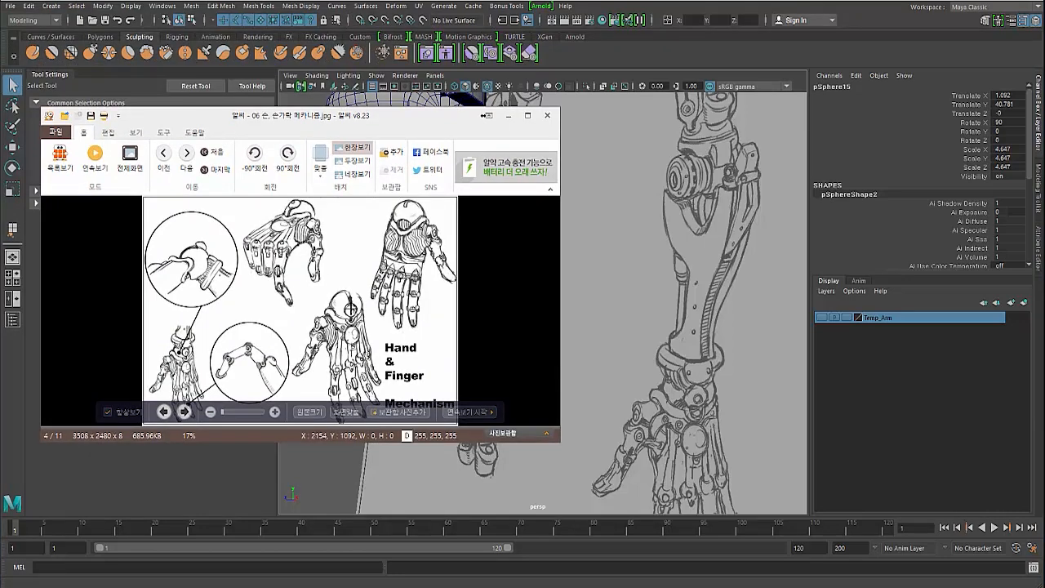
# Clear the reference image away and delete every other edge loop across the hemisphere's curved surface.
pyautogui.moveTo(300, 122); pyautogui.dragTo(0, 11)
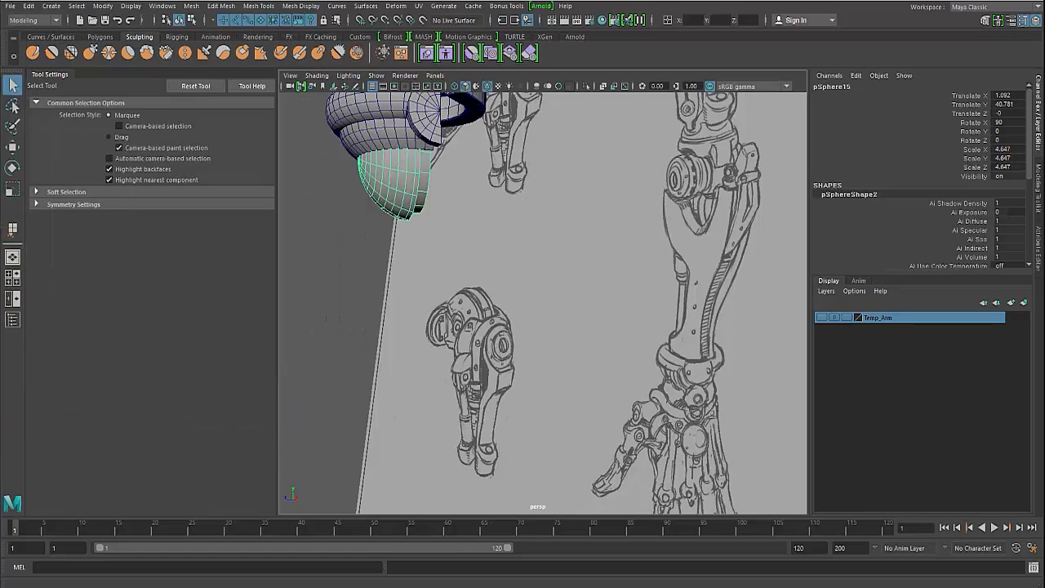
pyautogui.keyDown('alt'); pyautogui.moveTo(303, 161); pyautogui.dragTo(389, 270); pyautogui.keyUp('alt')
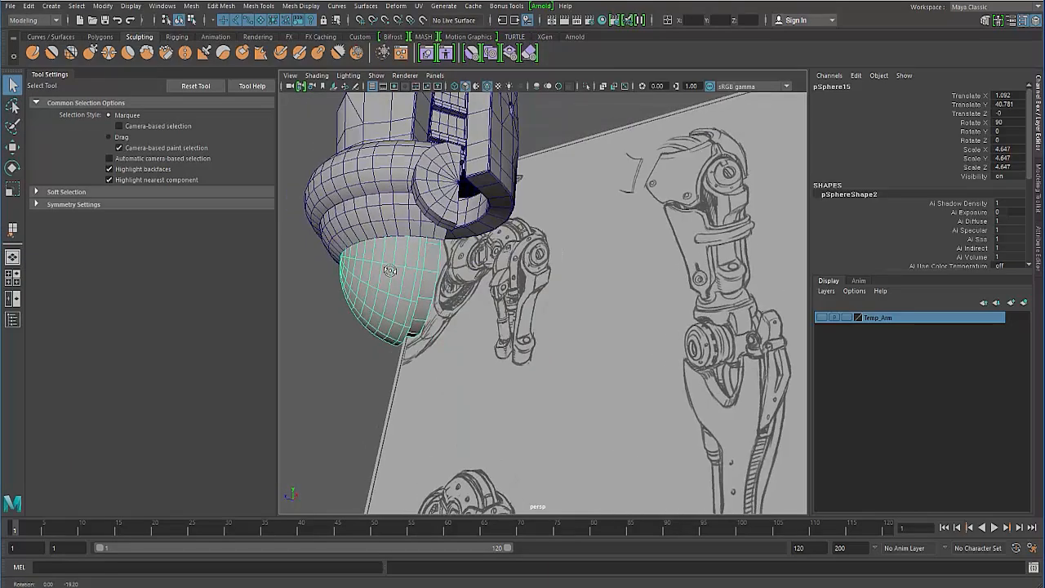
pyautogui.keyDown('alt'); pyautogui.moveTo(390, 270); pyautogui.dragTo(485, 258, button='right'); pyautogui.keyUp('alt')
pyautogui.keyDown('alt'); pyautogui.moveTo(484, 255); pyautogui.dragTo(403, 229); pyautogui.keyUp('alt')
pyautogui.moveTo(401, 228); pyautogui.dragTo(401, 198, button='right')
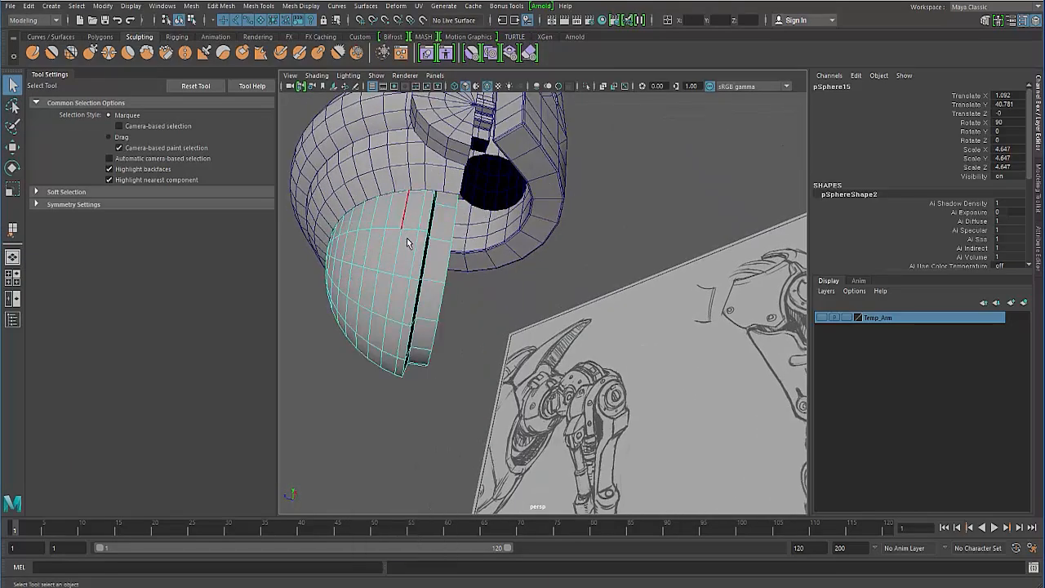
pyautogui.moveTo(405, 256)
pyautogui.keyDown('alt'); pyautogui.mouseDown()
pyautogui.moveTo(365, 228)
pyautogui.moveTo(405, 239)
pyautogui.moveTo(389, 239)
pyautogui.moveTo(395, 231)
pyautogui.moveTo(382, 241)
pyautogui.moveTo(387, 262)
pyautogui.mouseUp(); pyautogui.keyUp('alt')
pyautogui.click(423, 241)
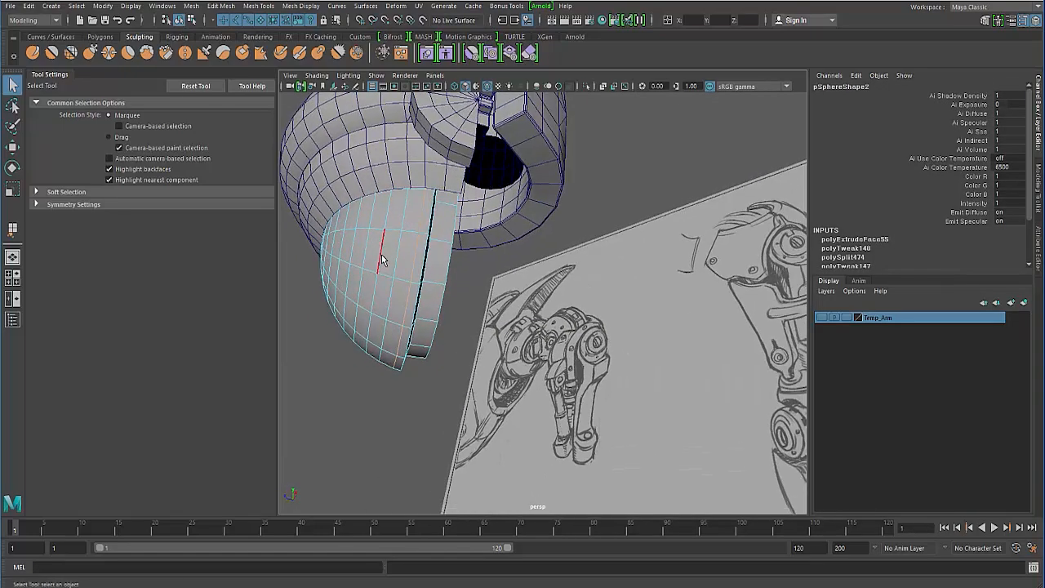
pyautogui.keyDown('alt'); pyautogui.moveTo(356, 262); pyautogui.dragTo(392, 240); pyautogui.keyUp('alt')
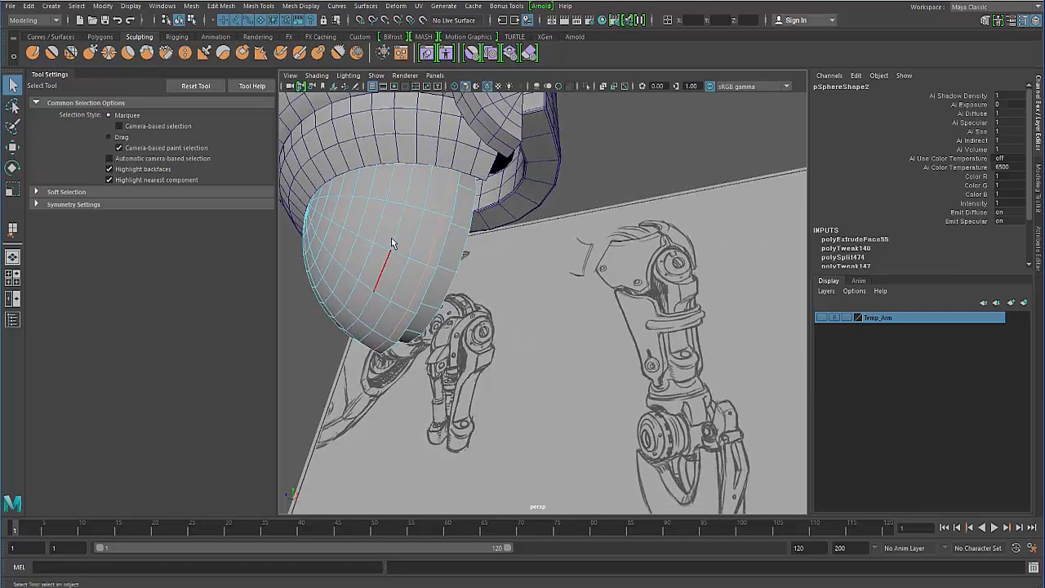
pyautogui.keyDown('alt'); pyautogui.moveTo(346, 267); pyautogui.dragTo(397, 248); pyautogui.keyUp('alt')
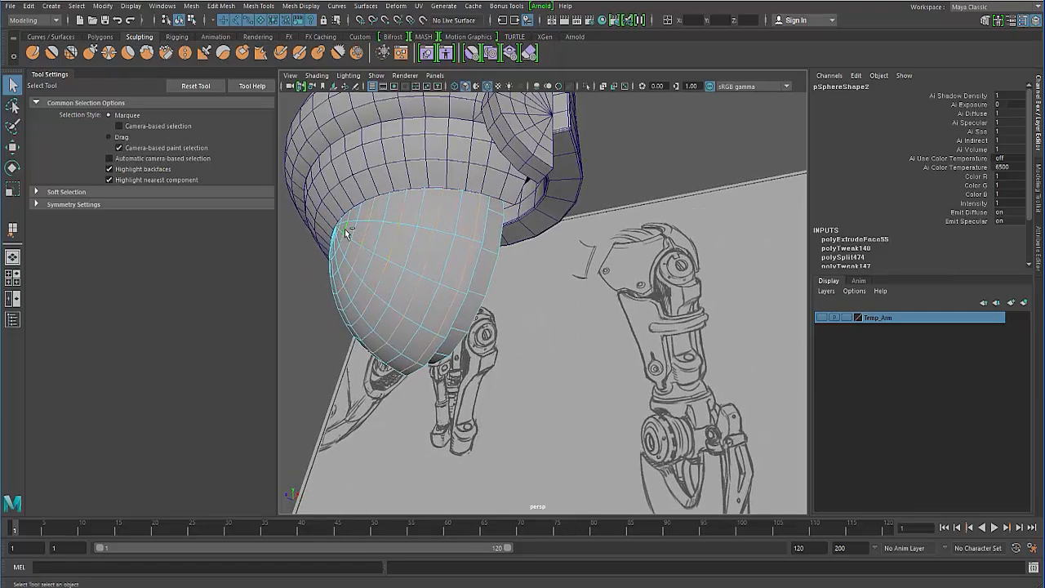
pyautogui.press('Delete')
pyautogui.press('w')
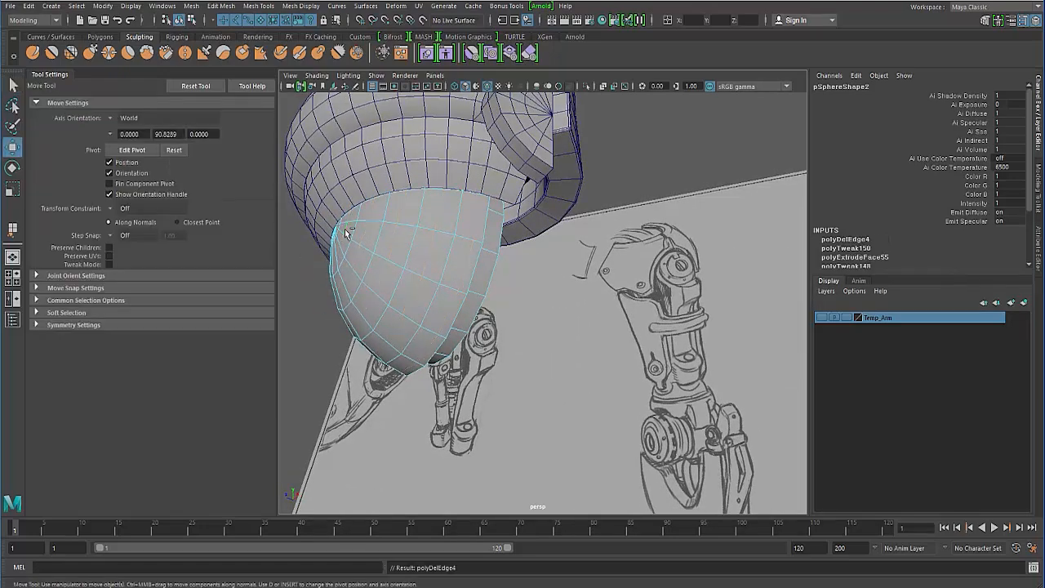
# Preview the hemisphere smoothed, return to the unsmoothed display and examine its flat disc side and recessed rim.
pyautogui.moveTo(392, 294)
pyautogui.keyDown('alt'); pyautogui.mouseDown()
pyautogui.moveTo(402, 291)
pyautogui.moveTo(386, 283)
pyautogui.moveTo(423, 306)
pyautogui.moveTo(343, 310)
pyautogui.moveTo(360, 326)
pyautogui.moveTo(410, 334)
pyautogui.moveTo(419, 314)
pyautogui.moveTo(387, 306)
pyautogui.mouseUp(); pyautogui.keyUp('alt')
pyautogui.press('3')
pyautogui.click(389, 295)
pyautogui.press('1')
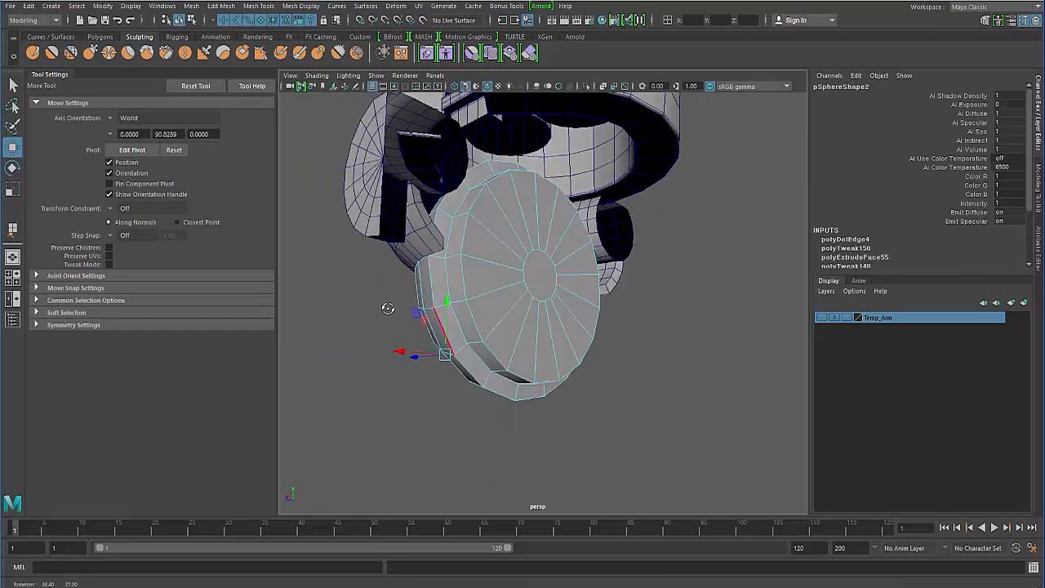
pyautogui.moveTo(441, 259)
pyautogui.keyDown('alt'); pyautogui.mouseDown()
pyautogui.moveTo(364, 287)
pyautogui.moveTo(479, 254)
pyautogui.moveTo(434, 249)
pyautogui.mouseUp(); pyautogui.keyUp('alt')
pyautogui.click(478, 254)
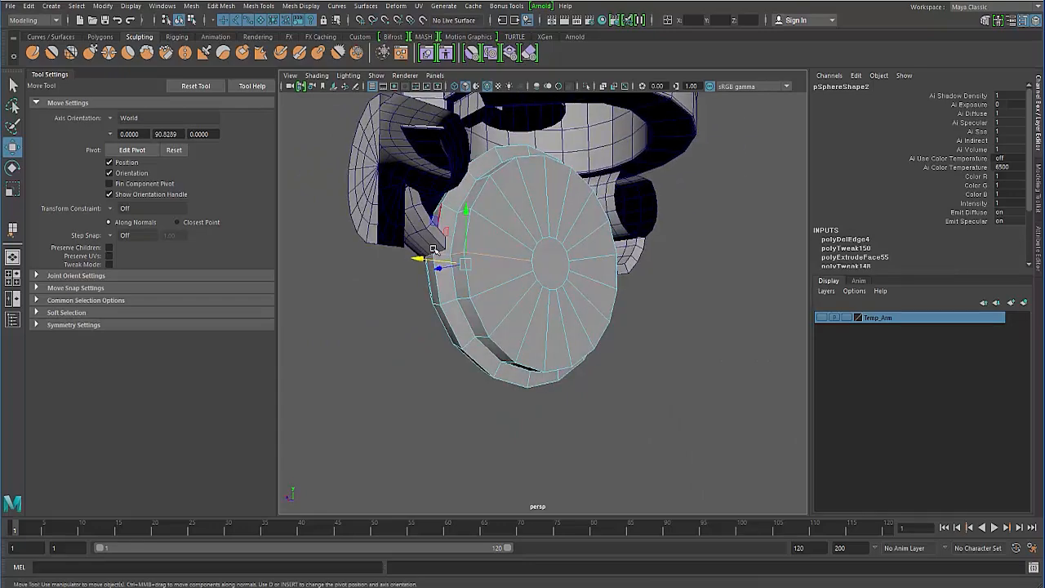
# Create polygon spheres with the primitive command and raise one to about 38.3 on Y beside the disc.
pyautogui.click(343, 341)
pyautogui.click(50, 6)
pyautogui.moveTo(71, 36)
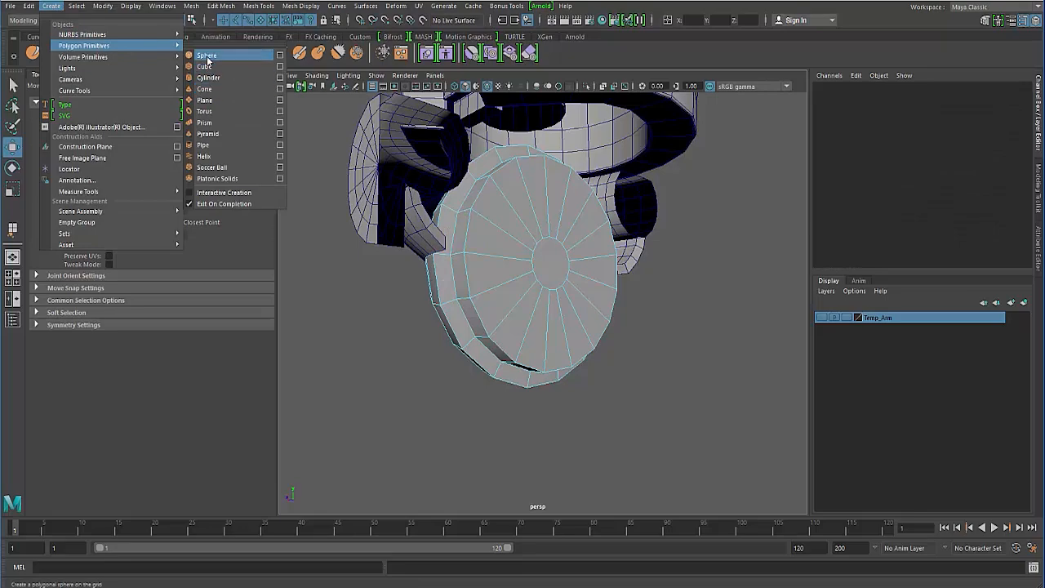
pyautogui.click(208, 60)
pyautogui.keyDown('alt'); pyautogui.moveTo(364, 252); pyautogui.dragTo(362, 242); pyautogui.keyUp('alt')
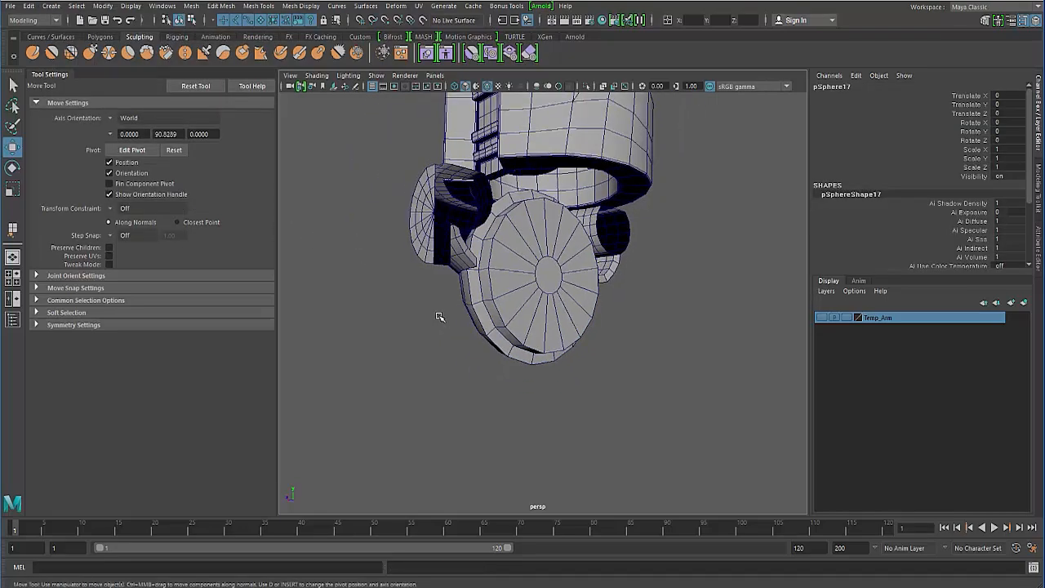
pyautogui.keyDown('alt'); pyautogui.moveTo(445, 357); pyautogui.dragTo(494, 256); pyautogui.keyUp('alt')
pyautogui.press('g')
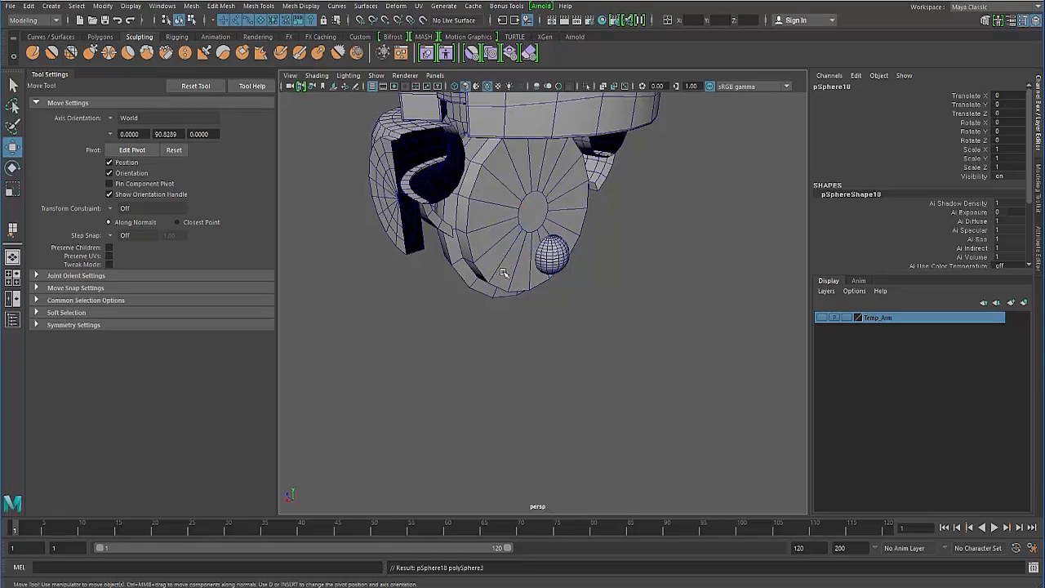
# Scale the raised sphere uniformly to about 1.7 and position it at the disc's side, at X 5.042, Y 40.781.
pyautogui.click(546, 261)
pyautogui.press('r')
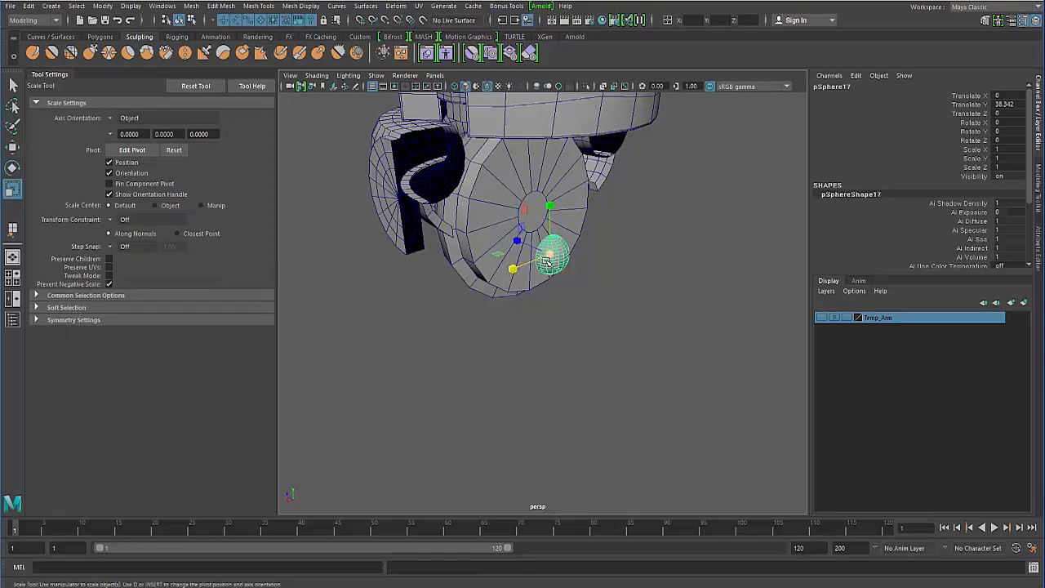
pyautogui.moveTo(552, 251); pyautogui.dragTo(579, 255)
pyautogui.press('w')
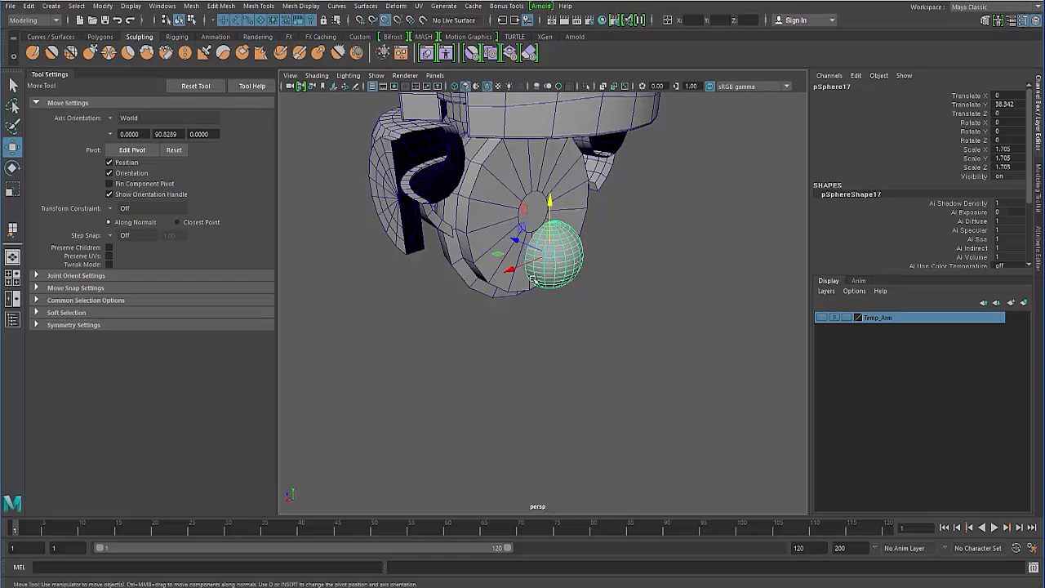
pyautogui.moveTo(550, 253); pyautogui.dragTo(428, 271)
pyautogui.click(549, 153)
pyautogui.click(467, 243)
# Rotate the sphere 90 degrees around Z.
pyautogui.press('e')
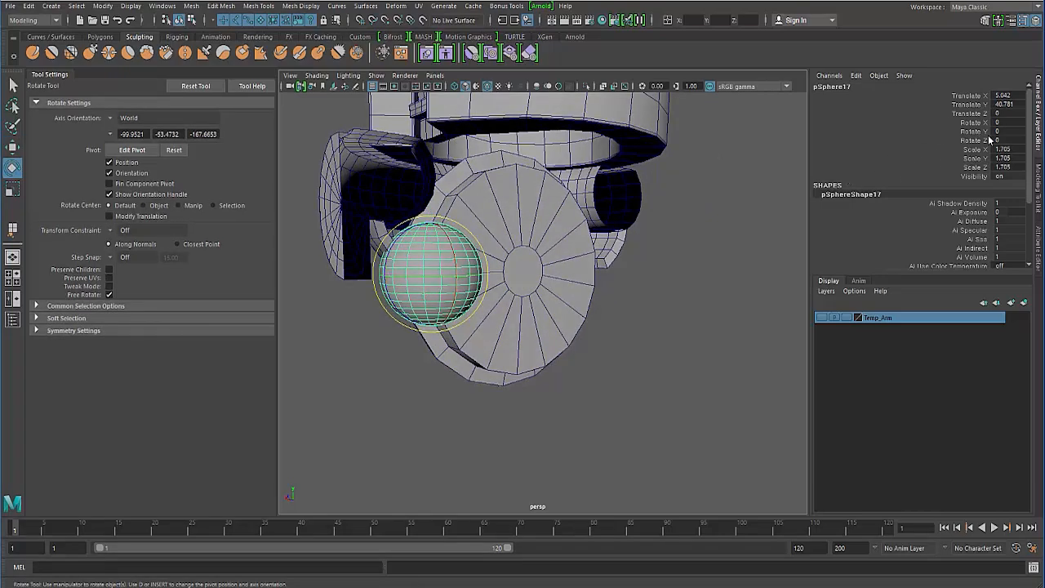
pyautogui.write('90')
pyautogui.press('Return')
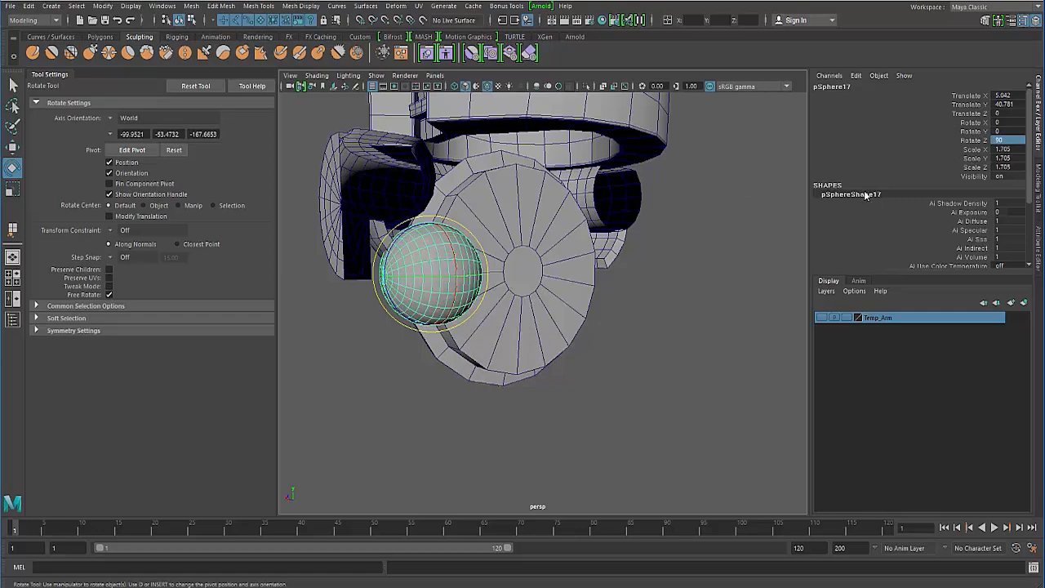
# Set the sphere's axis subdivisions and height subdivisions to 8 each.
pyautogui.scroll(-3, 860, 215)
pyautogui.click(836, 256)
pyautogui.scroll(-2, 928, 258)
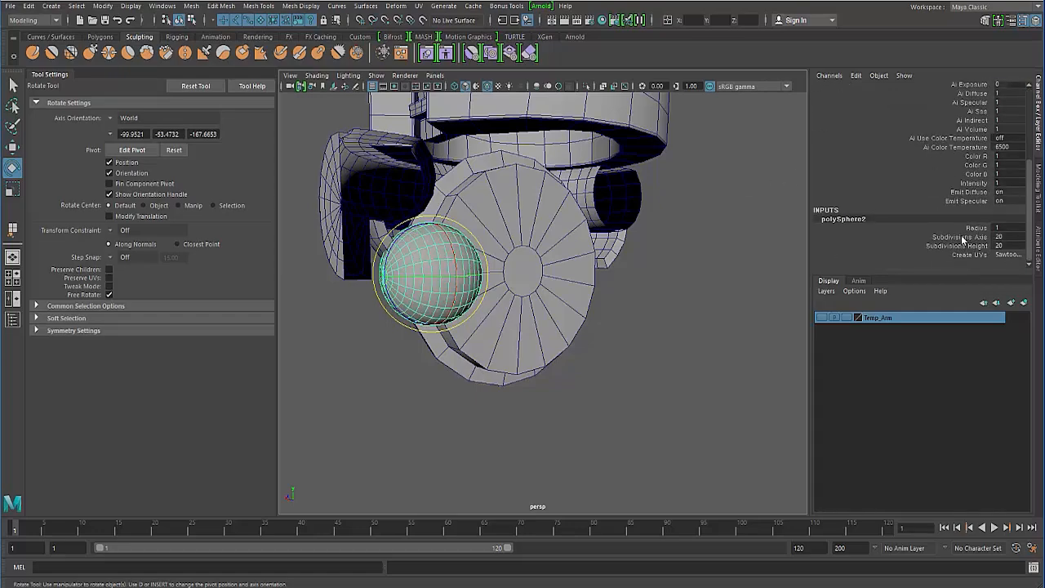
pyautogui.click(964, 237)
pyautogui.moveTo(670, 229); pyautogui.dragTo(714, 235, button='middle')
pyautogui.doubleClick(1001, 236)
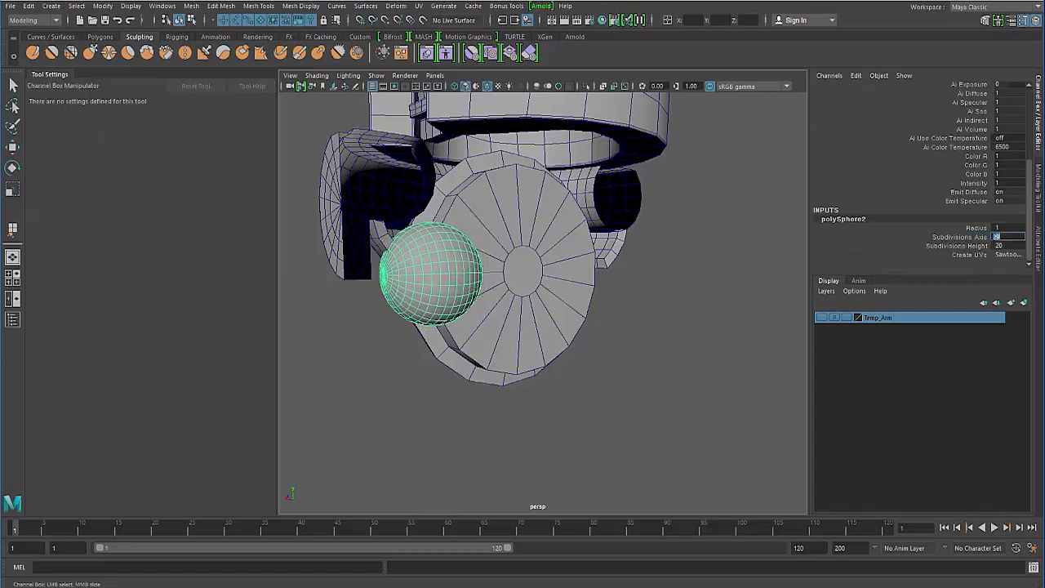
pyautogui.write('8')
pyautogui.press('Return')
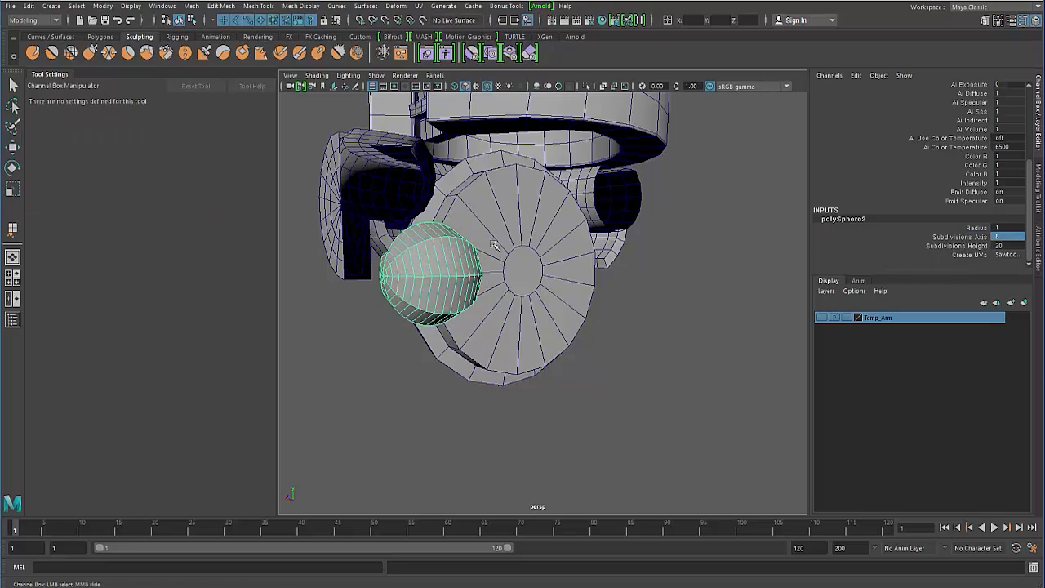
pyautogui.keyDown('alt'); pyautogui.moveTo(437, 249); pyautogui.dragTo(426, 206); pyautogui.keyUp('alt')
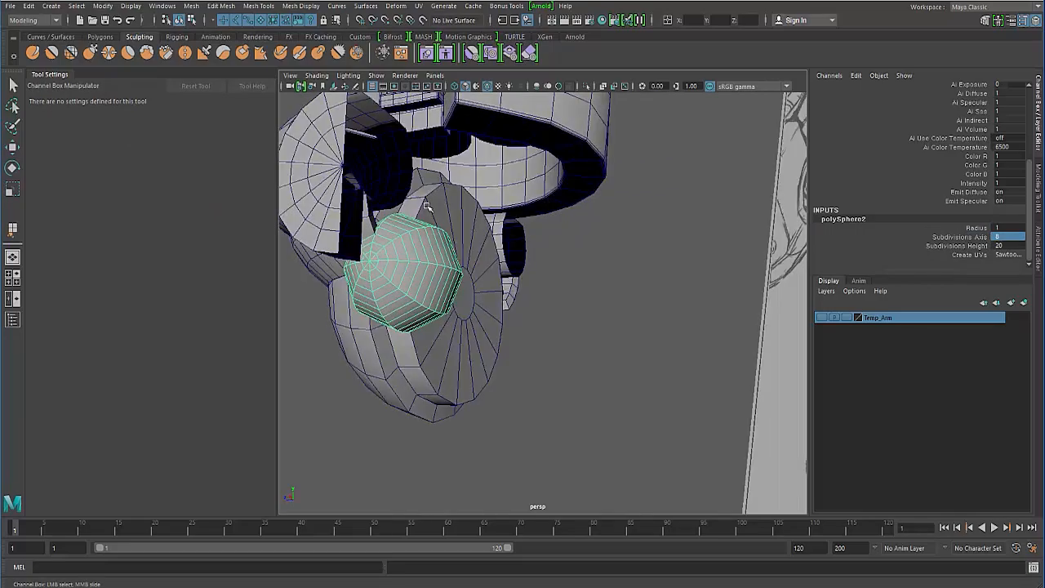
pyautogui.doubleClick(998, 245)
pyautogui.write('8')
pyautogui.press('Return')
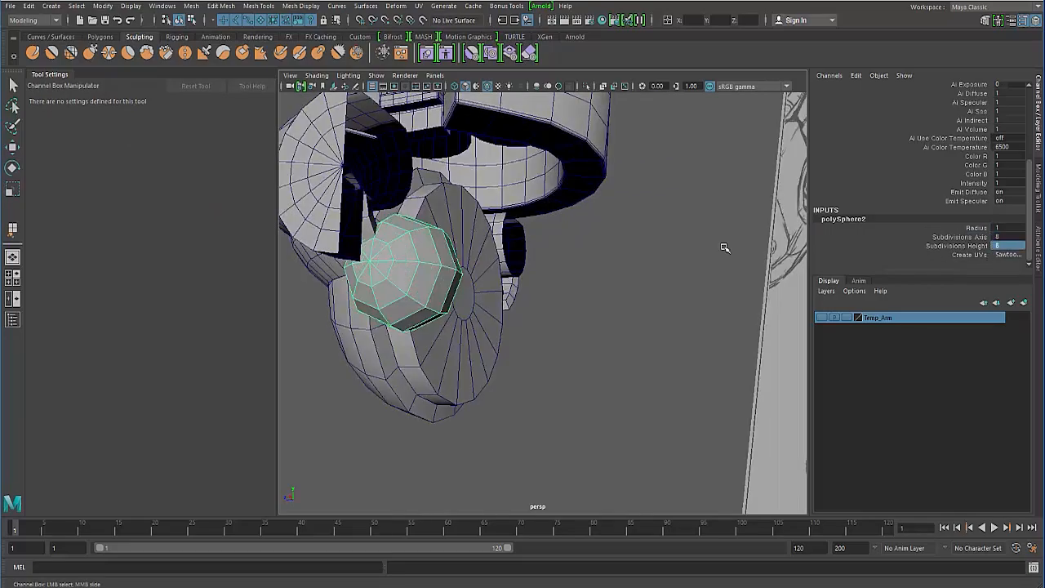
# Isolate the sphere and hemisphere in the viewport, and scale the sphere uniformly down to about 1.3.
pyautogui.moveTo(355, 295)
pyautogui.keyDown('alt'); pyautogui.mouseDown()
pyautogui.moveTo(472, 269)
pyautogui.moveTo(432, 250)
pyautogui.moveTo(408, 294)
pyautogui.moveTo(417, 313)
pyautogui.mouseUp(); pyautogui.keyUp('alt')
pyautogui.press('w')
pyautogui.keyDown('shift'); pyautogui.click(432, 356); pyautogui.keyUp('shift')
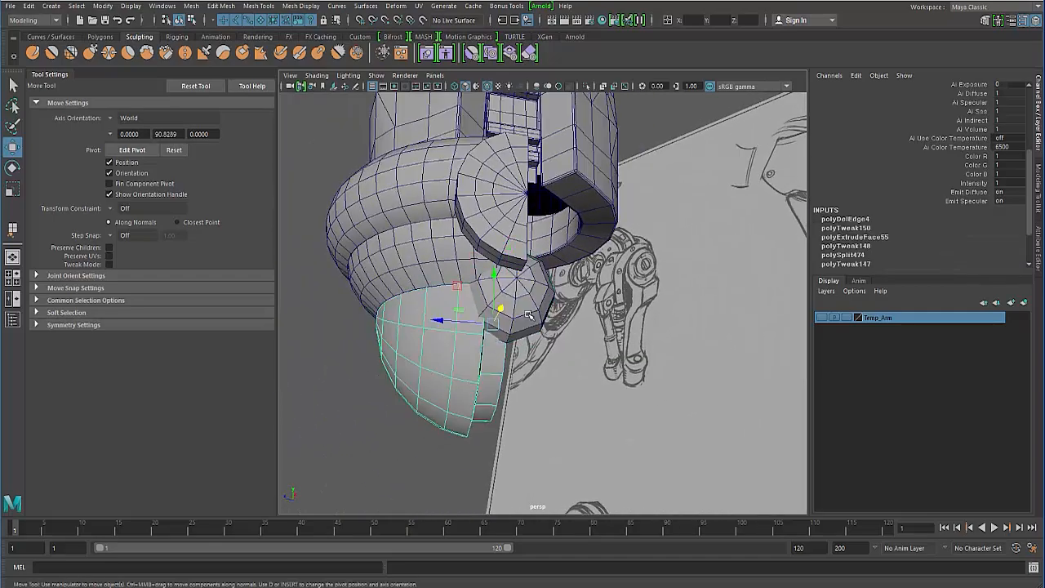
pyautogui.click(584, 86)
pyautogui.keyDown('alt'); pyautogui.moveTo(489, 294); pyautogui.dragTo(444, 264); pyautogui.keyUp('alt')
pyautogui.press('r')
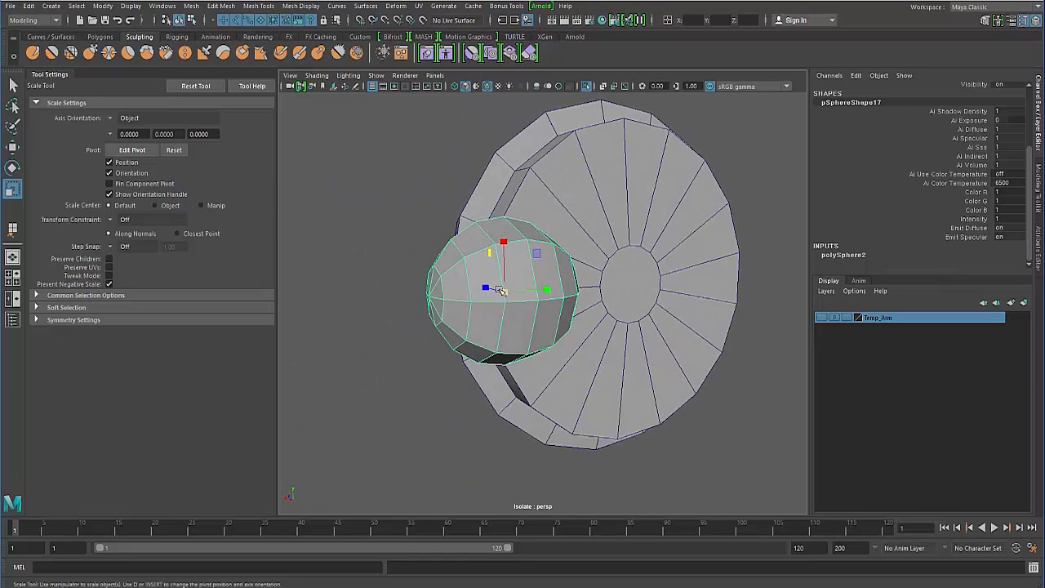
pyautogui.moveTo(501, 291); pyautogui.dragTo(439, 246)
# Stretch the sphere slightly along its Y axis and shift it along X against the hemisphere's rim.
pyautogui.press('w')
pyautogui.press('r')
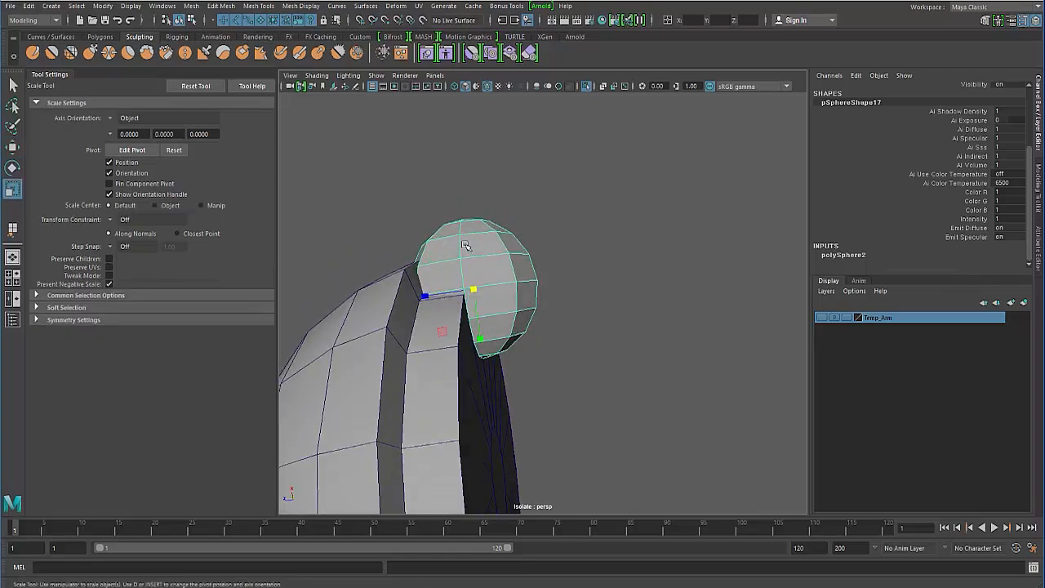
pyautogui.moveTo(482, 336); pyautogui.dragTo(480, 340)
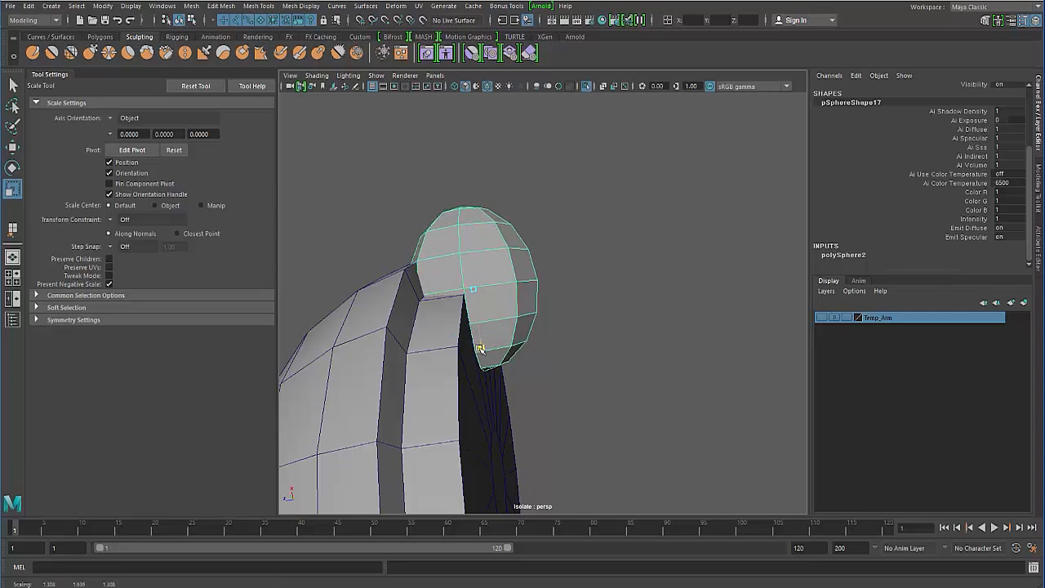
pyautogui.press('w')
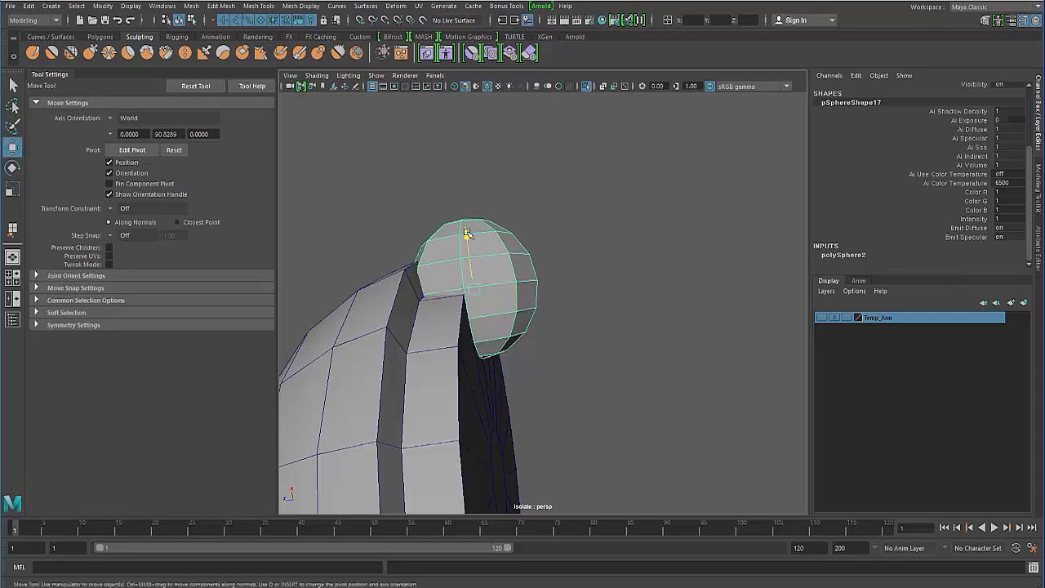
pyautogui.moveTo(467, 234); pyautogui.dragTo(488, 327)
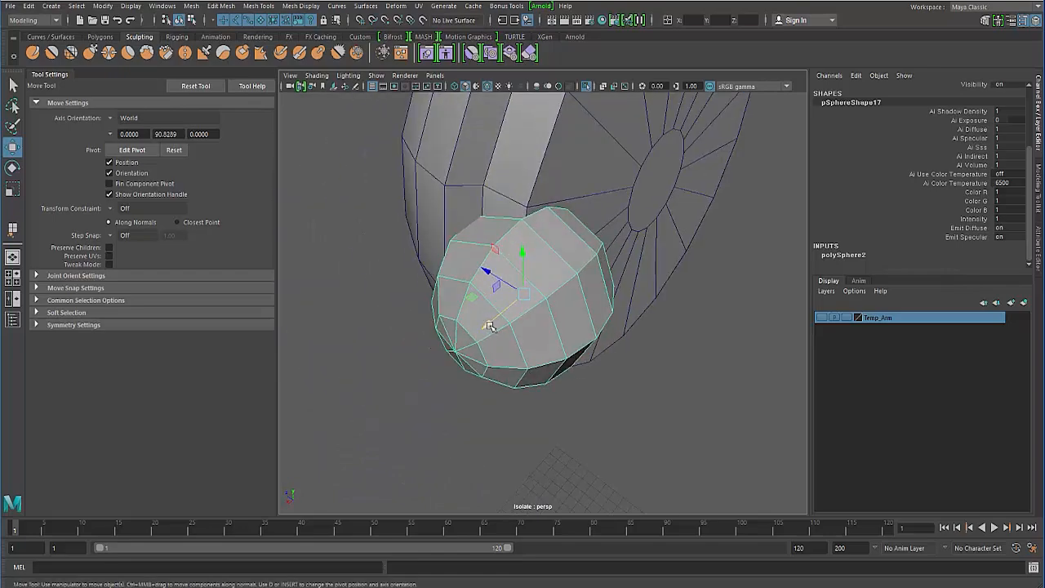
# Enlarge the sphere proportionally to scale values of about 1.4 on X and Z and 1.49 on Y.
pyautogui.press('r')
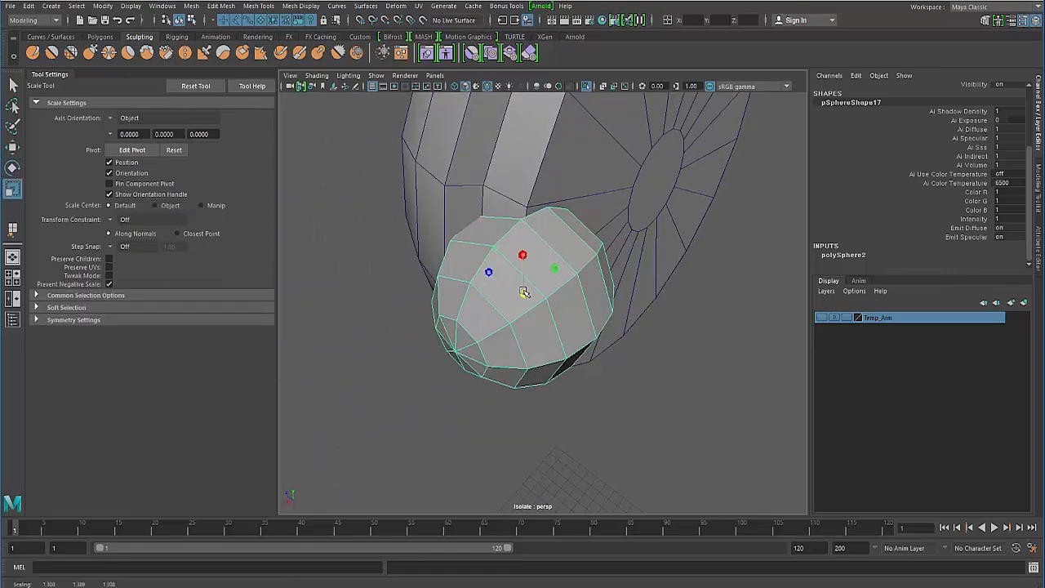
pyautogui.moveTo(523, 292); pyautogui.dragTo(524, 295)
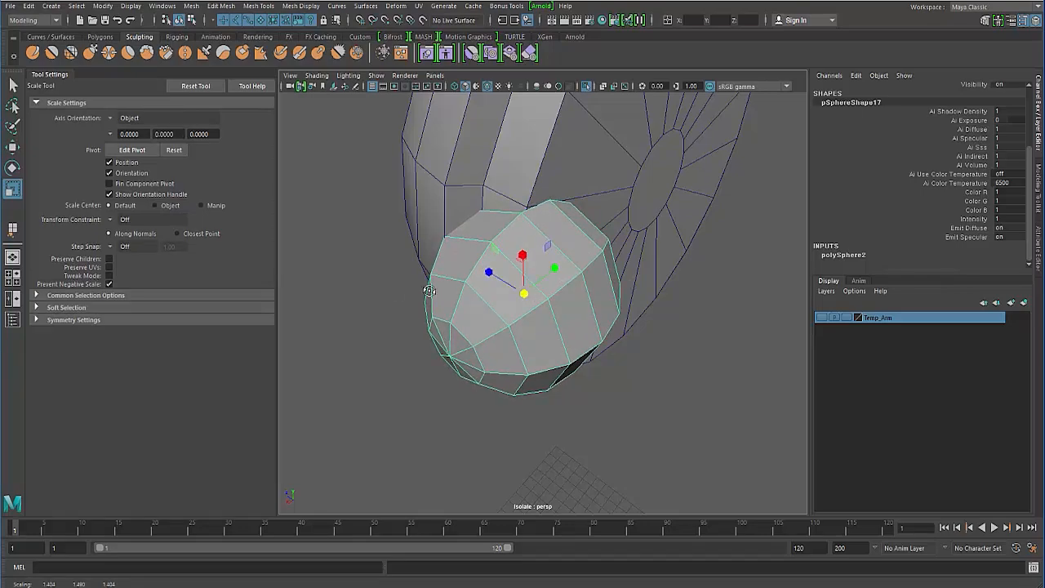
pyautogui.keyDown('alt'); pyautogui.moveTo(429, 290); pyautogui.dragTo(423, 313); pyautogui.keyUp('alt')
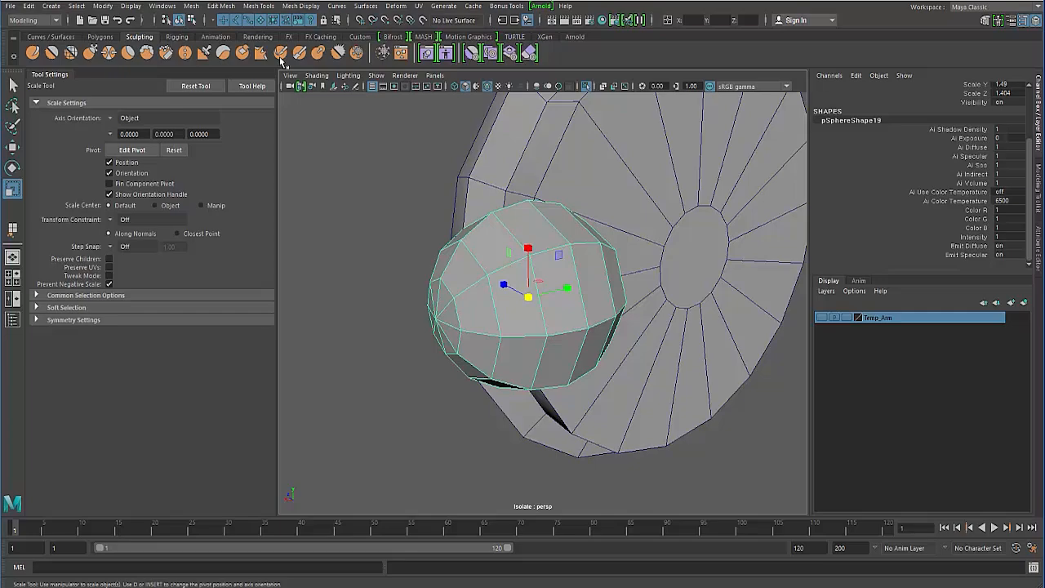
# Open the Outliner, hide the sphere copy pSphere19 and select its hidden entry again.
pyautogui.click(163, 5)
pyautogui.click(196, 127)
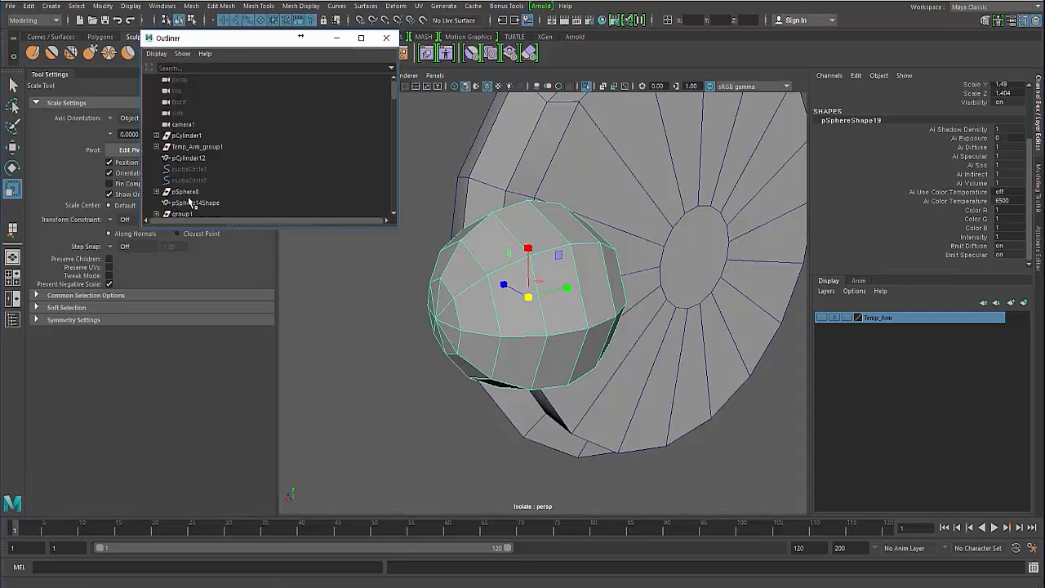
pyautogui.press('f')
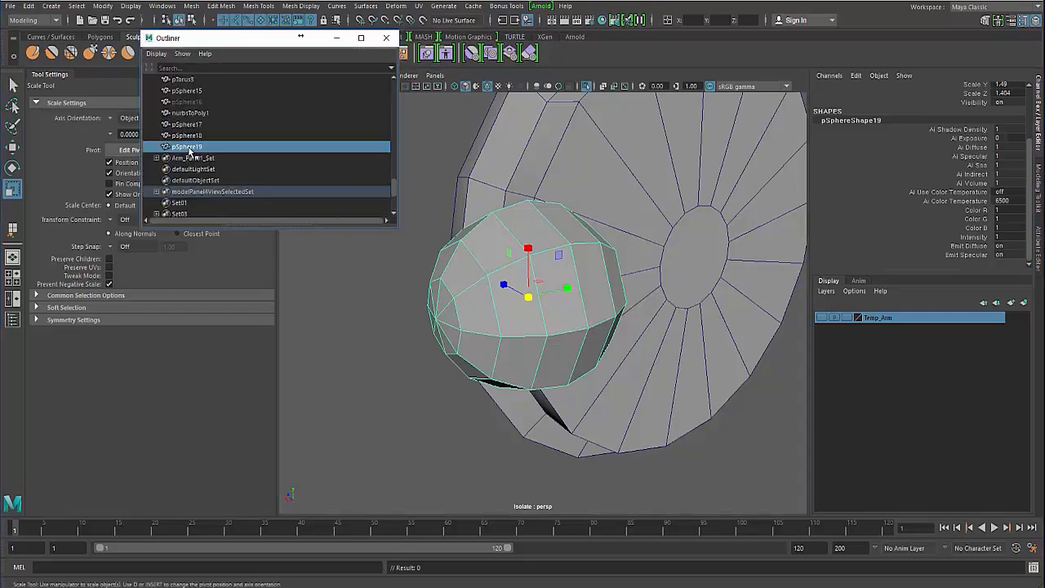
pyautogui.hotkey('ctrl', 'h')
pyautogui.press('Up')
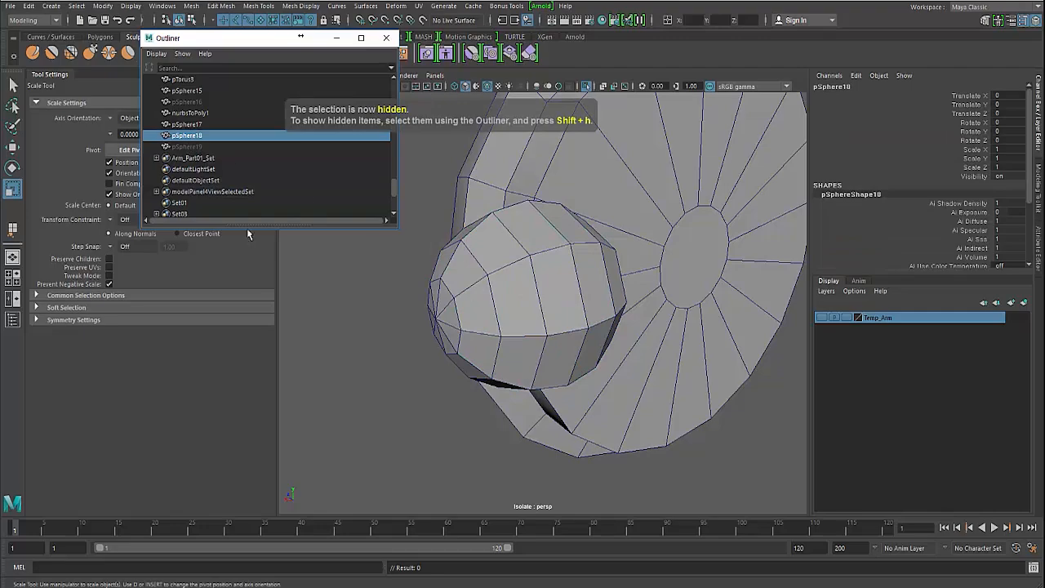
pyautogui.press('Up')
pyautogui.click(193, 134)
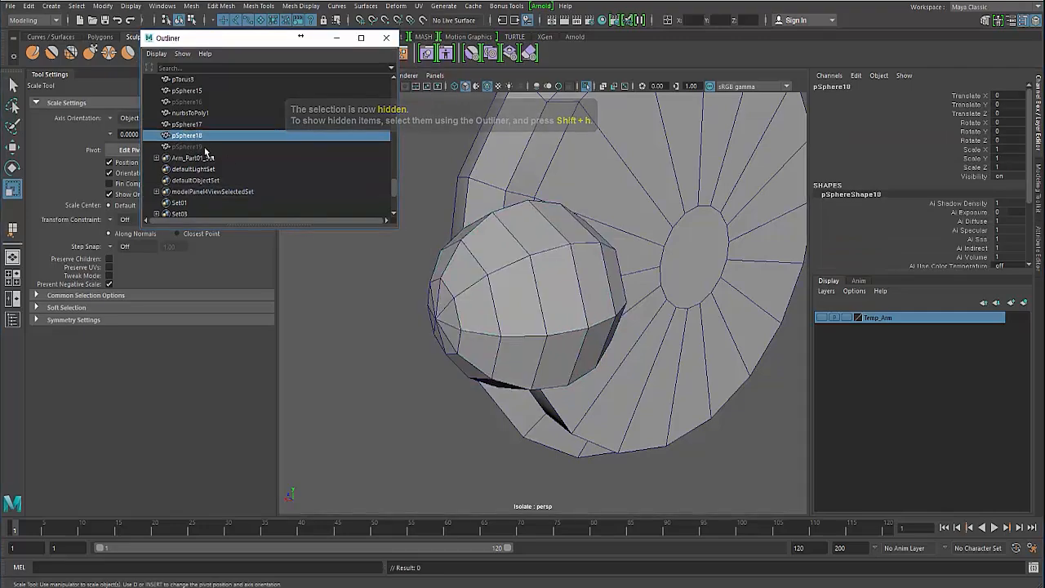
pyautogui.click(193, 147)
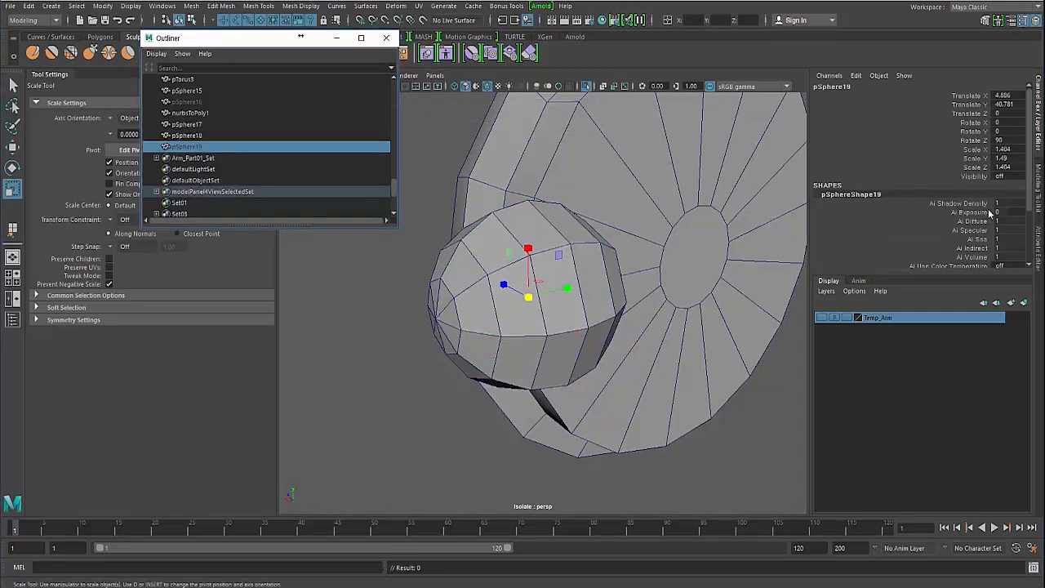
# Turn the visibility of pSphere19 back on and delete the overlapping sphere copy pSphere18.
pyautogui.click(1003, 177)
pyautogui.write('1')
pyautogui.press('Return')
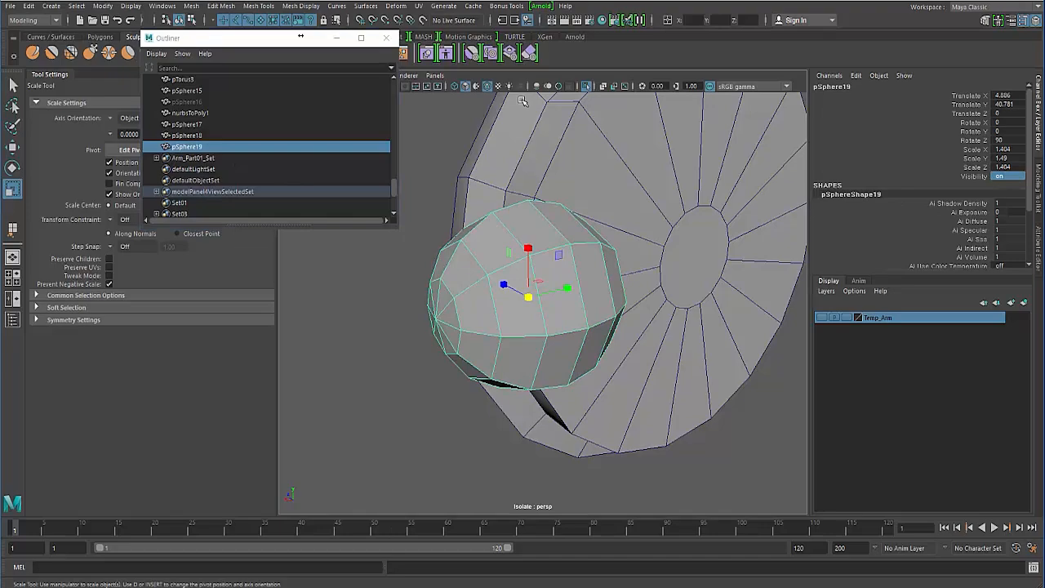
pyautogui.click(200, 135)
pyautogui.click(200, 124)
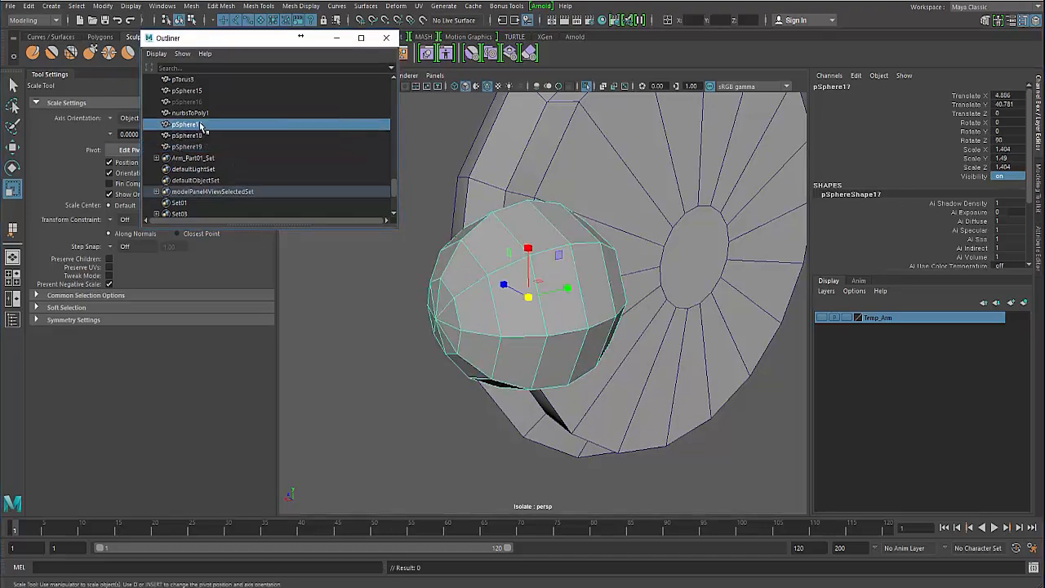
pyautogui.click(200, 135)
pyautogui.keyDown('alt'); pyautogui.moveTo(459, 281); pyautogui.dragTo(489, 306); pyautogui.keyUp('alt')
pyautogui.press('Delete')
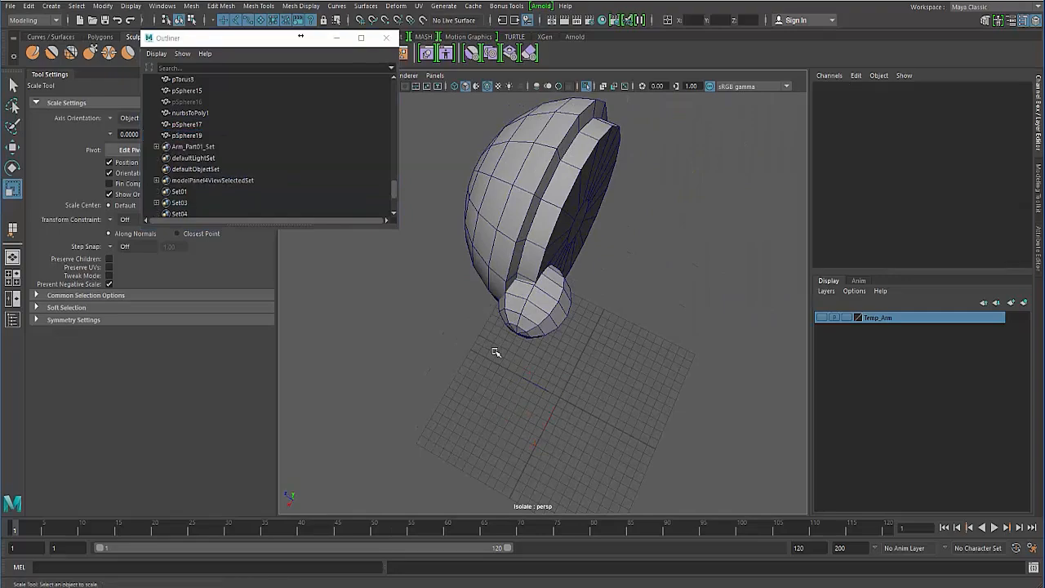
# Hide the spare overlapping sphere copy and select the remaining visible sphere, pSphere17.
pyautogui.click(192, 137)
pyautogui.click(190, 124)
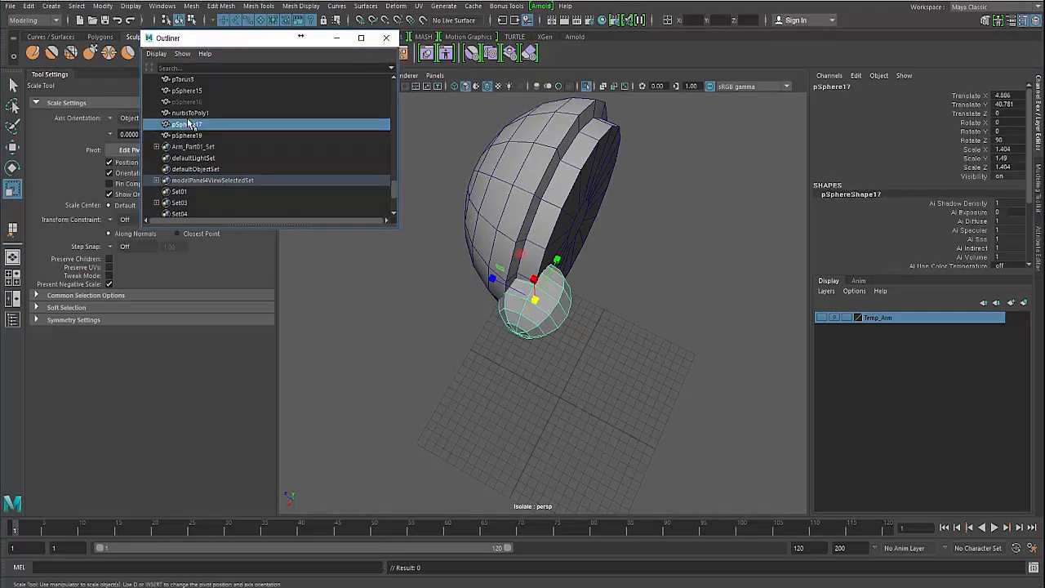
pyautogui.click(193, 136)
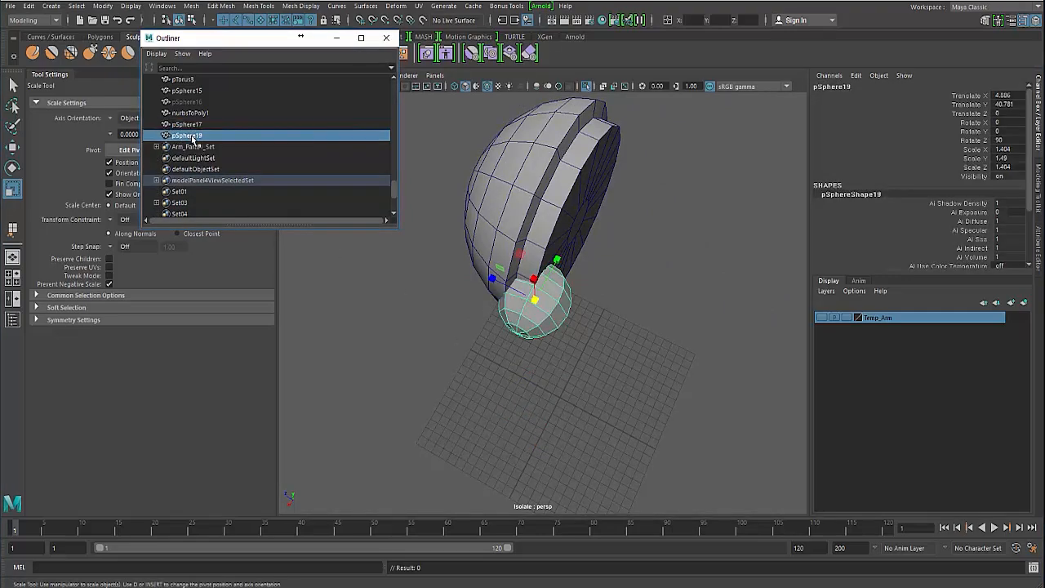
pyautogui.hotkey('ctrl', 'h')
pyautogui.keyDown('alt'); pyautogui.moveTo(418, 359); pyautogui.dragTo(540, 304); pyautogui.keyUp('alt')
pyautogui.click(540, 304)
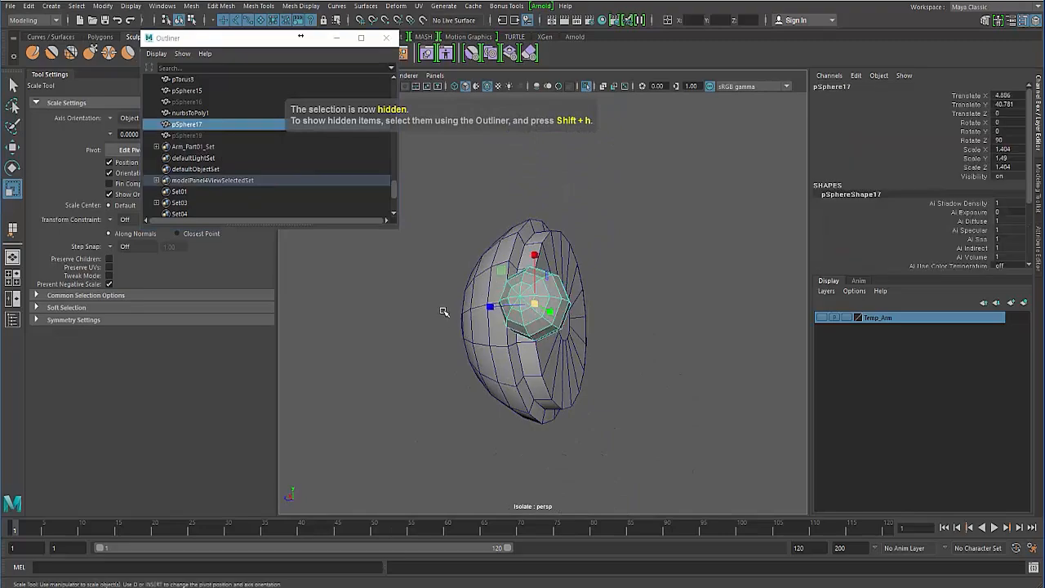
# Try deleting the half of the sphere's faces that overlaps the hemisphere, undo the deletion and return to object selection.
pyautogui.keyDown('alt'); pyautogui.moveTo(443, 311); pyautogui.dragTo(520, 344); pyautogui.keyUp('alt')
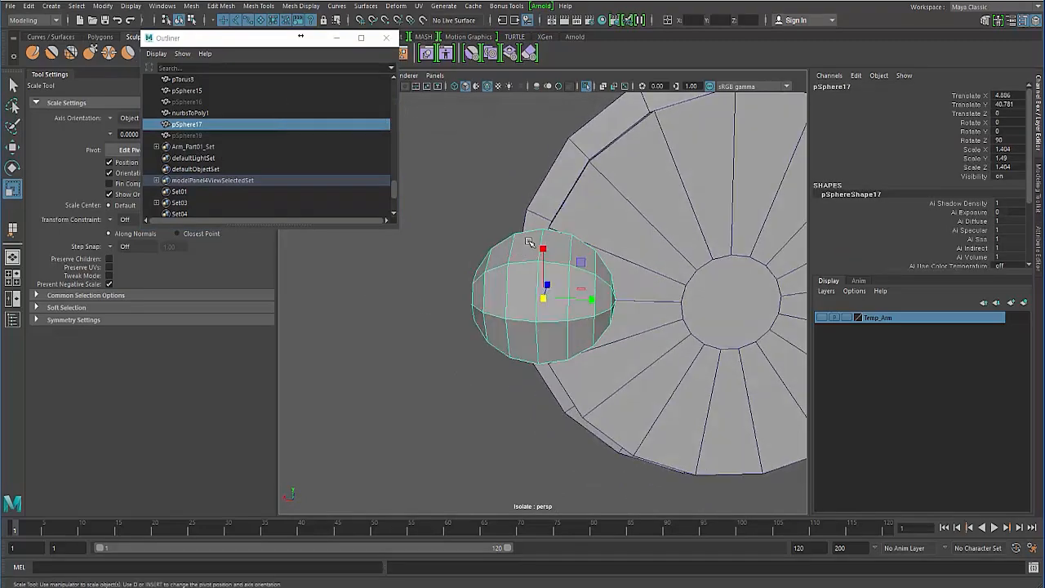
pyautogui.keyDown('alt'); pyautogui.moveTo(530, 249); pyautogui.dragTo(520, 250); pyautogui.keyUp('alt')
pyautogui.moveTo(518, 252); pyautogui.dragTo(518, 281, button='right')
pyautogui.keyDown('alt'); pyautogui.moveTo(478, 243); pyautogui.dragTo(527, 253); pyautogui.keyUp('alt')
pyautogui.moveTo(556, 221); pyautogui.dragTo(623, 410)
pyautogui.press('Delete')
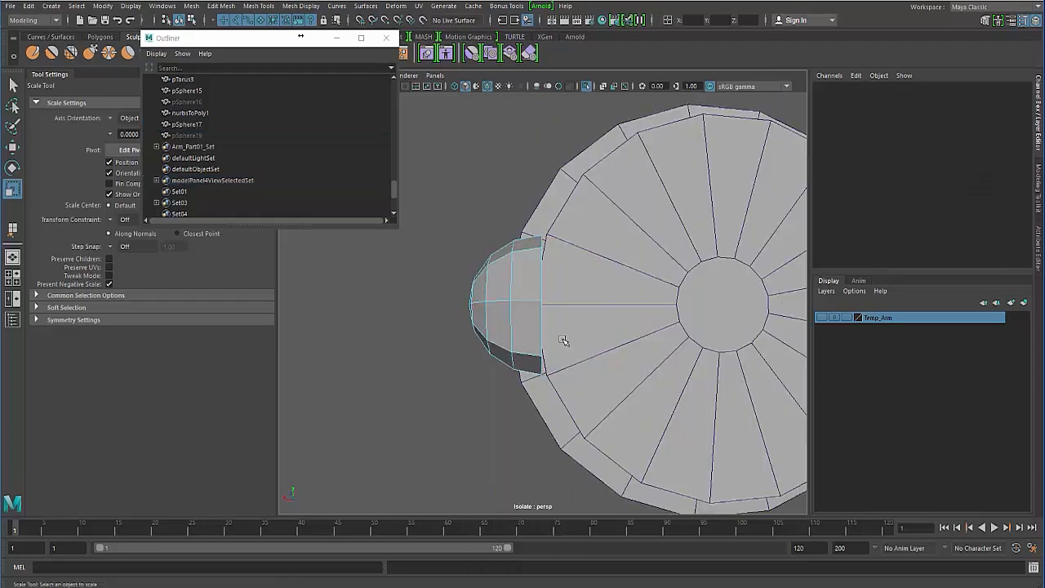
pyautogui.keyDown('alt'); pyautogui.moveTo(428, 357); pyautogui.dragTo(435, 344); pyautogui.keyUp('alt')
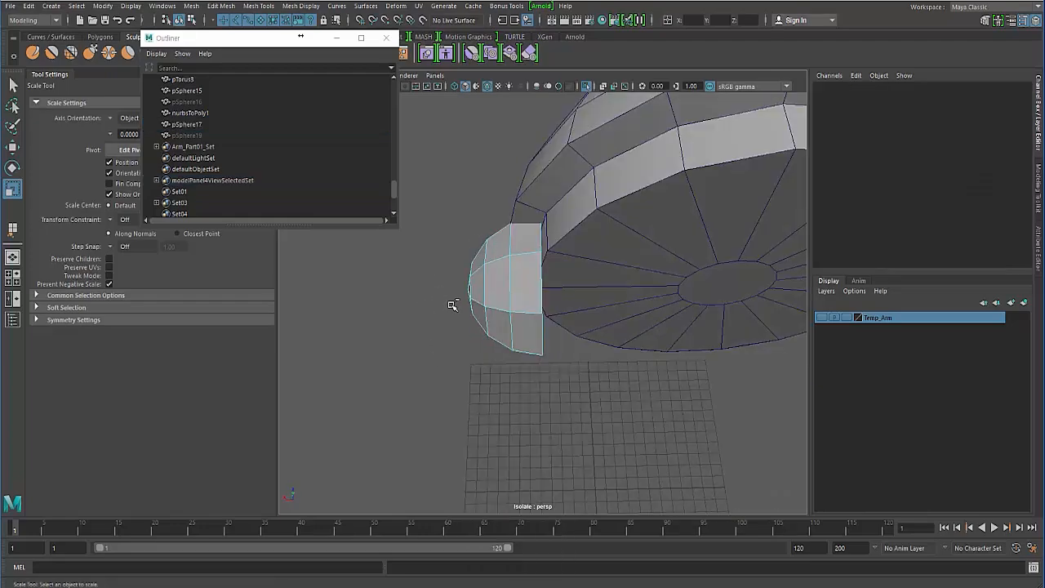
pyautogui.hotkey('ctrl', 'z')
pyautogui.keyDown('alt'); pyautogui.moveTo(508, 266); pyautogui.dragTo(541, 286); pyautogui.keyUp('alt')
pyautogui.keyDown('alt'); pyautogui.moveTo(542, 286); pyautogui.dragTo(588, 304, button='right'); pyautogui.keyUp('alt')
pyautogui.click(416, 329)
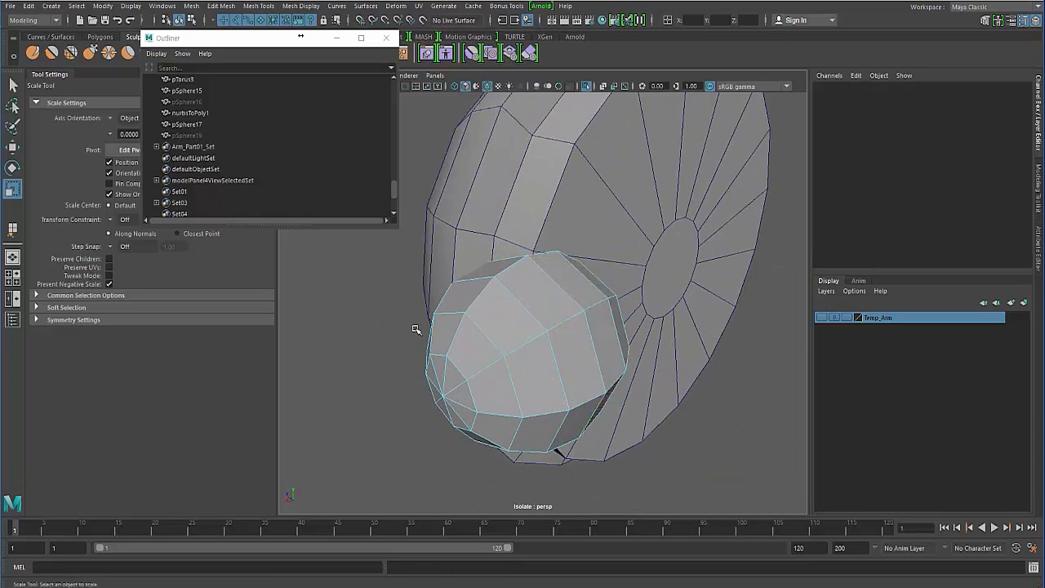
pyautogui.keyDown('alt'); pyautogui.moveTo(415, 329); pyautogui.dragTo(383, 340); pyautogui.keyUp('alt')
pyautogui.press('F8')
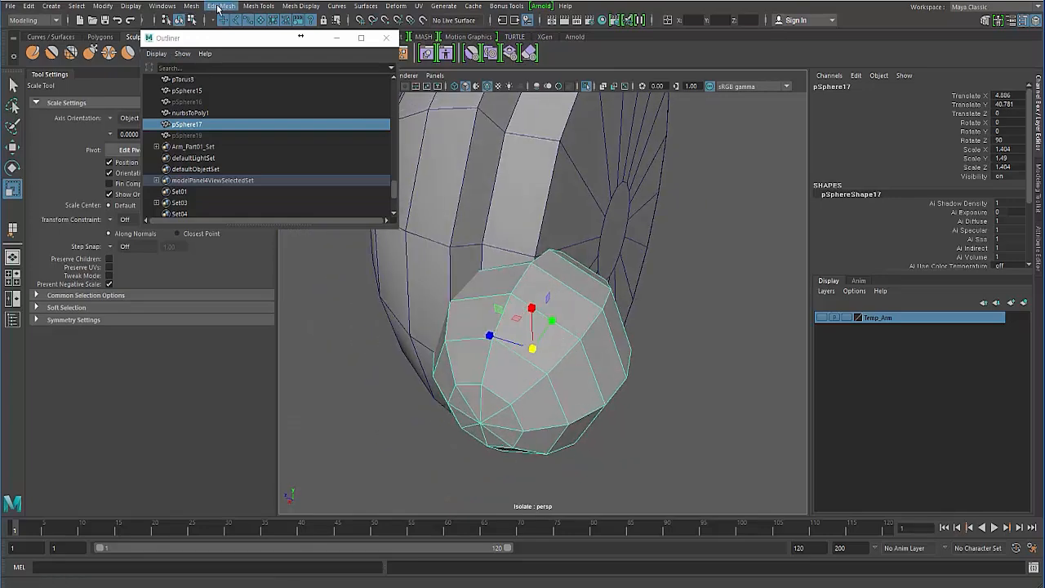
# Select the hemisphere and use Multi-Cut to cut edges across its rim faces along one side of the sphere, following the intersection.
pyautogui.keyDown('alt'); pyautogui.moveTo(456, 323); pyautogui.dragTo(536, 246); pyautogui.keyUp('alt')
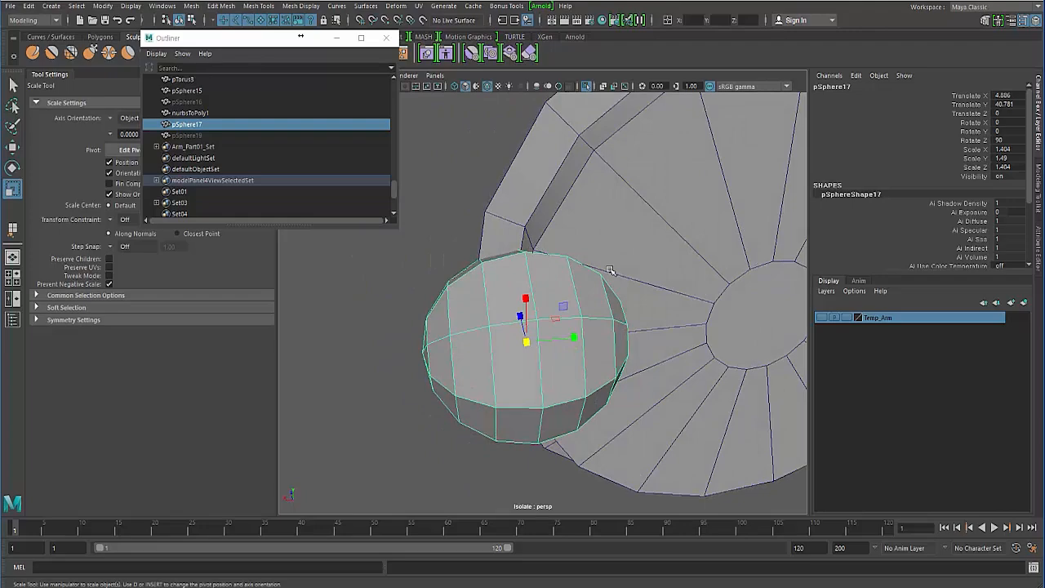
pyautogui.keyDown('alt'); pyautogui.moveTo(539, 334); pyautogui.dragTo(513, 313); pyautogui.keyUp('alt')
pyautogui.keyDown('alt'); pyautogui.moveTo(514, 314); pyautogui.dragTo(525, 309, button='right'); pyautogui.keyUp('alt')
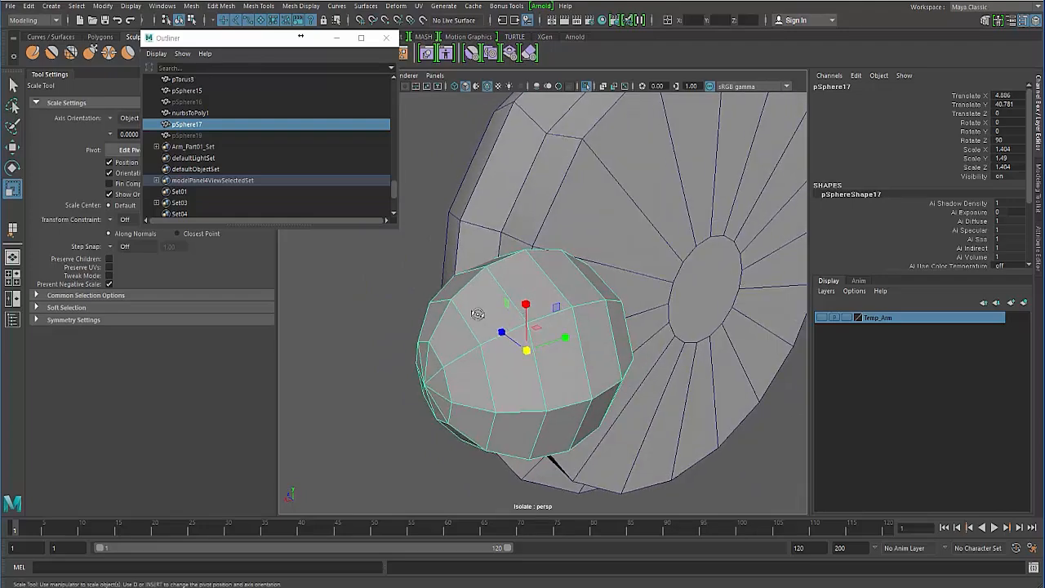
pyautogui.keyDown('alt'); pyautogui.moveTo(477, 313); pyautogui.dragTo(563, 228); pyautogui.keyUp('alt')
pyautogui.keyDown('shift'); pyautogui.rightClick(563, 227); pyautogui.keyUp('shift')
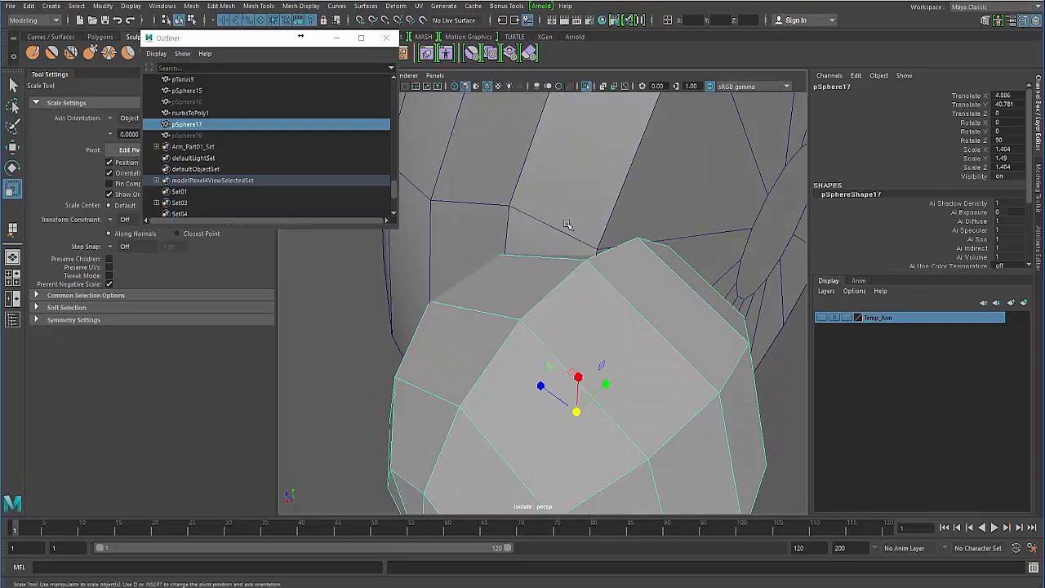
pyautogui.click(566, 226)
pyautogui.keyDown('shift'); pyautogui.moveTo(569, 224); pyautogui.dragTo(502, 227, button='right'); pyautogui.keyUp('shift')
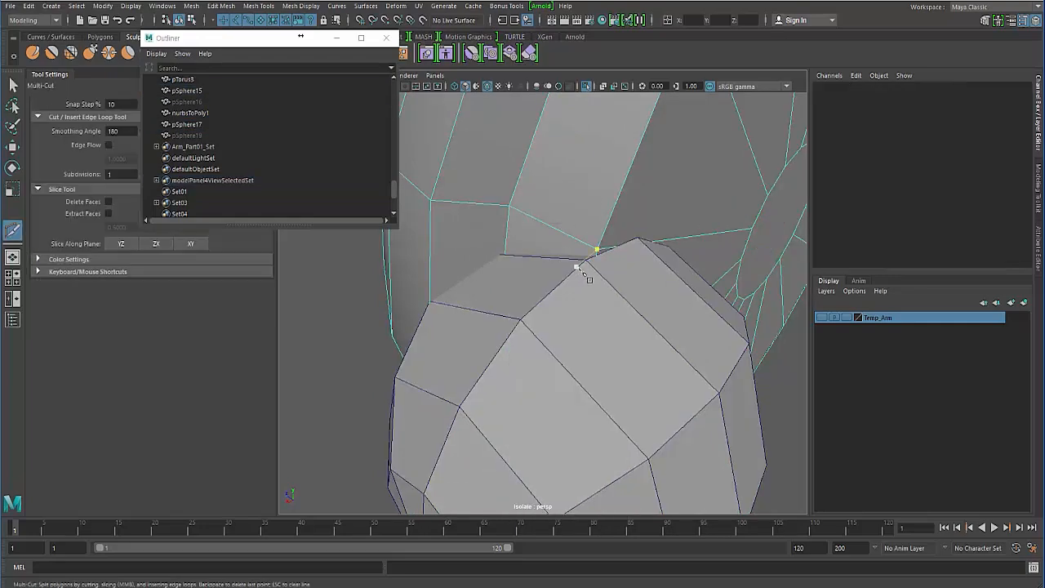
pyautogui.keyDown('alt'); pyautogui.moveTo(583, 263); pyautogui.dragTo(621, 235); pyautogui.keyUp('alt')
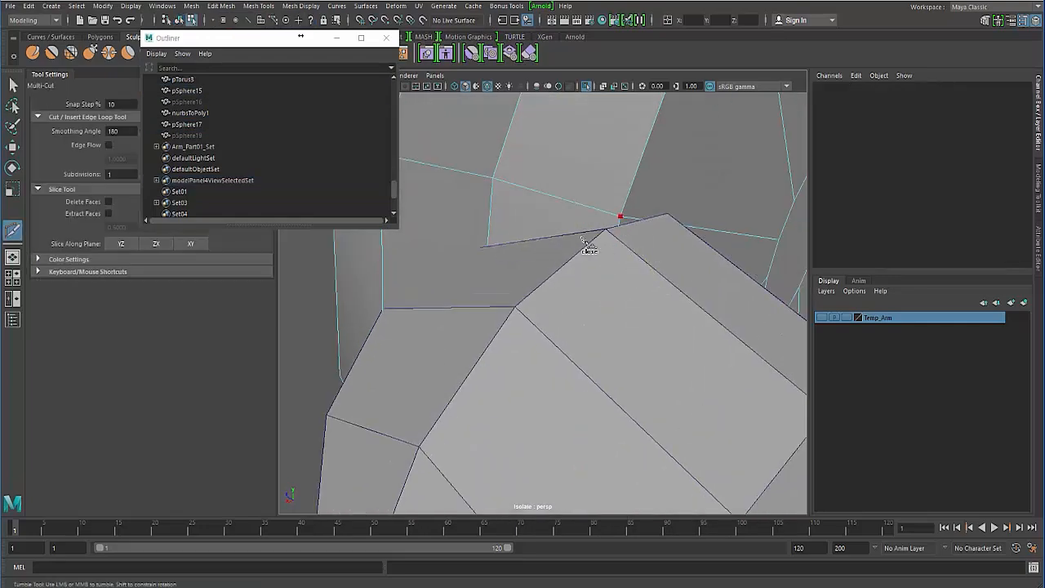
pyautogui.keyDown('alt'); pyautogui.moveTo(553, 243); pyautogui.dragTo(583, 258); pyautogui.keyUp('alt')
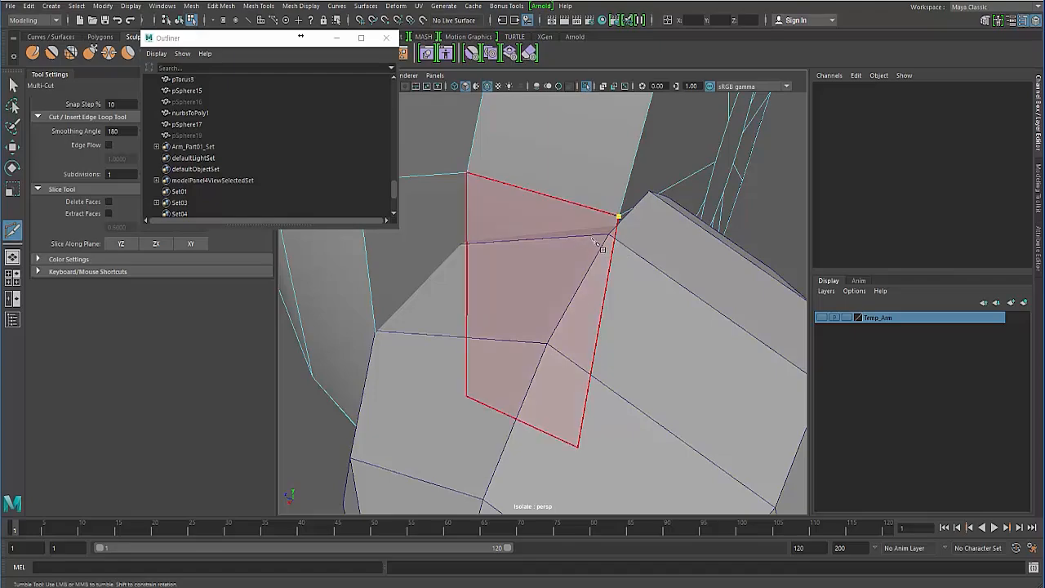
pyautogui.click(594, 241)
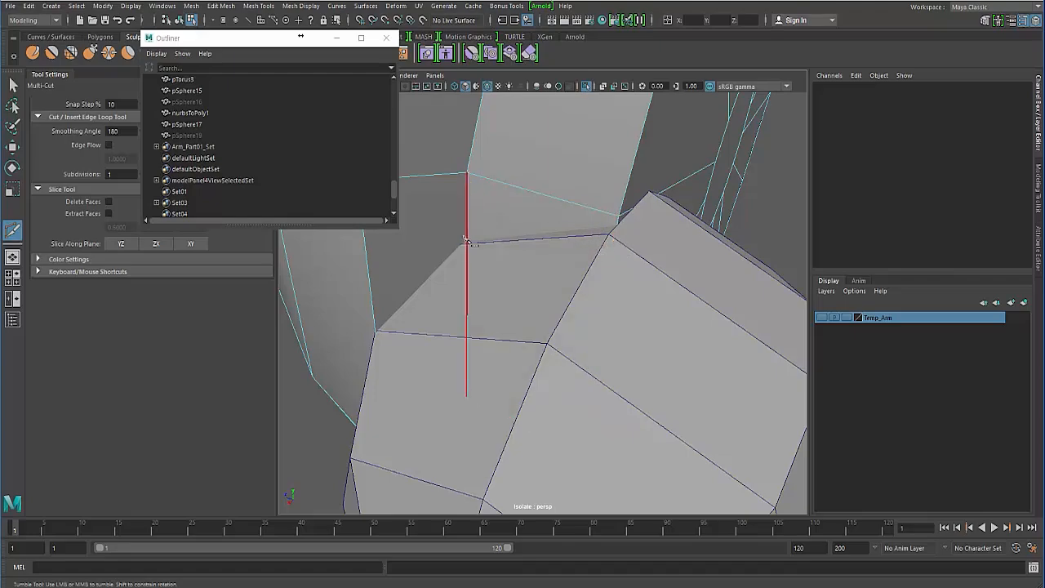
pyautogui.keyDown('alt'); pyautogui.moveTo(440, 299); pyautogui.dragTo(392, 335); pyautogui.keyUp('alt')
pyautogui.keyDown('alt'); pyautogui.moveTo(392, 335); pyautogui.dragTo(426, 312, button='middle'); pyautogui.keyUp('alt')
pyautogui.click(424, 336)
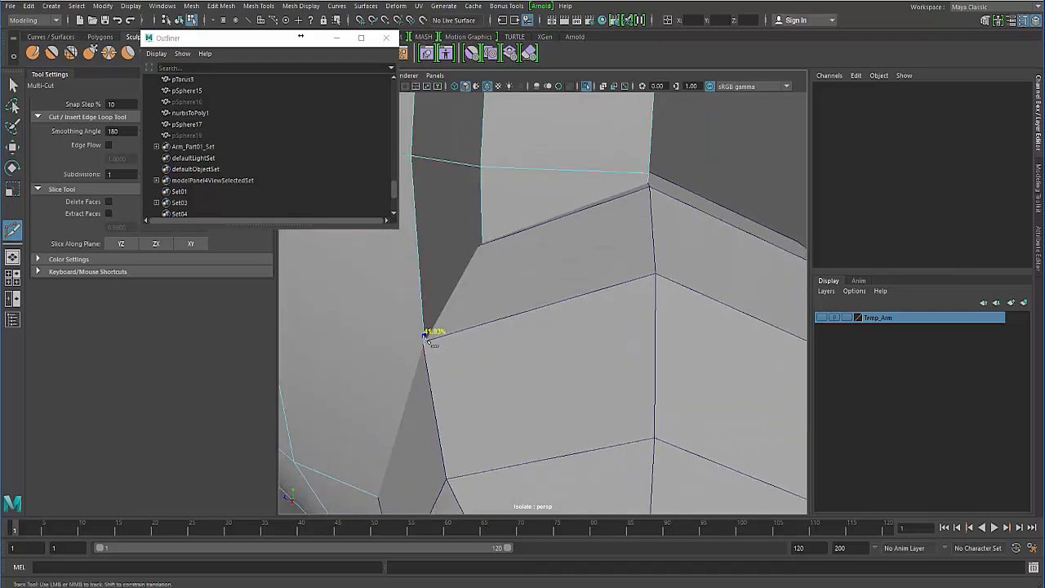
pyautogui.keyDown('alt'); pyautogui.moveTo(426, 347); pyautogui.dragTo(506, 245); pyautogui.keyUp('alt')
pyautogui.keyDown('alt'); pyautogui.moveTo(506, 245); pyautogui.dragTo(534, 212, button='right'); pyautogui.keyUp('alt')
pyautogui.click(526, 215)
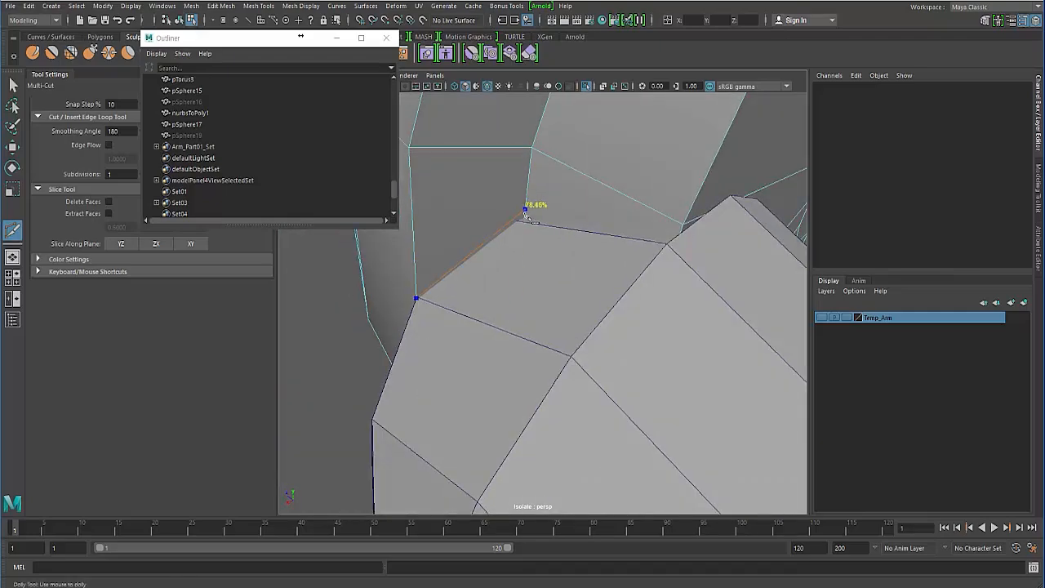
pyautogui.keyDown('alt'); pyautogui.moveTo(690, 240); pyautogui.dragTo(596, 175); pyautogui.keyUp('alt')
pyautogui.click(664, 165)
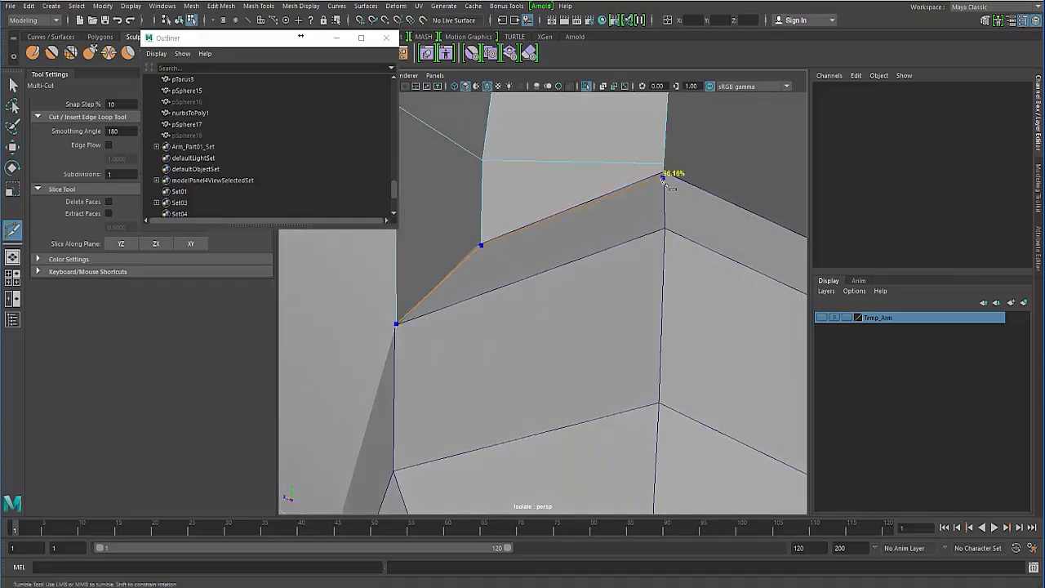
pyautogui.keyDown('alt'); pyautogui.moveTo(662, 180); pyautogui.dragTo(460, 360); pyautogui.keyUp('alt')
pyautogui.rightClick(445, 360)
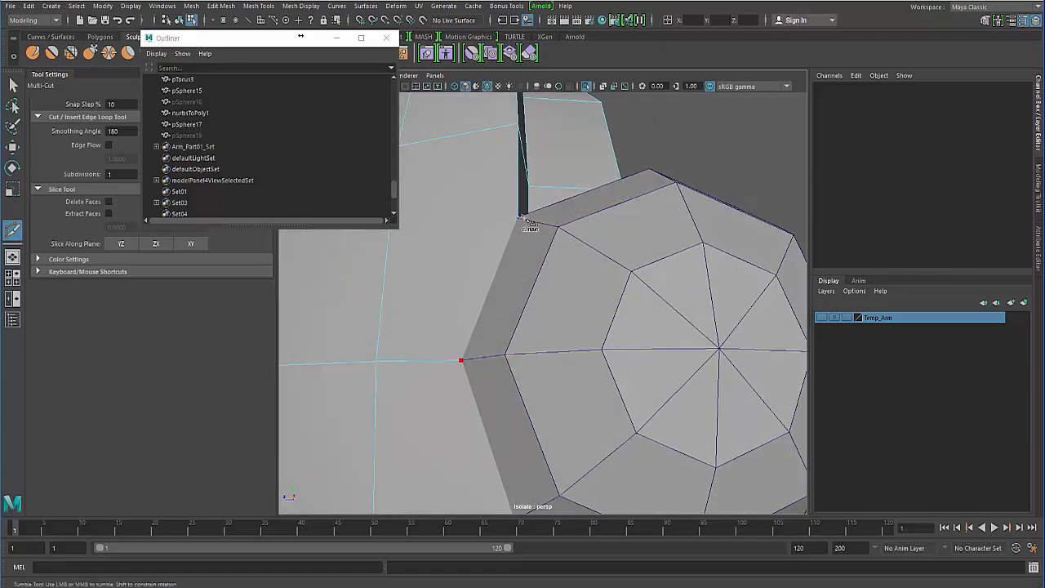
# Cut matching edges across the hemisphere's rim faces along the sphere's opposite side, placing the next point about 67.5% along its edge.
pyautogui.click(376, 362)
pyautogui.keyDown('alt'); pyautogui.moveTo(418, 397); pyautogui.dragTo(424, 373); pyautogui.keyUp('alt')
pyautogui.keyDown('alt'); pyautogui.moveTo(488, 387); pyautogui.dragTo(457, 369); pyautogui.keyUp('alt')
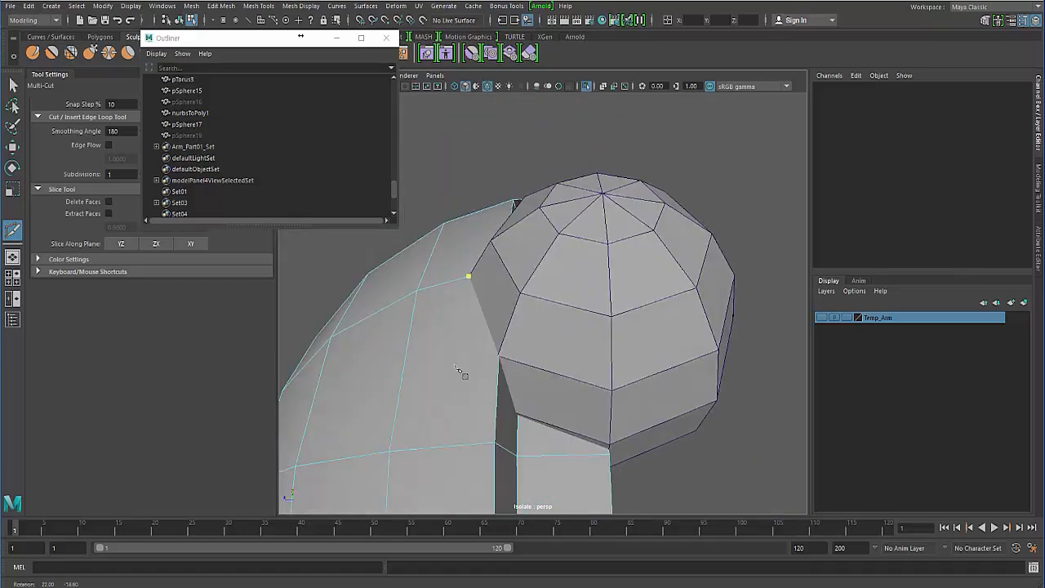
pyautogui.click(501, 361)
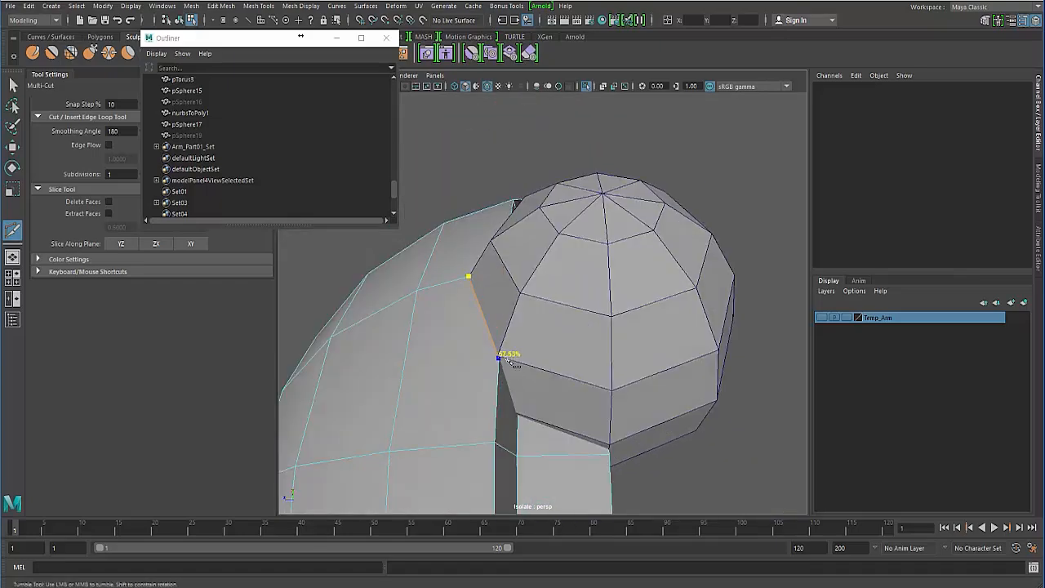
pyautogui.keyDown('alt'); pyautogui.moveTo(480, 397); pyautogui.dragTo(476, 354); pyautogui.keyUp('alt')
pyautogui.keyDown('alt'); pyautogui.moveTo(476, 354); pyautogui.dragTo(606, 382, button='right'); pyautogui.keyUp('alt')
pyautogui.click(490, 393)
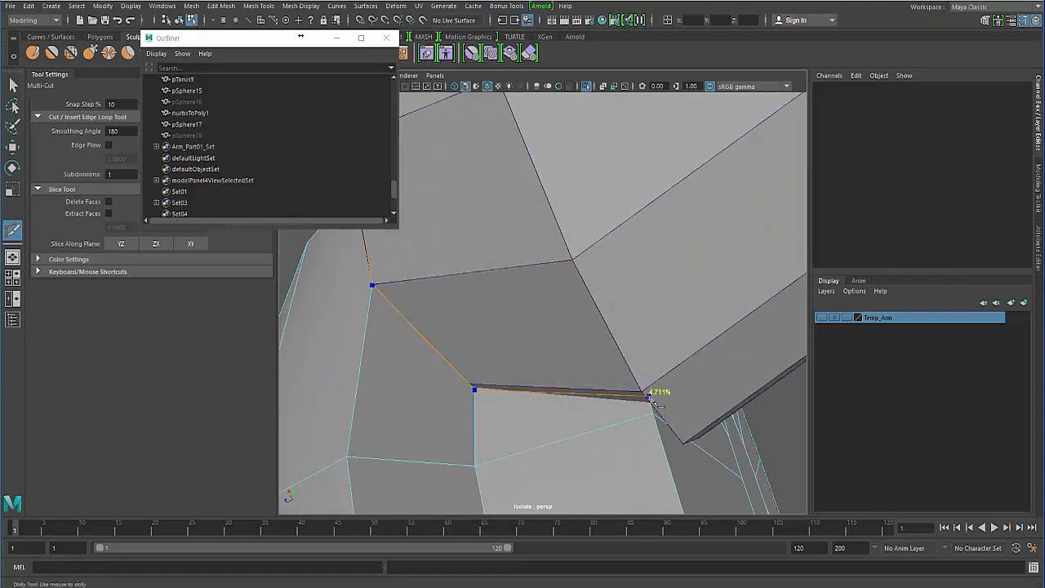
pyautogui.rightClick(531, 382)
pyautogui.press('q')
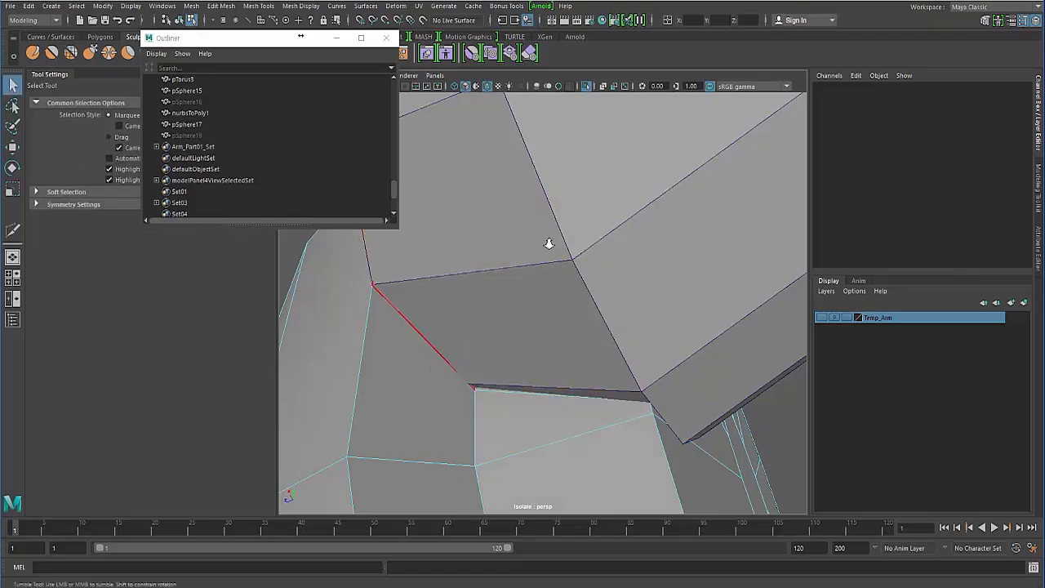
# Return to object selection and hide the sphere pSphere17 covering the newly cut edges.
pyautogui.scroll(-5, 552, 240)
pyautogui.press('F8')
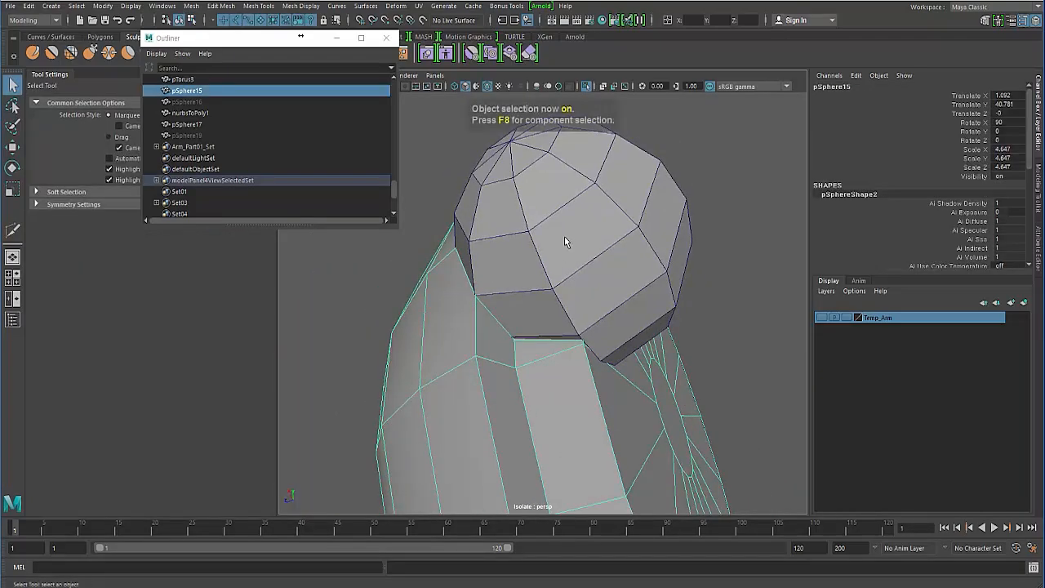
pyautogui.click(564, 236)
pyautogui.hotkey('ctrl', 'h')
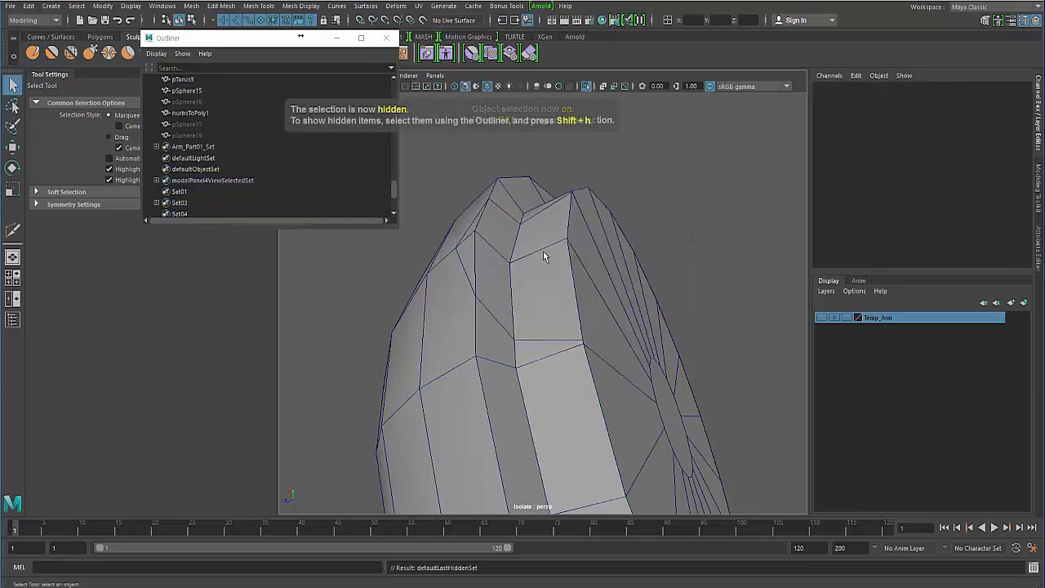
# Select the two narrow triangular faces enclosed by the new cuts on the hemisphere's outer shell and delete them.
pyautogui.click(468, 224)
pyautogui.scroll(5, 505, 266)
pyautogui.keyDown('alt'); pyautogui.moveTo(504, 265); pyautogui.dragTo(535, 254); pyautogui.keyUp('alt')
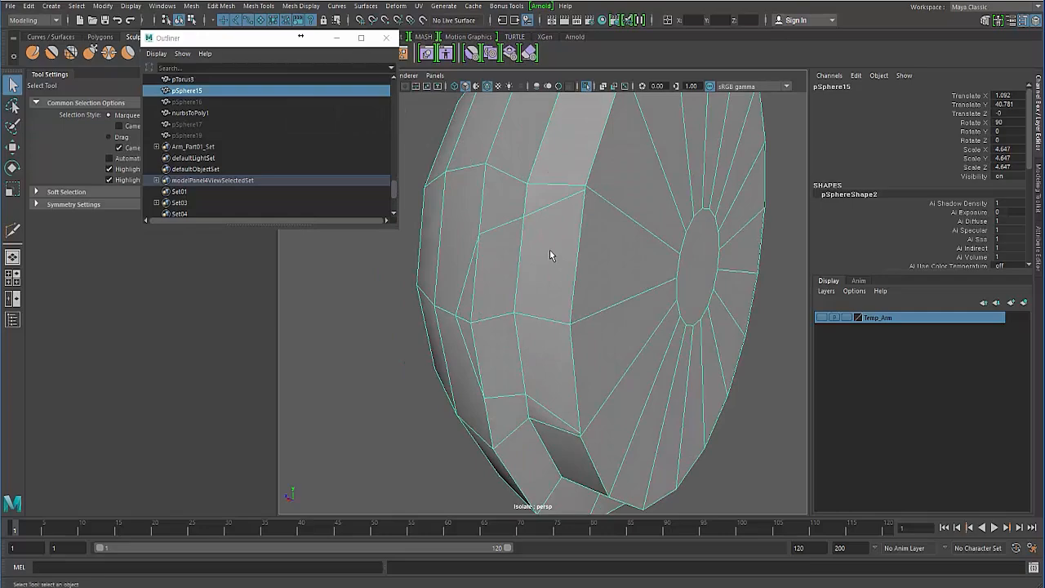
pyautogui.moveTo(553, 244)
pyautogui.keyDown('alt'); pyautogui.mouseDown()
pyautogui.moveTo(574, 240)
pyautogui.moveTo(554, 236)
pyautogui.mouseUp(); pyautogui.keyUp('alt')
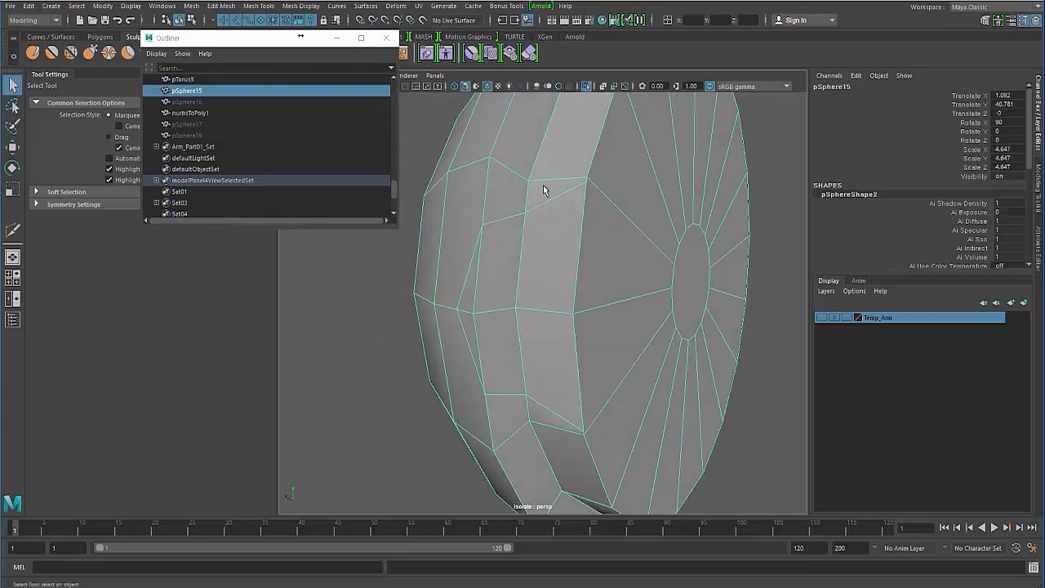
pyautogui.moveTo(564, 204); pyautogui.dragTo(567, 221, button='right')
pyautogui.click(548, 244)
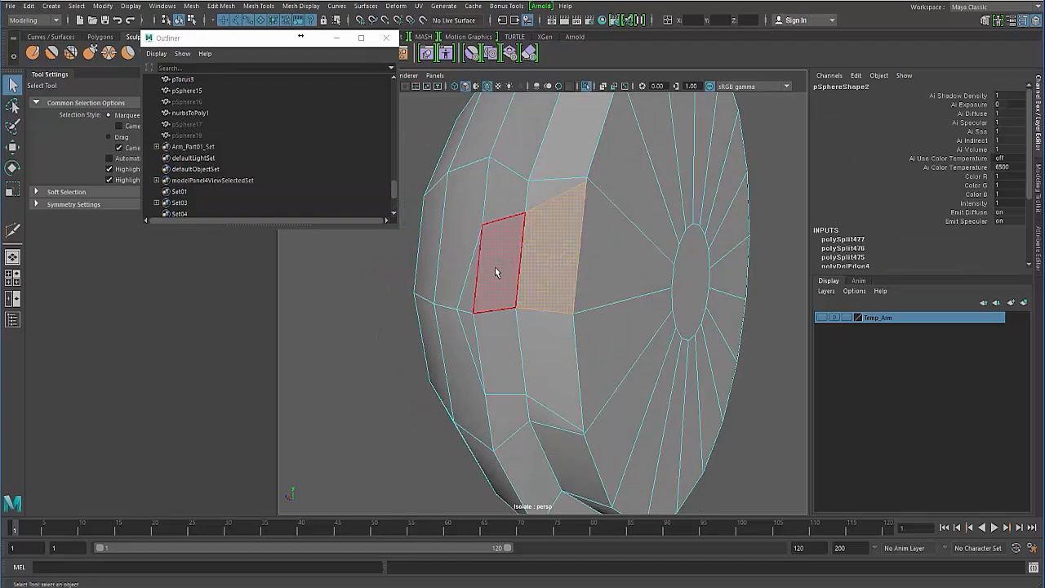
pyautogui.keyDown('shift'); pyautogui.click(495, 271); pyautogui.keyUp('shift')
pyautogui.keyDown('alt'); pyautogui.moveTo(490, 333); pyautogui.dragTo(503, 322); pyautogui.keyUp('alt')
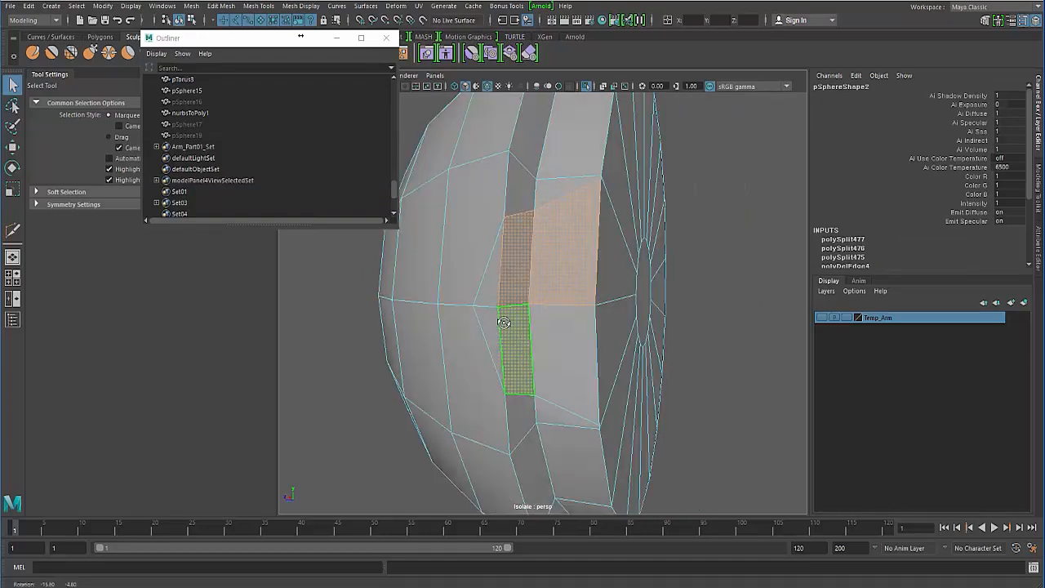
pyautogui.click(496, 296)
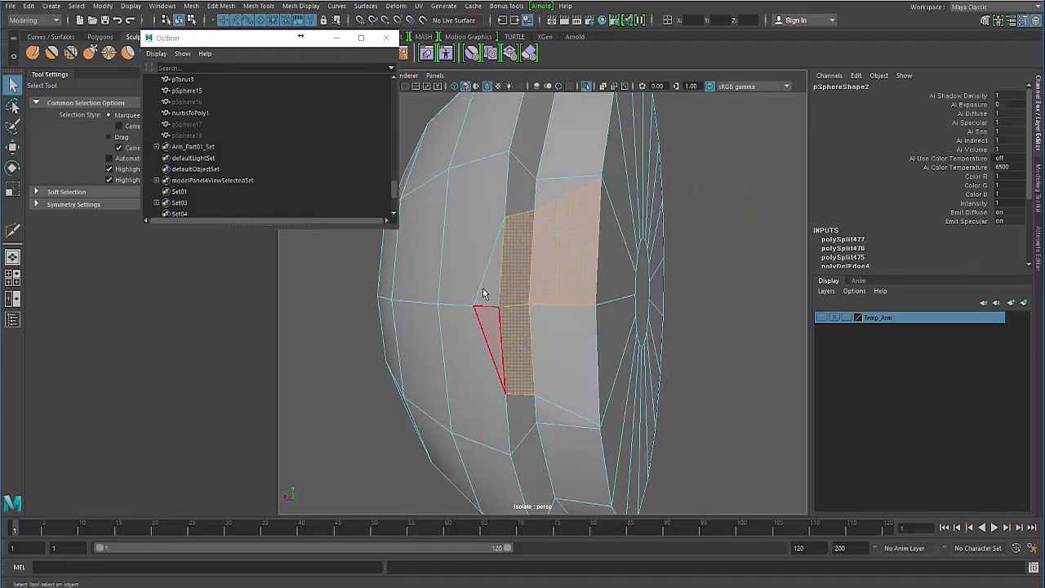
pyautogui.keyDown('shift'); pyautogui.click(493, 329); pyautogui.keyUp('shift')
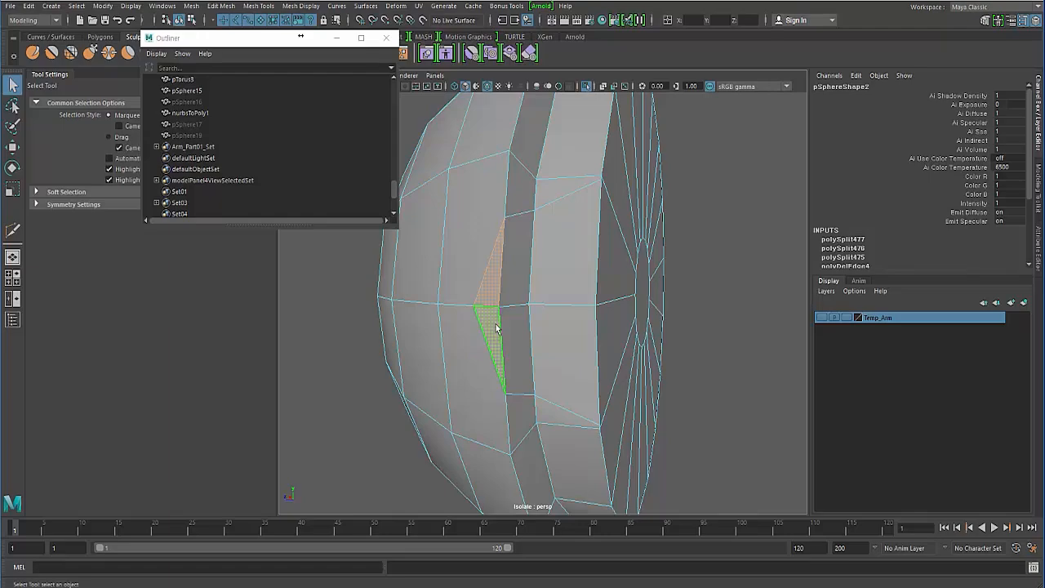
pyautogui.press('Delete')
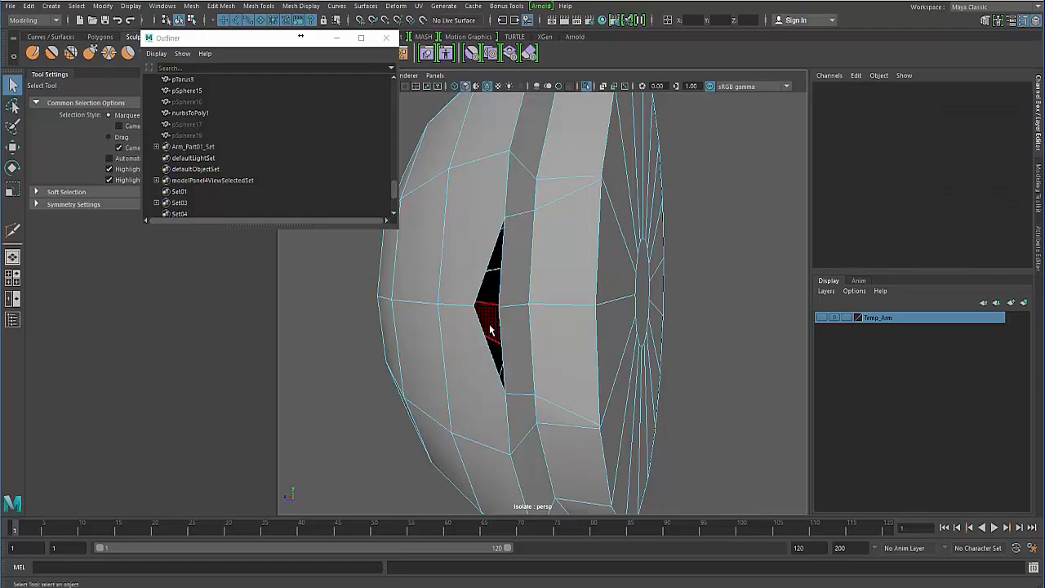
# Delete the two wide rim faces within the cut region, between the narrow strip and the hemisphere's flat face.
pyautogui.moveTo(495, 327)
pyautogui.keyDown('alt'); pyautogui.mouseDown()
pyautogui.moveTo(488, 285)
pyautogui.moveTo(495, 299)
pyautogui.moveTo(479, 338)
pyautogui.mouseUp(); pyautogui.keyUp('alt')
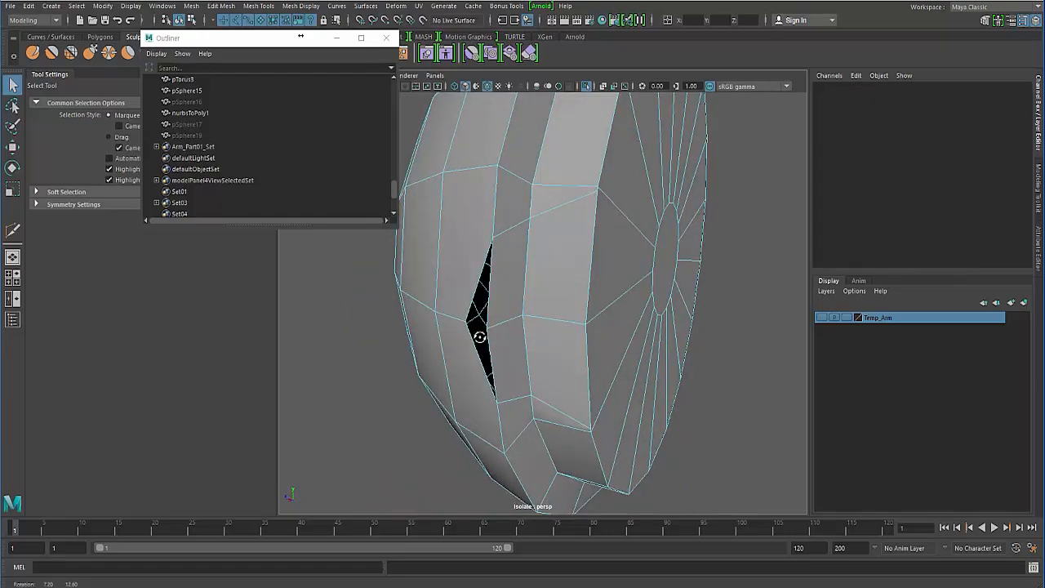
pyautogui.click(523, 275)
pyautogui.press('Delete')
pyautogui.click(551, 353)
pyautogui.press('Delete')
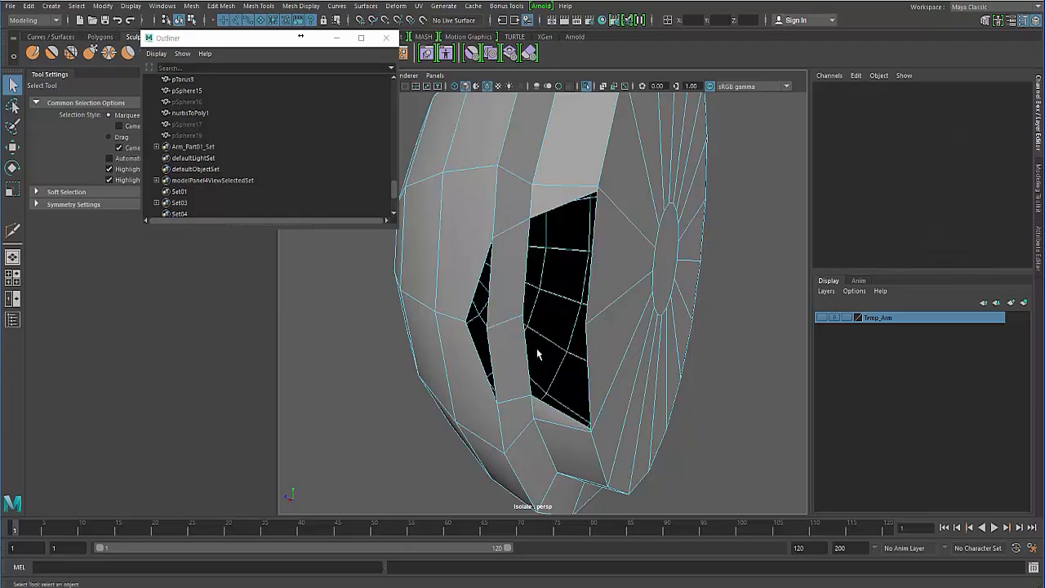
# Target-weld the middle vertex of the narrow rim strip's outer border to the point of the notch in the outer shell.
pyautogui.click(503, 293)
pyautogui.keyDown('alt'); pyautogui.moveTo(419, 327); pyautogui.dragTo(474, 245); pyautogui.keyUp('alt')
pyautogui.keyDown('shift'); pyautogui.rightClick(480, 227); pyautogui.keyUp('shift')
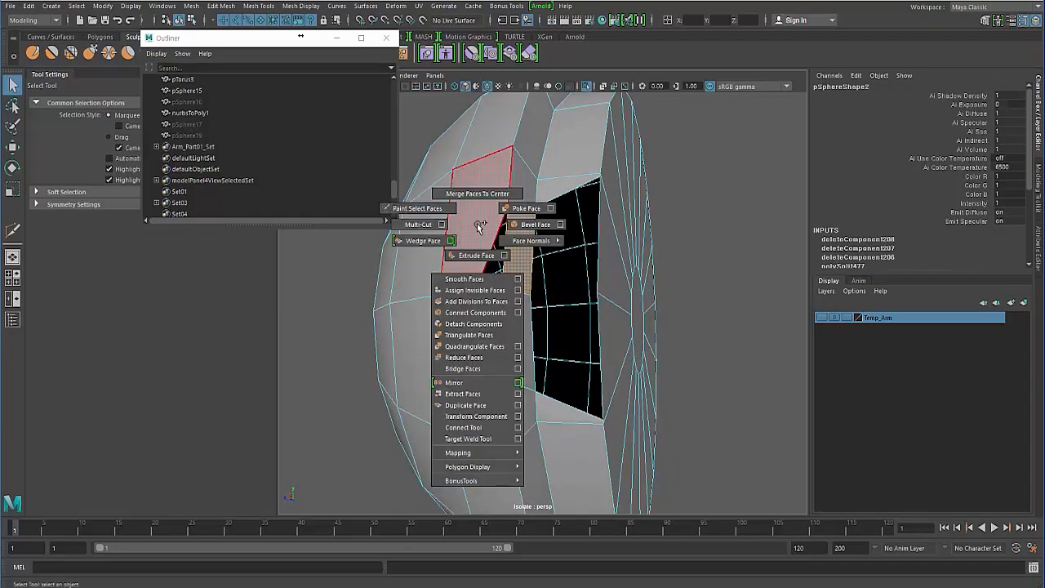
pyautogui.press('F8')
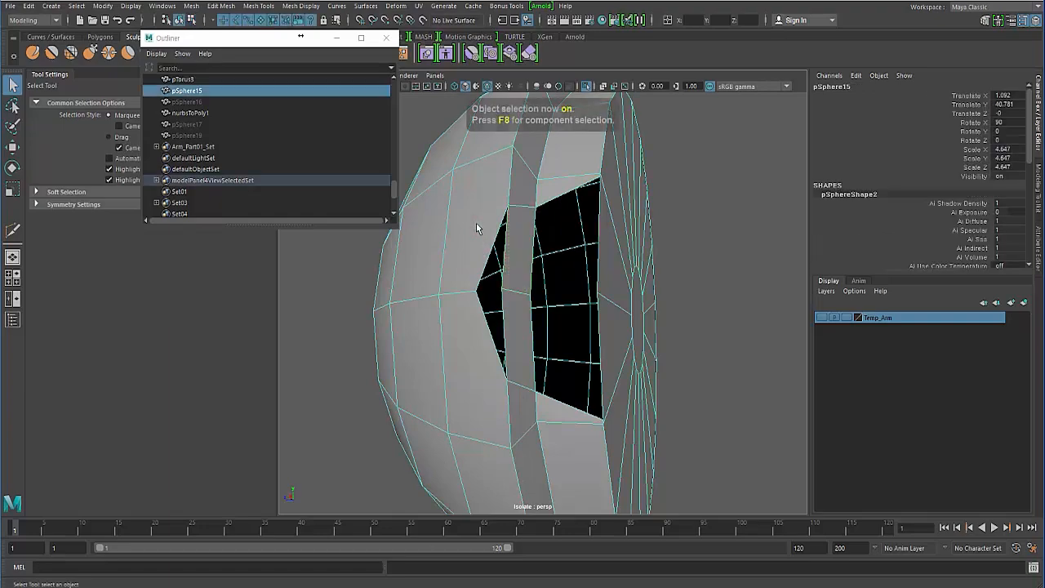
pyautogui.keyDown('shift'); pyautogui.rightClick(476, 223); pyautogui.keyUp('shift')
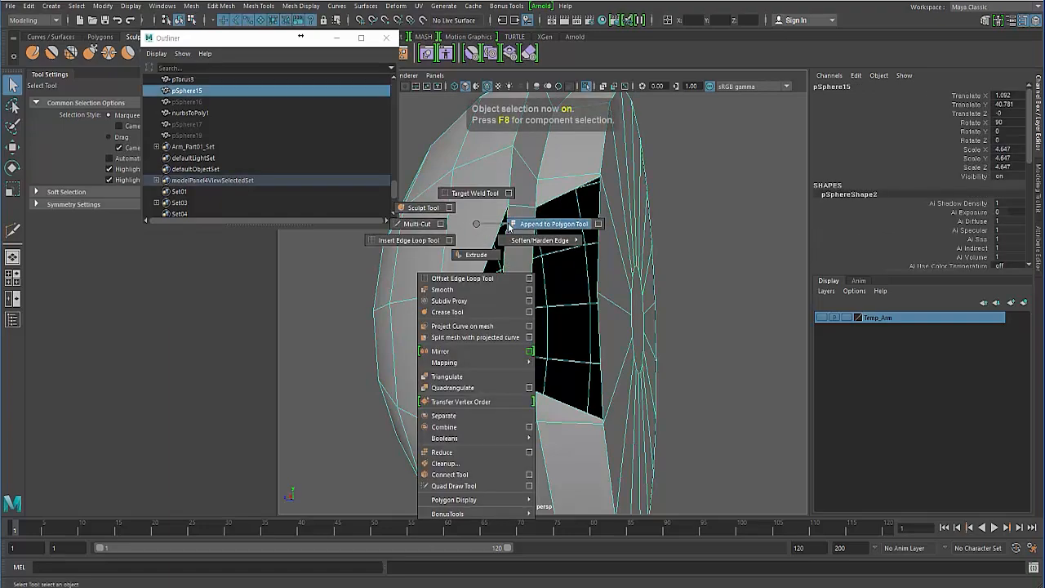
pyautogui.click(475, 194)
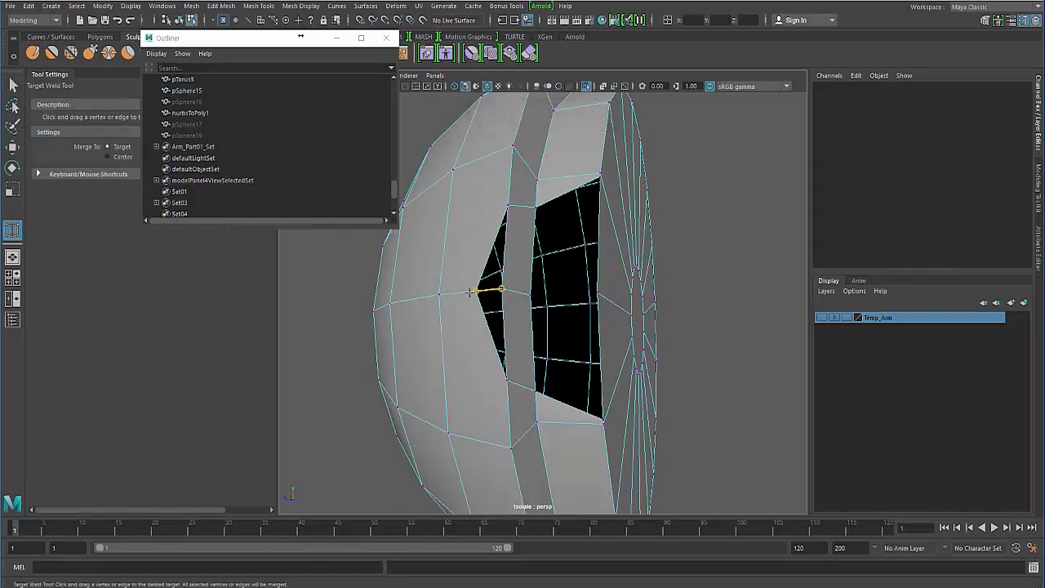
pyautogui.moveTo(467, 292); pyautogui.dragTo(509, 312)
# Move the middle vertex on the other border of the rim strip toward the welded point so the strip follows the V-shaped notch.
pyautogui.click(13, 85)
pyautogui.click(520, 273)
pyautogui.press('w')
pyautogui.click(336, 332)
pyautogui.keyDown('alt'); pyautogui.moveTo(577, 197); pyautogui.dragTo(603, 369); pyautogui.keyUp('alt')
pyautogui.click(579, 428)
pyautogui.hotkey('ctrl', 'z')
pyautogui.click(620, 344)
pyautogui.keyDown('alt'); pyautogui.moveTo(604, 291); pyautogui.dragTo(632, 295); pyautogui.keyUp('alt')
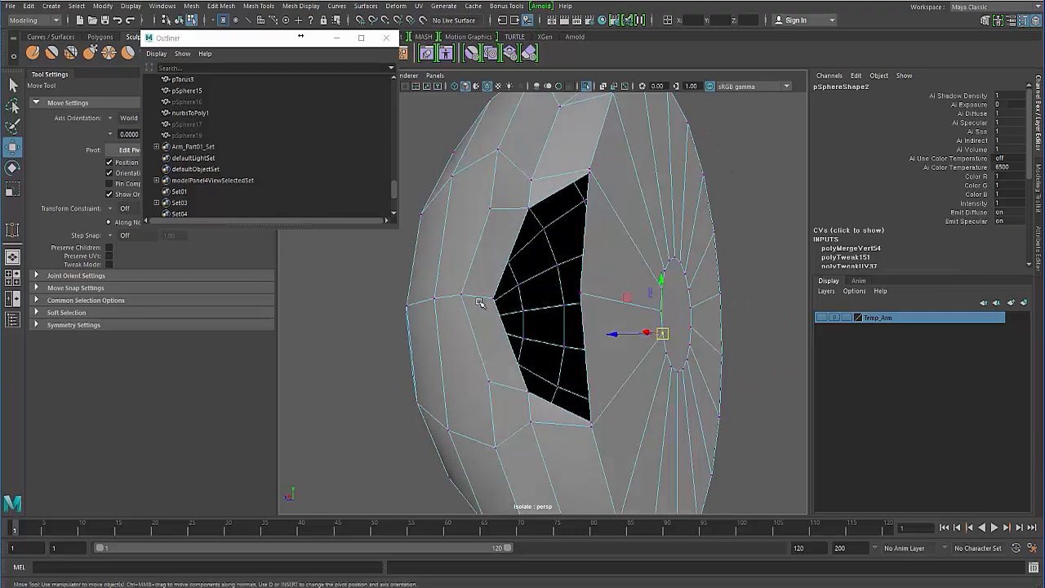
# Use Multi-Cut on the outer shell to cut a border around the notch, from its upper corner through both adjacent faces to its lower corner.
pyautogui.keyDown('alt'); pyautogui.moveTo(480, 302); pyautogui.dragTo(514, 297); pyautogui.keyUp('alt')
pyautogui.keyDown('shift'); pyautogui.moveTo(495, 242); pyautogui.dragTo(506, 232, button='right'); pyautogui.keyUp('shift')
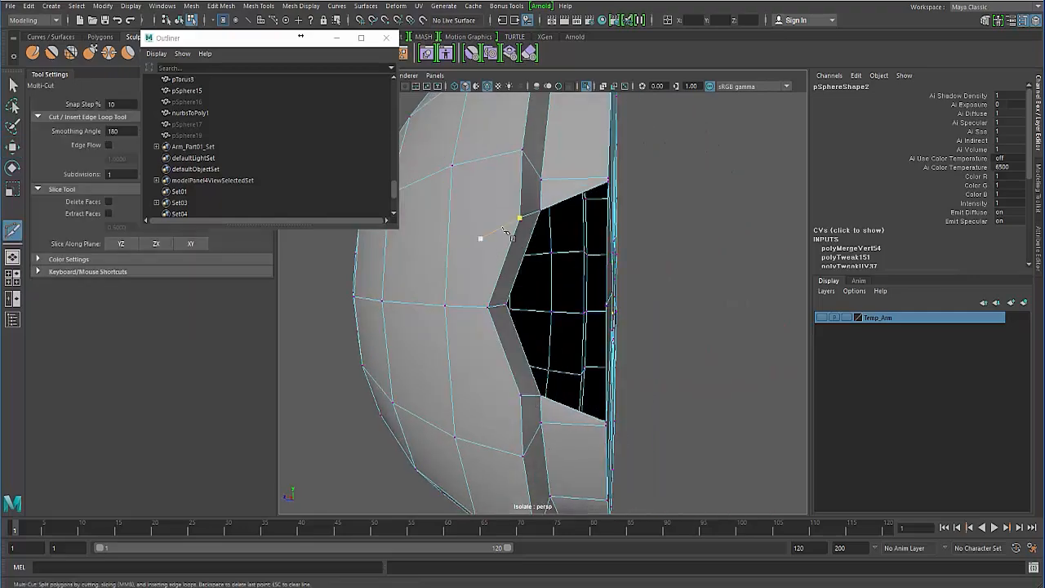
pyautogui.click(518, 219)
pyautogui.keyDown('alt'); pyautogui.moveTo(518, 222); pyautogui.dragTo(478, 227); pyautogui.keyUp('alt')
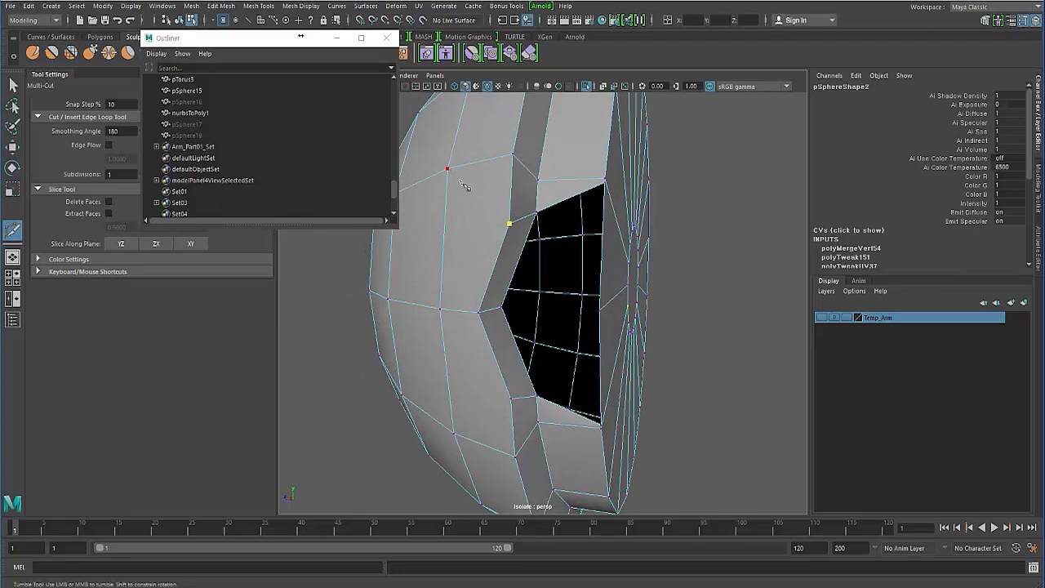
pyautogui.keyDown('alt'); pyautogui.moveTo(463, 185); pyautogui.dragTo(485, 196); pyautogui.keyUp('alt')
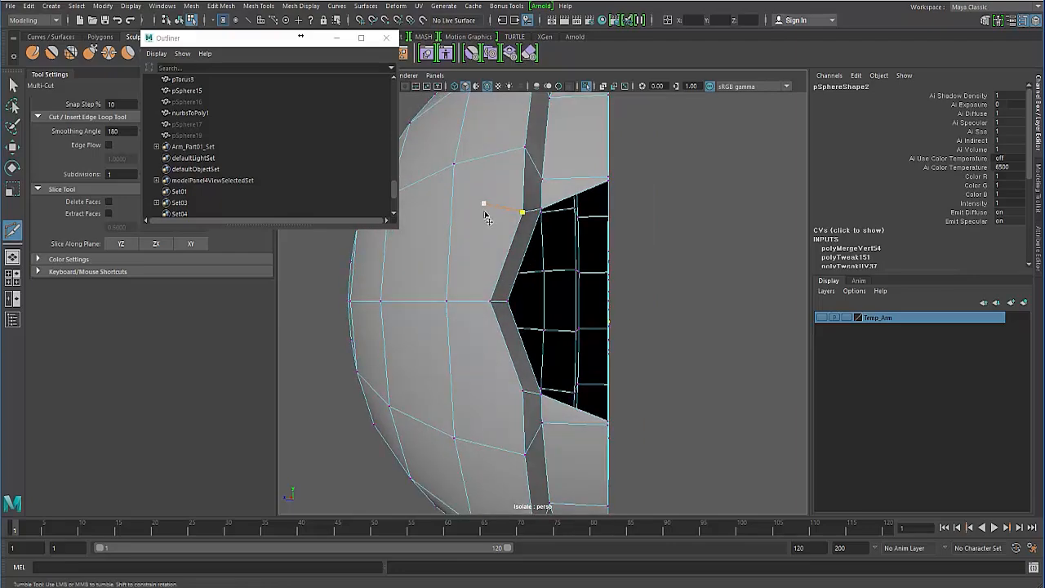
pyautogui.keyDown('alt'); pyautogui.moveTo(484, 246); pyautogui.dragTo(501, 249); pyautogui.keyUp('alt')
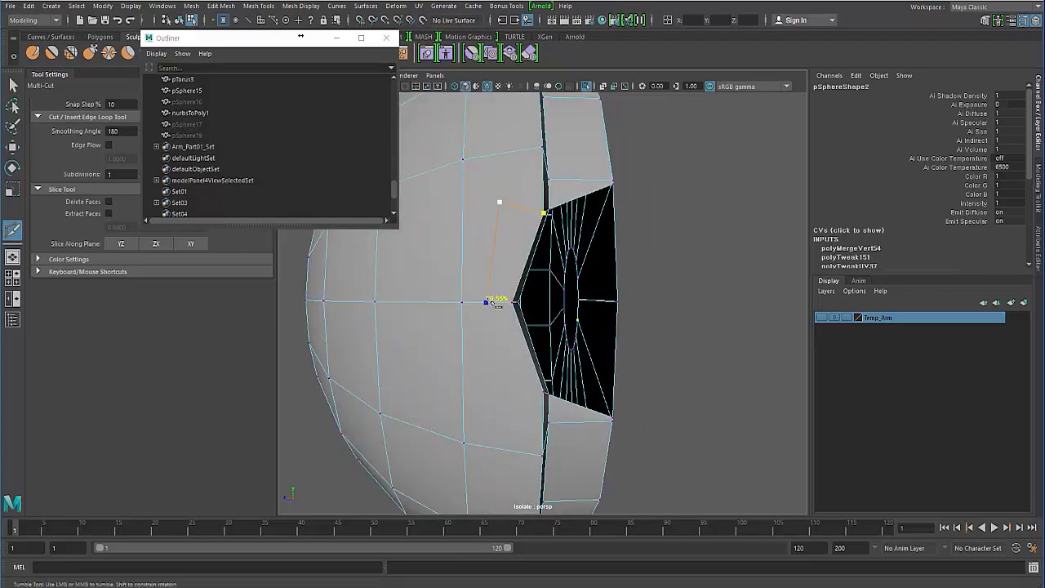
pyautogui.click(491, 306)
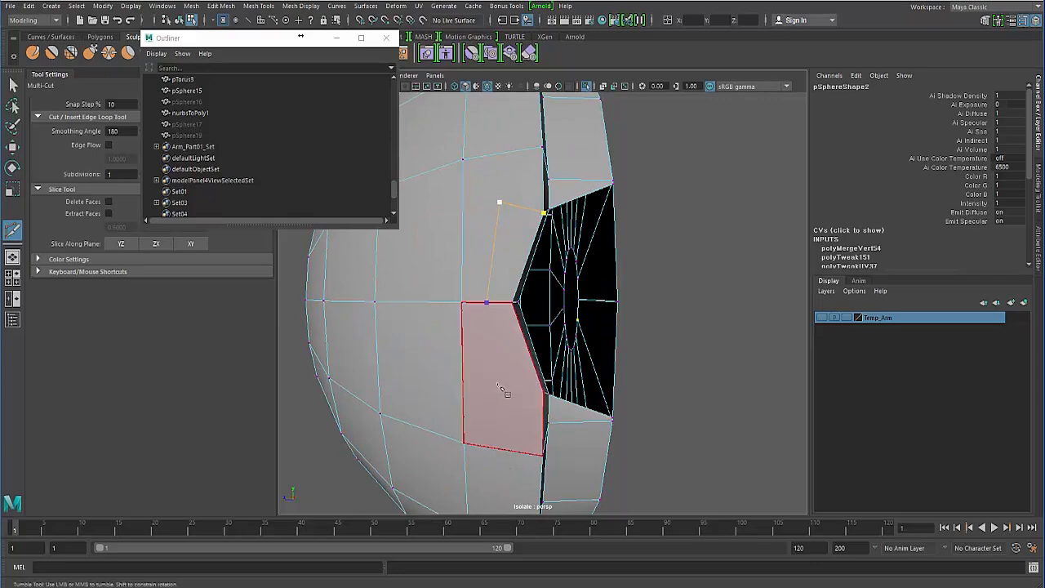
pyautogui.click(488, 383)
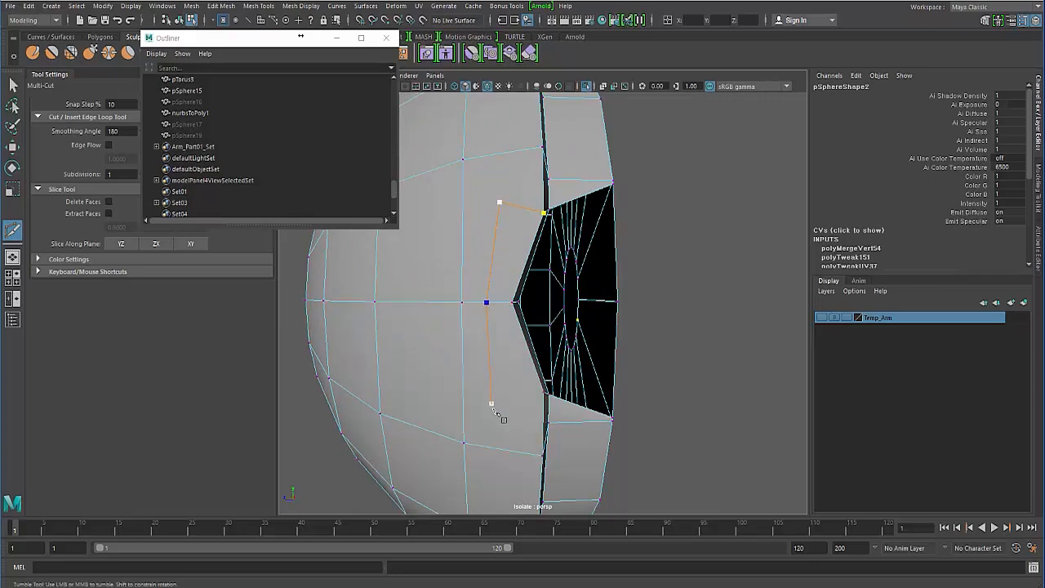
pyautogui.keyDown('alt'); pyautogui.moveTo(499, 415); pyautogui.dragTo(473, 412); pyautogui.keyUp('alt')
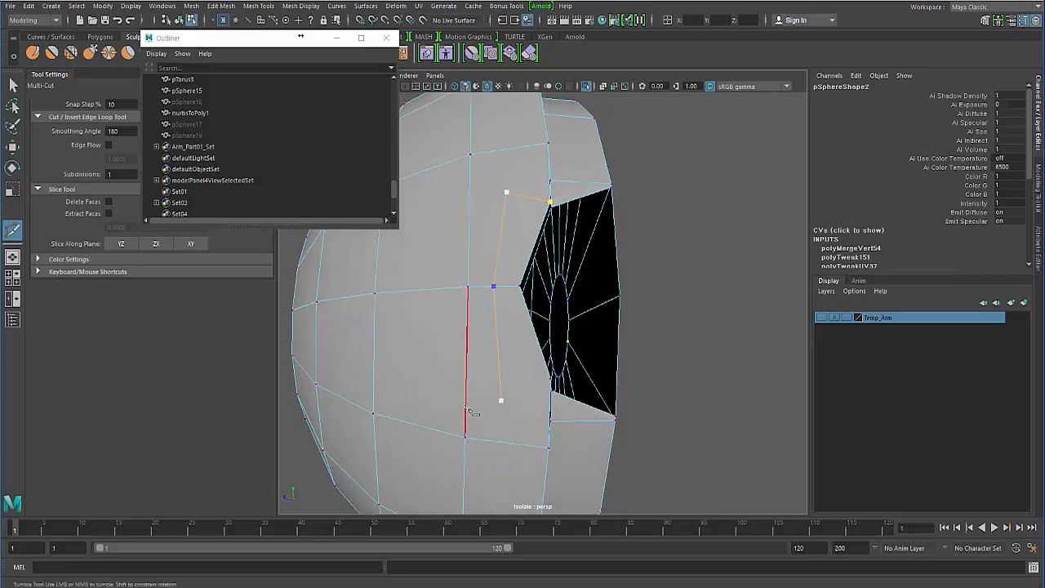
pyautogui.click(551, 381)
pyautogui.rightClick(531, 390)
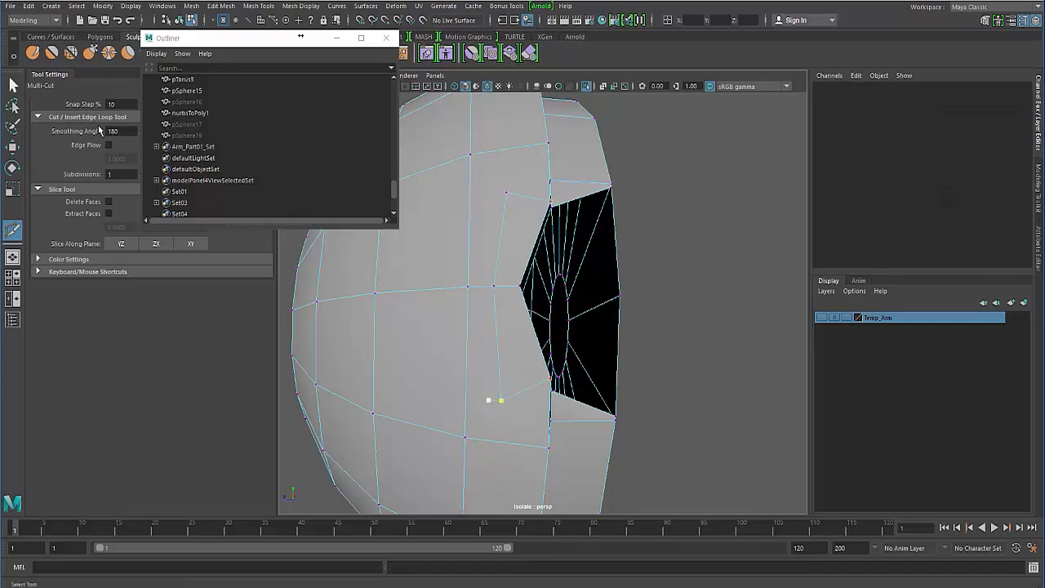
# Set the Move tool's transform constraint to Surface and reposition the new cut's lower corner vertex to mirror the upper one.
pyautogui.press('q')
pyautogui.click(502, 401)
pyautogui.press('w')
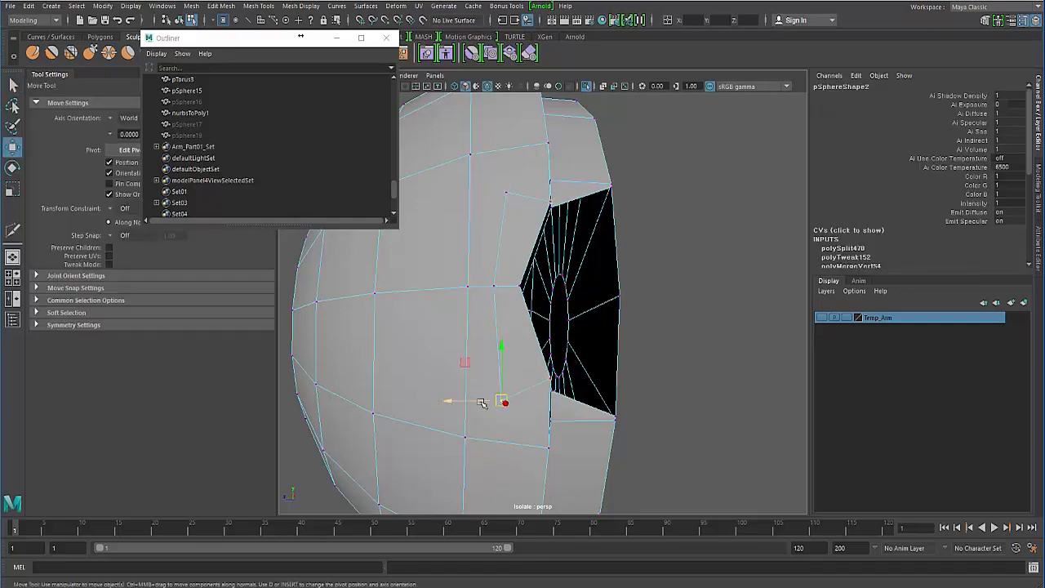
pyautogui.keyDown('alt'); pyautogui.moveTo(483, 403); pyautogui.dragTo(459, 411); pyautogui.keyUp('alt')
pyautogui.click(114, 209)
pyautogui.click(129, 231)
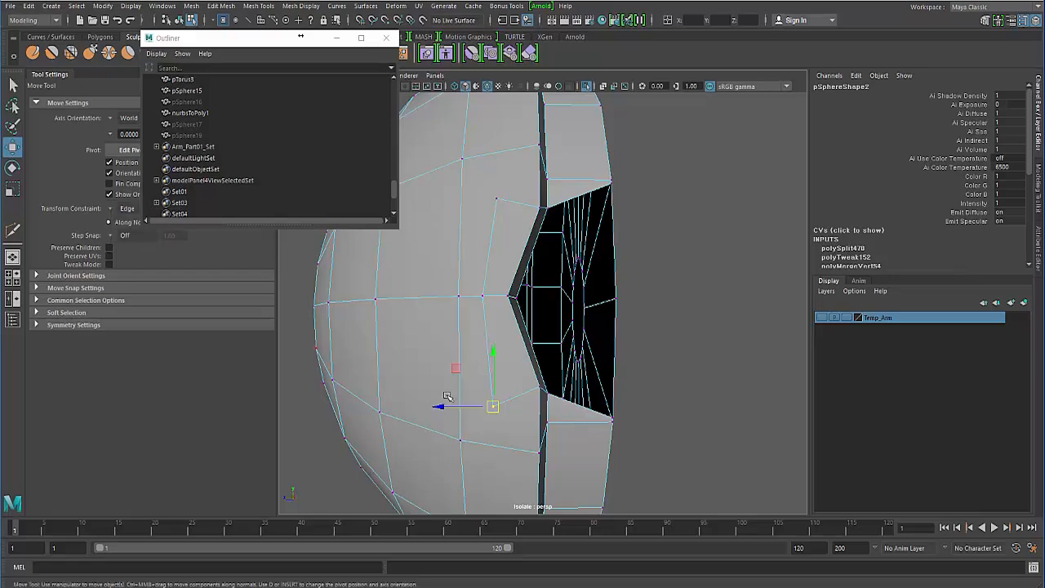
pyautogui.click(114, 209)
pyautogui.click(129, 241)
pyautogui.moveTo(493, 407)
pyautogui.mouseDown()
pyautogui.moveTo(504, 410)
pyautogui.moveTo(497, 384)
pyautogui.moveTo(500, 397)
pyautogui.mouseUp()
pyautogui.moveTo(497, 340); pyautogui.dragTo(453, 347)
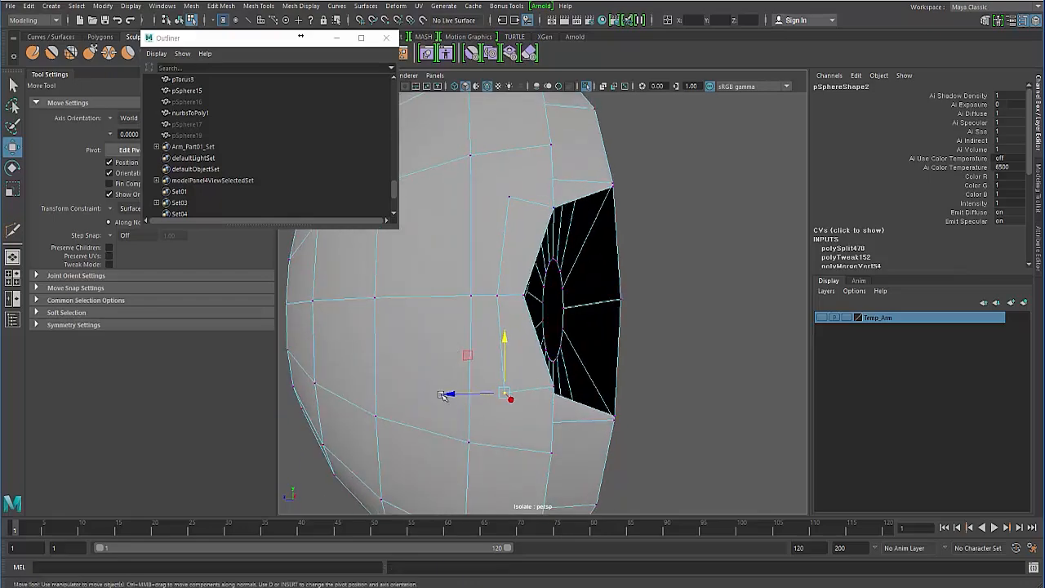
pyautogui.moveTo(441, 394); pyautogui.dragTo(455, 395)
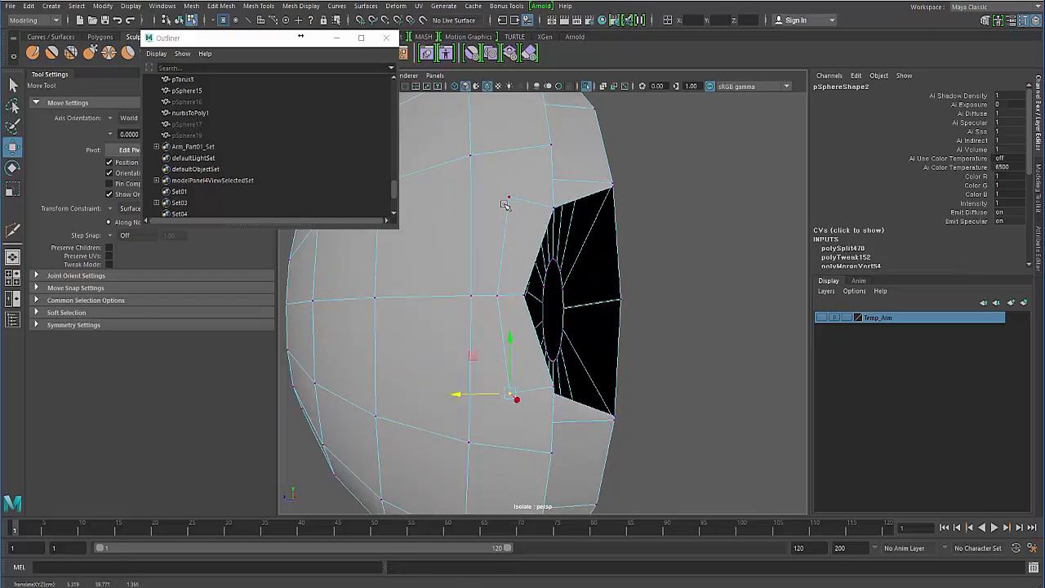
# With Multi-Cut, connect the notch border's lower and upper corner vertices to the nearest outer grid vertices of the shell.
pyautogui.press('F8')
pyautogui.keyDown('shift'); pyautogui.moveTo(448, 289); pyautogui.dragTo(372, 291, button='right'); pyautogui.keyUp('shift')
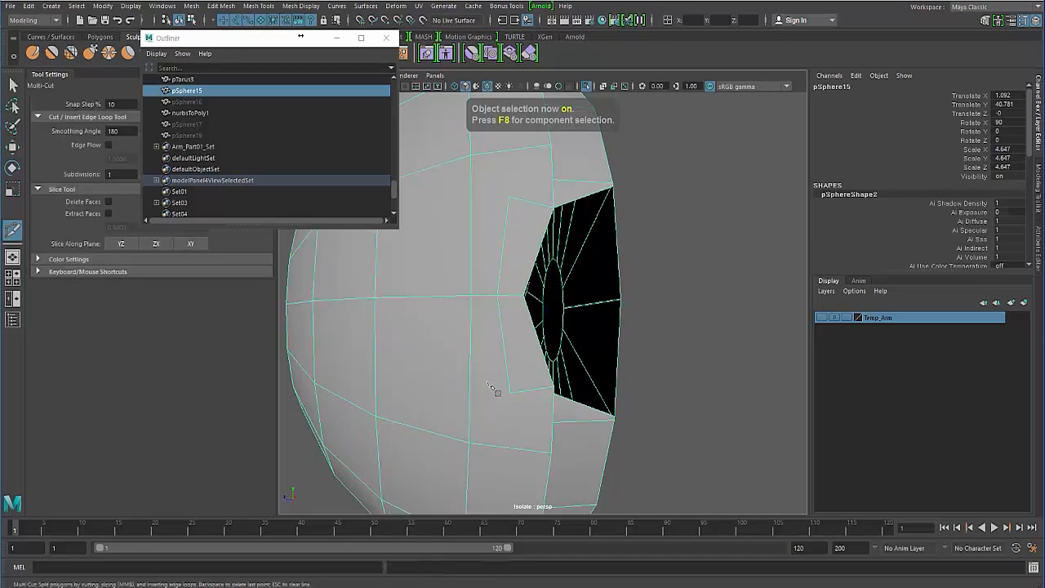
pyautogui.click(468, 442)
pyautogui.rightClick(468, 442)
pyautogui.click(509, 197)
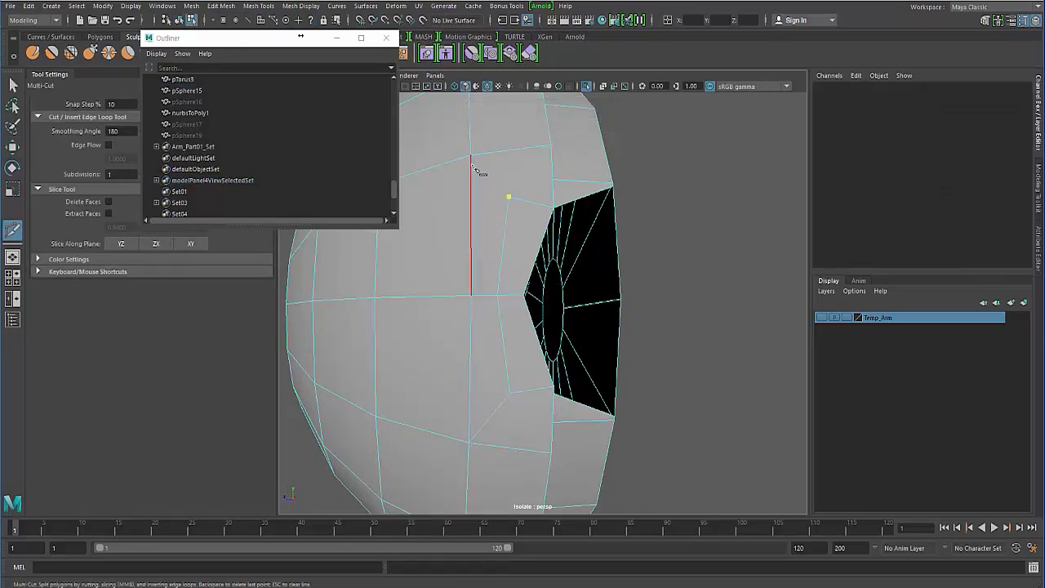
pyautogui.keyDown('alt'); pyautogui.moveTo(516, 270); pyautogui.dragTo(506, 245); pyautogui.keyUp('alt')
pyautogui.click(13, 84)
pyautogui.keyDown('shift'); pyautogui.rightClick(506, 186); pyautogui.keyUp('shift')
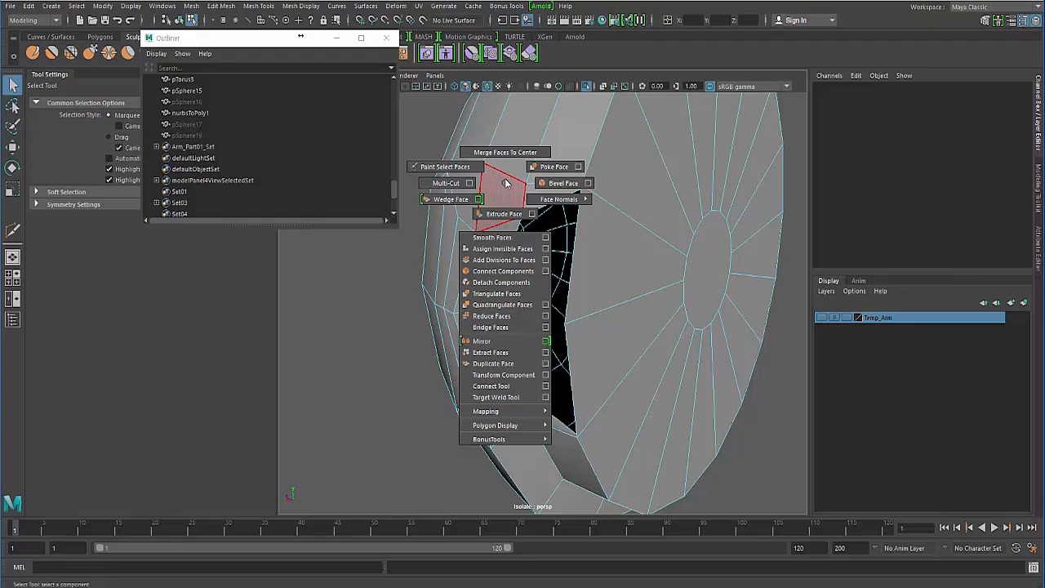
pyautogui.press('Delete')
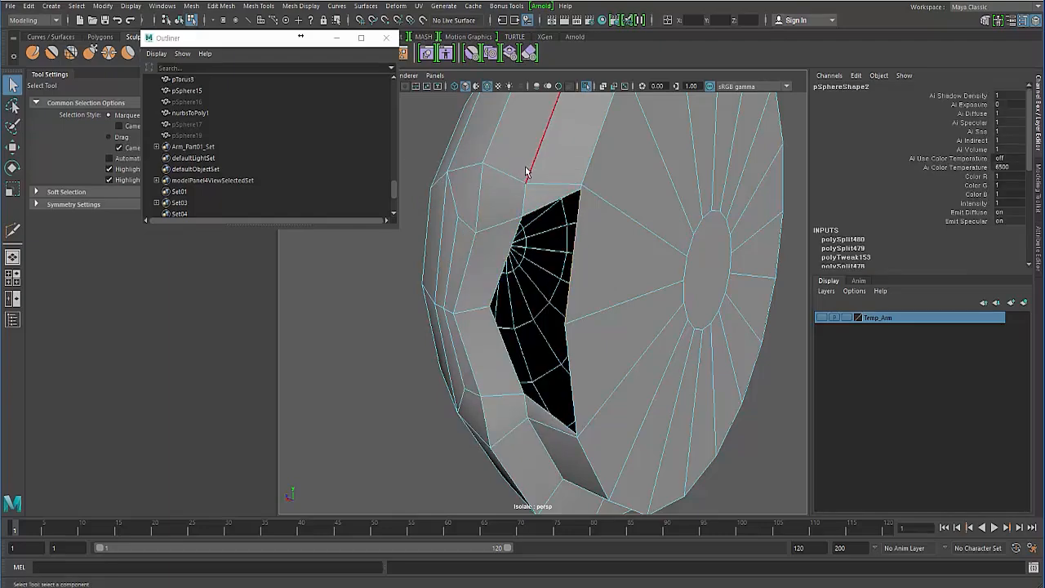
pyautogui.click(577, 252)
pyautogui.click(574, 252)
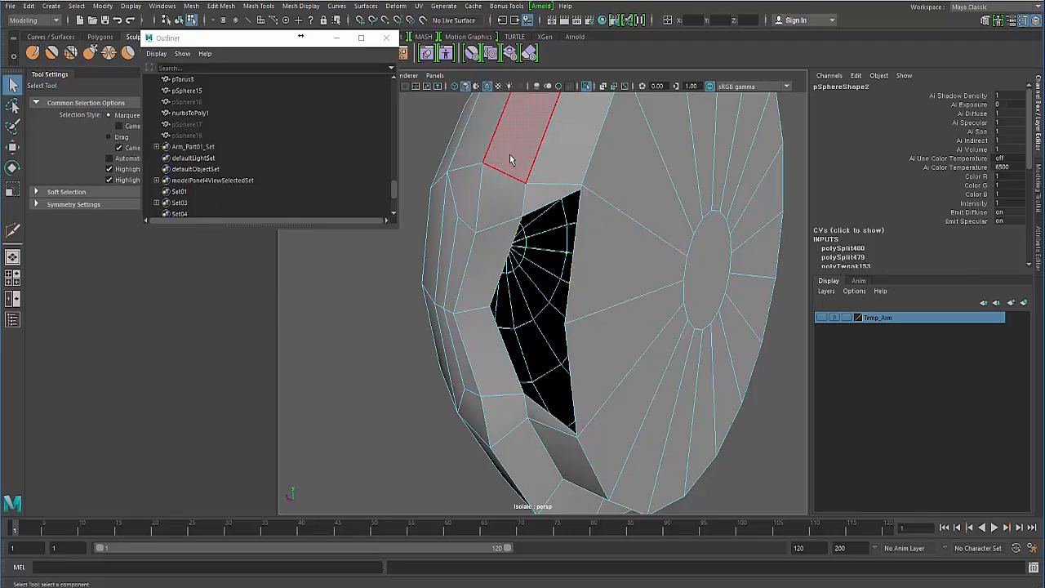
pyautogui.click(519, 156)
pyautogui.keyDown('shift'); pyautogui.rightClick(519, 157); pyautogui.keyUp('shift')
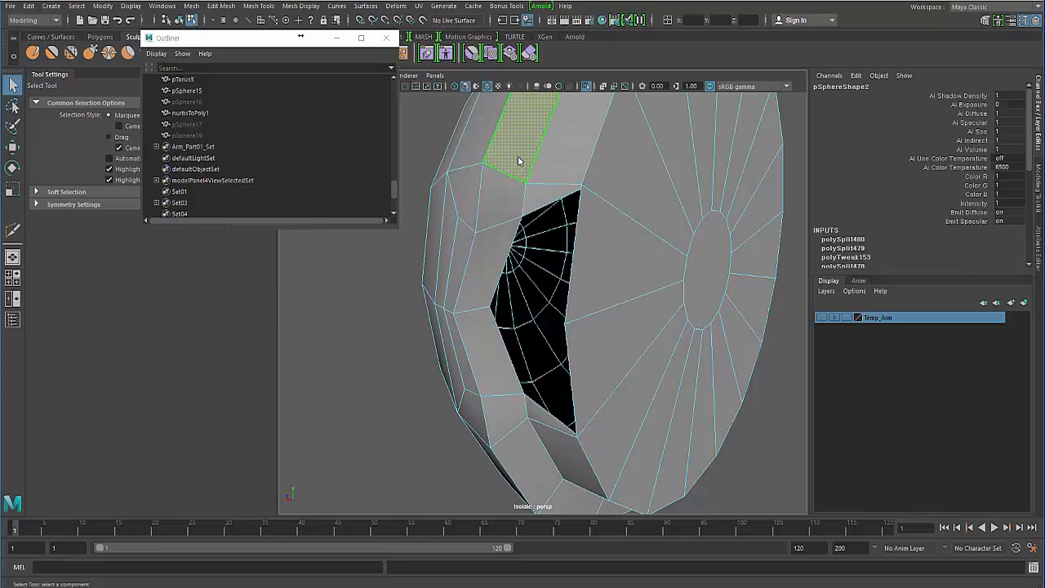
# Fill the opening between the notched rim strip and the flat face with two quads using the Append to Polygon Tool.
pyautogui.press('F8')
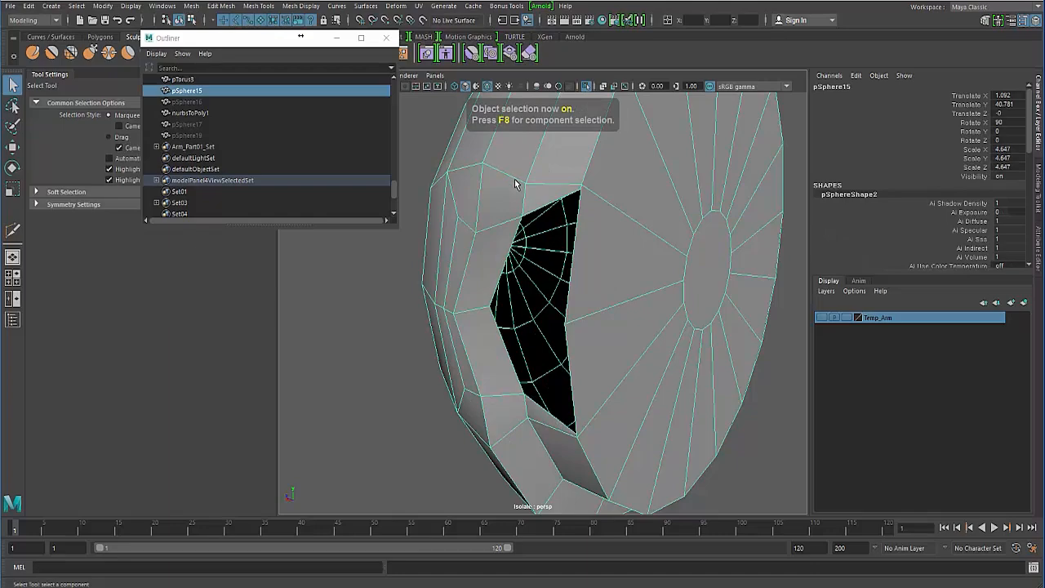
pyautogui.keyDown('shift'); pyautogui.rightClick(515, 180); pyautogui.keyUp('shift')
pyautogui.click(541, 181)
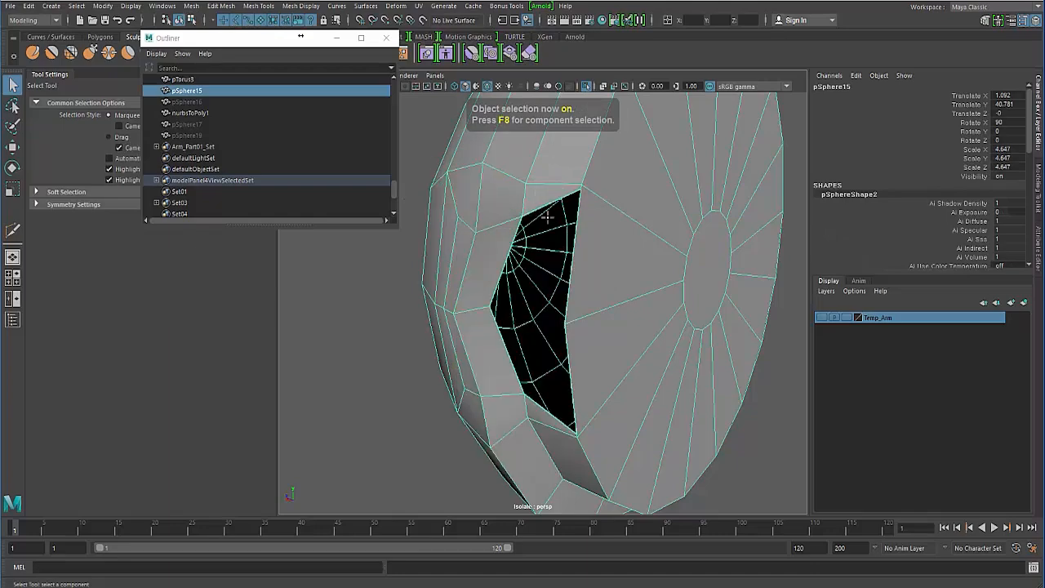
pyautogui.click(511, 245)
pyautogui.click(576, 247)
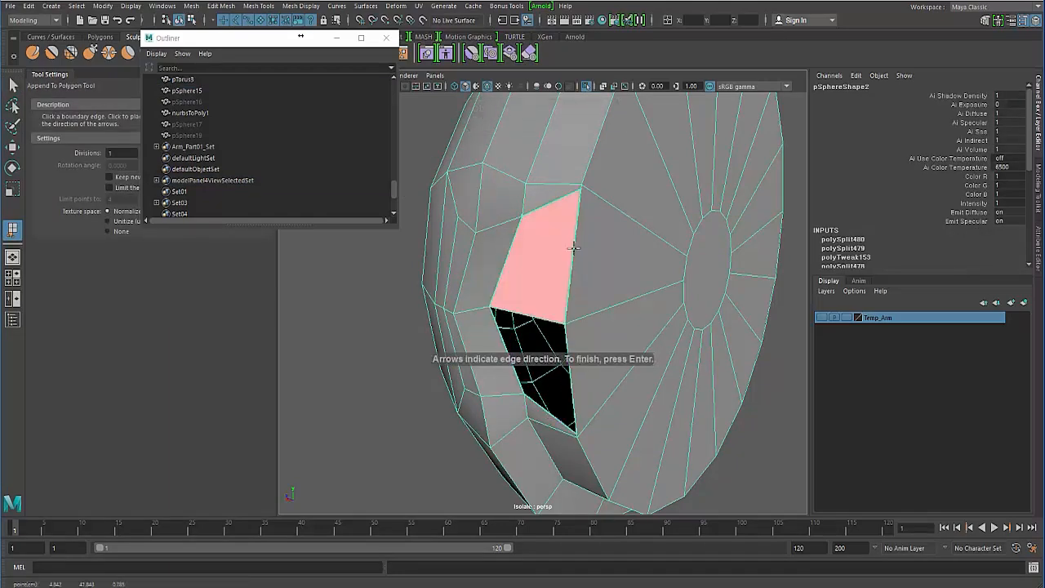
pyautogui.press('Return')
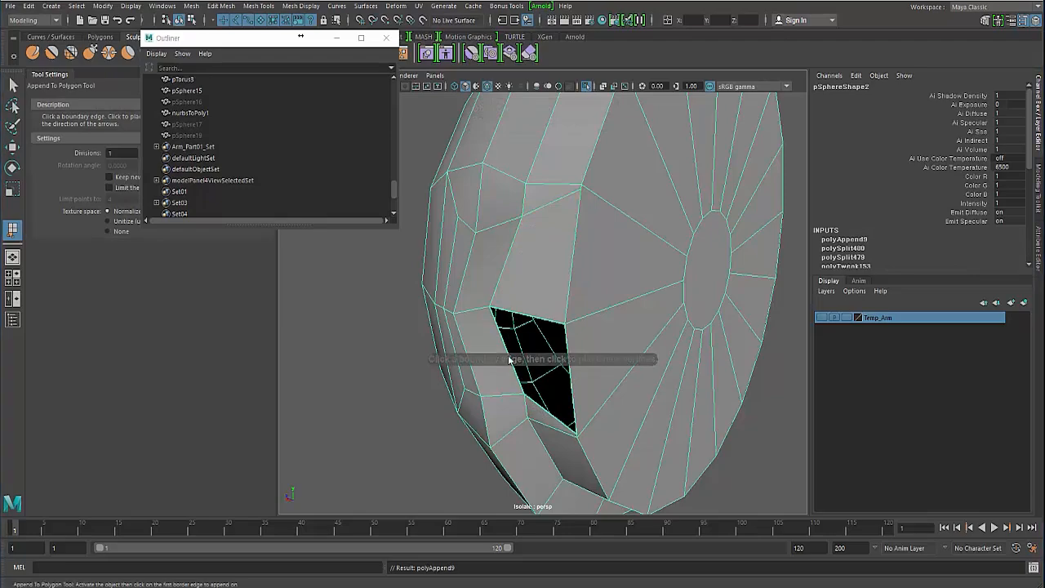
pyautogui.click(502, 338)
pyautogui.click(571, 378)
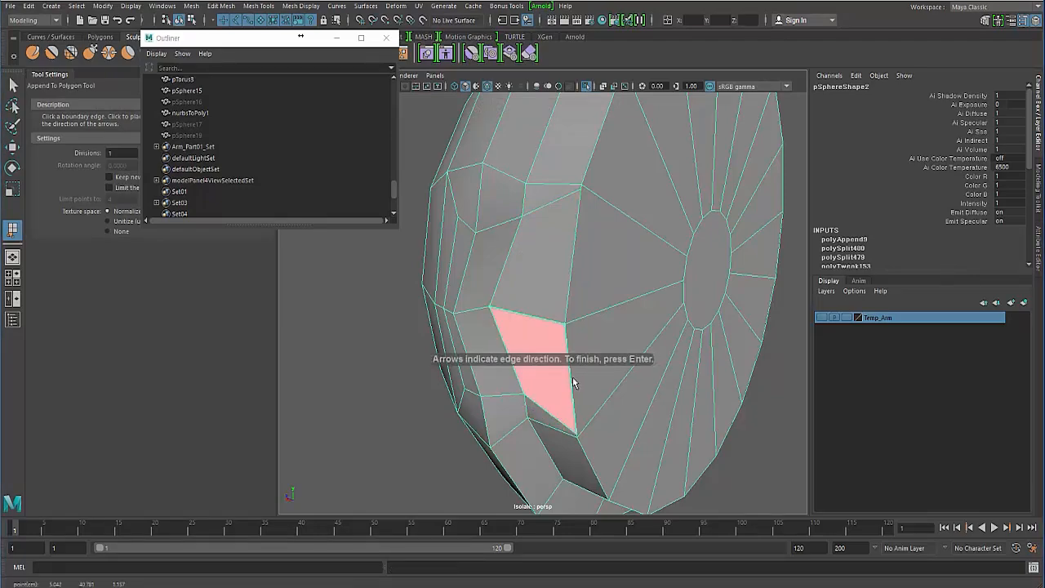
pyautogui.press('q')
# Multi-Cut a border on the flat face beside the notch, from its upper corner across the middle radial edge to its lower corner.
pyautogui.keyDown('alt'); pyautogui.moveTo(430, 305); pyautogui.dragTo(420, 266); pyautogui.keyUp('alt')
pyautogui.moveTo(560, 287)
pyautogui.keyDown('alt'); pyautogui.mouseDown()
pyautogui.moveTo(446, 313)
pyautogui.moveTo(419, 334)
pyautogui.moveTo(485, 338)
pyautogui.moveTo(569, 282)
pyautogui.mouseUp(); pyautogui.keyUp('alt')
pyautogui.keyDown('shift'); pyautogui.moveTo(492, 259); pyautogui.dragTo(492, 257, button='right'); pyautogui.keyUp('shift')
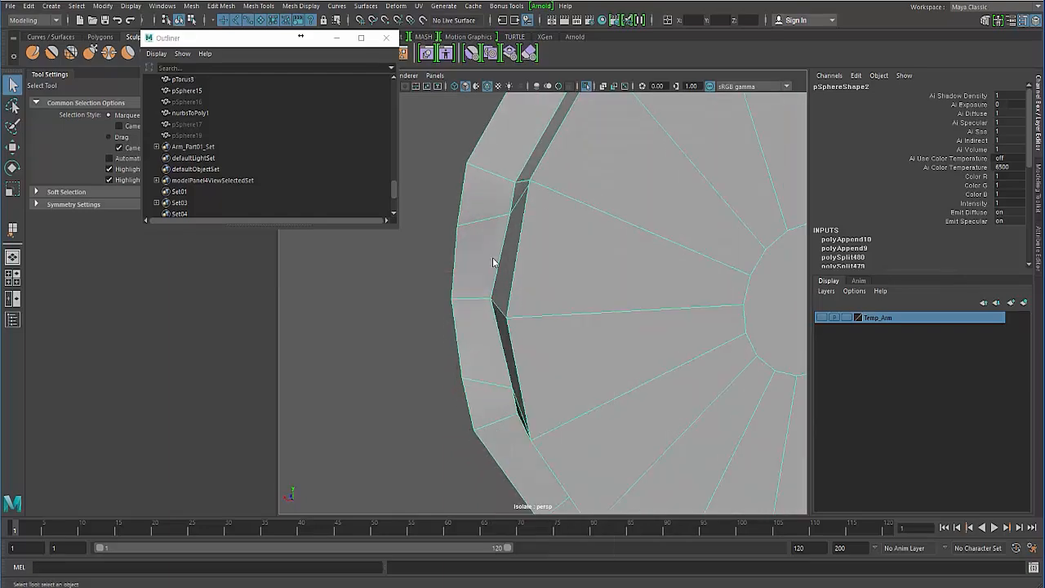
pyautogui.click(580, 228)
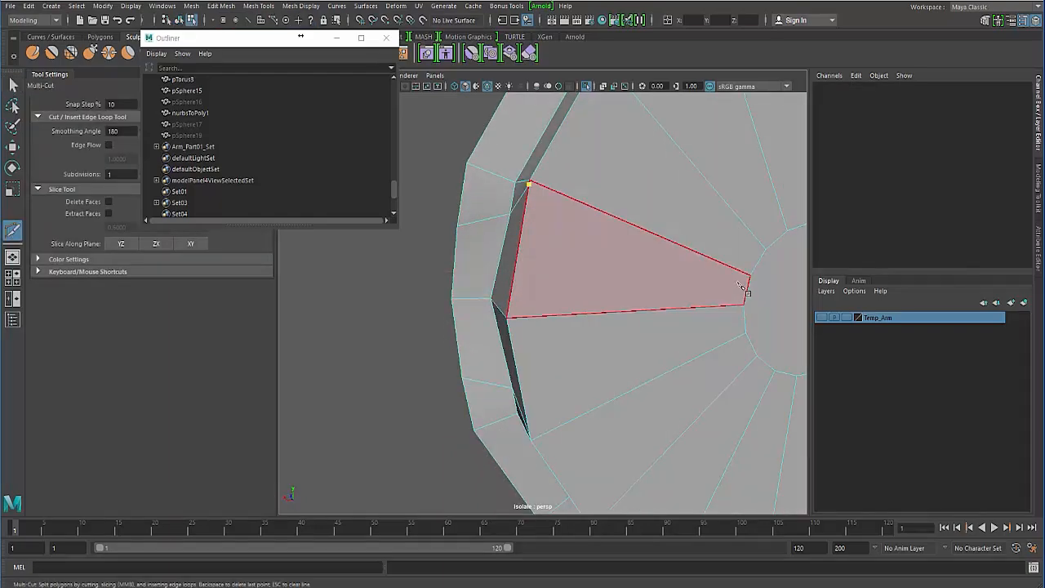
pyautogui.click(565, 247)
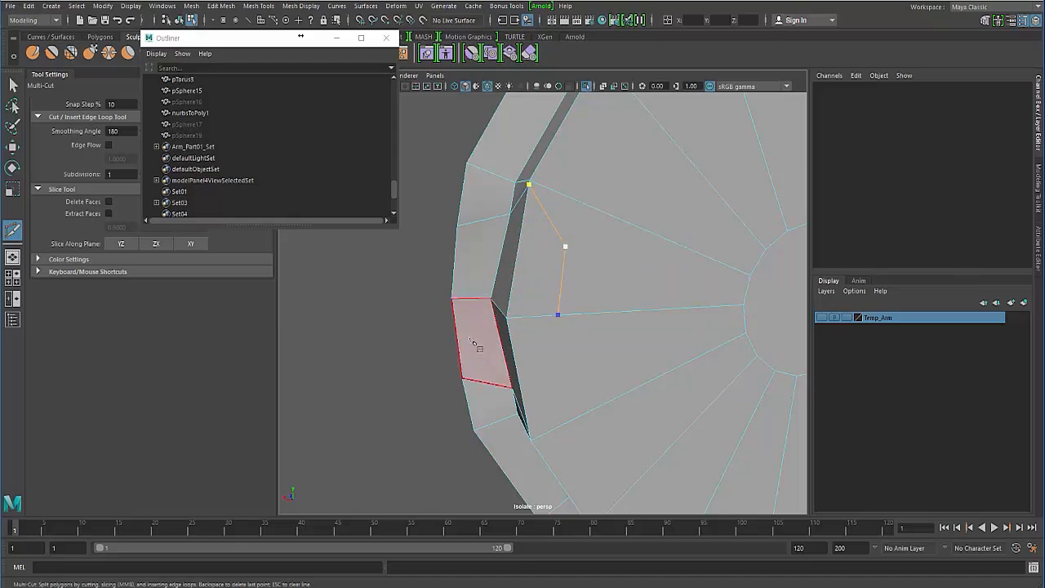
pyautogui.keyDown('alt'); pyautogui.moveTo(478, 346); pyautogui.dragTo(560, 406); pyautogui.keyUp('alt')
pyautogui.click(554, 403)
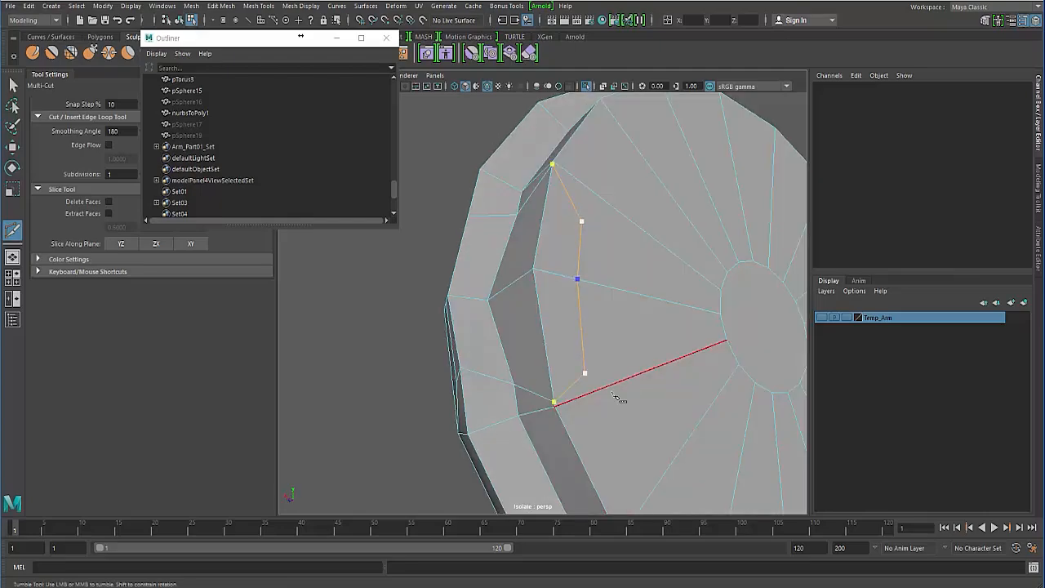
pyautogui.rightClick(586, 378)
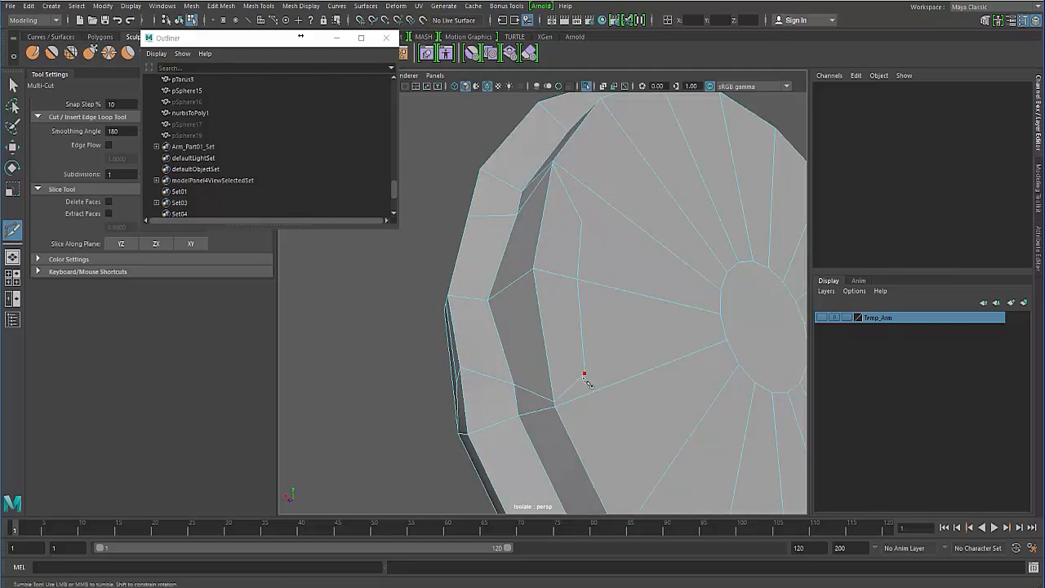
# Multi-Cut edges from the notch border's lower and upper corner vertices to the central circle on the flat face.
pyautogui.click(714, 332)
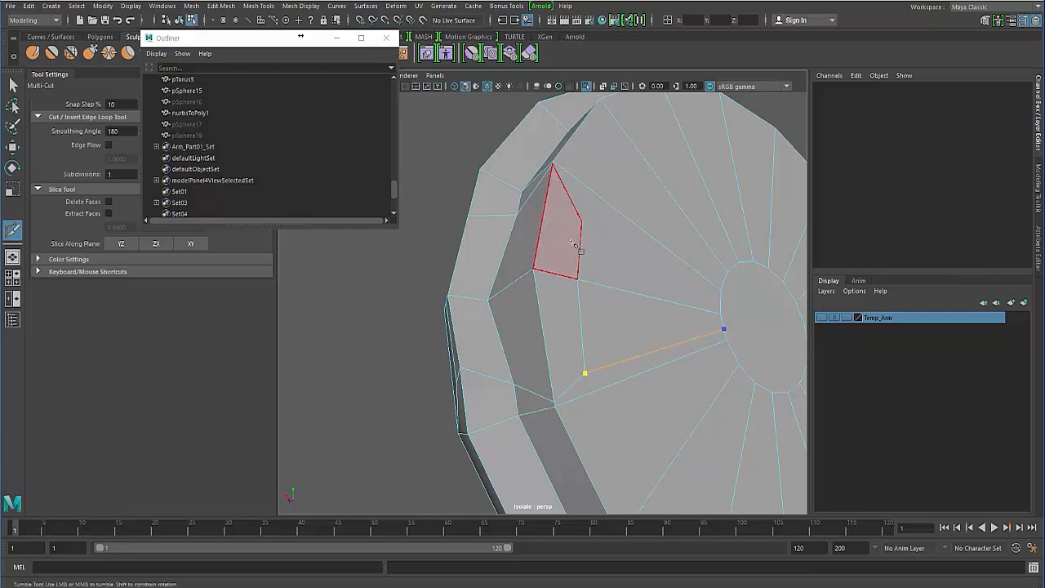
pyautogui.click(581, 221)
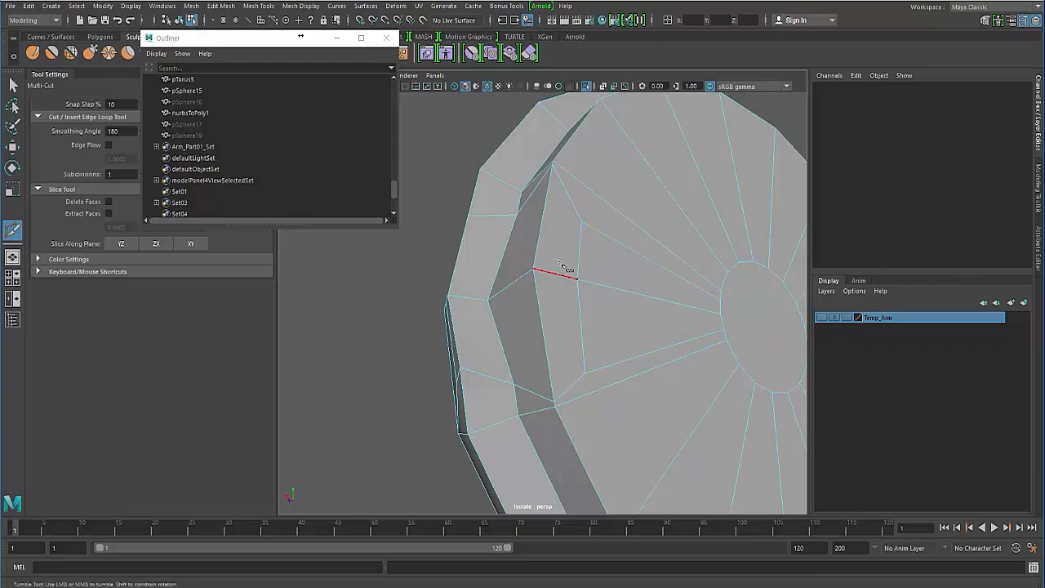
pyautogui.keyDown('alt'); pyautogui.moveTo(561, 266); pyautogui.dragTo(541, 264); pyautogui.keyUp('alt')
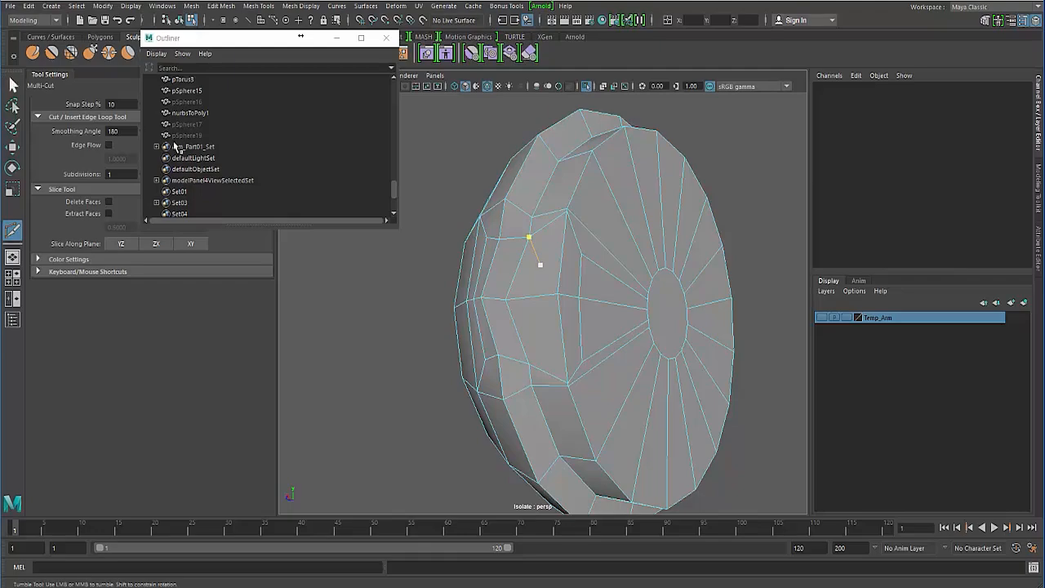
pyautogui.click(13, 85)
# Preview the notched hemisphere with smooth mesh display, inspect the rim and notch, and return to the unsmoothed display.
pyautogui.keyDown('alt'); pyautogui.moveTo(464, 276); pyautogui.dragTo(508, 258); pyautogui.keyUp('alt')
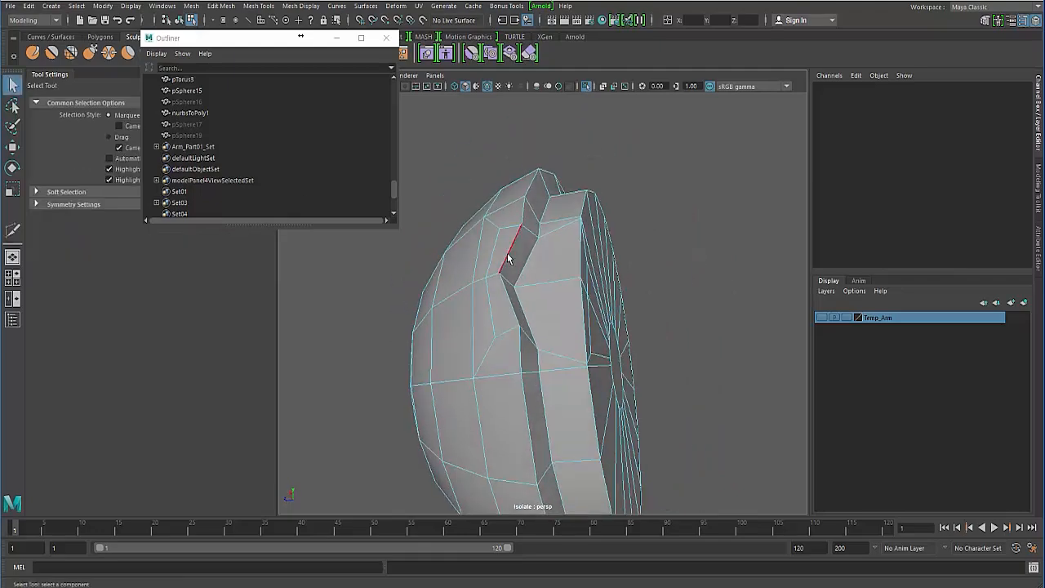
pyautogui.press('F8')
pyautogui.press('3')
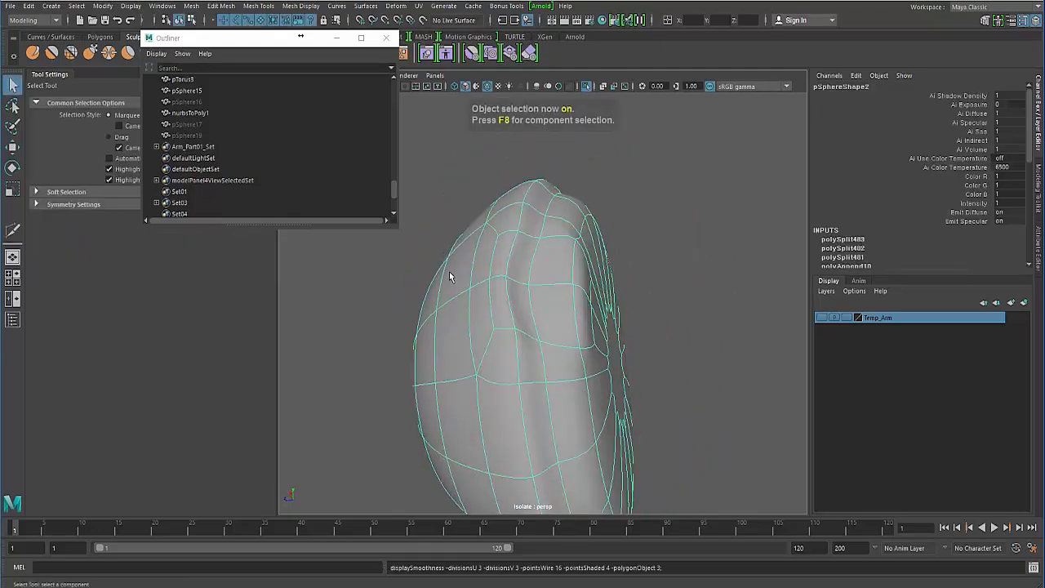
pyautogui.click(385, 281)
pyautogui.keyDown('alt'); pyautogui.moveTo(385, 281); pyautogui.dragTo(362, 297); pyautogui.keyUp('alt')
pyautogui.click(526, 311)
pyautogui.press('1')
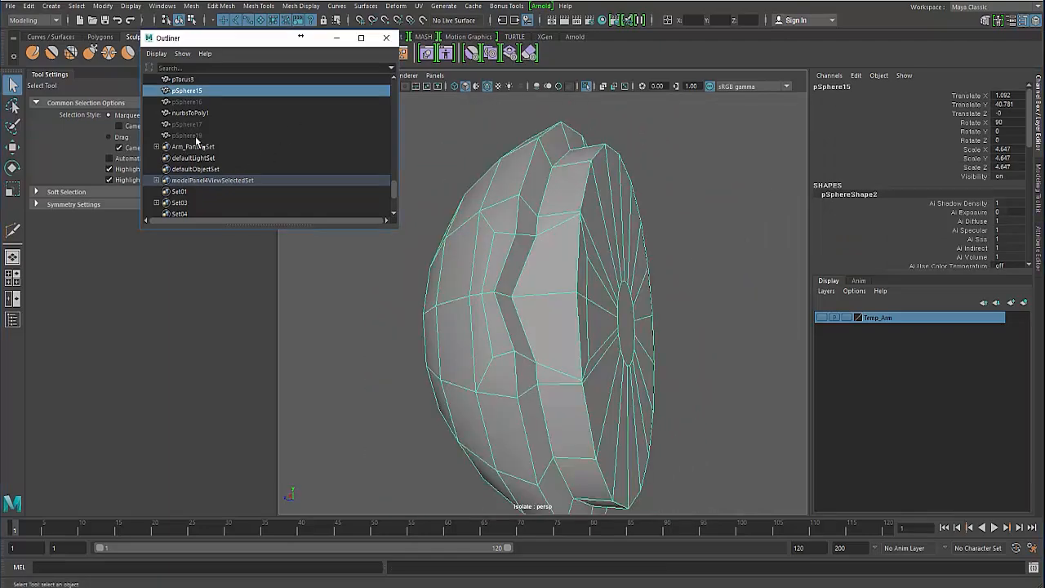
# Make the hidden sphere pSphere19 visible by turning its visibility on.
pyautogui.click(196, 135)
pyautogui.click(1003, 177)
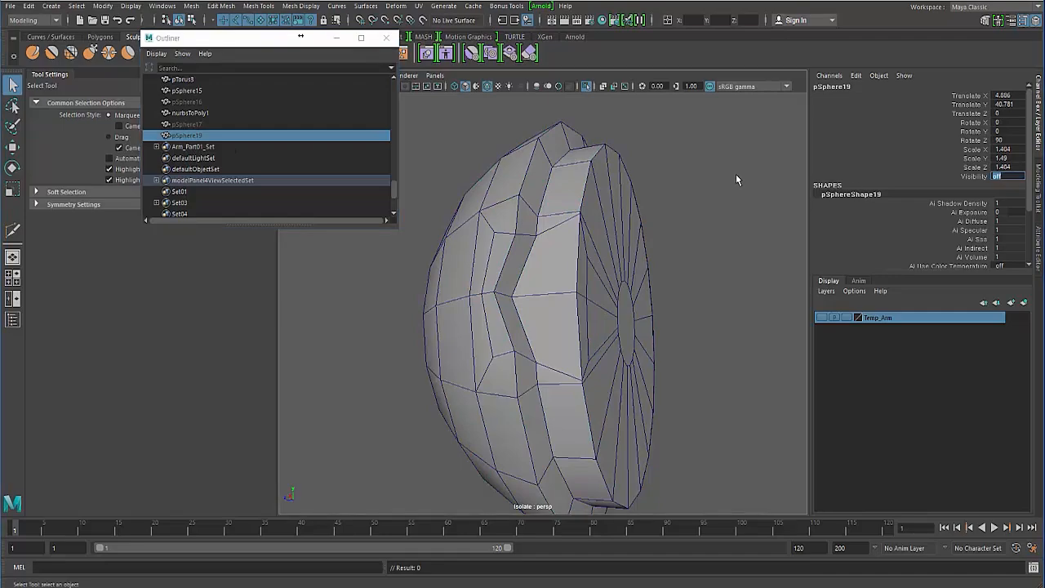
pyautogui.write('1')
pyautogui.press('Return')
# Delete the two columns of sphere faces nearest the centre of the flat disc.
pyautogui.keyDown('alt'); pyautogui.moveTo(325, 431); pyautogui.dragTo(518, 224); pyautogui.keyUp('alt')
pyautogui.moveTo(518, 250); pyautogui.dragTo(518, 280, button='right')
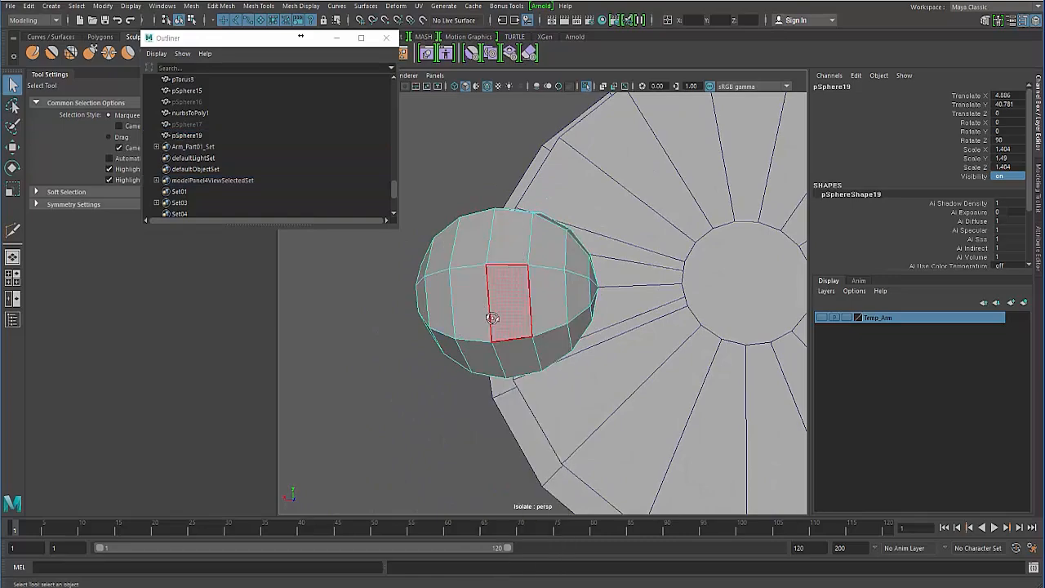
pyautogui.keyDown('alt'); pyautogui.moveTo(492, 318); pyautogui.dragTo(678, 428); pyautogui.keyUp('alt')
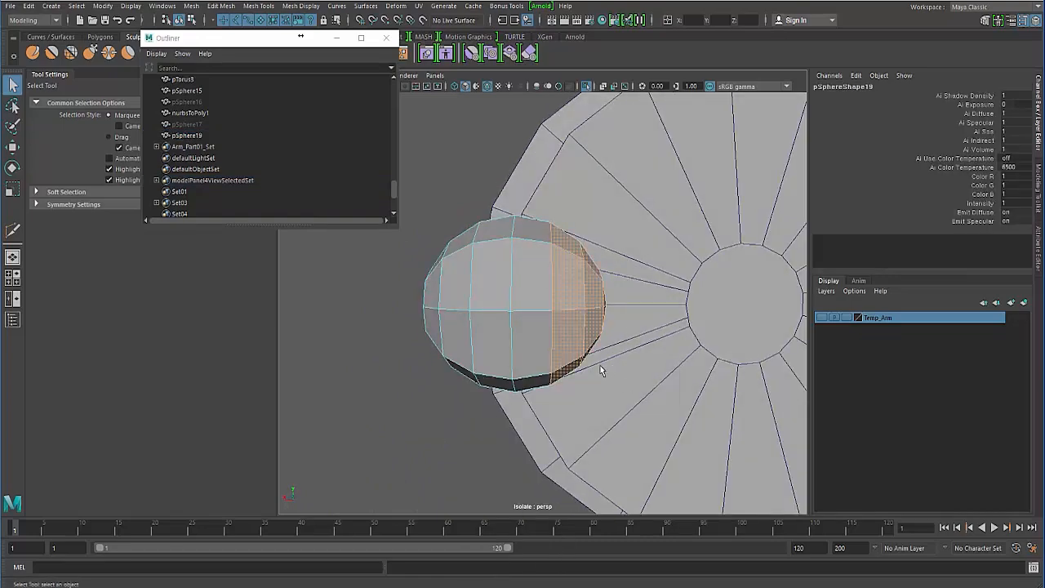
pyautogui.press('Delete')
pyautogui.press('F8')
pyautogui.click(412, 356)
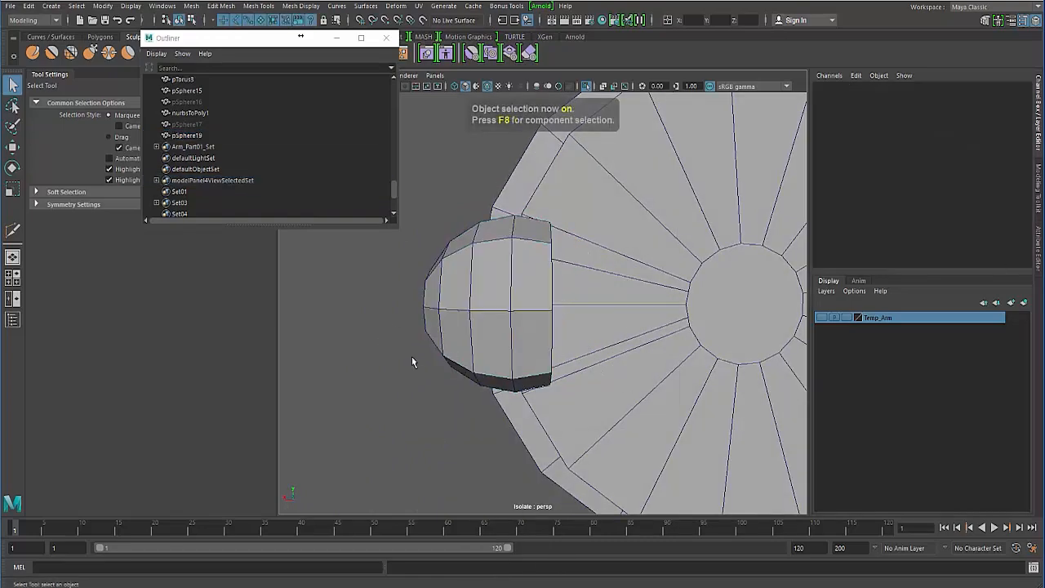
# Nudge the vertices around the sphere's outer pole slightly inward with the Move tool and return to object selection.
pyautogui.keyDown('alt'); pyautogui.moveTo(411, 356); pyautogui.dragTo(589, 252); pyautogui.keyUp('alt')
pyautogui.click(563, 359)
pyautogui.press('r')
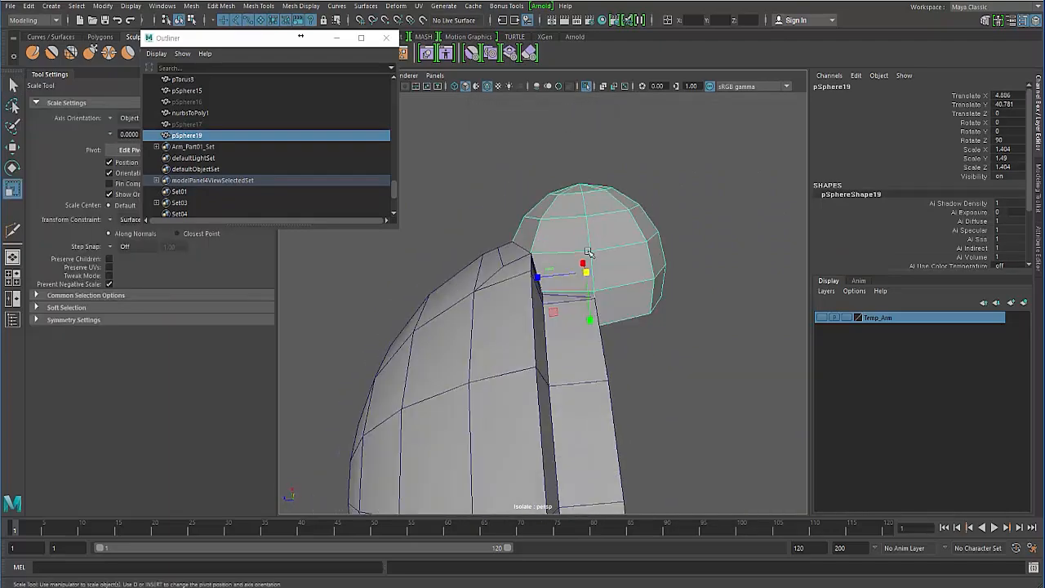
pyautogui.keyDown('alt'); pyautogui.moveTo(578, 305); pyautogui.dragTo(577, 233); pyautogui.keyUp('alt')
pyautogui.rightClick(578, 225)
pyautogui.moveTo(562, 226); pyautogui.dragTo(525, 226, button='right')
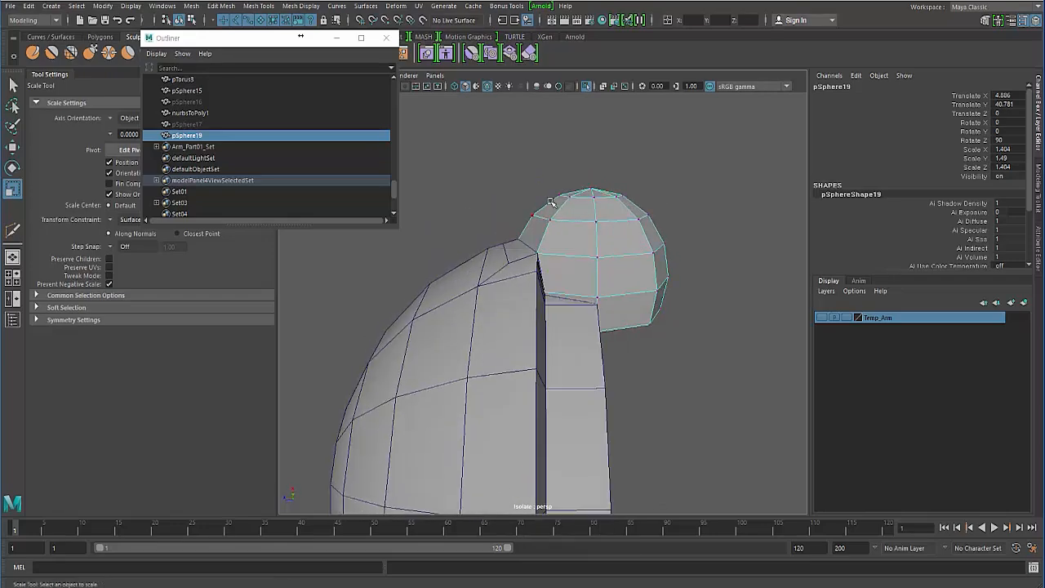
pyautogui.keyDown('alt'); pyautogui.moveTo(553, 204); pyautogui.dragTo(588, 221); pyautogui.keyUp('alt')
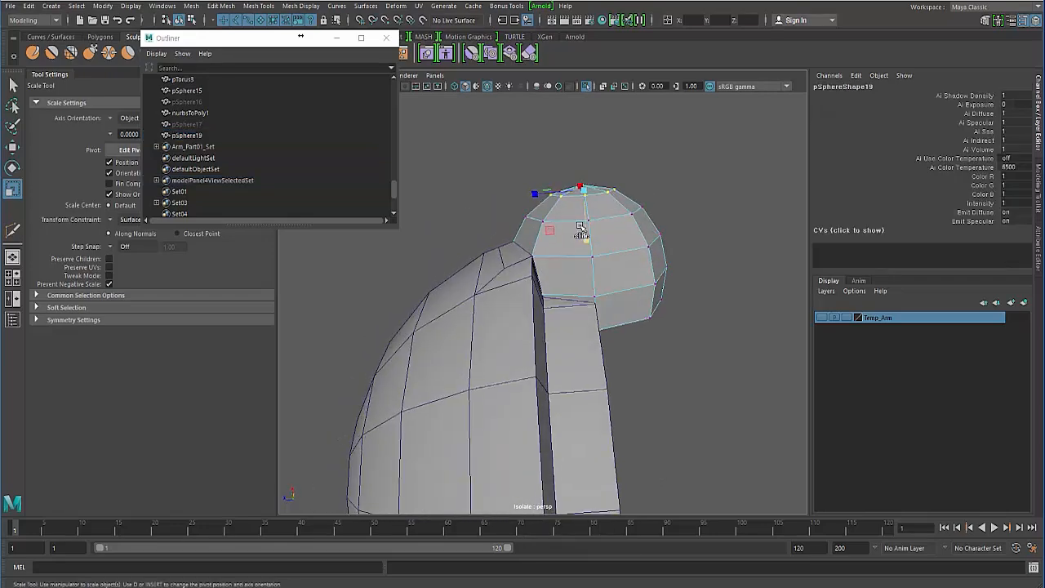
pyautogui.press('w')
pyautogui.moveTo(579, 132); pyautogui.dragTo(577, 144)
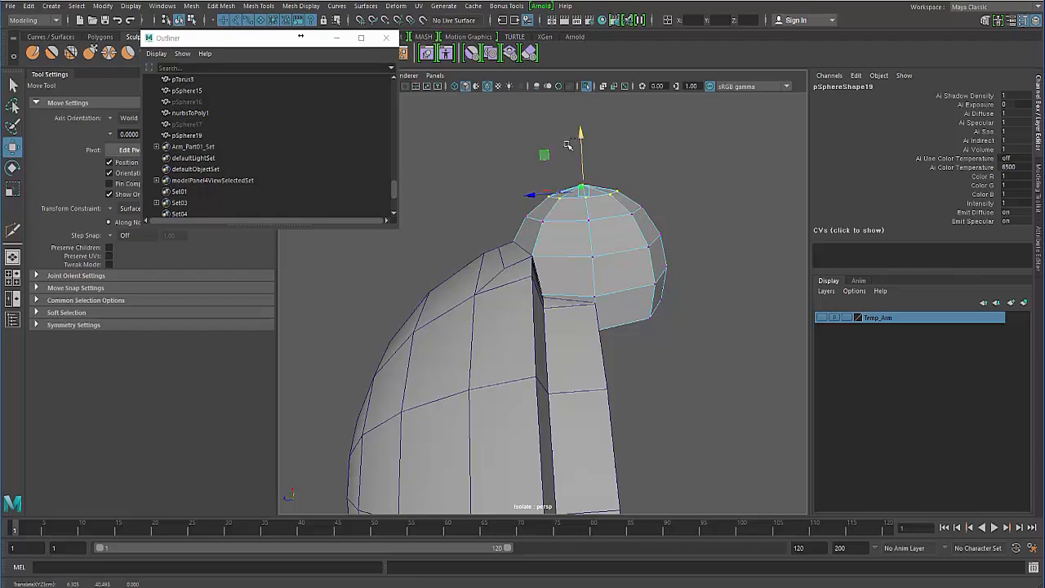
pyautogui.click(462, 149)
pyautogui.press('F8')
pyautogui.click(503, 211)
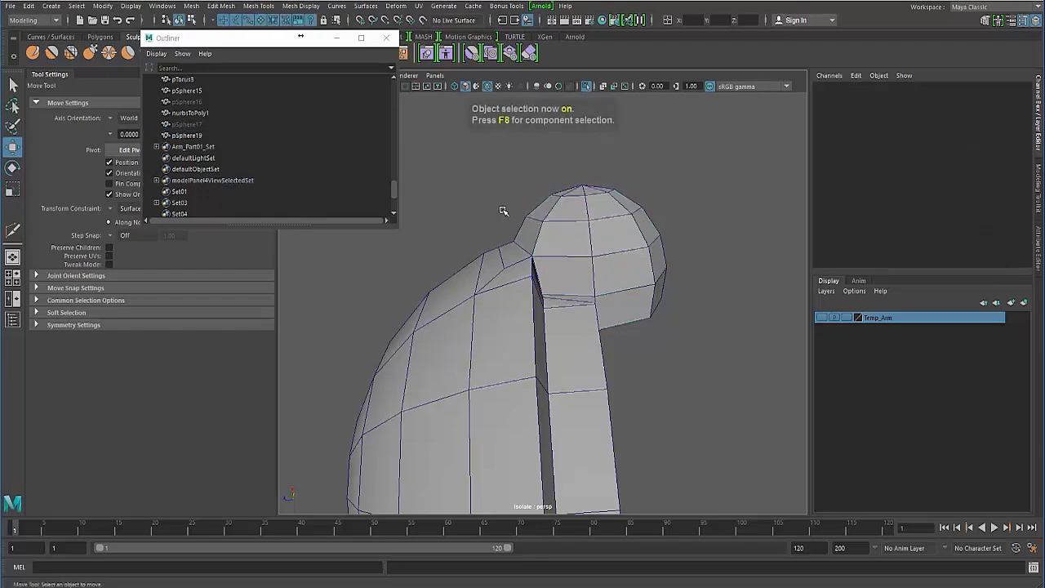
# Hide every object except the notched hemisphere pSphere15.
pyautogui.click(550, 291)
pyautogui.keyDown('alt'); pyautogui.moveTo(504, 338); pyautogui.dragTo(471, 365); pyautogui.keyUp('alt')
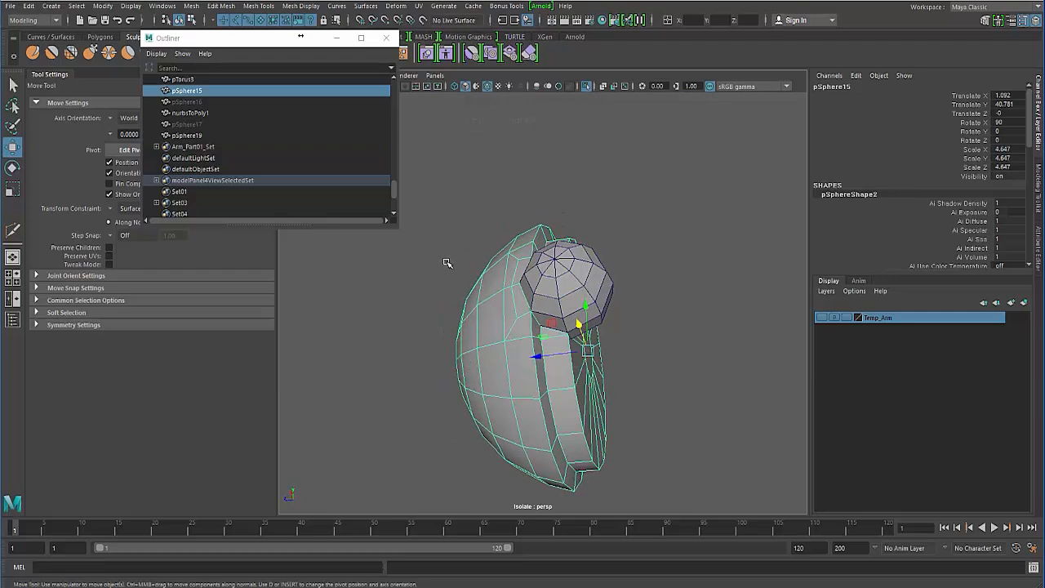
pyautogui.hotkey('alt', 'h')
pyautogui.click(463, 281)
pyautogui.keyDown('alt'); pyautogui.moveTo(463, 281); pyautogui.dragTo(574, 334); pyautogui.keyUp('alt')
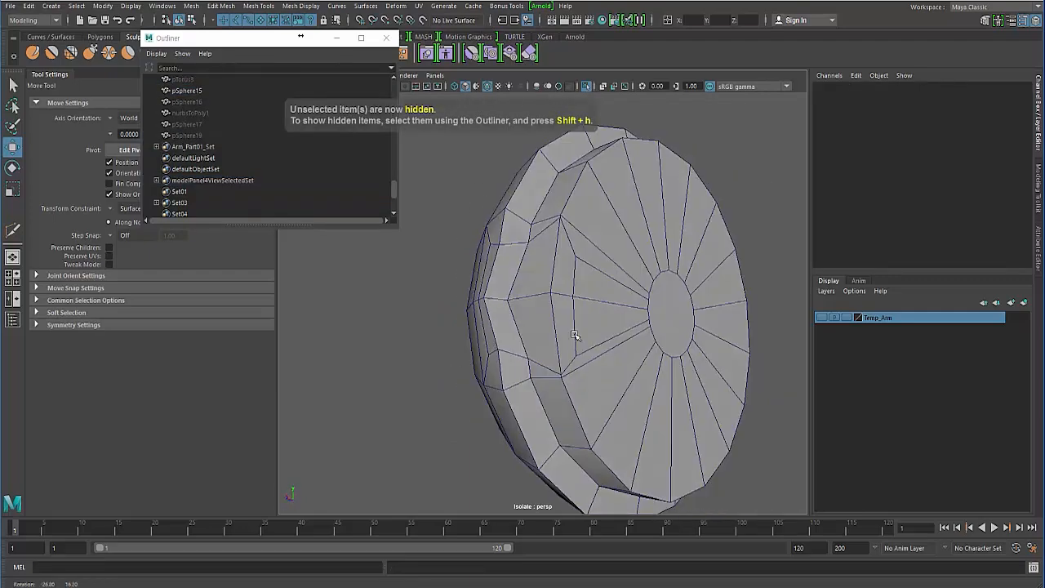
# Select the hard edge loops of the hemisphere's rim, groove and flat face, including those running through the notch.
pyautogui.moveTo(578, 256); pyautogui.dragTo(578, 225, button='right')
pyautogui.click(558, 261)
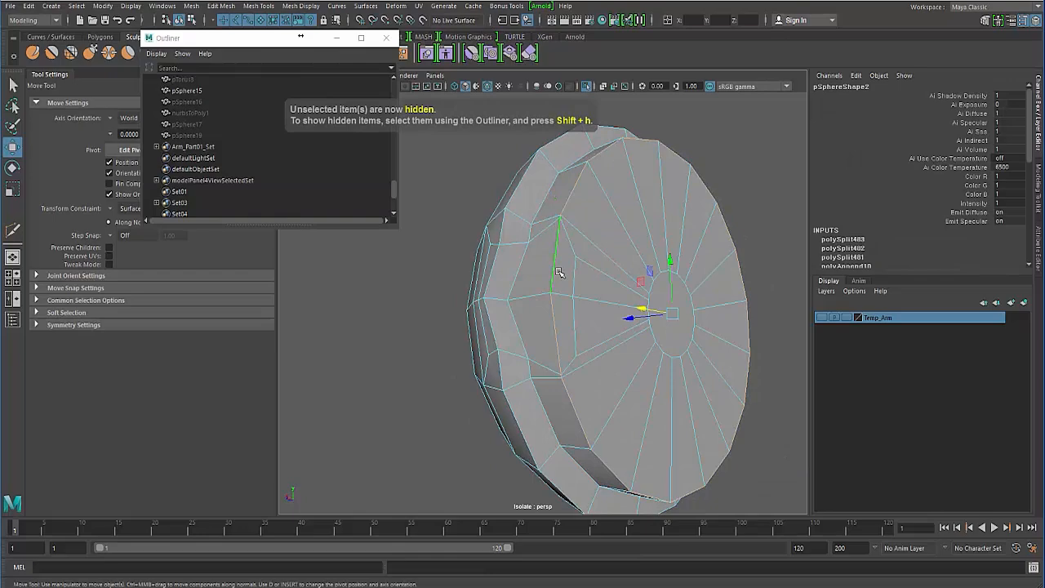
pyautogui.click(531, 233)
pyautogui.doubleClick(489, 277)
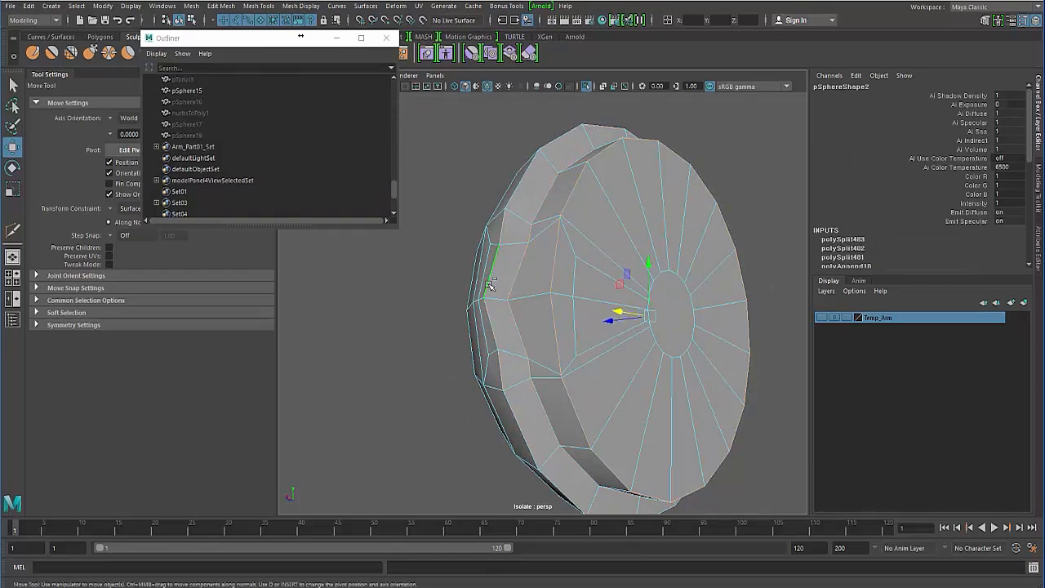
pyautogui.keyDown('alt'); pyautogui.moveTo(489, 277); pyautogui.dragTo(531, 318); pyautogui.keyUp('alt')
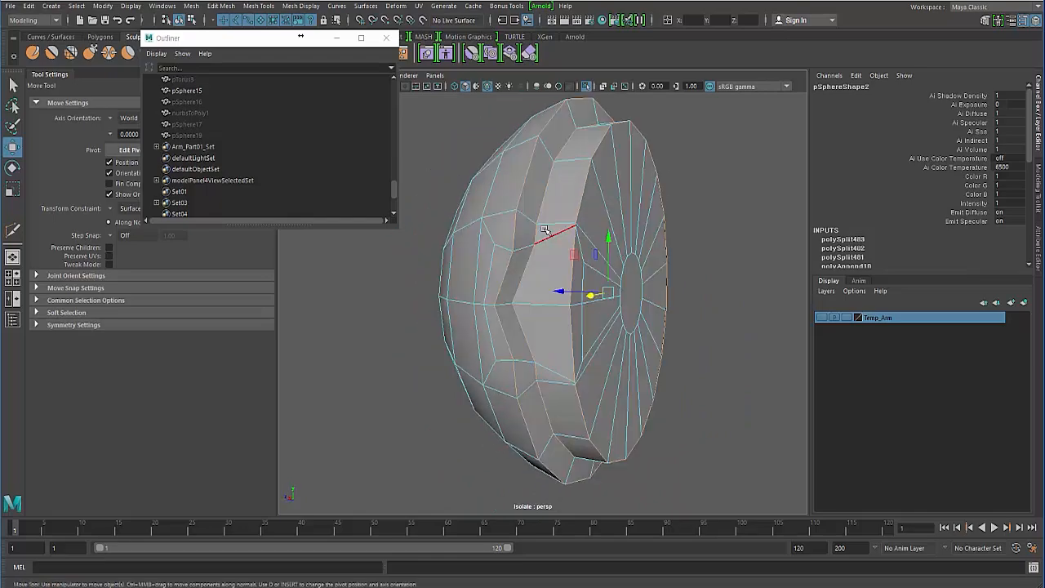
# Try bevelling the selected rim and groove loops, check the smoothed result, and undo the bevel.
pyautogui.keyDown('shift'); pyautogui.moveTo(544, 228); pyautogui.dragTo(581, 233, button='right'); pyautogui.keyUp('shift')
pyautogui.keyDown('alt'); pyautogui.moveTo(494, 294); pyautogui.dragTo(496, 286); pyautogui.keyUp('alt')
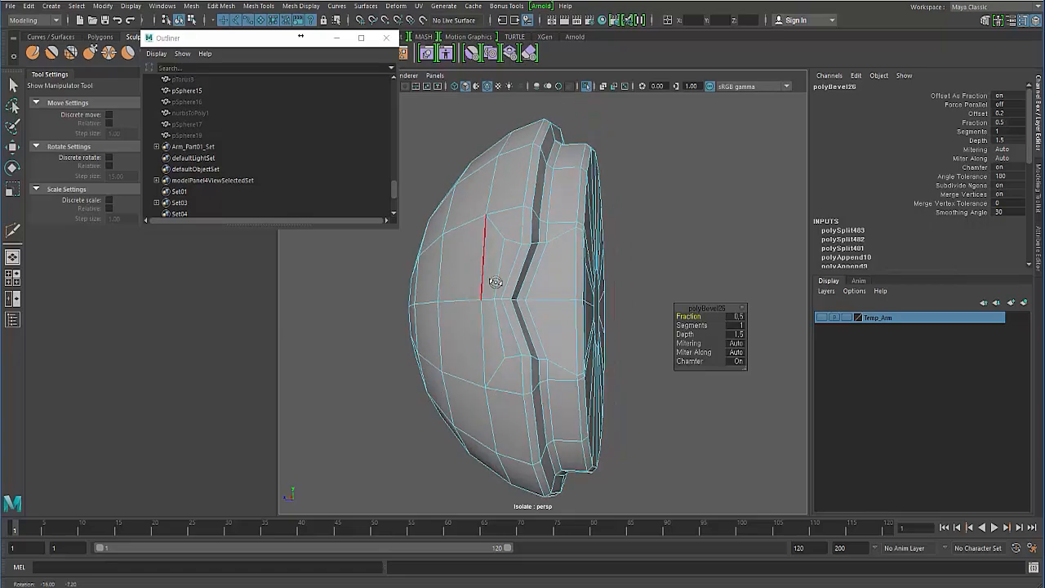
pyautogui.press('3')
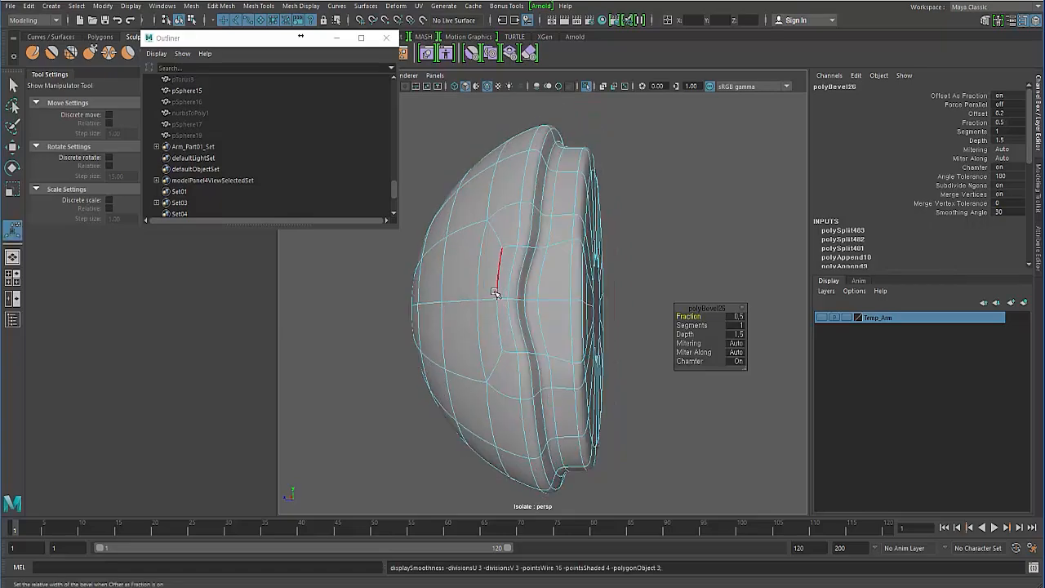
pyautogui.press('q')
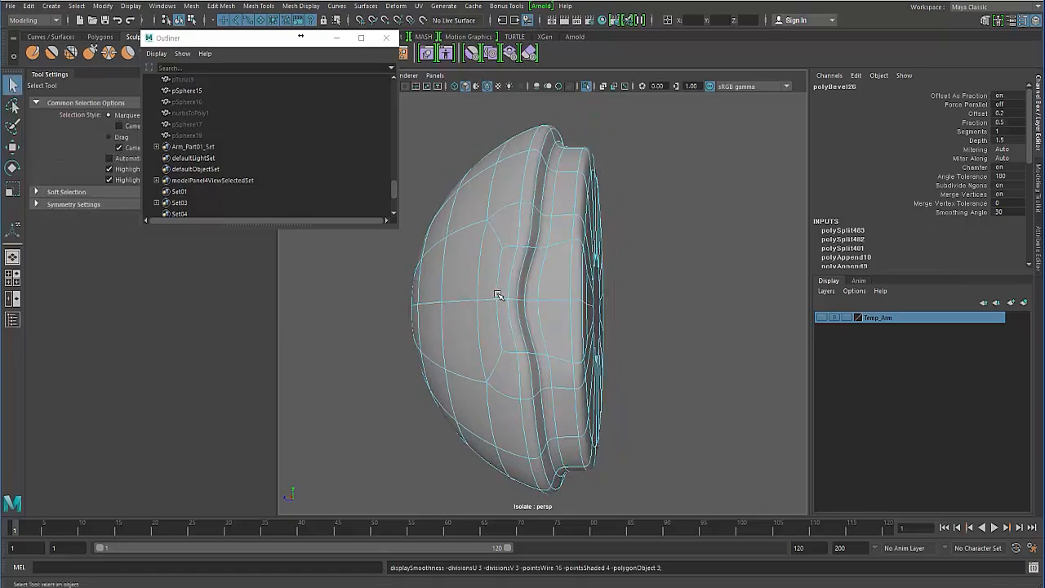
pyautogui.hotkey('ctrl', 'z')
pyautogui.hotkey('ctrl', 'z')
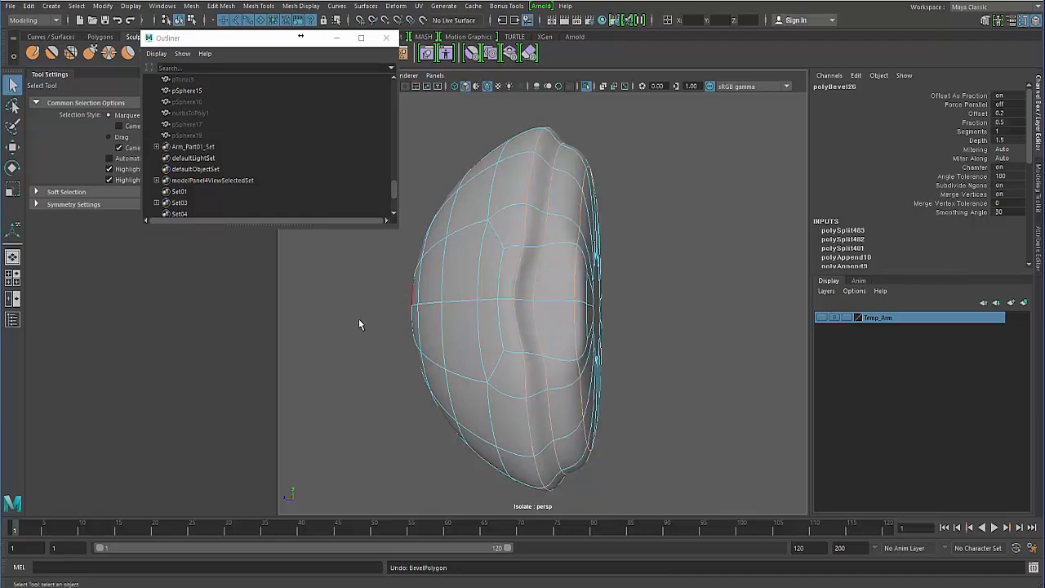
pyautogui.press('1')
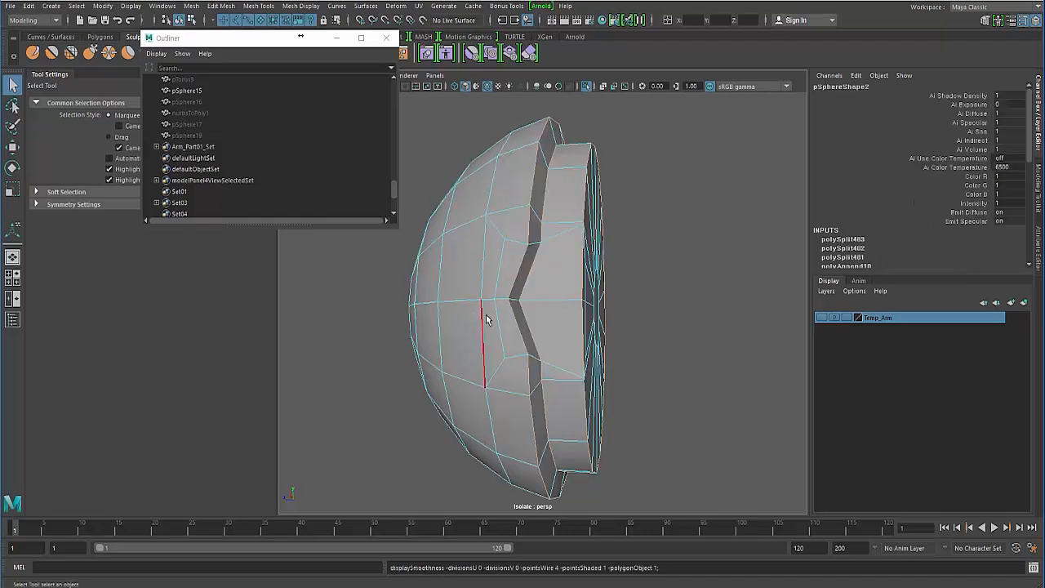
# Add the short groove edges at the notch's upper and lower corners to the selection and bevel everything with fraction 0.2.
pyautogui.keyDown('alt'); pyautogui.moveTo(486, 319); pyautogui.dragTo(477, 316); pyautogui.keyUp('alt')
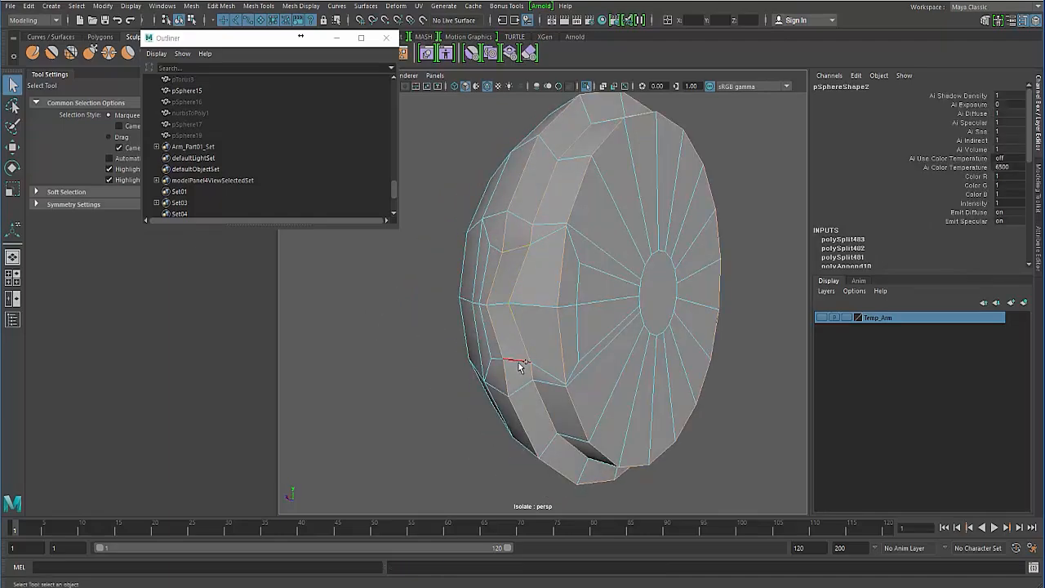
pyautogui.keyDown('alt'); pyautogui.moveTo(446, 358); pyautogui.dragTo(492, 257); pyautogui.keyUp('alt')
pyautogui.keyDown('shift'); pyautogui.moveTo(492, 257); pyautogui.dragTo(537, 245, button='right'); pyautogui.keyUp('shift')
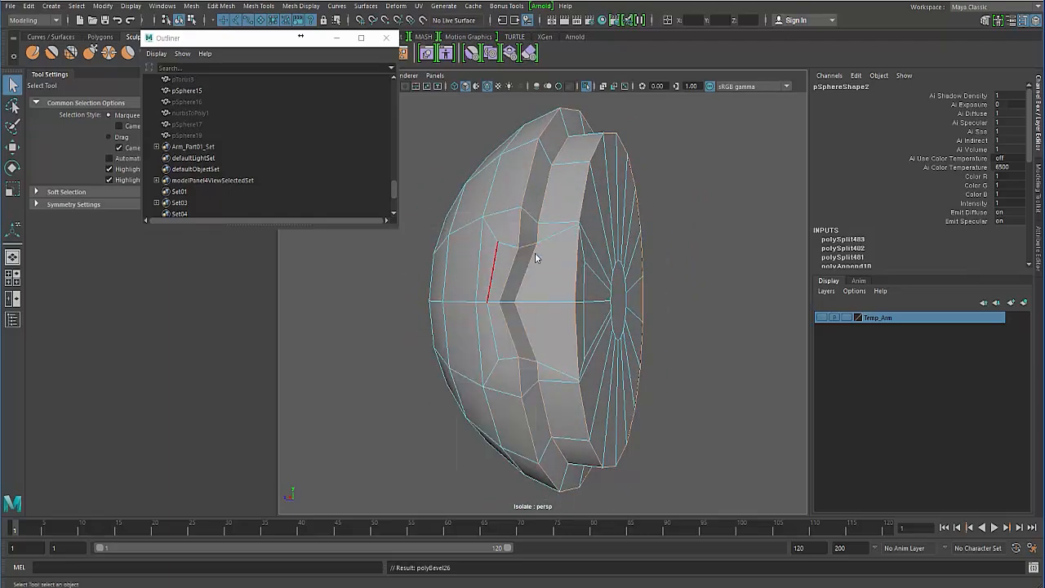
pyautogui.keyDown('alt'); pyautogui.moveTo(496, 301); pyautogui.dragTo(535, 241); pyautogui.keyUp('alt')
pyautogui.scroll(3, 482, 316)
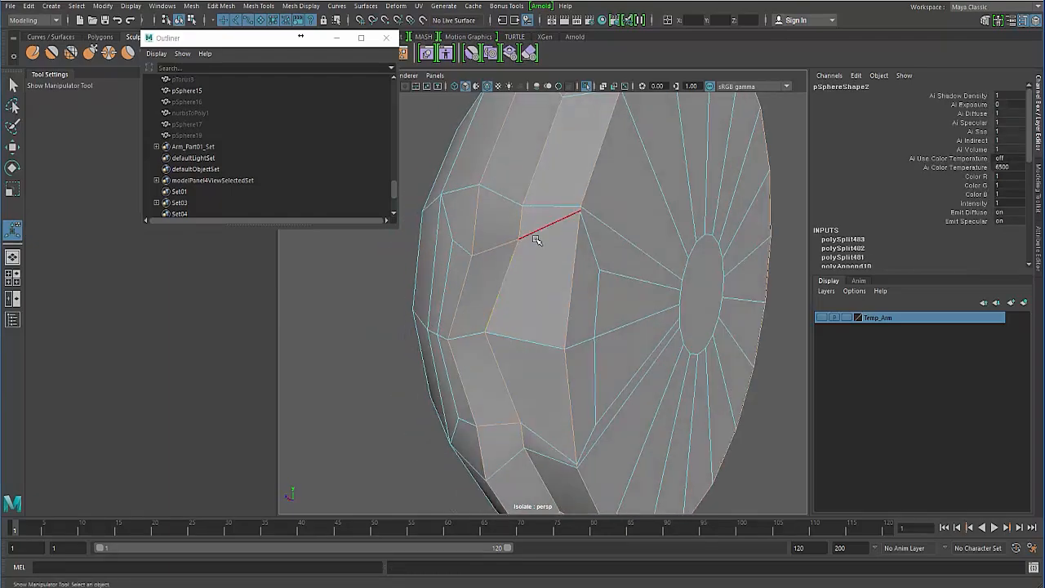
pyautogui.click(535, 239)
pyautogui.keyDown('alt'); pyautogui.moveTo(517, 289); pyautogui.dragTo(546, 276); pyautogui.keyUp('alt')
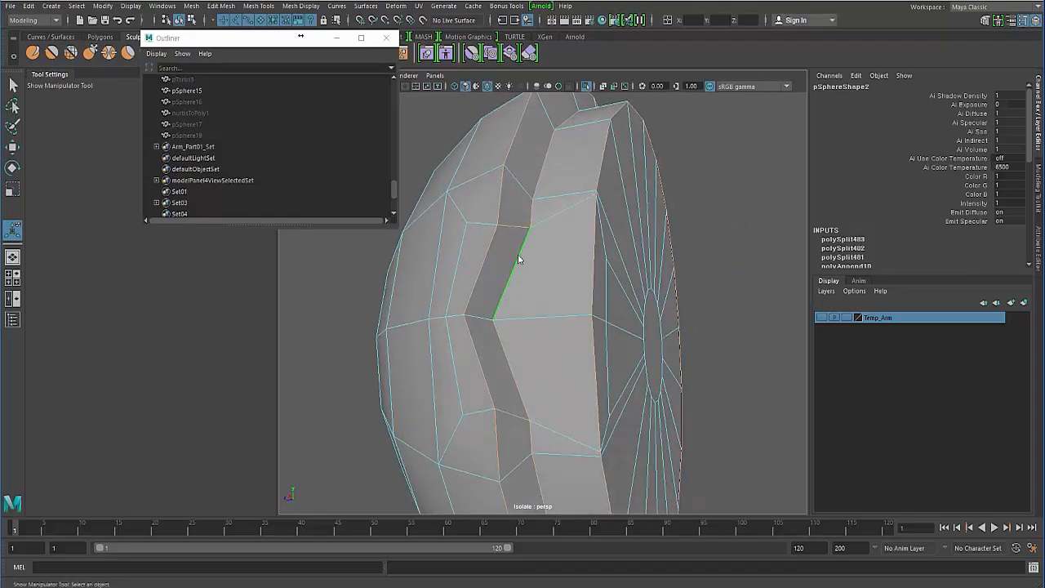
pyautogui.keyDown('shift'); pyautogui.moveTo(519, 259); pyautogui.dragTo(490, 287, button='right'); pyautogui.keyUp('shift')
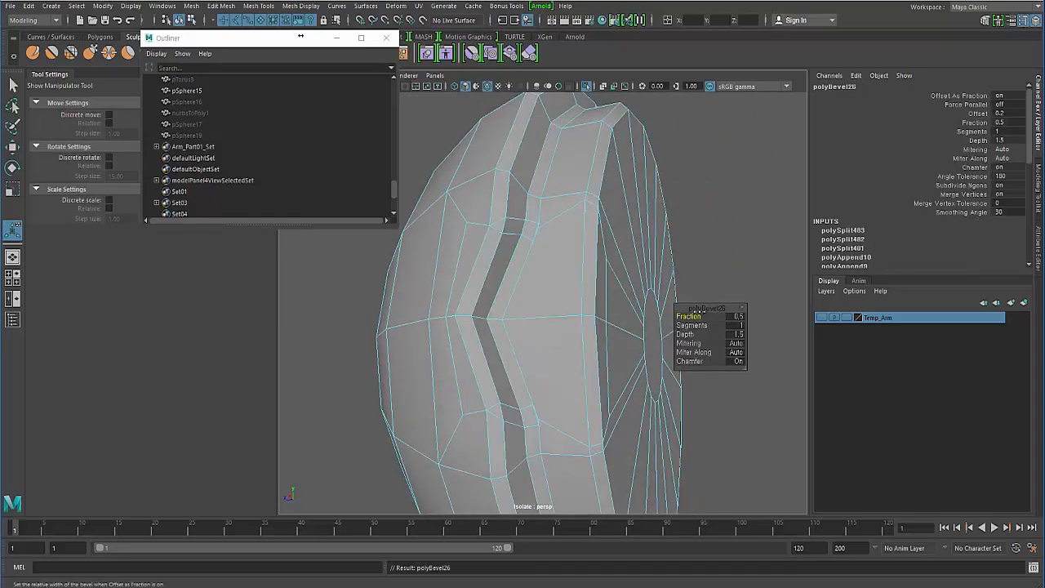
pyautogui.moveTo(697, 316)
pyautogui.mouseDown()
pyautogui.moveTo(661, 316)
pyautogui.moveTo(704, 316)
pyautogui.moveTo(691, 316)
pyautogui.mouseUp()
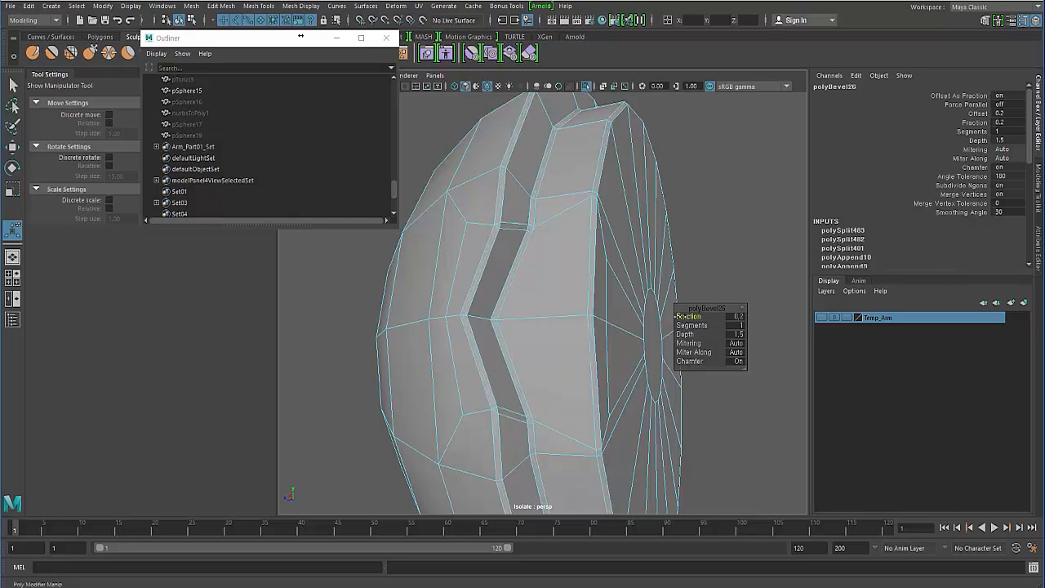
# Try to slide the bevelled vertex at the notch's upper corner along the surface, and undo the move.
pyautogui.keyDown('alt'); pyautogui.moveTo(448, 313); pyautogui.dragTo(427, 338); pyautogui.keyUp('alt')
pyautogui.keyDown('alt'); pyautogui.moveTo(427, 338); pyautogui.dragTo(494, 307, button='right'); pyautogui.keyUp('alt')
pyautogui.keyDown('alt'); pyautogui.moveTo(494, 307); pyautogui.dragTo(546, 363, button='middle'); pyautogui.keyUp('alt')
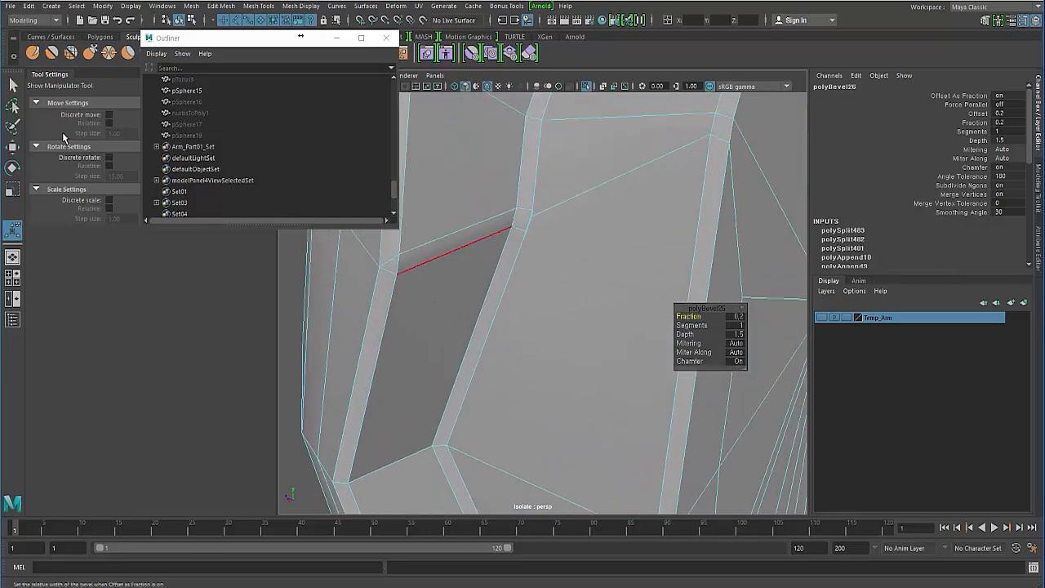
pyautogui.press('q')
pyautogui.moveTo(578, 280); pyautogui.dragTo(527, 245, button='right')
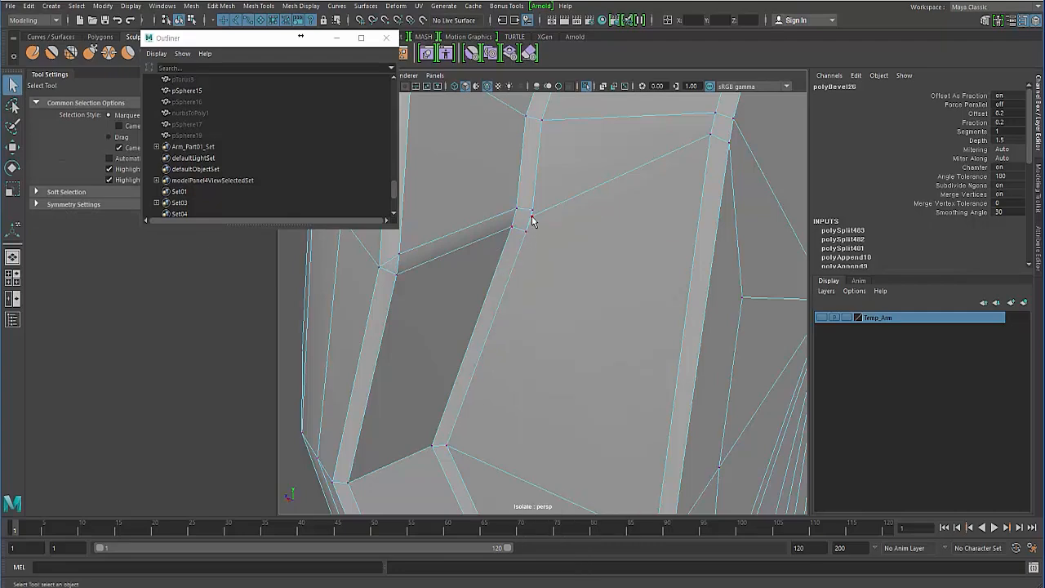
pyautogui.click(531, 221)
pyautogui.press('w')
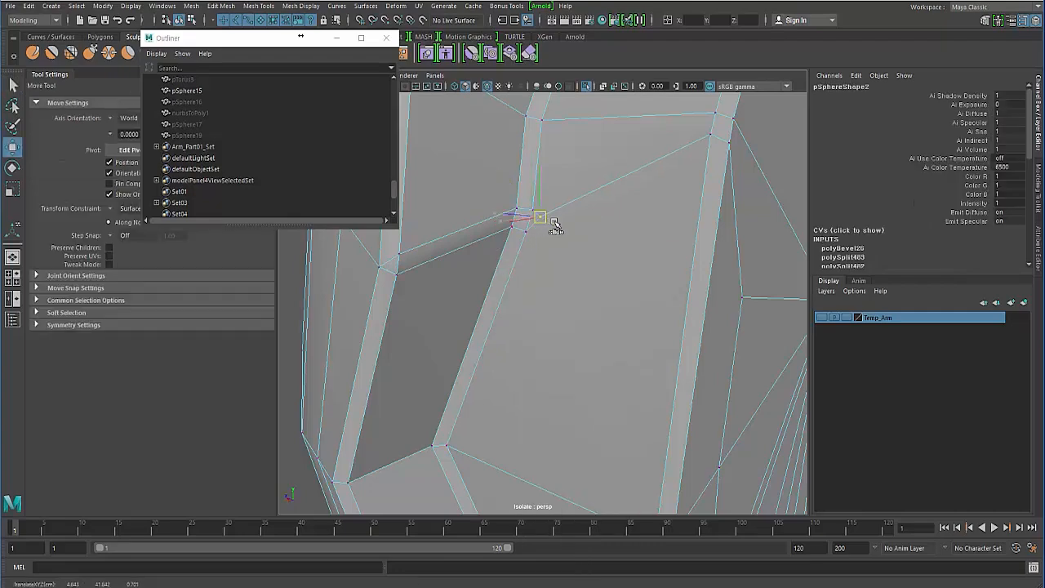
pyautogui.keyDown('ctrl'); pyautogui.keyDown('shift'); pyautogui.moveTo(555, 221); pyautogui.dragTo(551, 221); pyautogui.keyUp('shift'); pyautogui.keyUp('ctrl')
pyautogui.hotkey('ctrl', 'z')
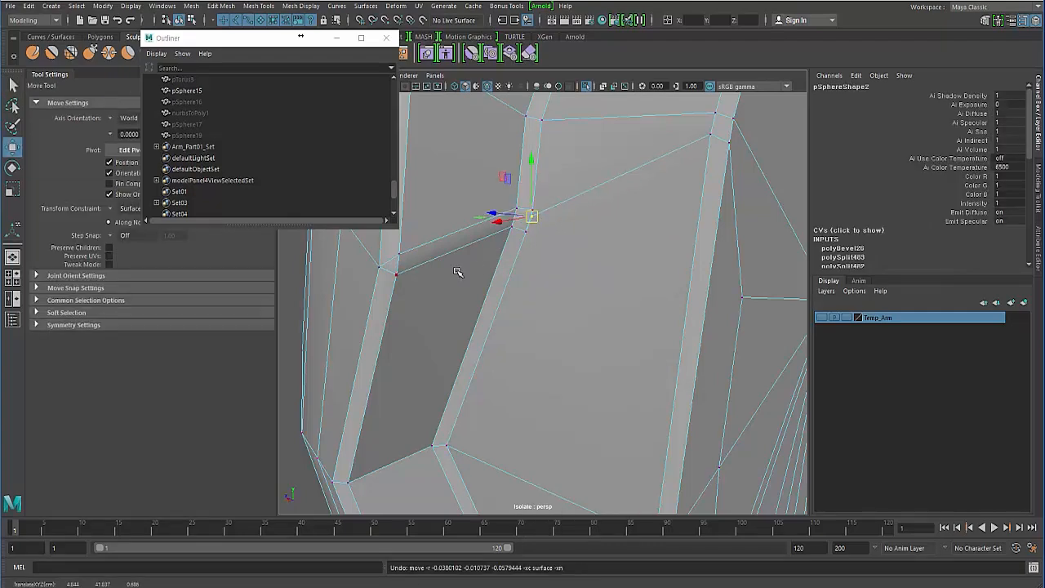
# Set the segments of the hemisphere's rim and groove bevel to 2.
pyautogui.press('F8')
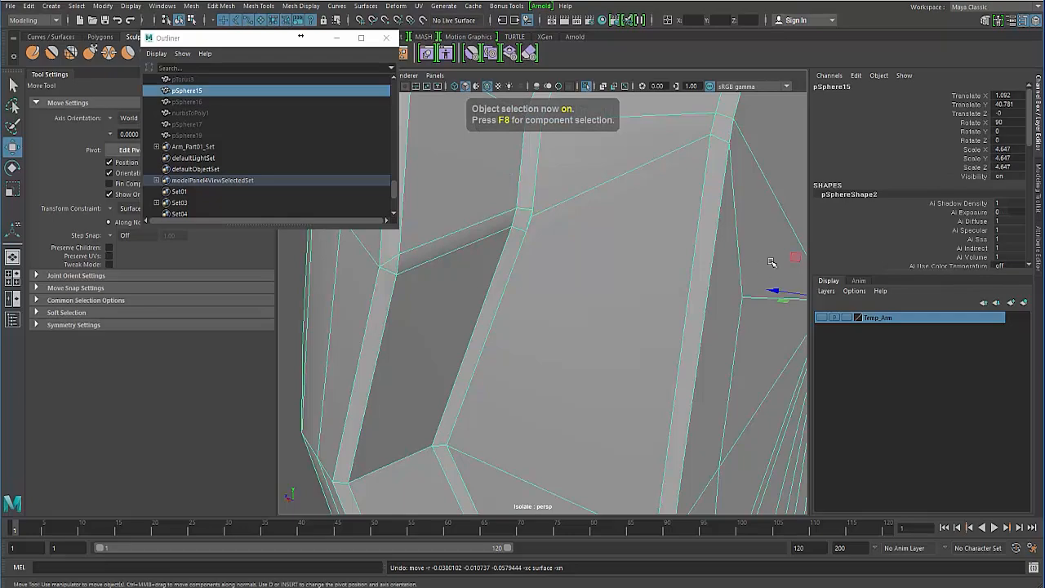
pyautogui.scroll(-10, 898, 236)
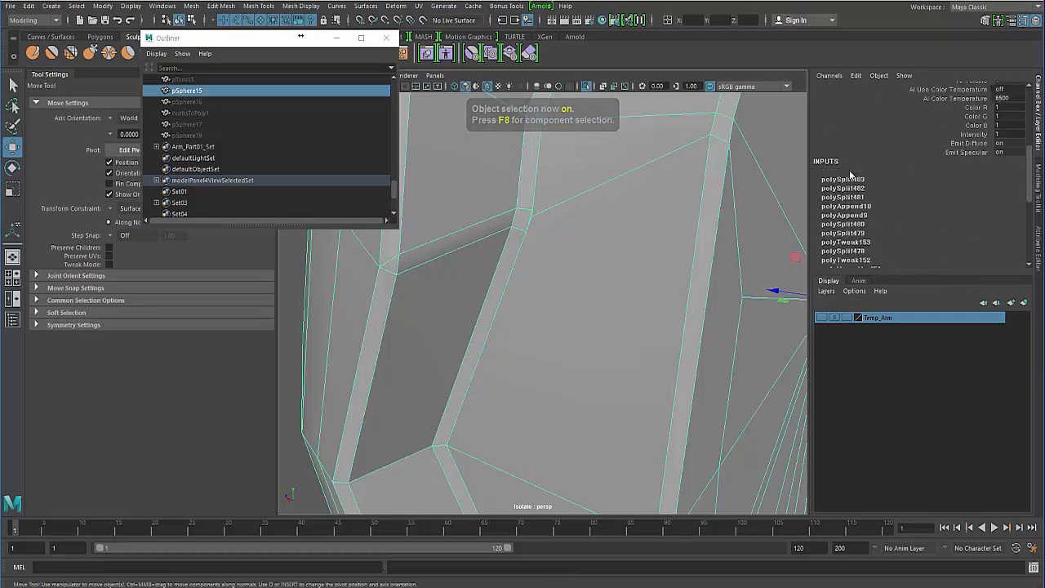
pyautogui.click(850, 171)
pyautogui.scroll(-4, 872, 197)
pyautogui.scroll(6, 868, 184)
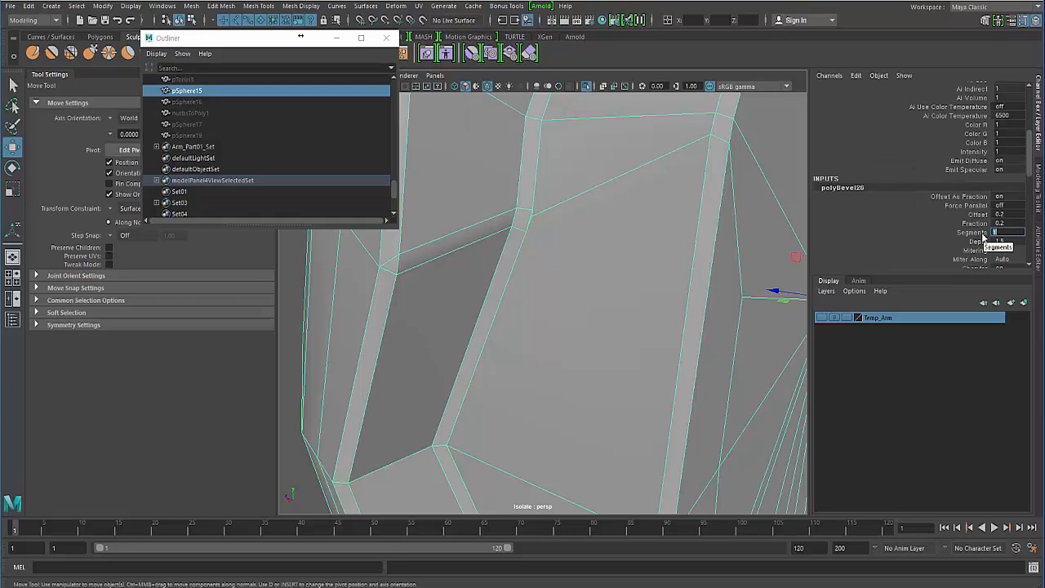
pyautogui.press('Return')
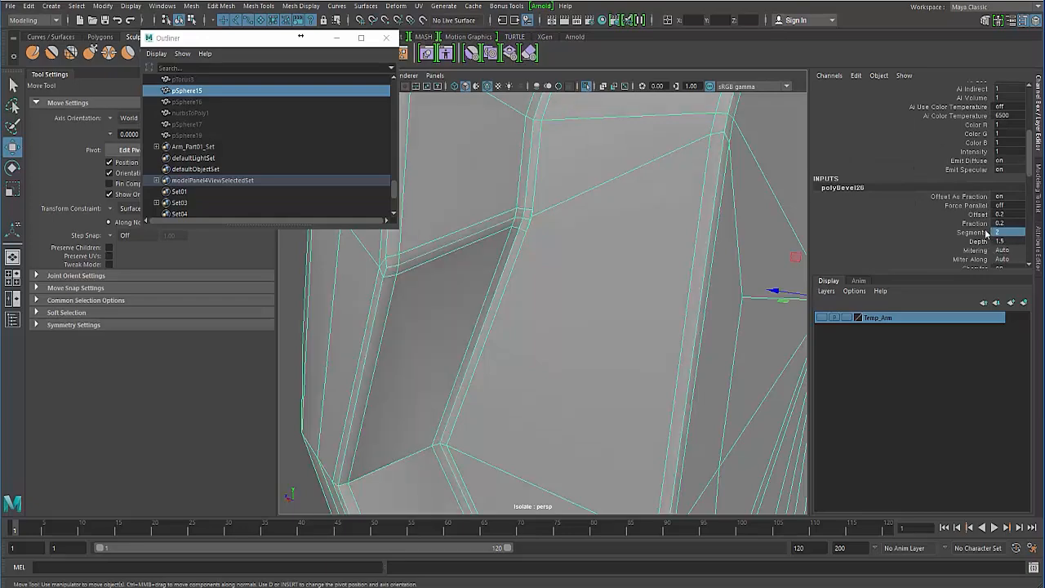
# Slide the outer bevel vertices at the notch's upper and lower corners slightly away from the groove, and return to object selection.
pyautogui.moveTo(534, 229); pyautogui.dragTo(490, 224, button='right')
pyautogui.click(530, 217)
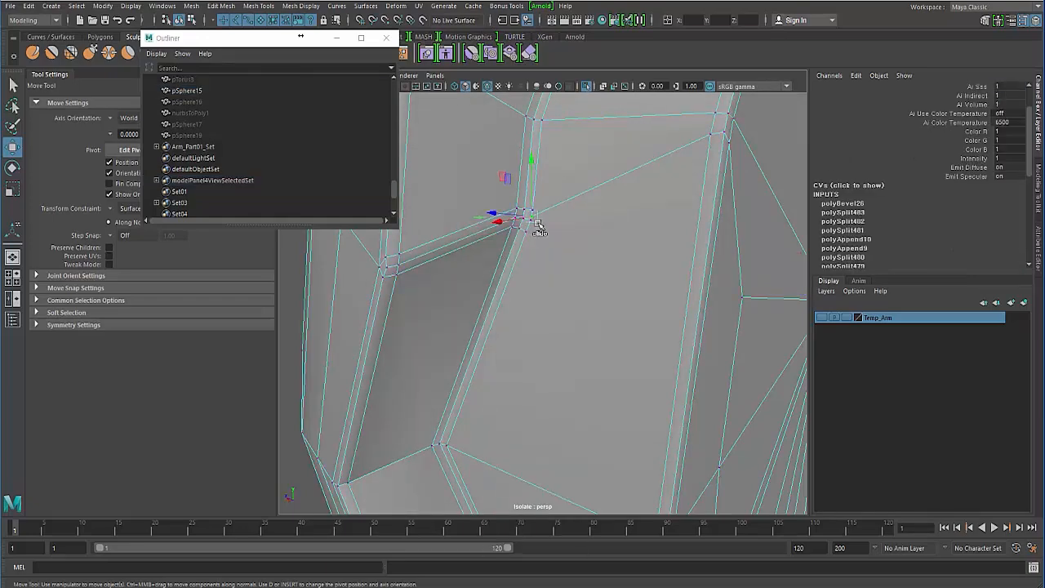
pyautogui.moveTo(533, 221); pyautogui.dragTo(545, 231)
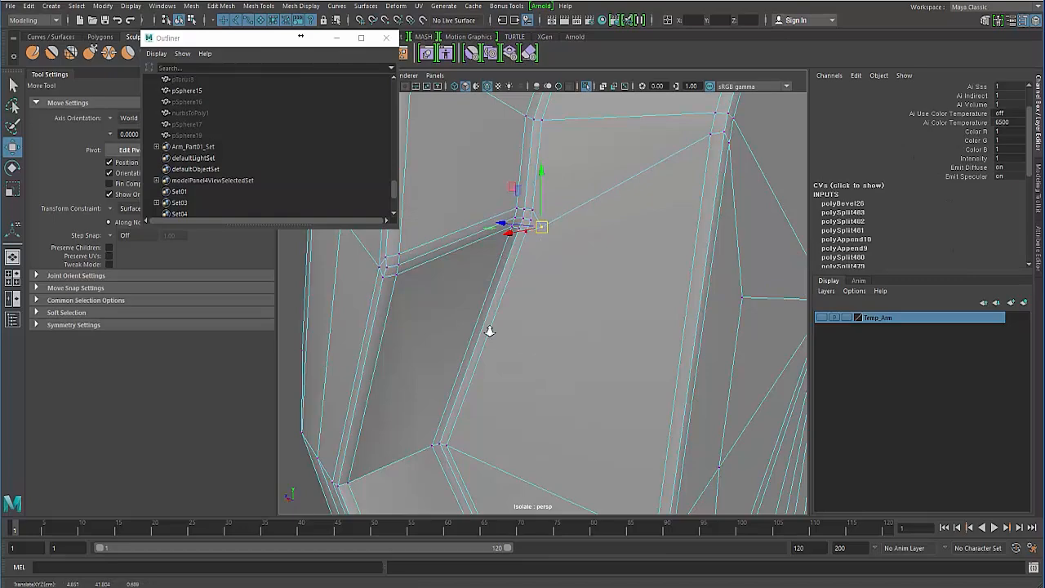
pyautogui.keyDown('alt'); pyautogui.moveTo(490, 331); pyautogui.dragTo(498, 362, button='right'); pyautogui.keyUp('alt')
pyautogui.keyDown('alt'); pyautogui.moveTo(497, 362); pyautogui.dragTo(488, 302); pyautogui.keyUp('alt')
pyautogui.keyDown('alt'); pyautogui.moveTo(488, 302); pyautogui.dragTo(551, 351, button='right'); pyautogui.keyUp('alt')
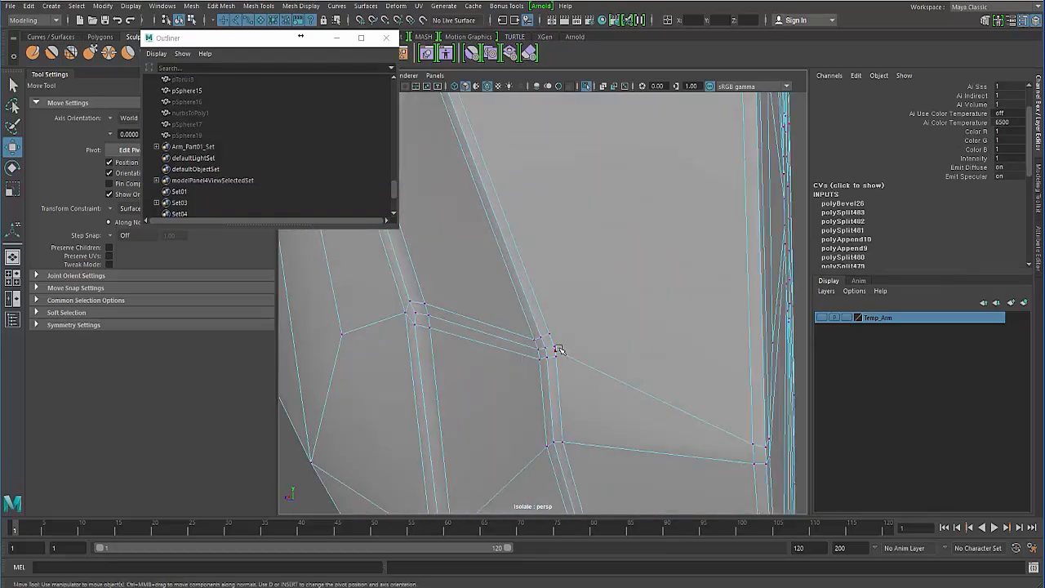
pyautogui.moveTo(558, 351); pyautogui.dragTo(569, 352)
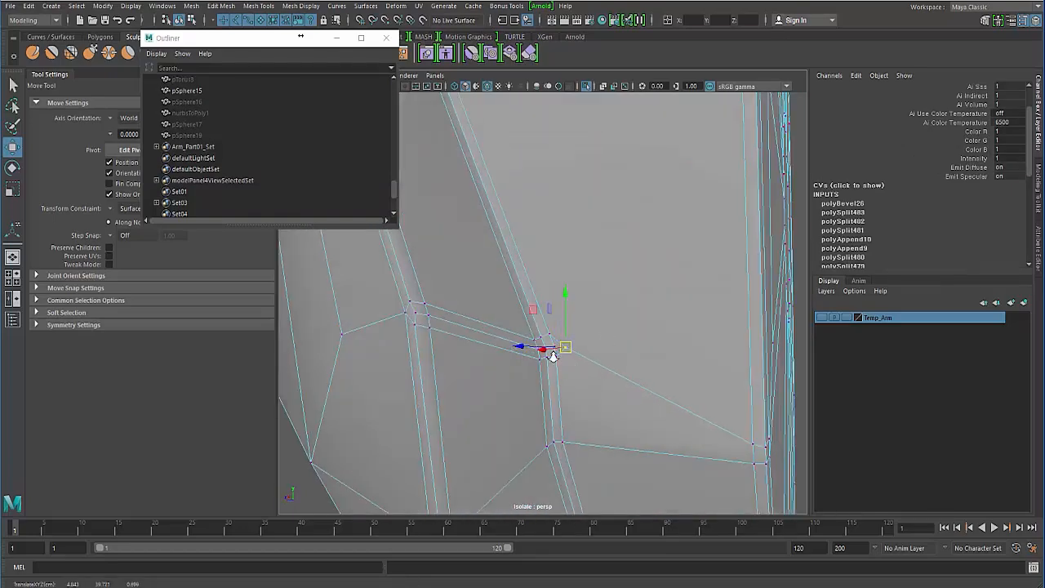
pyautogui.keyDown('alt'); pyautogui.moveTo(551, 357); pyautogui.dragTo(426, 354, button='right'); pyautogui.keyUp('alt')
pyautogui.click(355, 405)
pyautogui.press('F8')
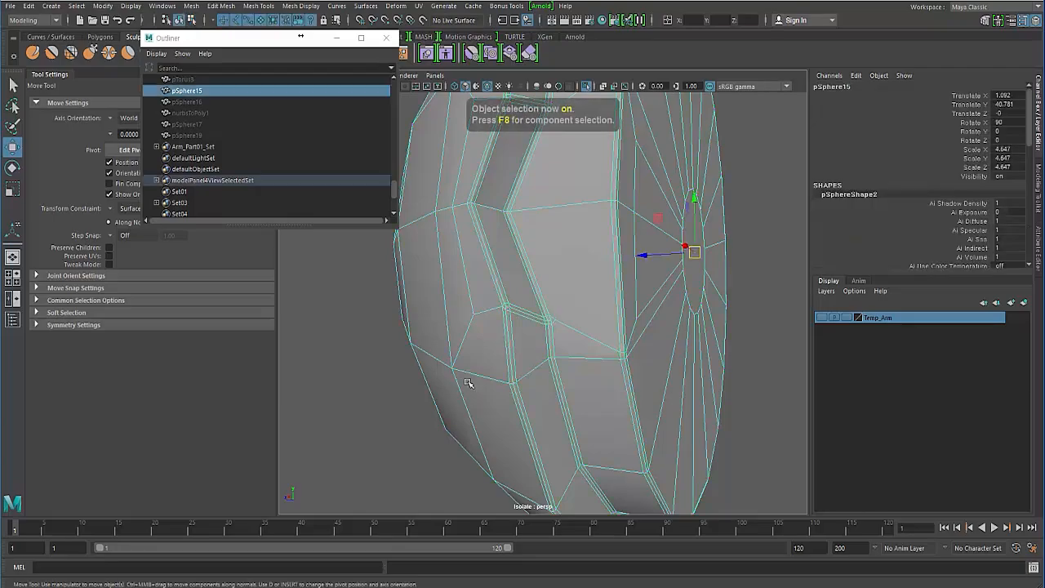
# Turn off the isolated view of the hemisphere and make the hidden ball pSphere19 visible with visibility 1.
pyautogui.keyDown('alt'); pyautogui.moveTo(465, 385); pyautogui.dragTo(534, 266); pyautogui.keyUp('alt')
pyautogui.click(368, 383)
pyautogui.click(506, 303)
pyautogui.keyDown('alt'); pyautogui.moveTo(534, 266); pyautogui.dragTo(488, 298, button='right'); pyautogui.keyUp('alt')
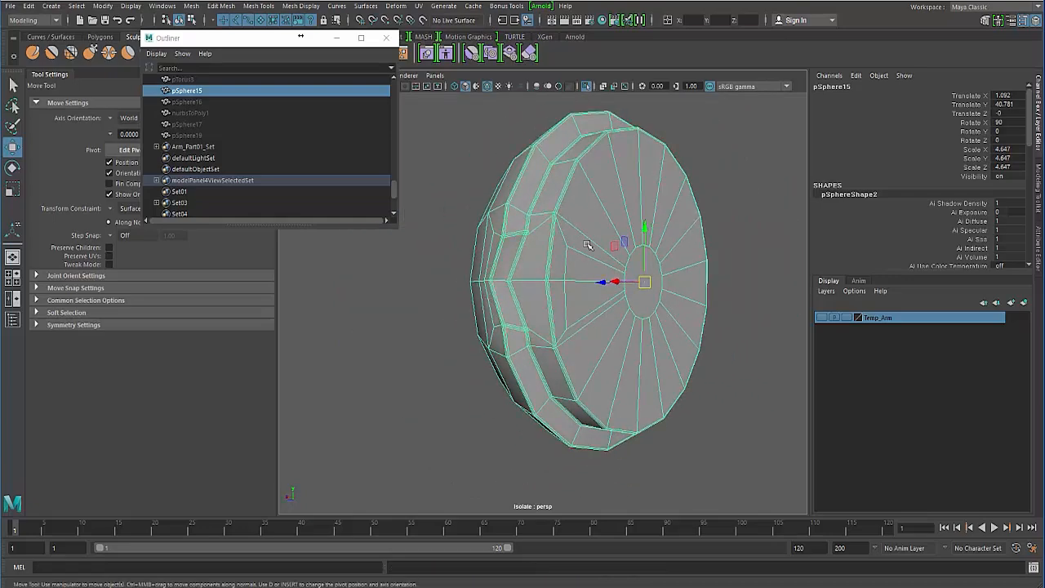
pyautogui.click(585, 87)
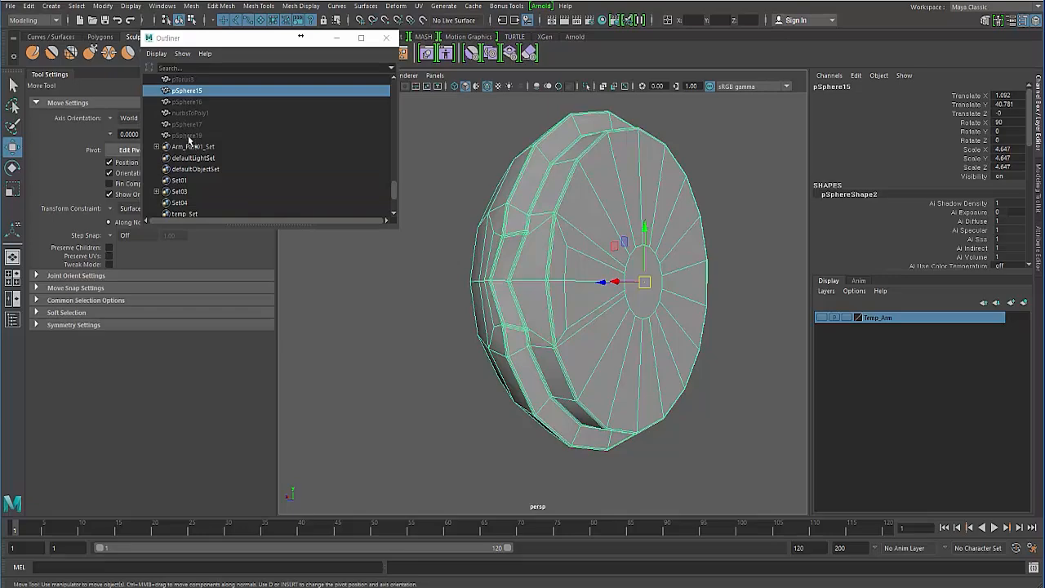
pyautogui.click(187, 136)
pyautogui.doubleClick(999, 177)
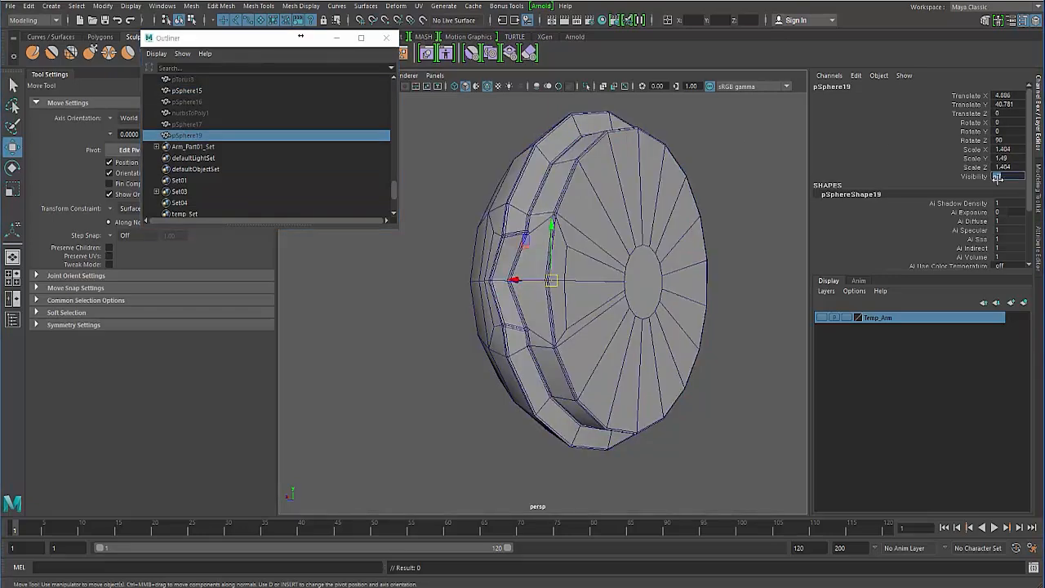
pyautogui.write('1')
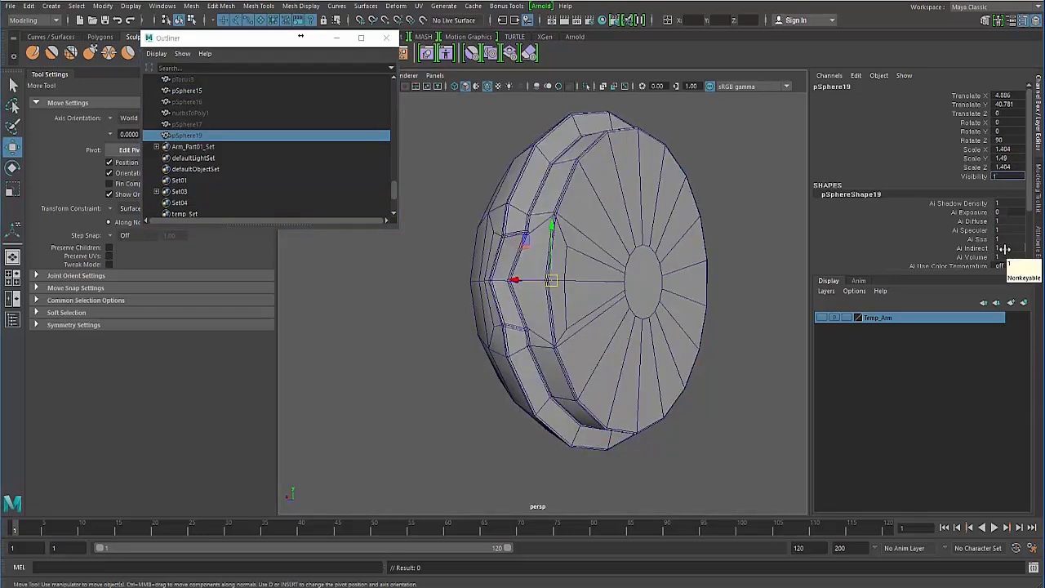
pyautogui.press('Return')
# Preview the hemisphere and ball smoothed together, check how the notch fits around the ball, and return to the unsmoothed display.
pyautogui.moveTo(430, 390)
pyautogui.keyDown('alt'); pyautogui.mouseDown()
pyautogui.moveTo(493, 397)
pyautogui.moveTo(560, 301)
pyautogui.moveTo(534, 332)
pyautogui.mouseUp(); pyautogui.keyUp('alt')
pyautogui.keyDown('shift'); pyautogui.click(513, 338); pyautogui.keyUp('shift')
pyautogui.press('3')
pyautogui.click(405, 352)
pyautogui.moveTo(474, 299)
pyautogui.keyDown('alt'); pyautogui.mouseDown()
pyautogui.moveTo(498, 273)
pyautogui.moveTo(514, 367)
pyautogui.moveTo(491, 306)
pyautogui.mouseUp(); pyautogui.keyUp('alt')
pyautogui.click(497, 273)
pyautogui.click(564, 302)
pyautogui.keyDown('shift'); pyautogui.click(457, 290); pyautogui.keyUp('shift')
pyautogui.keyDown('alt'); pyautogui.moveTo(508, 362); pyautogui.dragTo(509, 367); pyautogui.keyUp('alt')
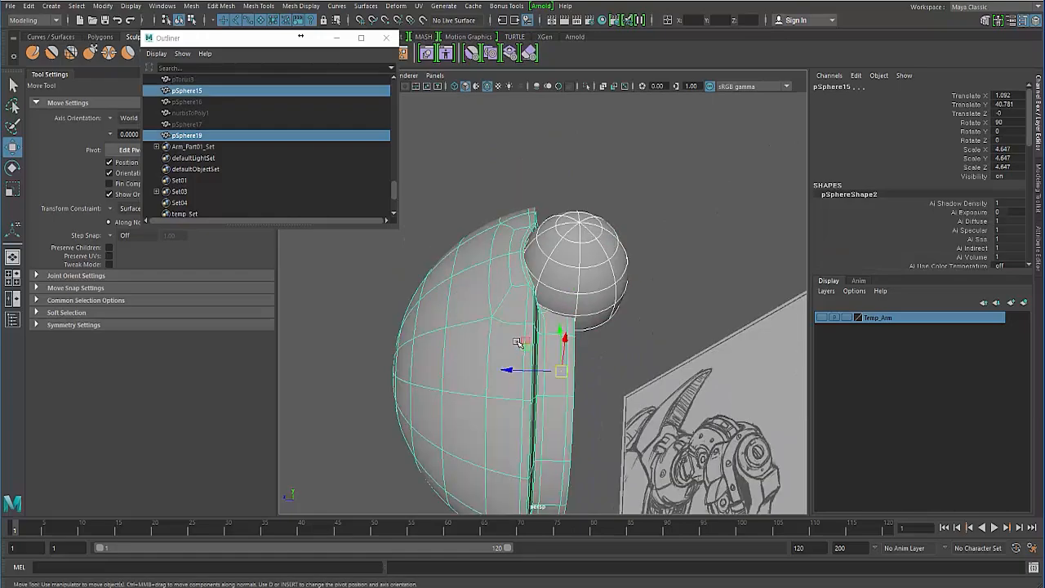
pyautogui.press('1')
# Compare the hemisphere and ball with the arm sketches and the Hand & Finger Mechanism reference image.
pyautogui.moveTo(475, 313)
pyautogui.keyDown('alt'); pyautogui.mouseDown()
pyautogui.moveTo(373, 354)
pyautogui.moveTo(525, 359)
pyautogui.mouseUp(); pyautogui.keyUp('alt')
pyautogui.click(373, 355)
pyautogui.keyDown('alt'); pyautogui.moveTo(525, 359); pyautogui.dragTo(426, 343, button='right'); pyautogui.keyUp('alt')
pyautogui.click(509, 361)
pyautogui.keyDown('alt'); pyautogui.moveTo(509, 362); pyautogui.dragTo(526, 338); pyautogui.keyUp('alt')
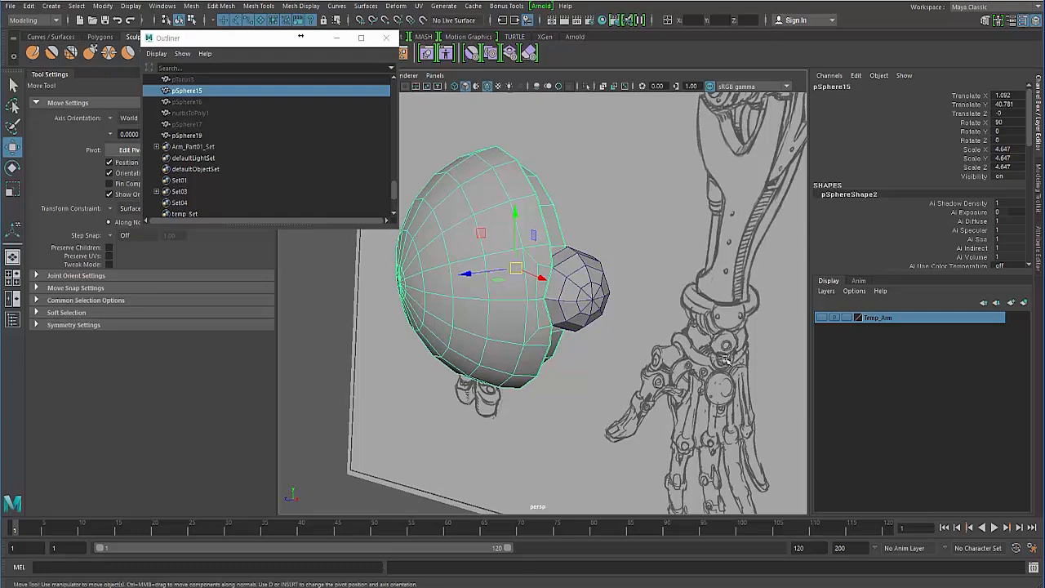
pyautogui.keyDown('alt'); pyautogui.moveTo(533, 333); pyautogui.dragTo(493, 325); pyautogui.keyUp('alt')
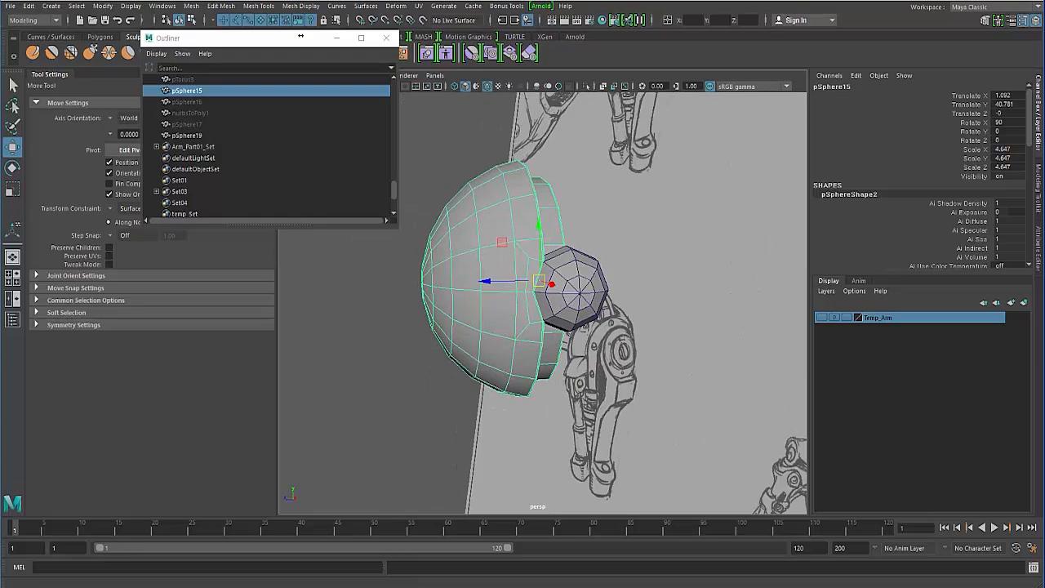
pyautogui.moveTo(0, 32)
pyautogui.mouseDown()
pyautogui.moveTo(73, 78)
pyautogui.moveTo(216, 127)
pyautogui.mouseUp()
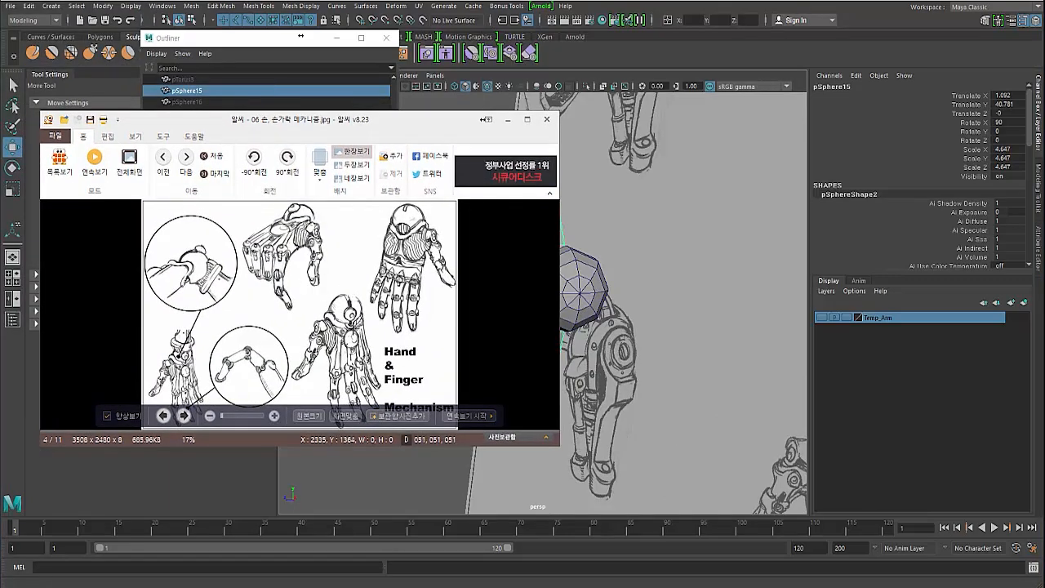
pyautogui.click(507, 123)
# Select only the cap faces around the outer pole of the ball in the hemisphere's notch.
pyautogui.keyDown('alt'); pyautogui.moveTo(653, 274); pyautogui.dragTo(578, 279); pyautogui.keyUp('alt')
pyautogui.scroll(2, 563, 261)
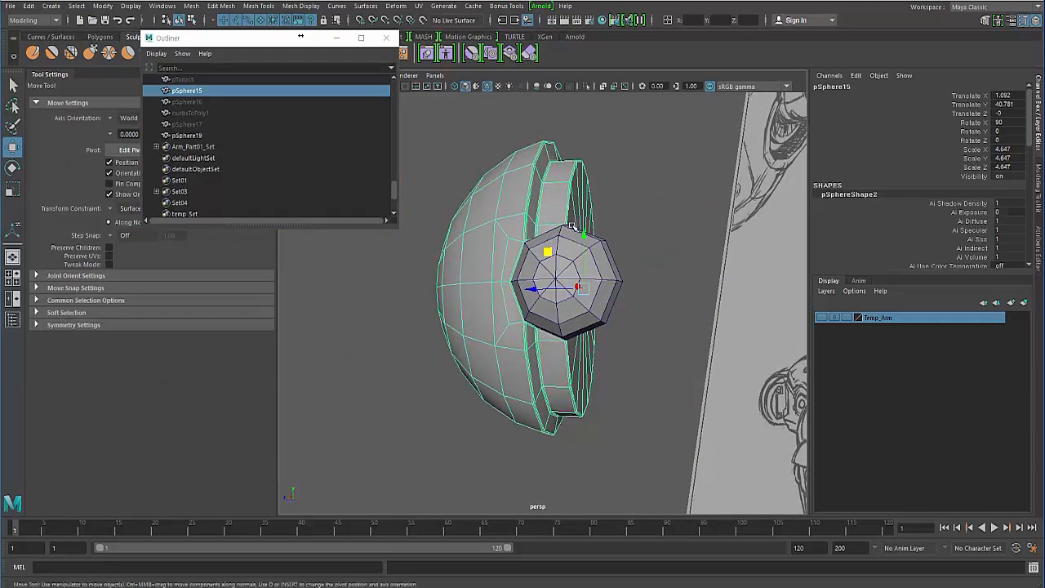
pyautogui.click(573, 227)
pyautogui.moveTo(570, 227); pyautogui.dragTo(562, 261, button='right')
pyautogui.click(560, 265)
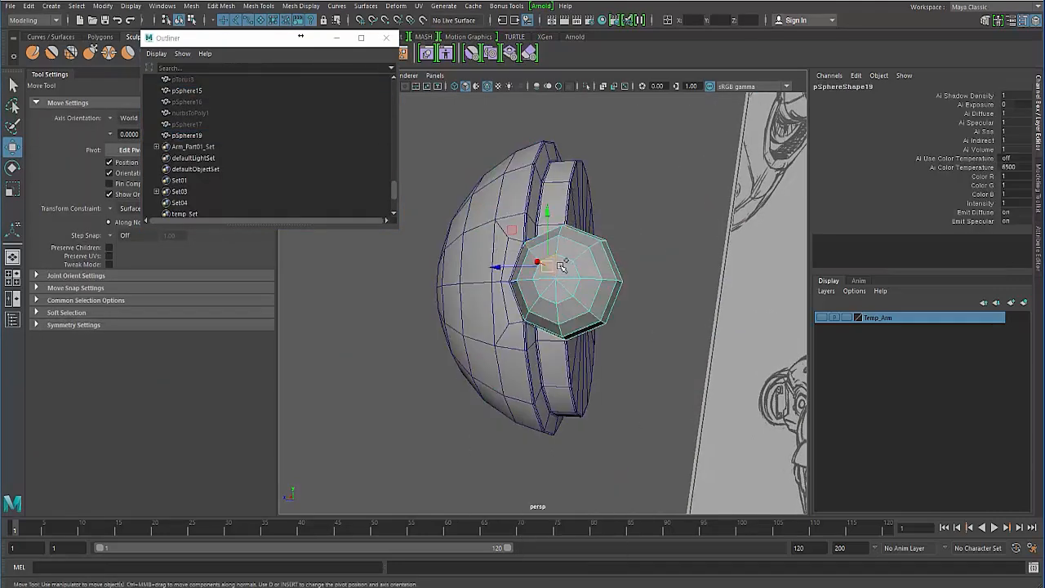
pyautogui.keyDown('ctrl'); pyautogui.keyDown('shift'); pyautogui.click(561, 265); pyautogui.keyUp('shift'); pyautogui.keyUp('ctrl')
pyautogui.keyDown('ctrl'); pyautogui.keyDown('shift'); pyautogui.click(569, 273); pyautogui.keyUp('shift'); pyautogui.keyUp('ctrl')
pyautogui.keyDown('ctrl'); pyautogui.keyDown('shift'); pyautogui.click(568, 289); pyautogui.keyUp('shift'); pyautogui.keyUp('ctrl')
pyautogui.keyDown('ctrl'); pyautogui.keyDown('shift'); pyautogui.click(572, 309); pyautogui.keyUp('shift'); pyautogui.keyUp('ctrl')
pyautogui.keyDown('ctrl'); pyautogui.keyDown('shift'); pyautogui.click(545, 308); pyautogui.keyUp('shift'); pyautogui.keyUp('ctrl')
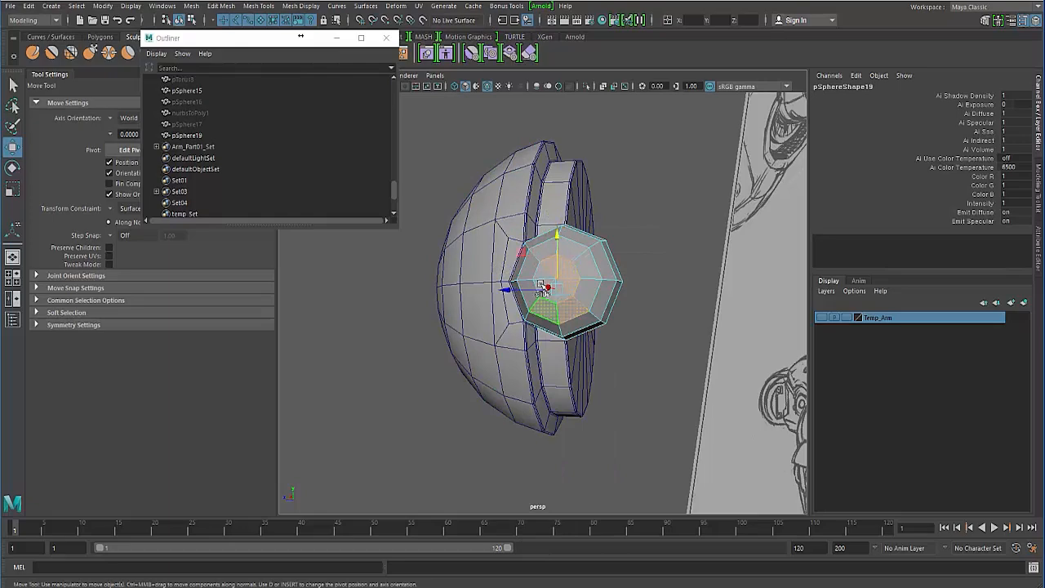
pyautogui.moveTo(540, 286); pyautogui.dragTo(550, 295)
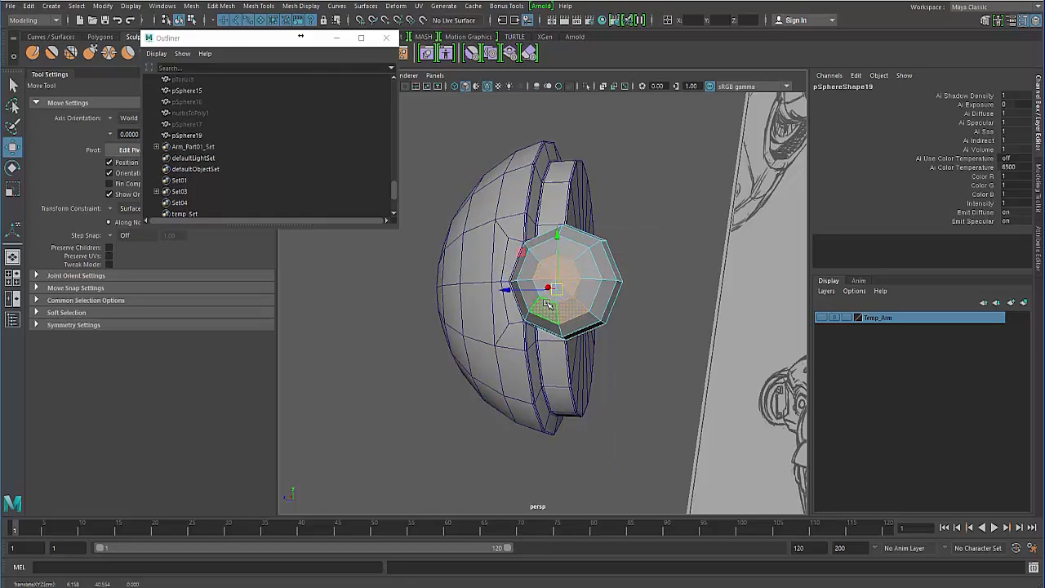
pyautogui.press('q')
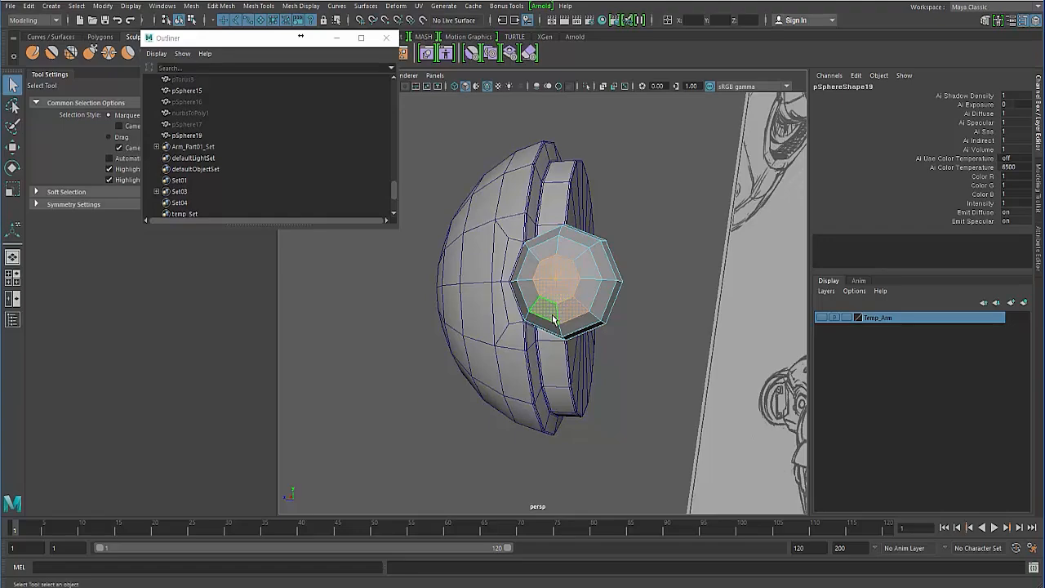
pyautogui.press('4')
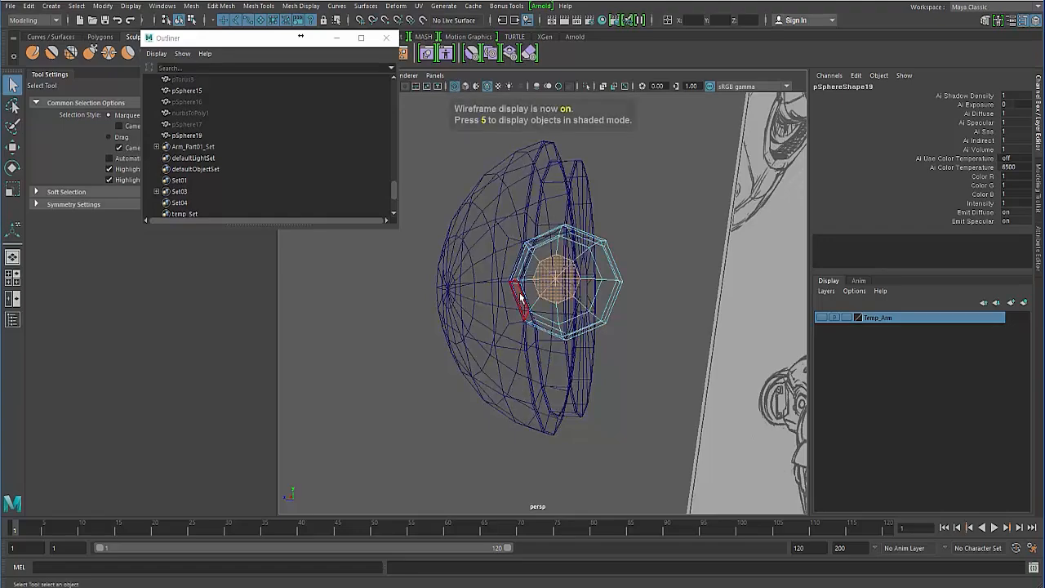
pyautogui.press('5')
# Extrude the ball's selected polar cap faces outward about 0.2 units along X.
pyautogui.keyDown('shift'); pyautogui.moveTo(549, 248); pyautogui.dragTo(489, 261, button='right'); pyautogui.keyUp('shift')
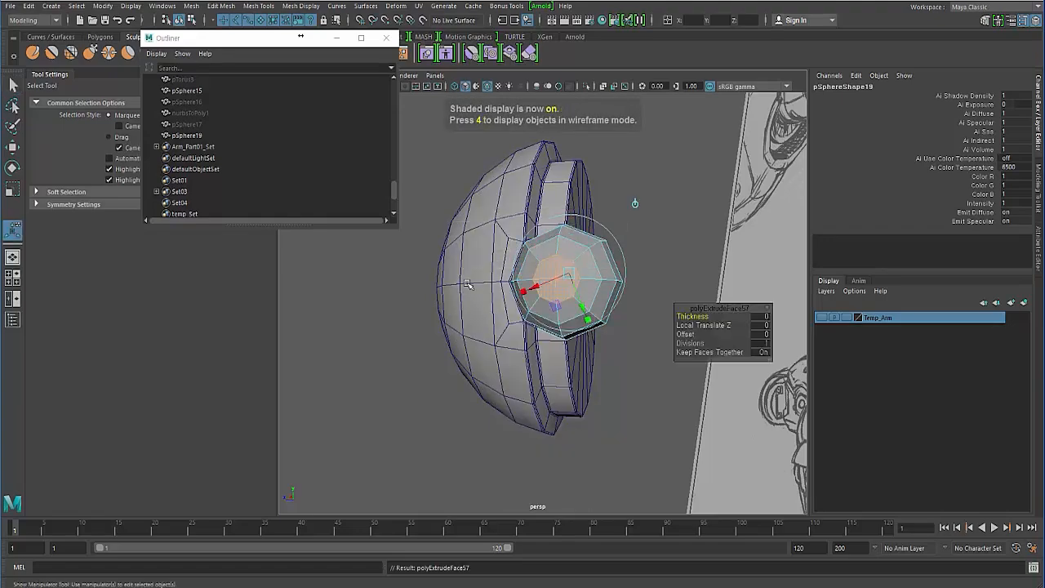
pyautogui.keyDown('alt'); pyautogui.moveTo(490, 262); pyautogui.dragTo(460, 274); pyautogui.keyUp('alt')
pyautogui.keyDown('alt'); pyautogui.moveTo(502, 275); pyautogui.dragTo(564, 327, button='right'); pyautogui.keyUp('alt')
pyautogui.moveTo(564, 326)
pyautogui.keyDown('alt'); pyautogui.mouseDown()
pyautogui.moveTo(550, 289)
pyautogui.moveTo(535, 300)
pyautogui.moveTo(546, 214)
pyautogui.moveTo(509, 228)
pyautogui.moveTo(501, 216)
pyautogui.mouseUp(); pyautogui.keyUp('alt')
pyautogui.click(612, 160)
# Turn off the Move tool's surface constraint and adjust the extruded cap's centre vertex and base edge loop along X.
pyautogui.moveTo(510, 242); pyautogui.dragTo(388, 282)
pyautogui.press('q')
pyautogui.press('w')
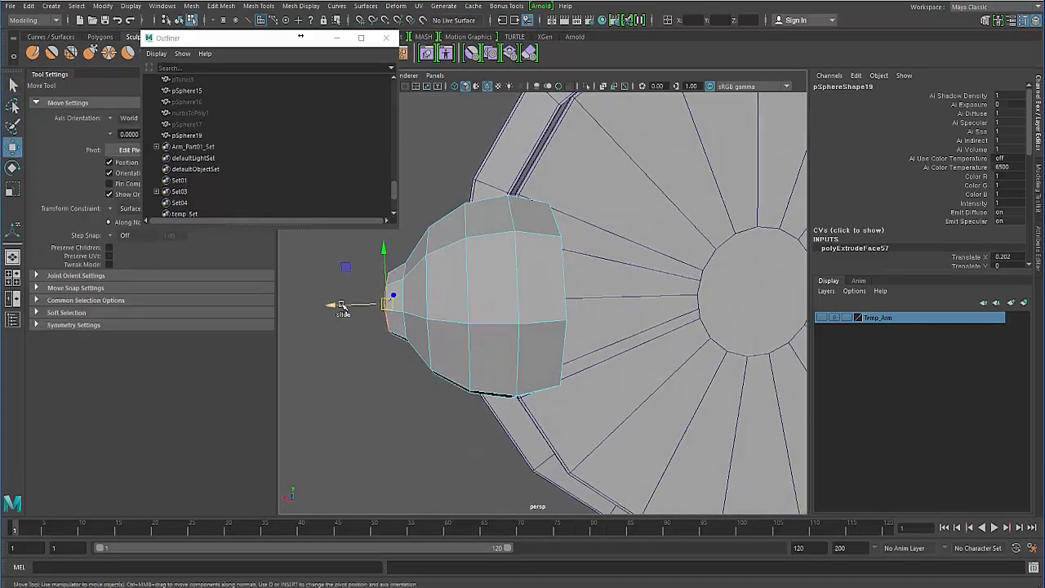
pyautogui.hotkey('ctrl', 'z')
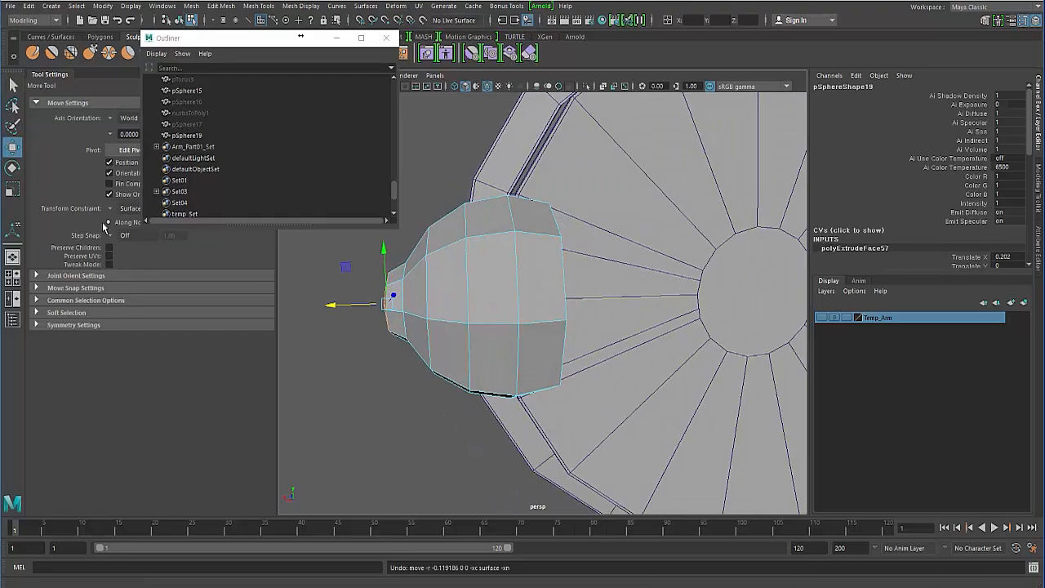
pyautogui.click(114, 209)
pyautogui.click(130, 215)
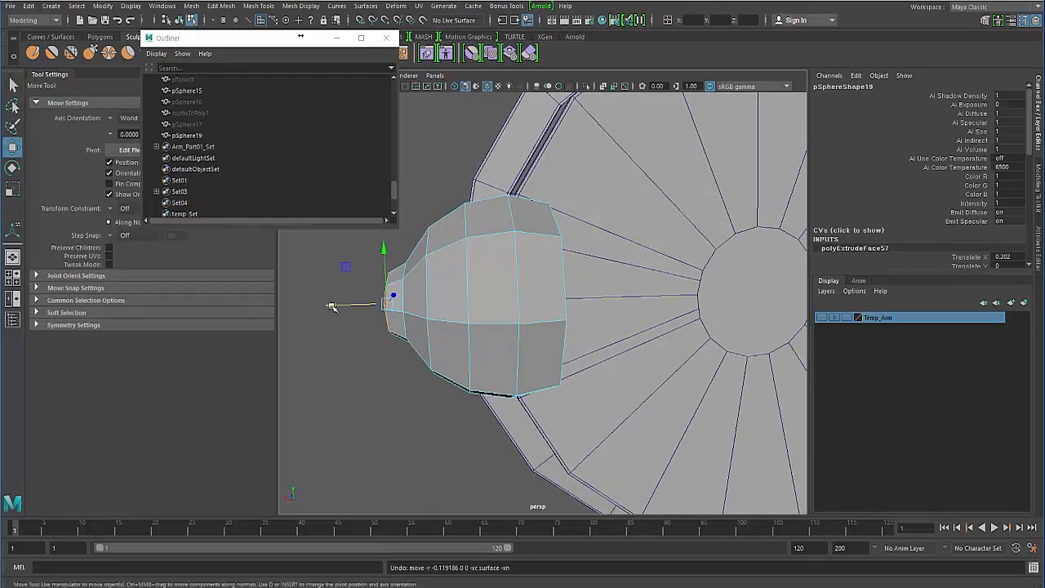
pyautogui.keyDown('alt'); pyautogui.moveTo(351, 343); pyautogui.dragTo(553, 298); pyautogui.keyUp('alt')
pyautogui.moveTo(551, 299); pyautogui.dragTo(545, 217, button='right')
pyautogui.doubleClick(541, 238)
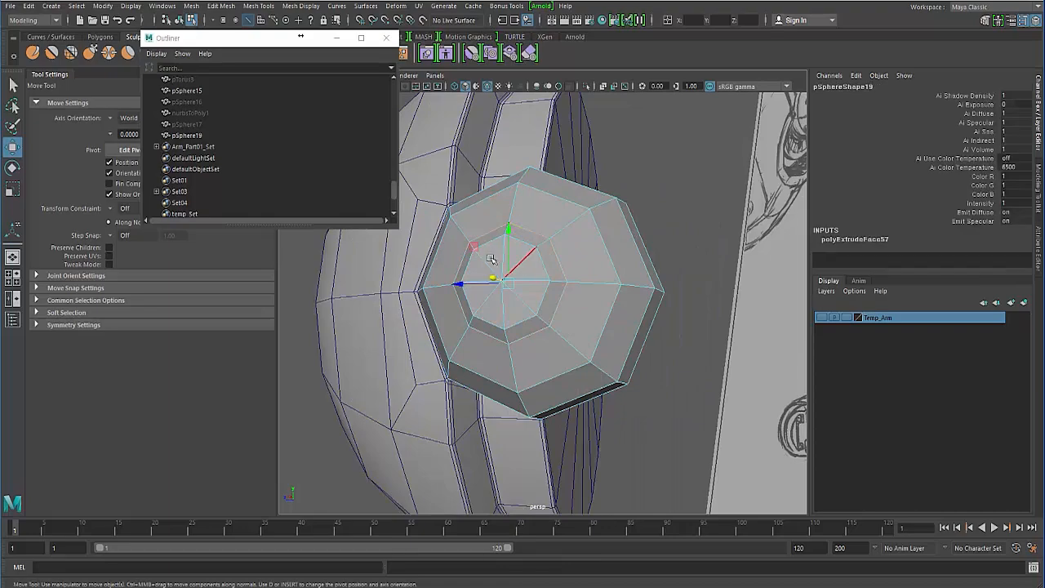
pyautogui.keyDown('alt'); pyautogui.moveTo(491, 259); pyautogui.dragTo(556, 276); pyautogui.keyUp('alt')
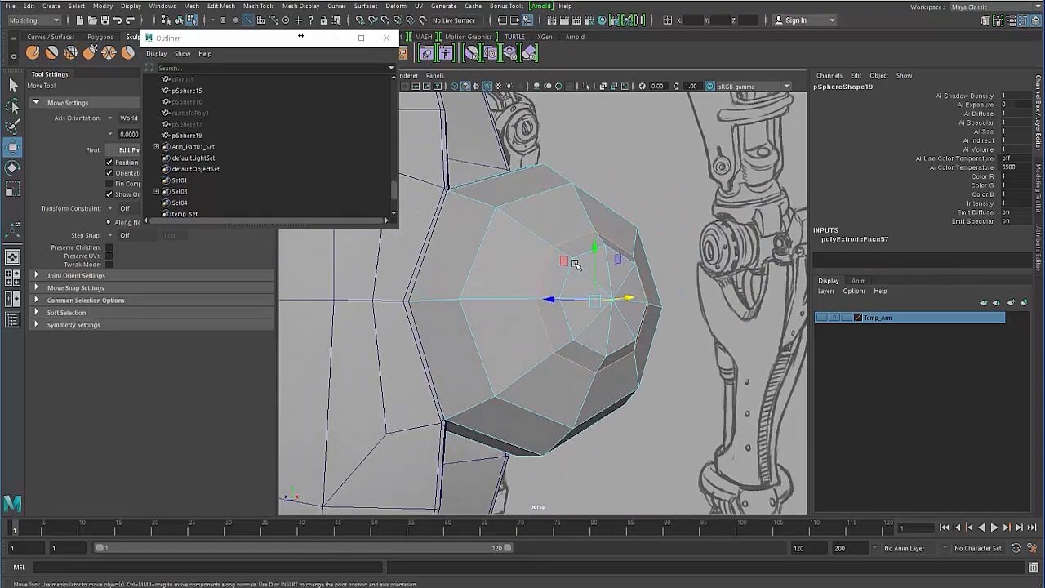
# Extrude the ball's end cap faces and scale them inward to leave a narrow rim.
pyautogui.moveTo(574, 256); pyautogui.dragTo(554, 291, button='right')
pyautogui.click(575, 276)
pyautogui.keyDown('alt'); pyautogui.moveTo(555, 292); pyautogui.dragTo(507, 311); pyautogui.keyUp('alt')
pyautogui.scroll(3, 507, 311)
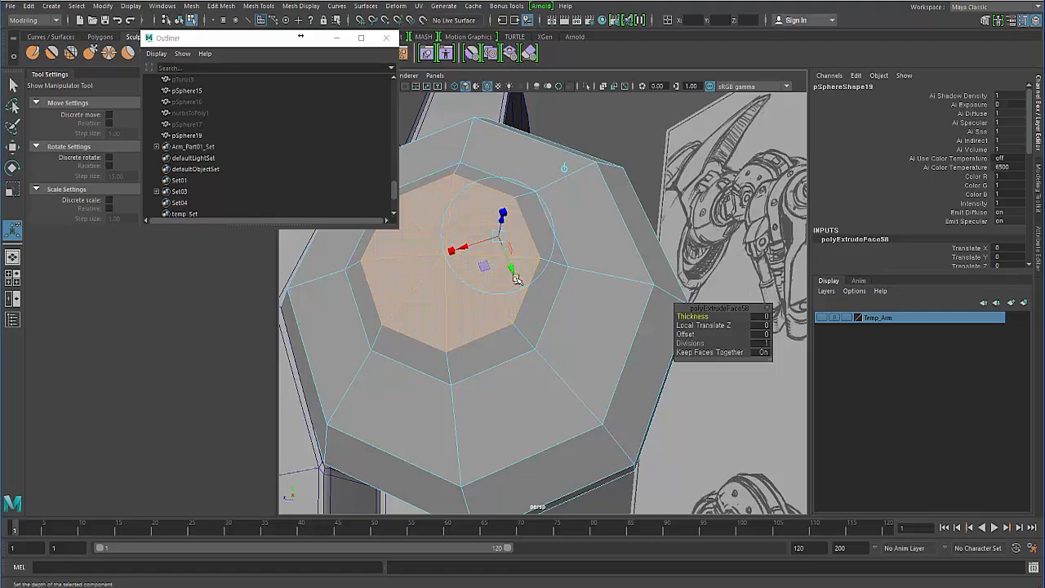
pyautogui.keyDown('alt'); pyautogui.moveTo(462, 249); pyautogui.dragTo(469, 227); pyautogui.keyUp('alt')
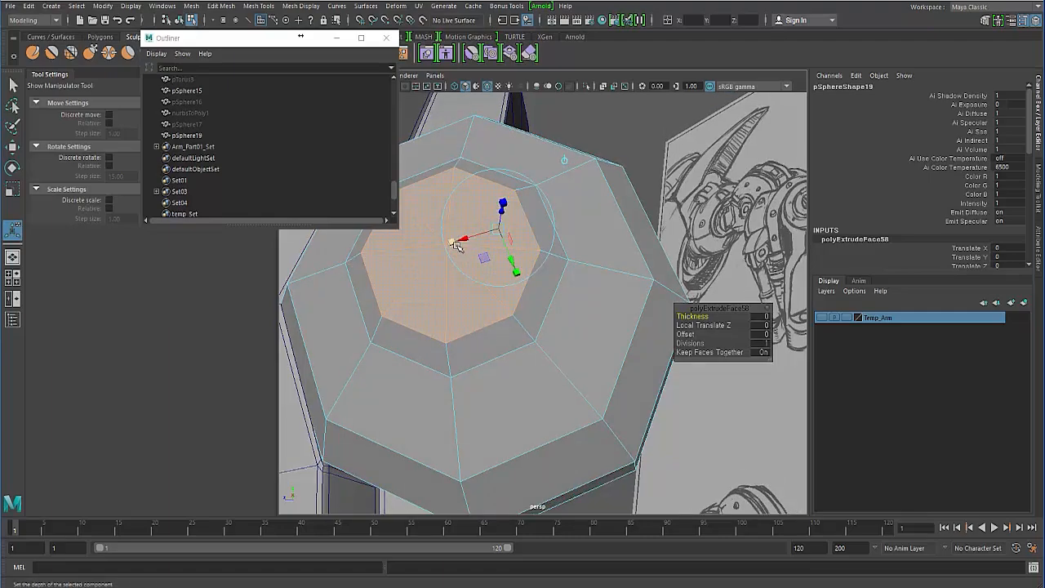
pyautogui.click(514, 274)
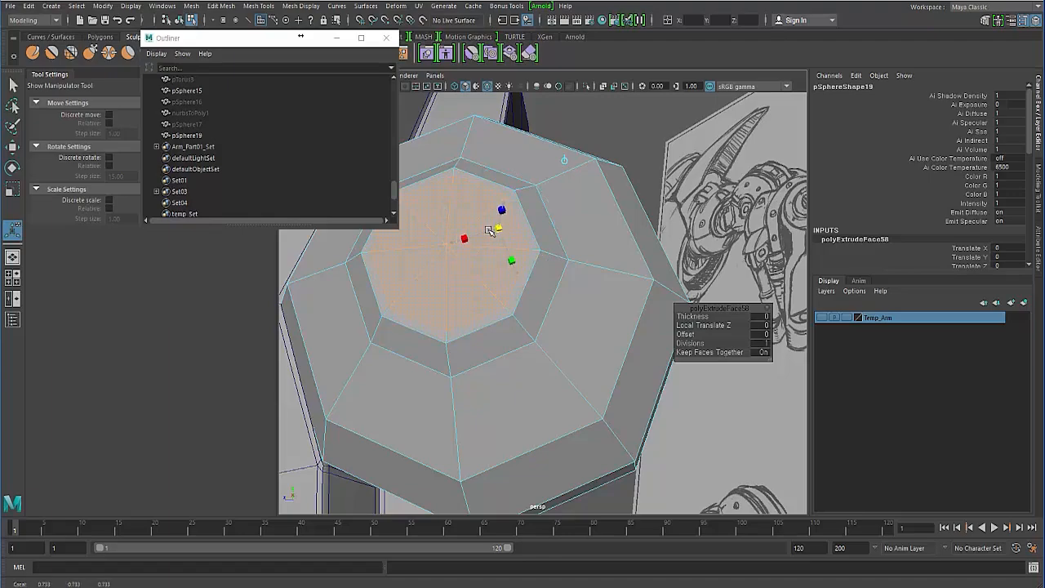
# Extrude the inset cap faces about -0.074 in local Z to recess them into the ball, and return to object selection.
pyautogui.keyDown('alt'); pyautogui.moveTo(382, 281); pyautogui.dragTo(473, 227); pyautogui.keyUp('alt')
pyautogui.press('g')
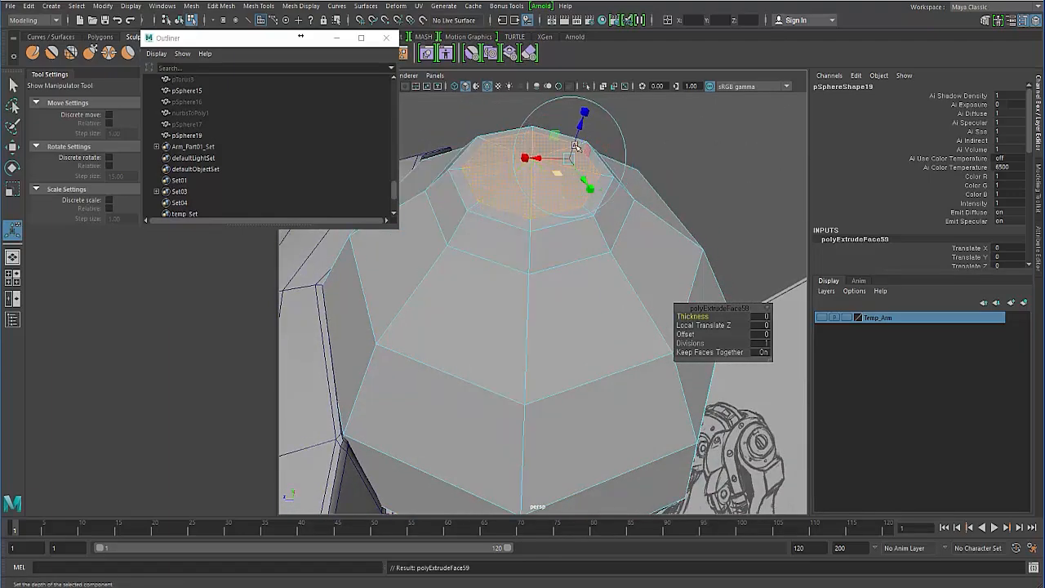
pyautogui.moveTo(581, 136); pyautogui.dragTo(480, 277)
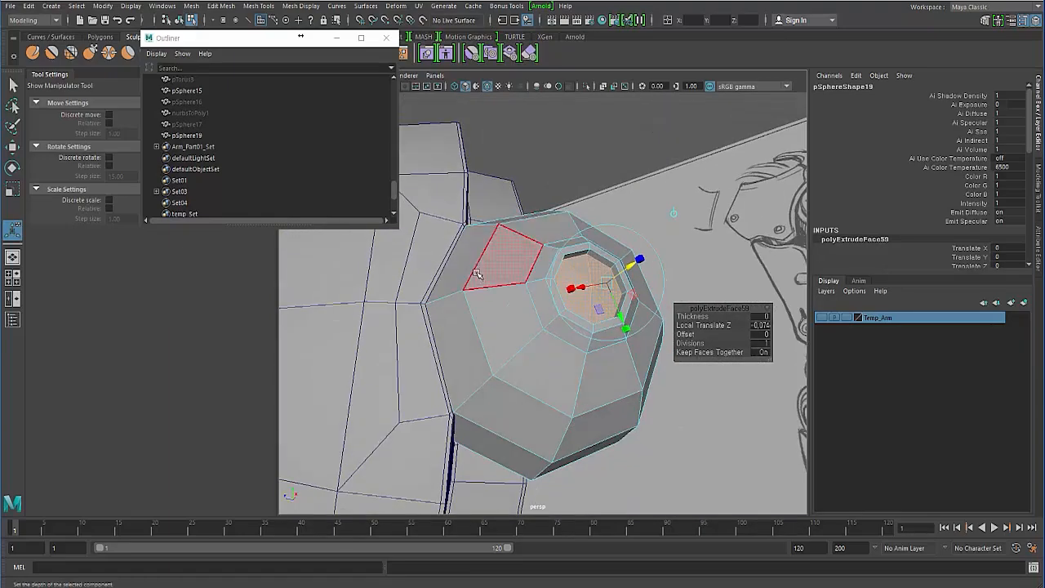
pyautogui.press('q')
pyautogui.press('F8')
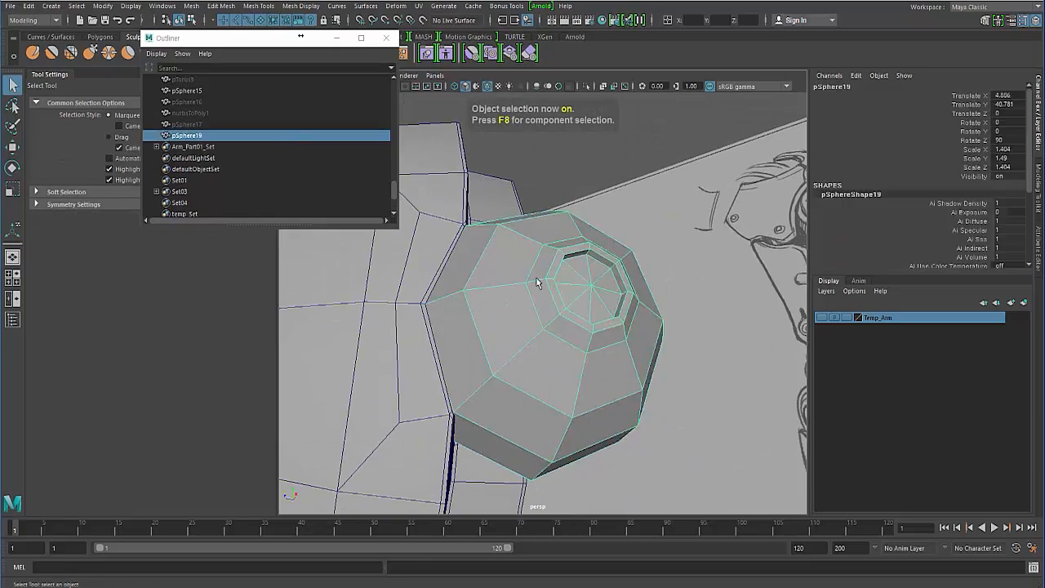
# Bevel the selected edge loops around the rim and base of the ball's end cap, and return to object selection.
pyautogui.moveTo(537, 282); pyautogui.dragTo(490, 286, button='right')
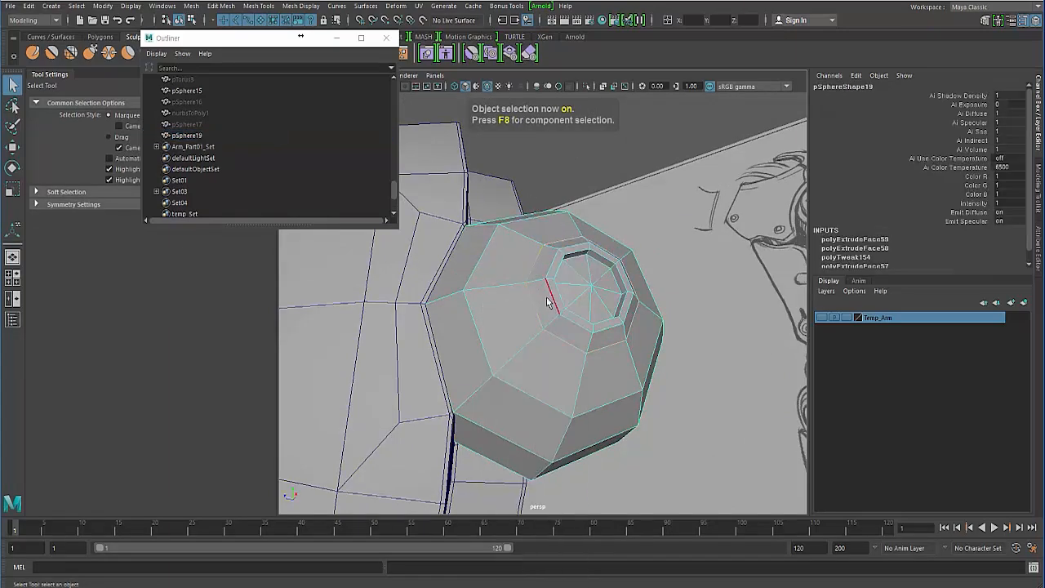
pyautogui.keyDown('alt'); pyautogui.moveTo(497, 310); pyautogui.dragTo(497, 256); pyautogui.keyUp('alt')
pyautogui.keyDown('shift'); pyautogui.moveTo(497, 256); pyautogui.dragTo(582, 256, button='right'); pyautogui.keyUp('shift')
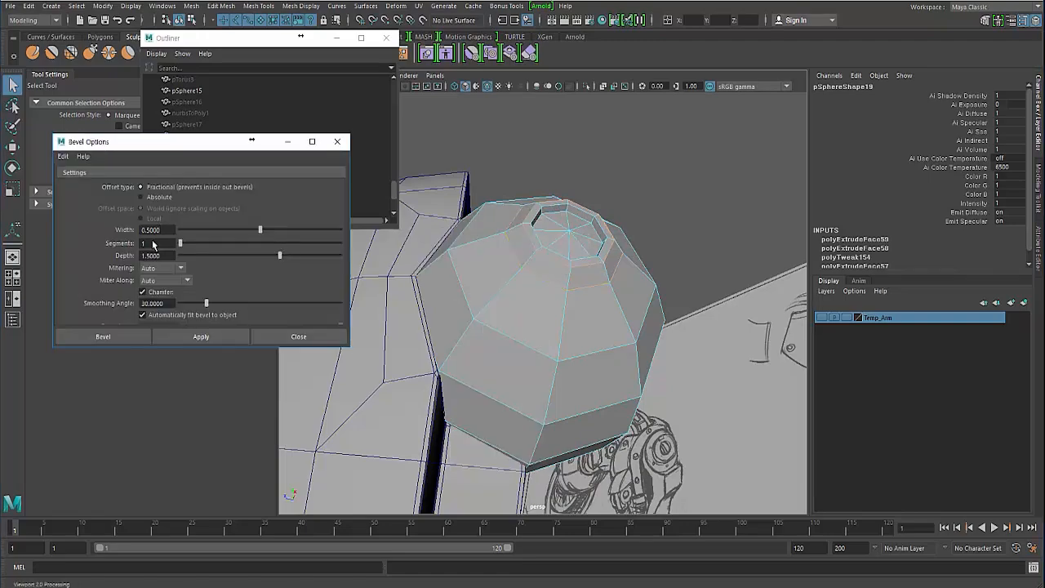
pyautogui.click(226, 330)
pyautogui.click(266, 336)
pyautogui.click(569, 170)
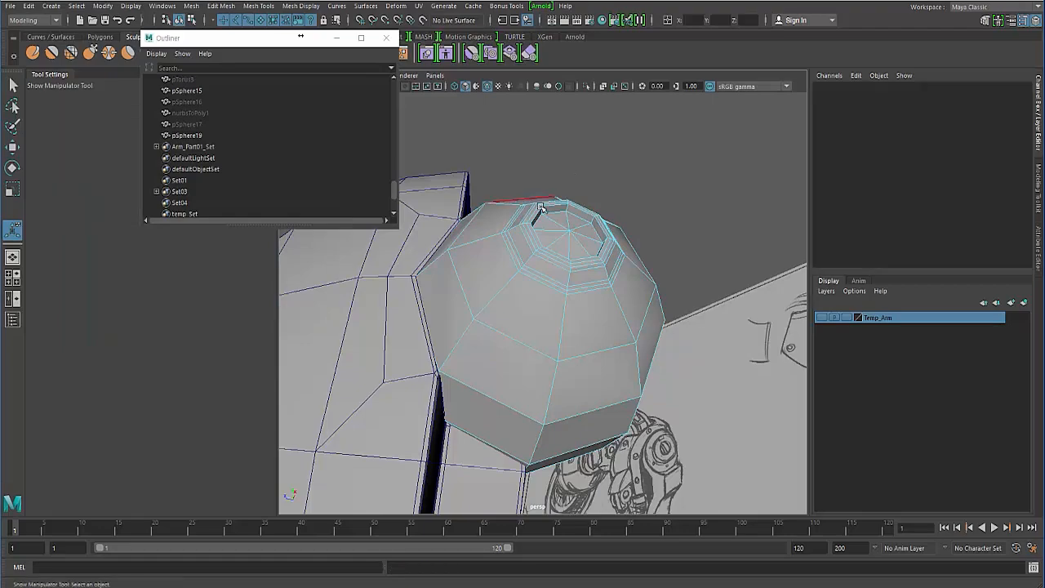
pyautogui.press('q')
pyautogui.press('F8')
# Delete every other spoke edge on the ball's recessed cap face, leaving the diagonal ones, and return to object selection.
pyautogui.keyDown('alt'); pyautogui.moveTo(479, 294); pyautogui.dragTo(502, 335); pyautogui.keyUp('alt')
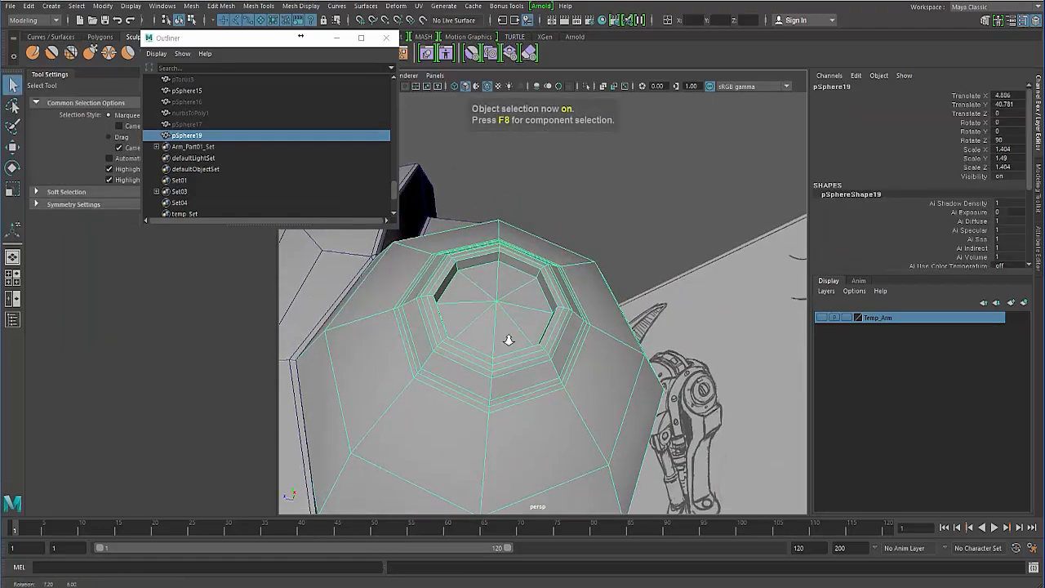
pyautogui.moveTo(509, 257); pyautogui.dragTo(508, 233, button='right')
pyautogui.click(455, 303)
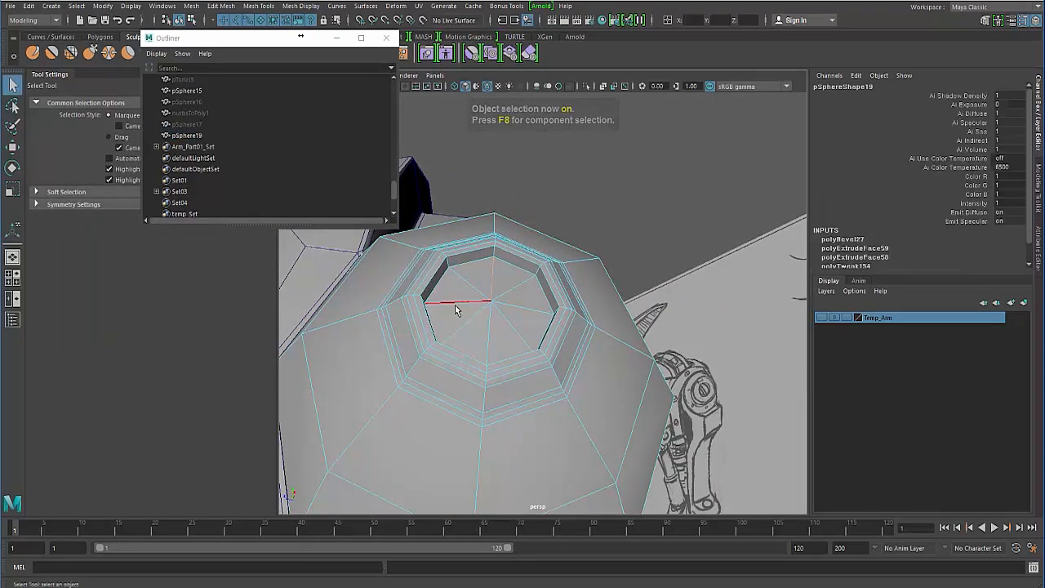
pyautogui.keyDown('alt'); pyautogui.moveTo(455, 303); pyautogui.dragTo(459, 385); pyautogui.keyUp('alt')
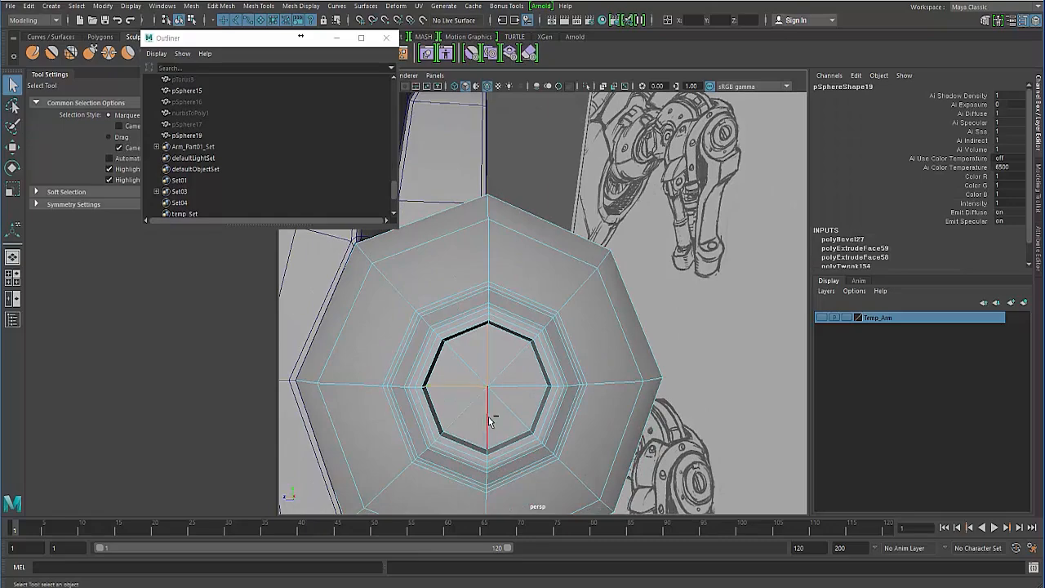
pyautogui.click(464, 362)
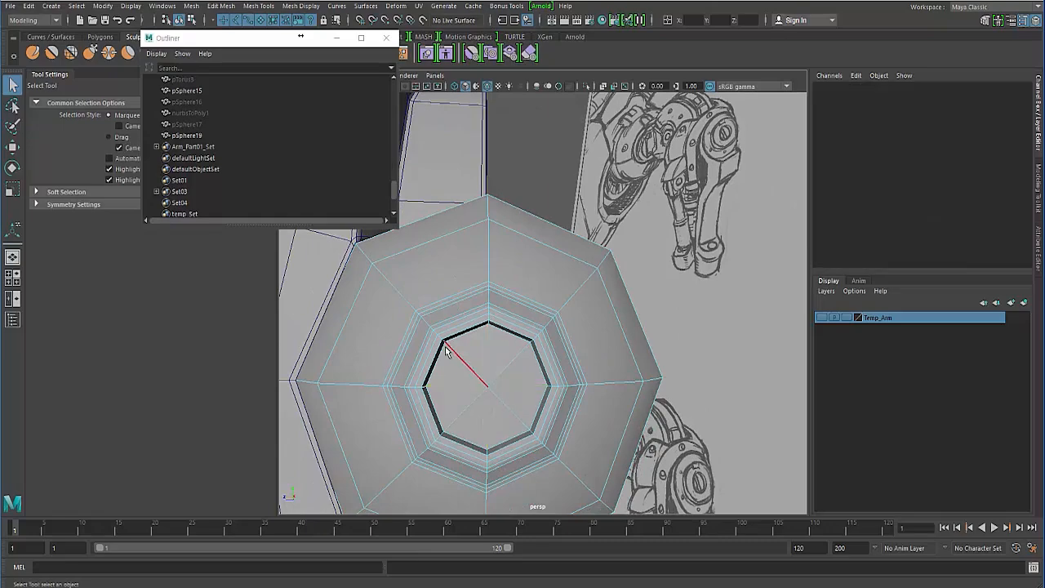
pyautogui.press('F8')
# Preview the ball in smooth mesh display from the side, and return to the unsmoothed display.
pyautogui.press('3')
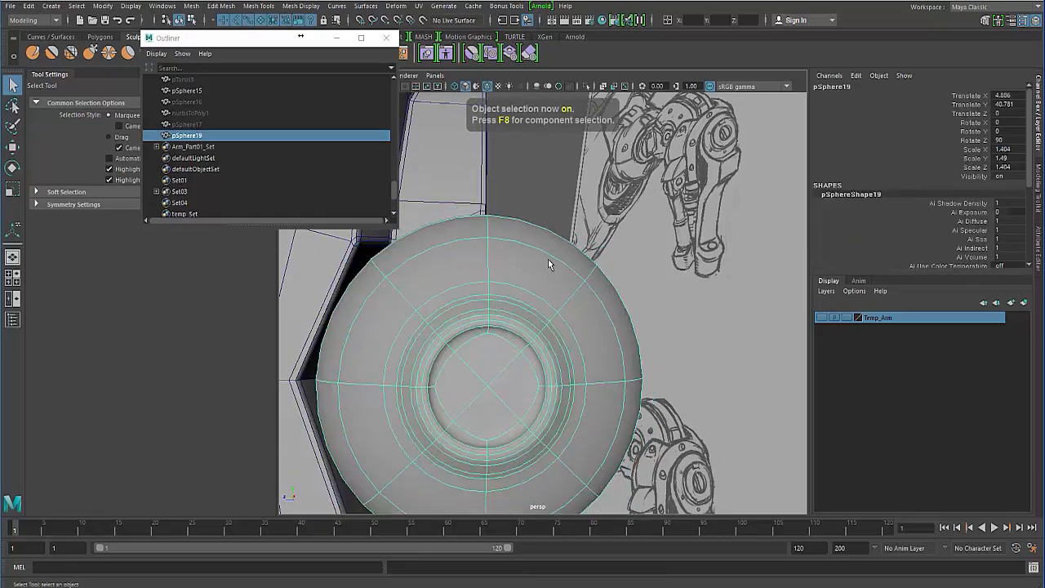
pyautogui.keyDown('alt'); pyautogui.moveTo(547, 259); pyautogui.dragTo(461, 284); pyautogui.keyUp('alt')
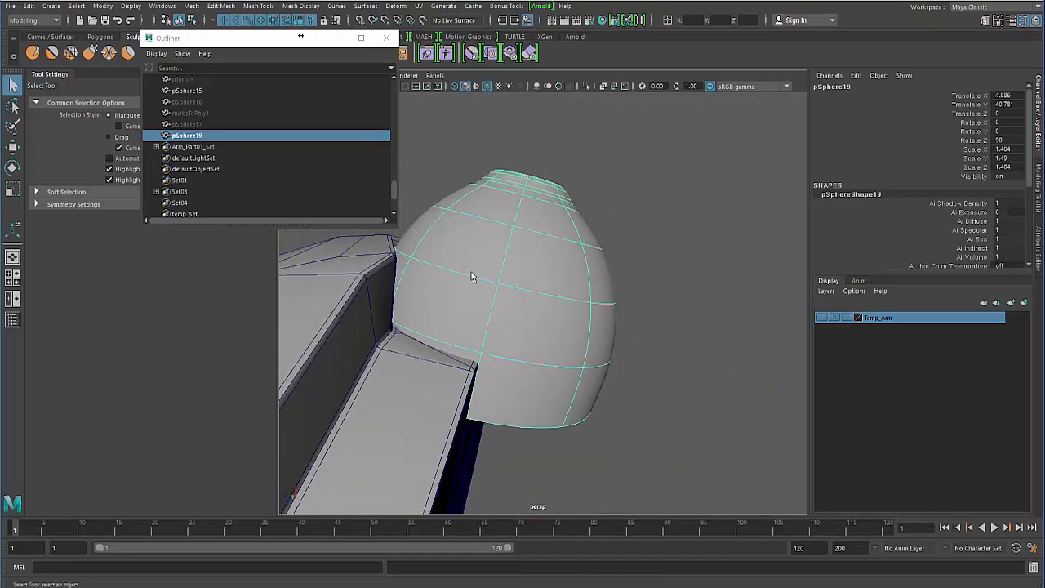
pyautogui.press('1')
# Flatten the ball to a Y scale of about 1.039 and move it along X to about 5.066.
pyautogui.press('r')
pyautogui.moveTo(484, 373); pyautogui.dragTo(482, 360)
pyautogui.press('w')
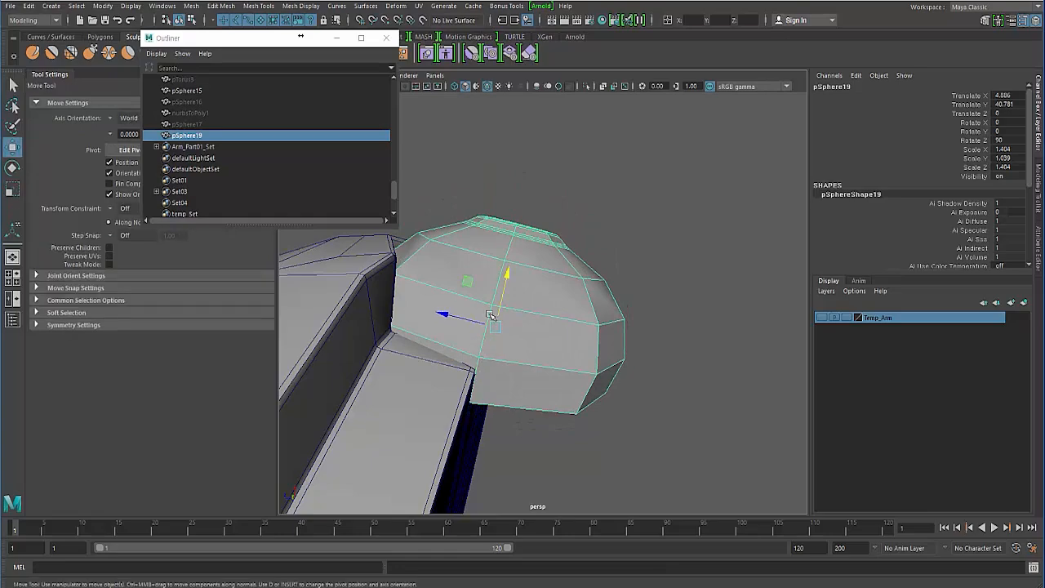
pyautogui.moveTo(505, 273)
pyautogui.mouseDown()
pyautogui.moveTo(504, 248)
pyautogui.moveTo(504, 256)
pyautogui.mouseUp()
pyautogui.keyDown('alt'); pyautogui.moveTo(359, 327); pyautogui.dragTo(367, 378); pyautogui.keyUp('alt')
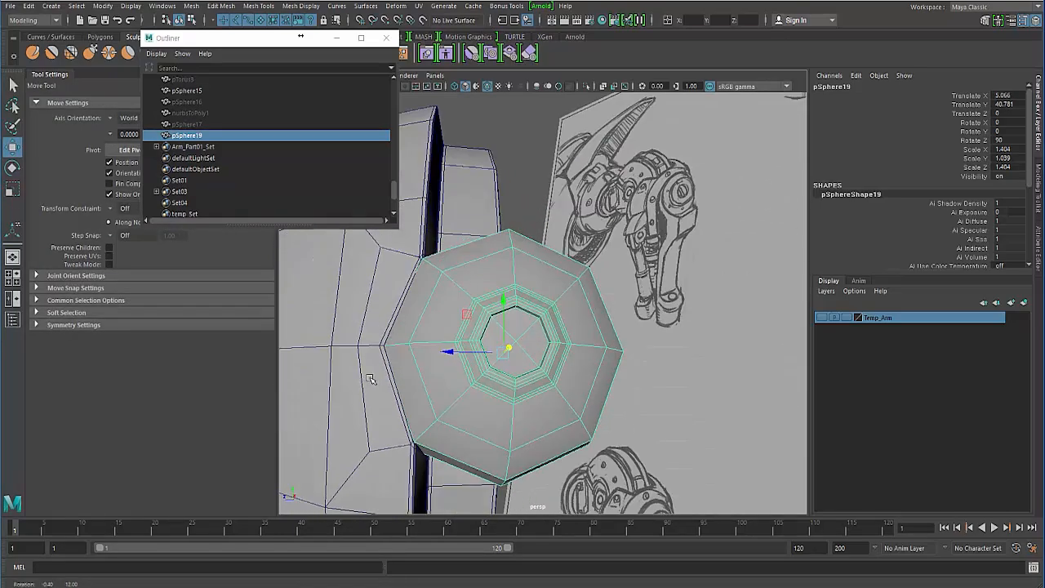
pyautogui.press('r')
pyautogui.keyDown('alt'); pyautogui.moveTo(506, 355); pyautogui.dragTo(490, 362); pyautogui.keyUp('alt')
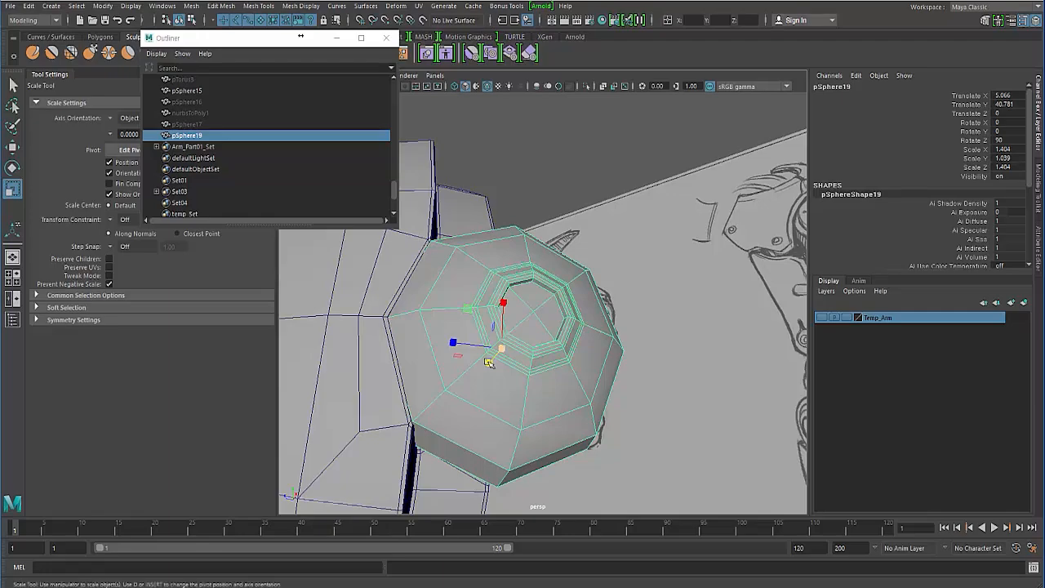
pyautogui.moveTo(468, 308); pyautogui.dragTo(468, 309)
pyautogui.click(494, 214)
# Try duplicating the notched hemisphere, and undo the duplicate.
pyautogui.keyDown('alt'); pyautogui.moveTo(495, 263); pyautogui.dragTo(422, 185); pyautogui.keyUp('alt')
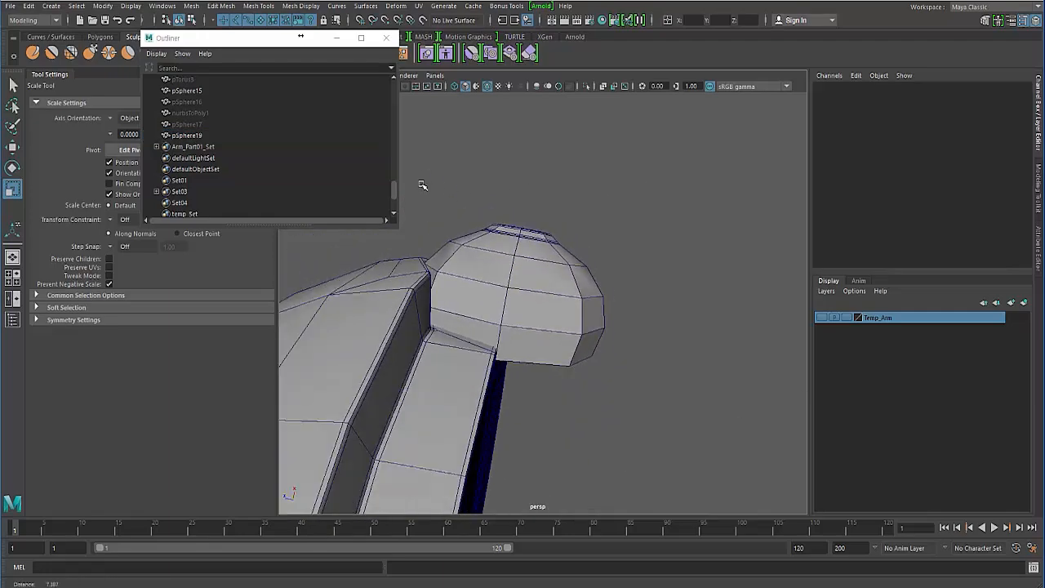
pyautogui.keyDown('alt'); pyautogui.moveTo(422, 185); pyautogui.dragTo(410, 176, button='right'); pyautogui.keyUp('alt')
pyautogui.keyDown('alt'); pyautogui.moveTo(420, 327); pyautogui.dragTo(406, 370); pyautogui.keyUp('alt')
pyautogui.click(420, 382)
pyautogui.keyDown('alt'); pyautogui.moveTo(427, 395); pyautogui.dragTo(381, 379, button='right'); pyautogui.keyUp('alt')
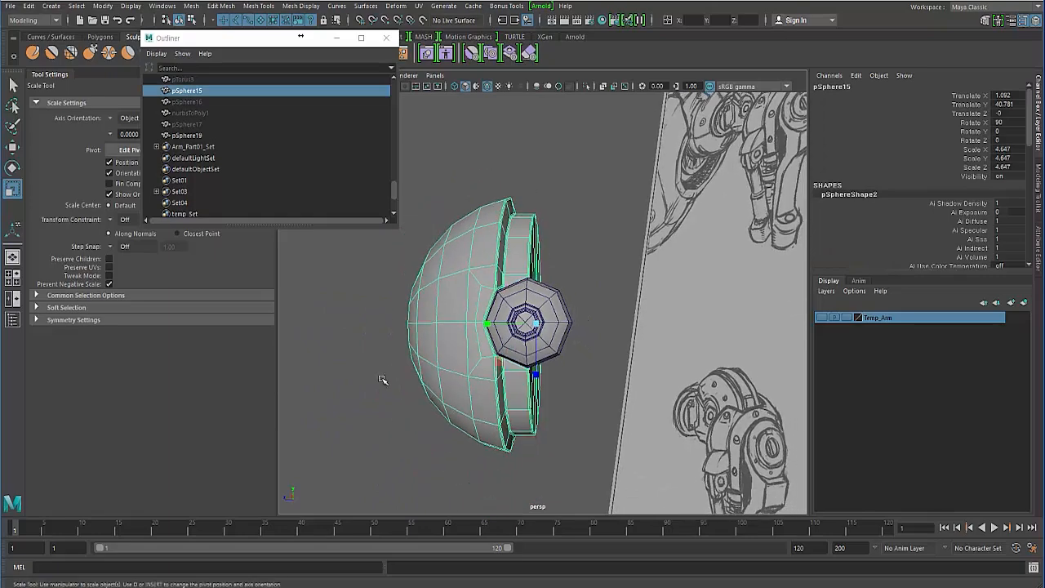
pyautogui.keyDown('alt'); pyautogui.moveTo(420, 372); pyautogui.dragTo(457, 383); pyautogui.keyUp('alt')
pyautogui.press('space')
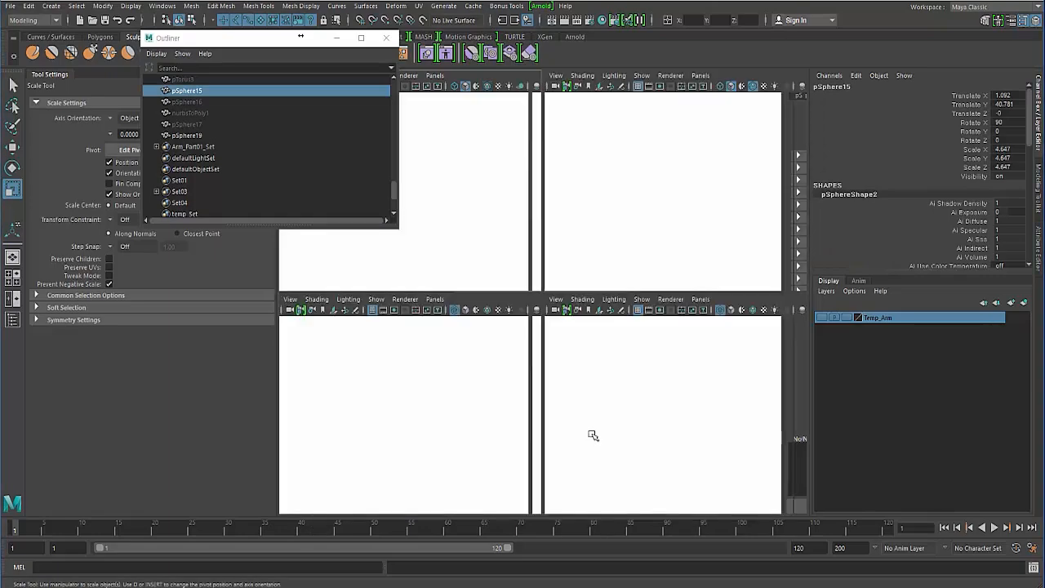
pyautogui.hotkey('ctrl', 'd')
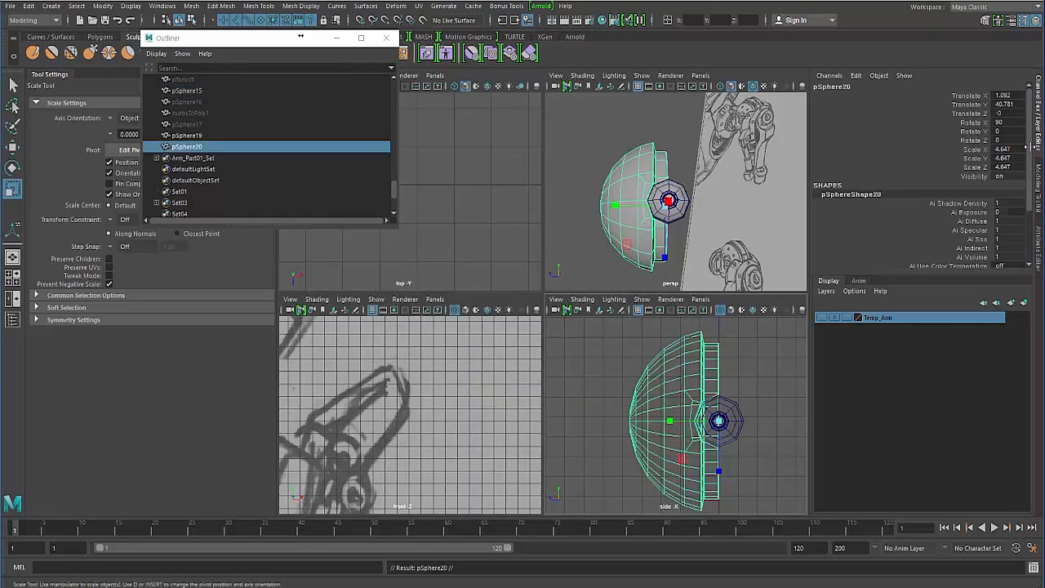
pyautogui.doubleClick(1013, 149)
pyautogui.click(594, 135)
pyautogui.press('space')
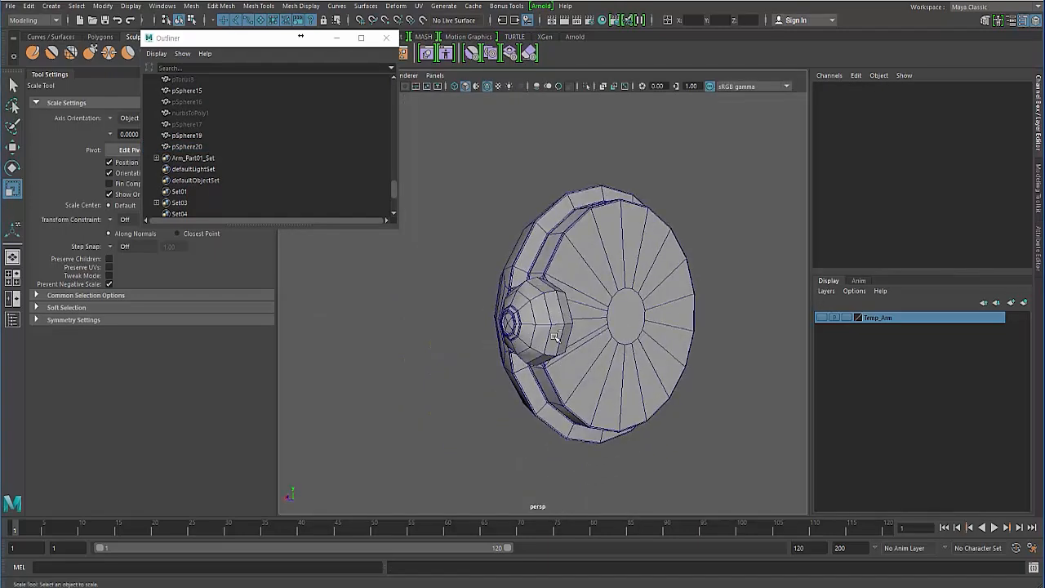
pyautogui.hotkey('ctrl', 'z')
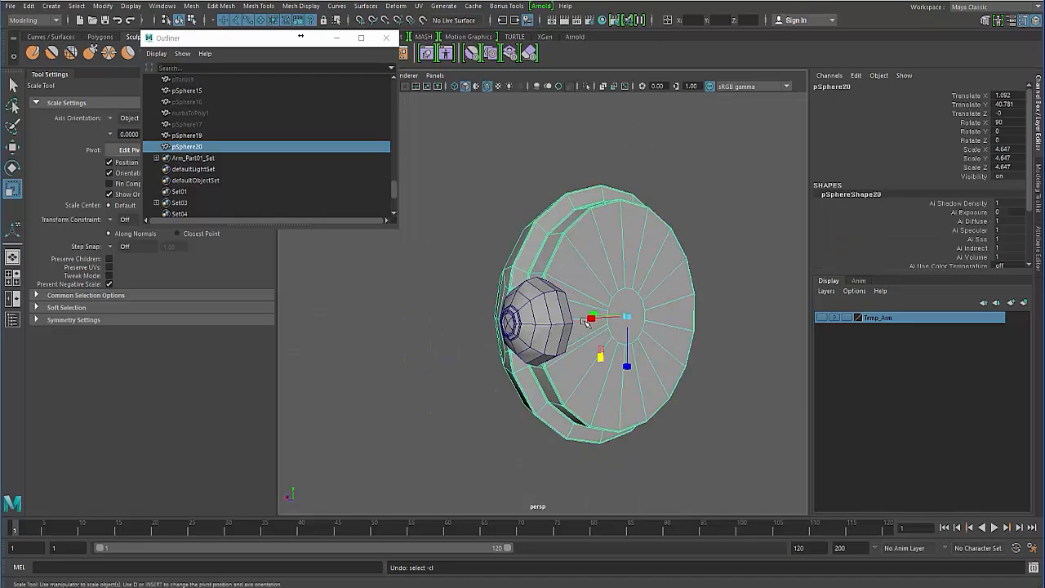
pyautogui.hotkey('ctrl', 'z')
pyautogui.keyDown('alt'); pyautogui.moveTo(584, 321); pyautogui.dragTo(539, 323); pyautogui.keyUp('alt')
pyautogui.keyDown('alt'); pyautogui.moveTo(636, 335); pyautogui.dragTo(574, 341, button='middle'); pyautogui.keyUp('alt')
pyautogui.scroll(2, 553, 320)
pyautogui.keyDown('alt'); pyautogui.moveTo(553, 319); pyautogui.dragTo(528, 318); pyautogui.keyUp('alt')
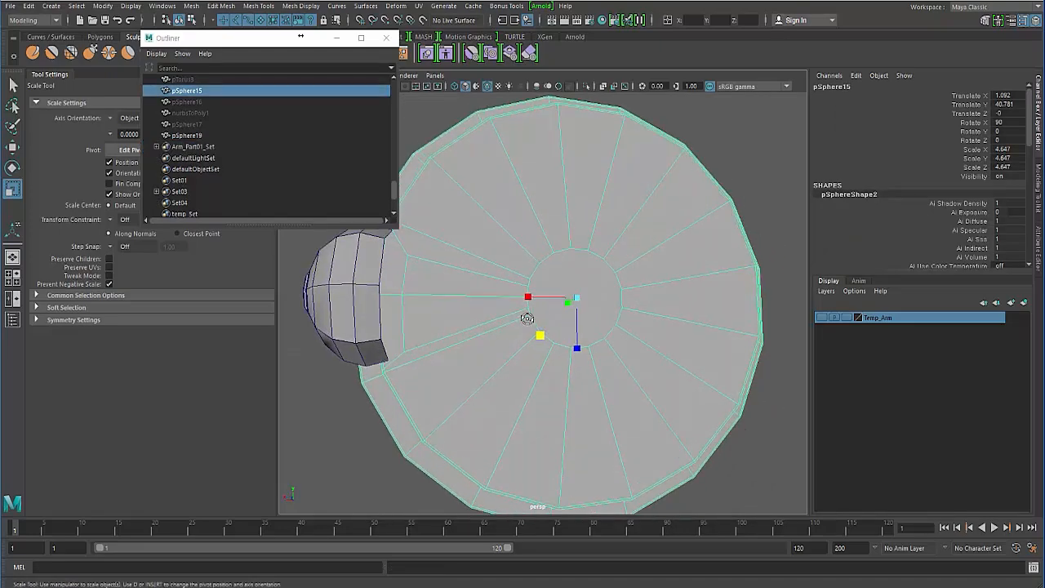
pyautogui.scroll(2, 531, 319)
pyautogui.keyDown('shift'); pyautogui.moveTo(554, 267); pyautogui.dragTo(544, 261, button='right'); pyautogui.keyUp('shift')
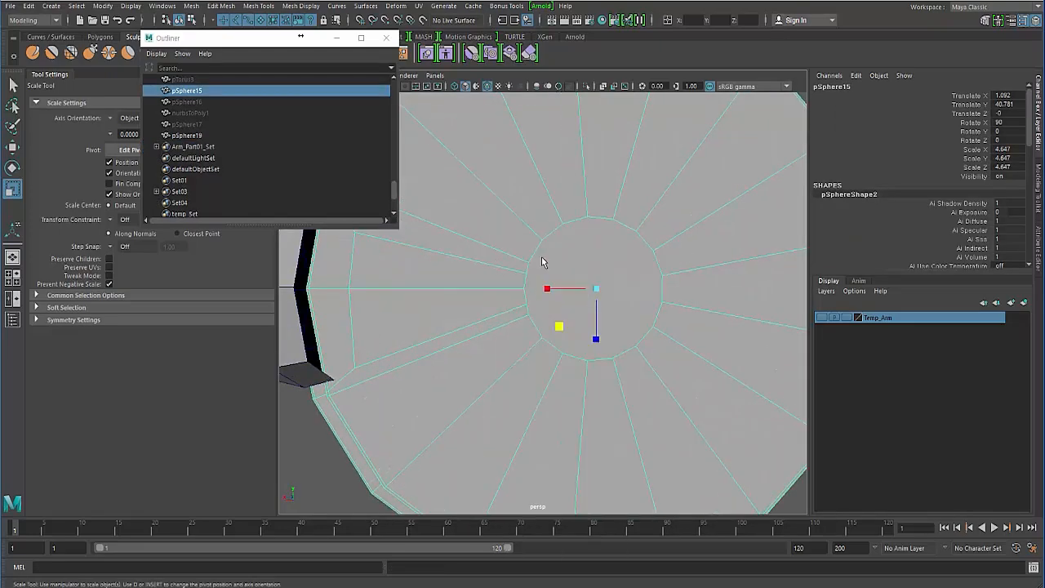
pyautogui.click(588, 217)
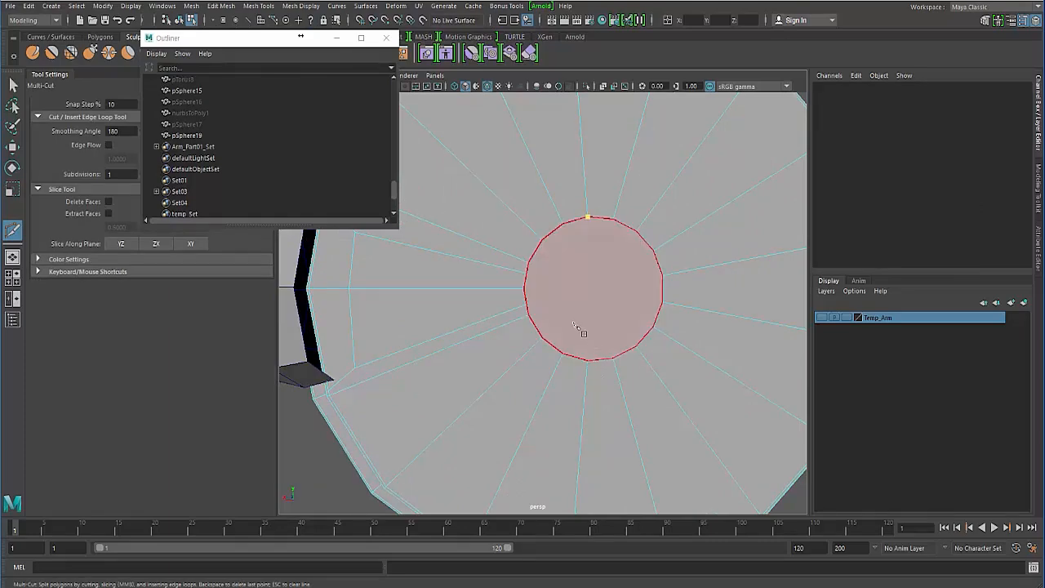
pyautogui.press('Escape')
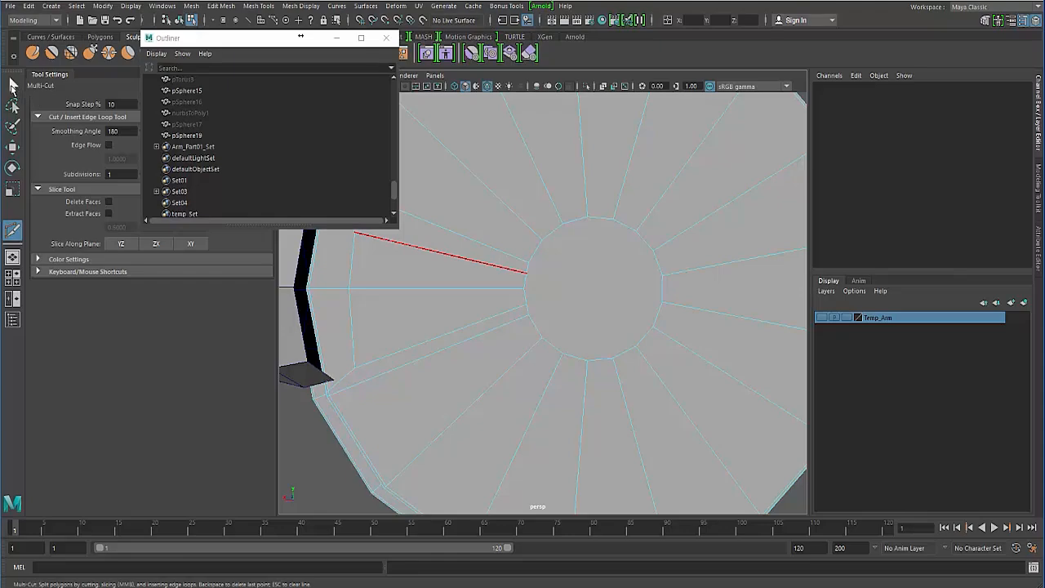
pyautogui.click(528, 315)
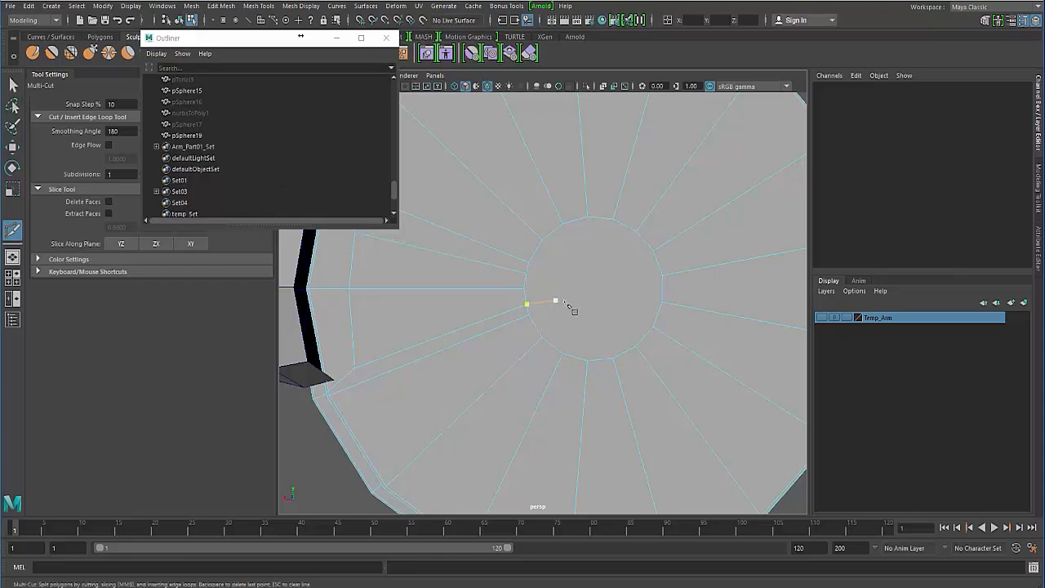
# Delete the round central face on the flat side of the notched hemisphere, and return to object selection.
pyautogui.keyDown('shift'); pyautogui.moveTo(569, 304); pyautogui.dragTo(578, 285, button='right'); pyautogui.keyUp('shift')
pyautogui.press('q')
pyautogui.click(595, 285)
pyautogui.press('Delete')
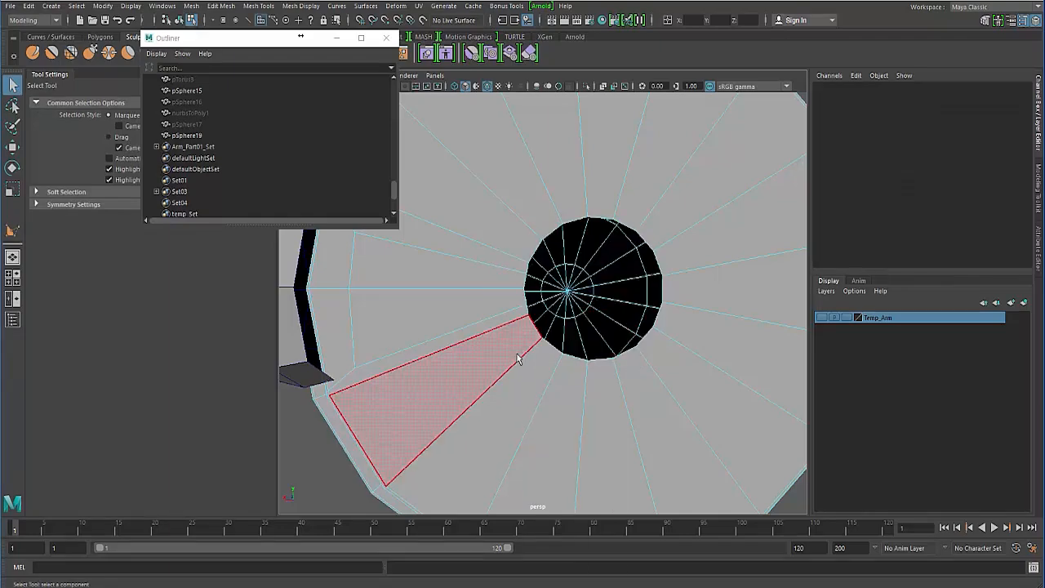
pyautogui.keyDown('alt'); pyautogui.moveTo(510, 358); pyautogui.dragTo(549, 356); pyautogui.keyUp('alt')
pyautogui.keyDown('alt'); pyautogui.moveTo(549, 355); pyautogui.dragTo(461, 343, button='right'); pyautogui.keyUp('alt')
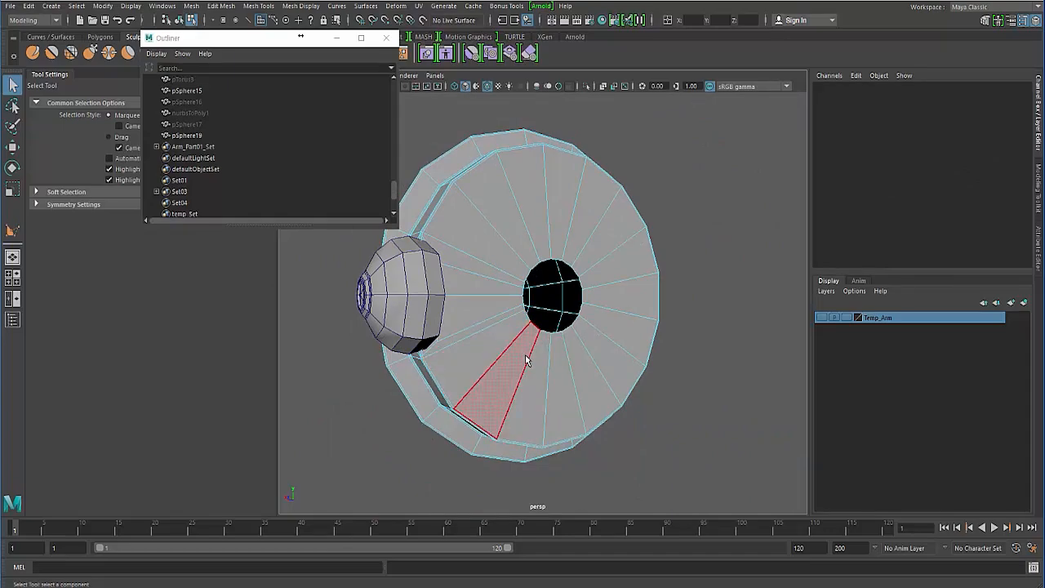
pyautogui.press('F8')
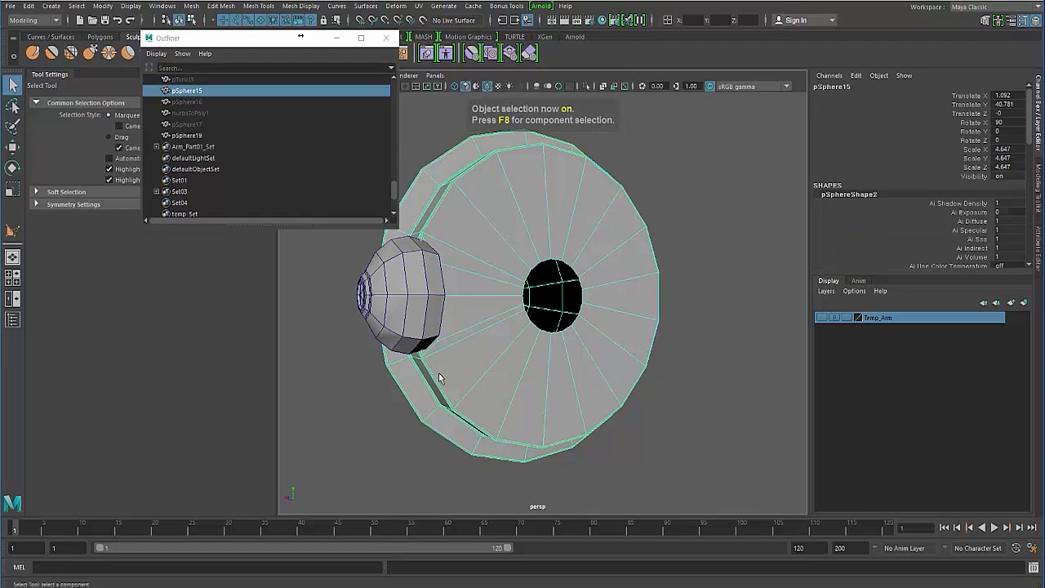
# Duplicate the notched hemisphere in place.
pyautogui.keyDown('alt'); pyautogui.moveTo(438, 372); pyautogui.dragTo(483, 374); pyautogui.keyUp('alt')
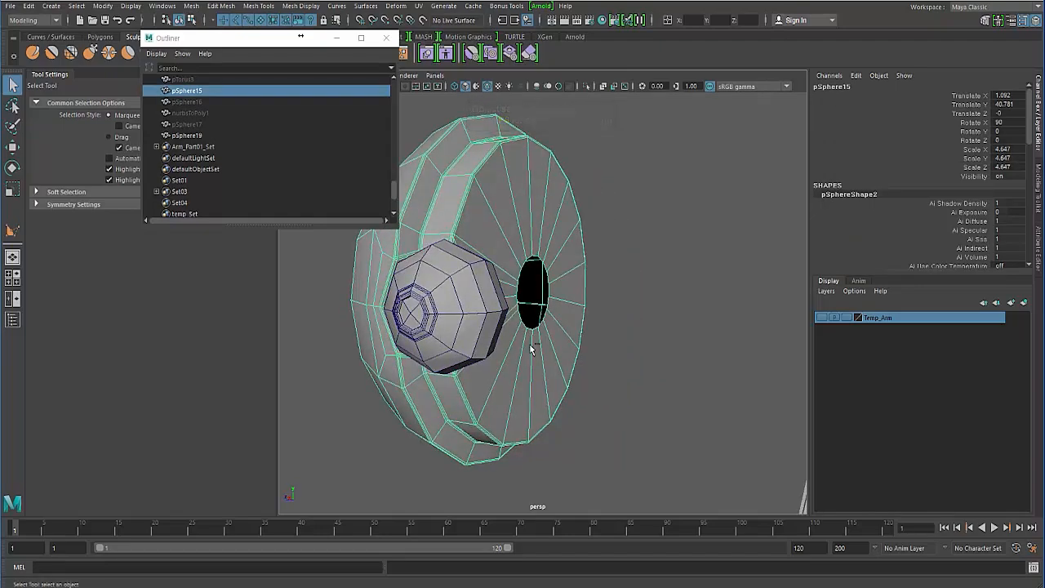
pyautogui.hotkey('ctrl', 'd')
# Try a Scale Z of -4.647 and a smaller Y scale on the duplicate hemisphere, and undo both changes.
pyautogui.click(1002, 166)
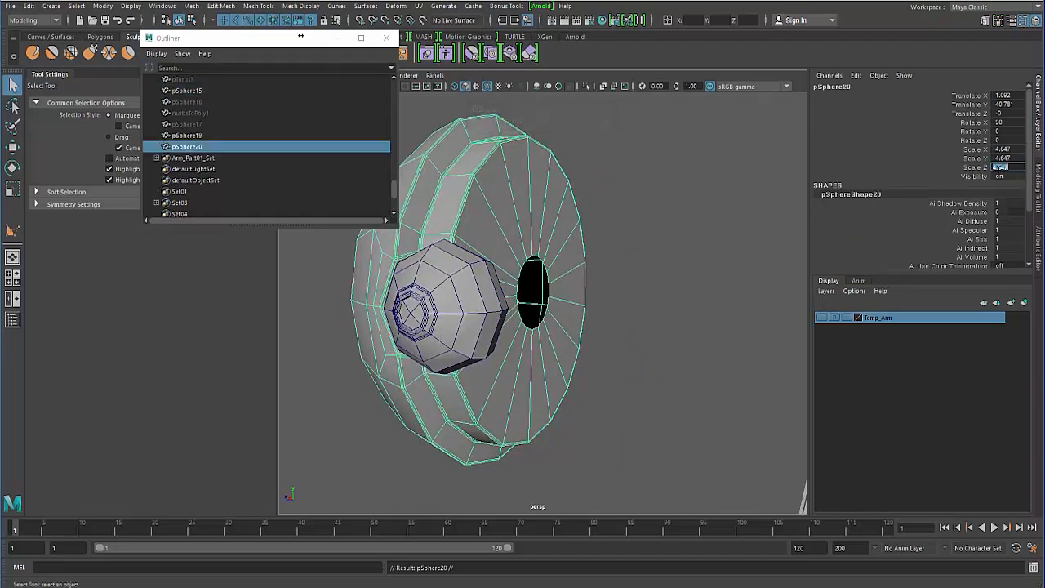
pyautogui.write('-')
pyautogui.press('Return')
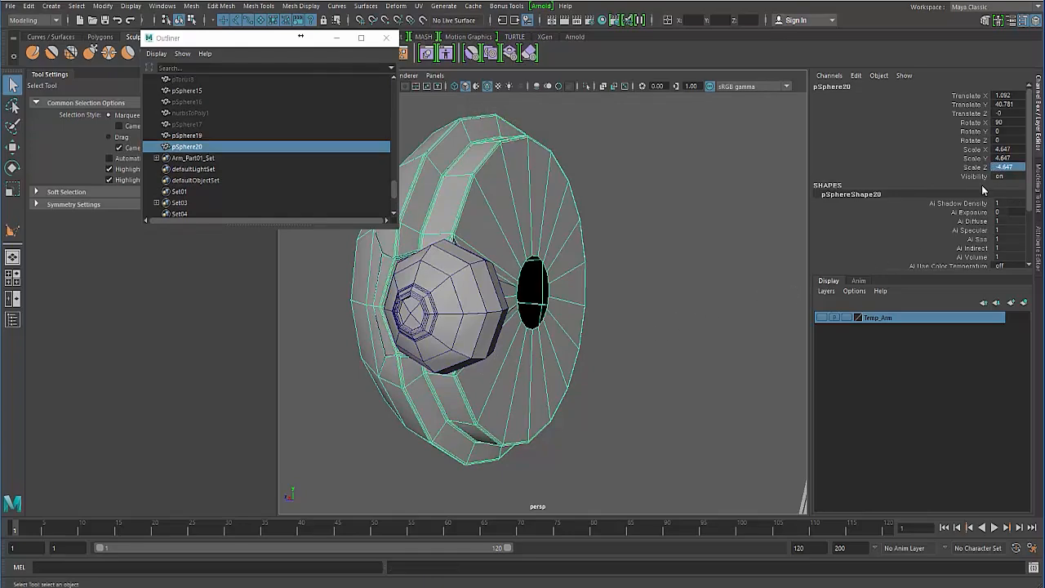
pyautogui.keyDown('alt'); pyautogui.moveTo(535, 340); pyautogui.dragTo(455, 353); pyautogui.keyUp('alt')
pyautogui.press('r')
pyautogui.moveTo(488, 298); pyautogui.dragTo(572, 299)
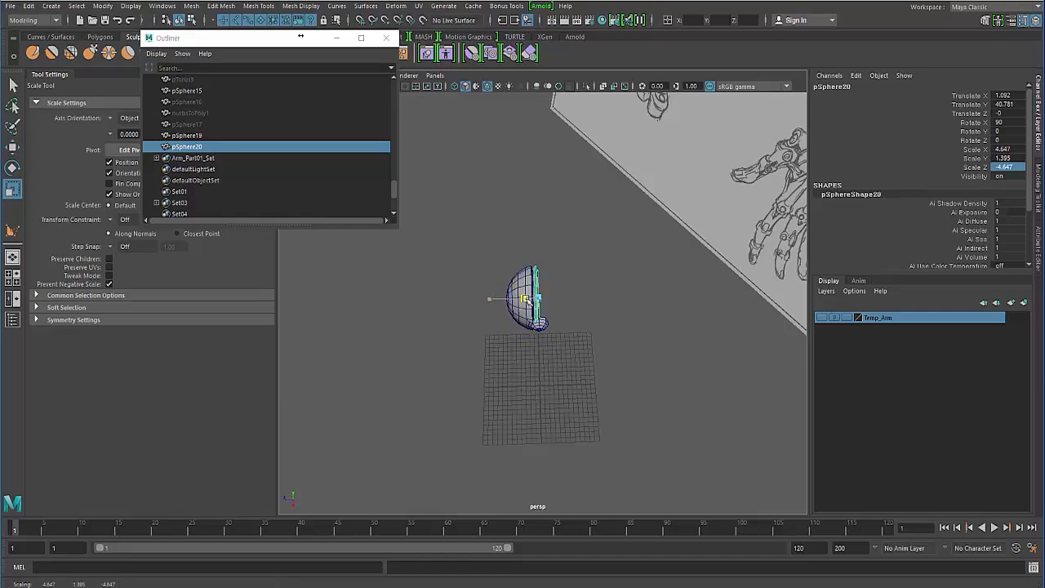
pyautogui.hotkey('ctrl', 'z')
pyautogui.hotkey('ctrl', 'z')
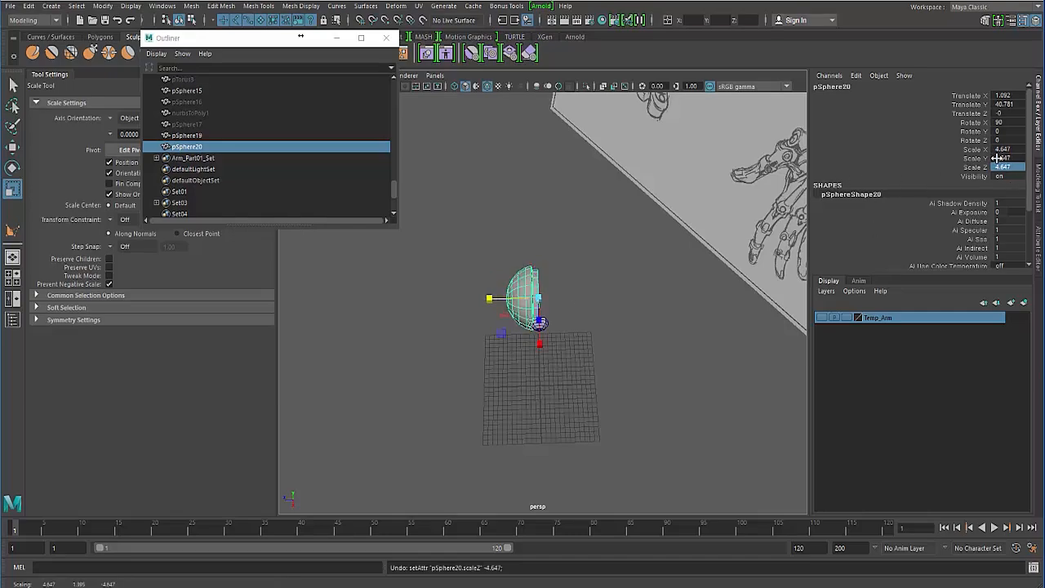
# Mirror the duplicate hemisphere to the opposite side by setting its Scale Y to -4.647, and deselect it.
pyautogui.doubleClick(997, 158)
pyautogui.write('-4.647')
pyautogui.press('Return')
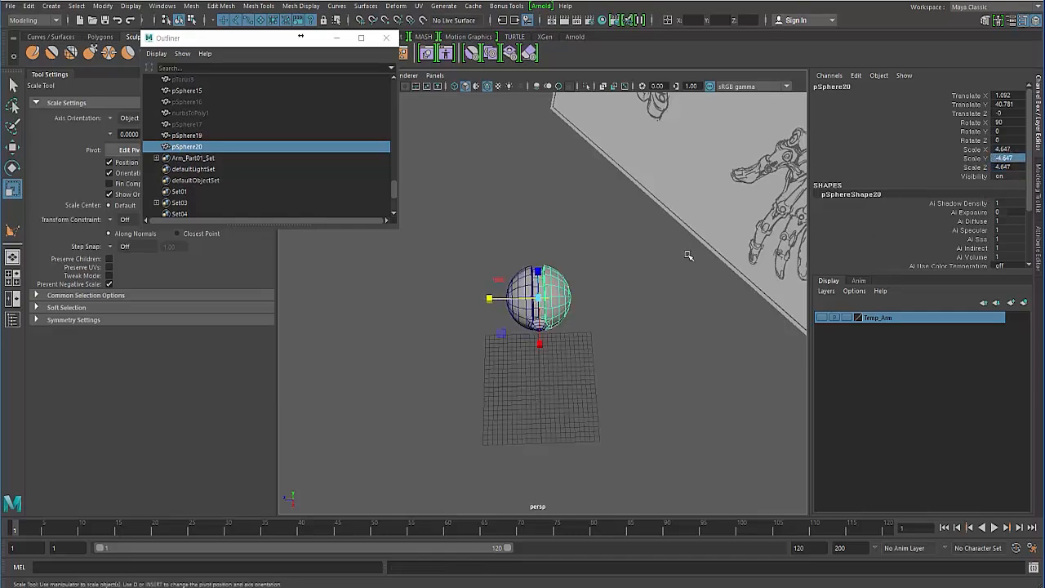
pyautogui.click(490, 354)
# Examine how the two mirrored hemispheres and the ball between them fit together from several angles.
pyautogui.keyDown('alt'); pyautogui.moveTo(536, 362); pyautogui.dragTo(636, 298); pyautogui.keyUp('alt')
pyautogui.keyDown('alt'); pyautogui.moveTo(547, 257); pyautogui.dragTo(621, 245, button='right'); pyautogui.keyUp('alt')
pyautogui.keyDown('alt'); pyautogui.moveTo(514, 245); pyautogui.dragTo(482, 228); pyautogui.keyUp('alt')
pyautogui.keyDown('alt'); pyautogui.moveTo(507, 274); pyautogui.dragTo(488, 300, button='right'); pyautogui.keyUp('alt')
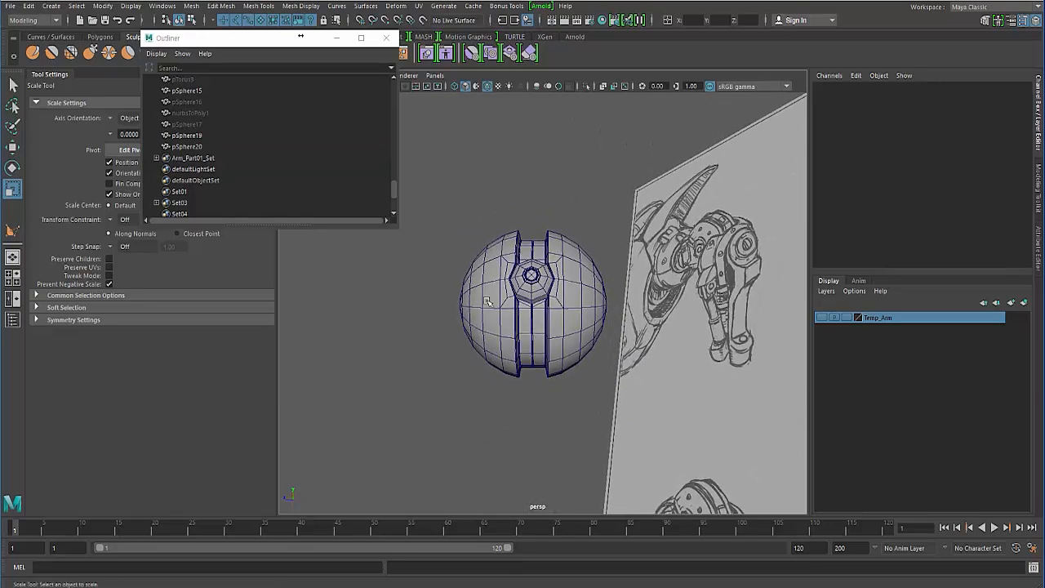
pyautogui.click(527, 336)
pyautogui.click(459, 218)
pyautogui.keyDown('alt'); pyautogui.moveTo(445, 293); pyautogui.dragTo(597, 318); pyautogui.keyUp('alt')
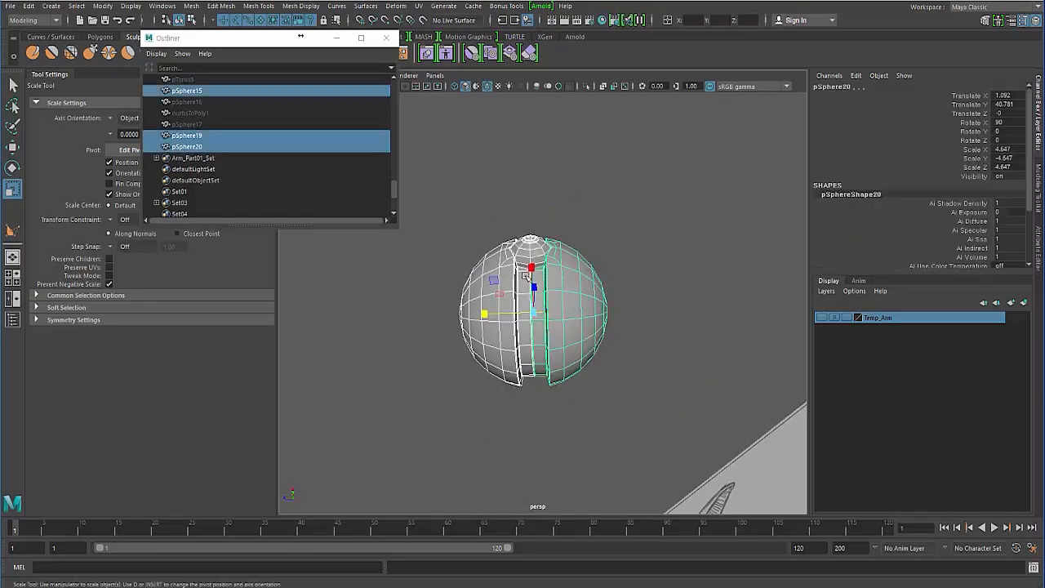
pyautogui.keyDown('alt'); pyautogui.moveTo(445, 260); pyautogui.dragTo(450, 380); pyautogui.keyUp('alt')
pyautogui.click(446, 296)
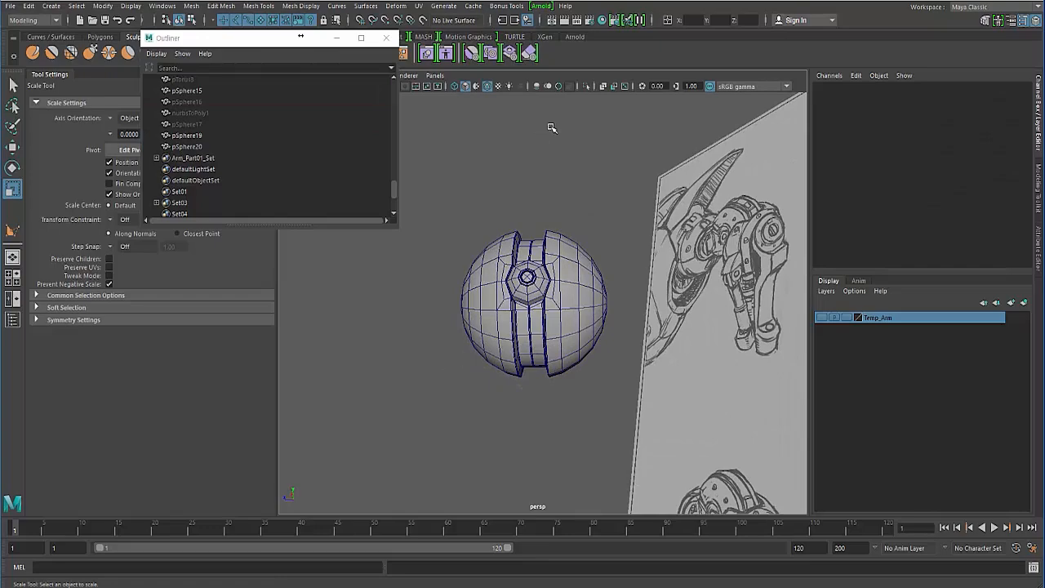
# Bring back the last hidden parts of the arm around the ball joint.
pyautogui.keyDown('alt'); pyautogui.moveTo(480, 237); pyautogui.dragTo(482, 221); pyautogui.keyUp('alt')
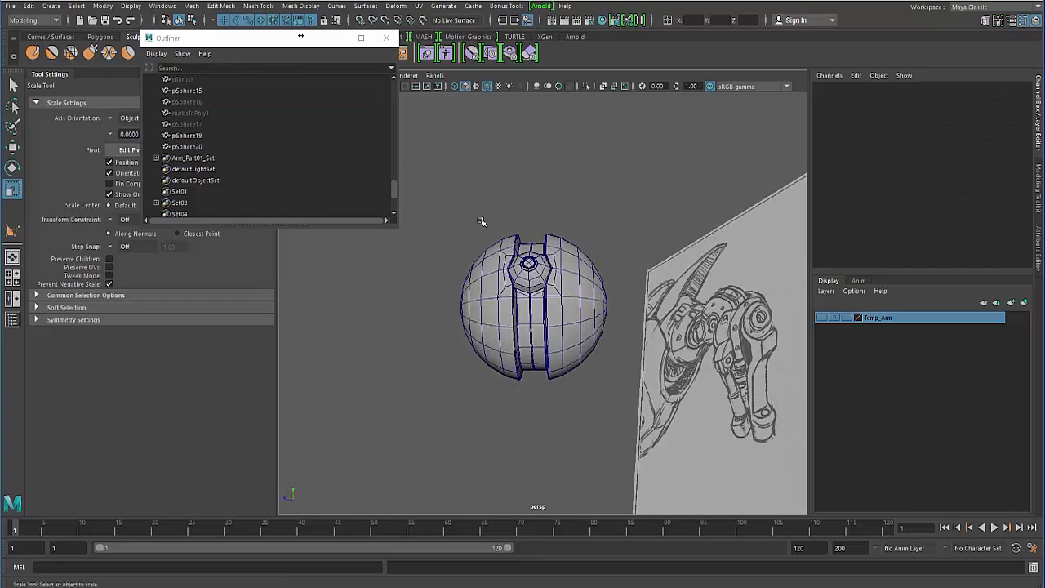
pyautogui.hotkey('ctrl', 'shift', 'h')
pyautogui.keyDown('alt'); pyautogui.moveTo(439, 298); pyautogui.dragTo(572, 303); pyautogui.keyUp('alt')
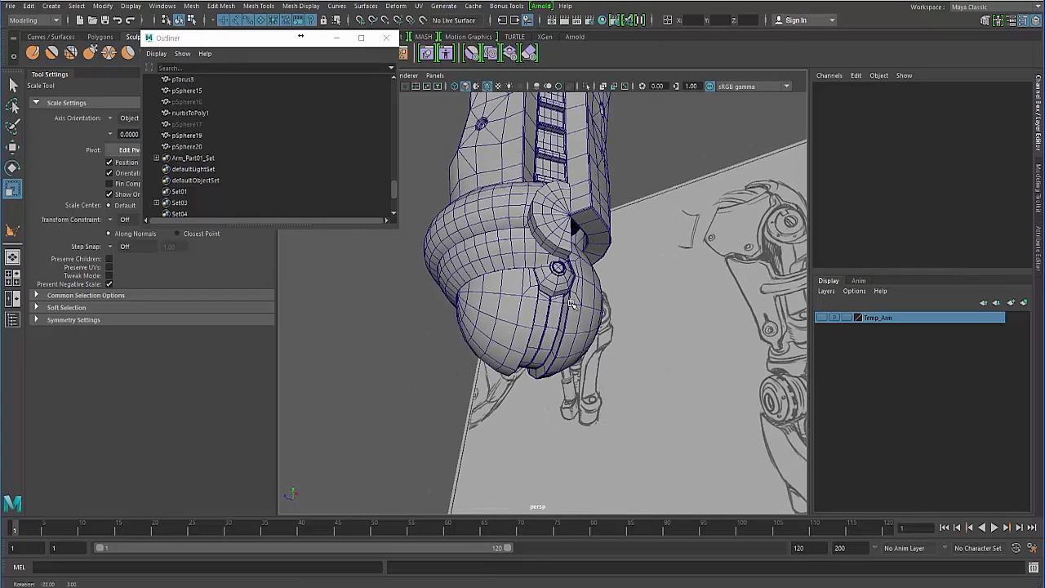
# Group the two hemispheres and the ball between them, and centre the new group's pivot.
pyautogui.click(540, 290)
pyautogui.keyDown('shift'); pyautogui.click(577, 285); pyautogui.keyUp('shift')
pyautogui.keyDown('shift'); pyautogui.click(569, 322); pyautogui.keyUp('shift')
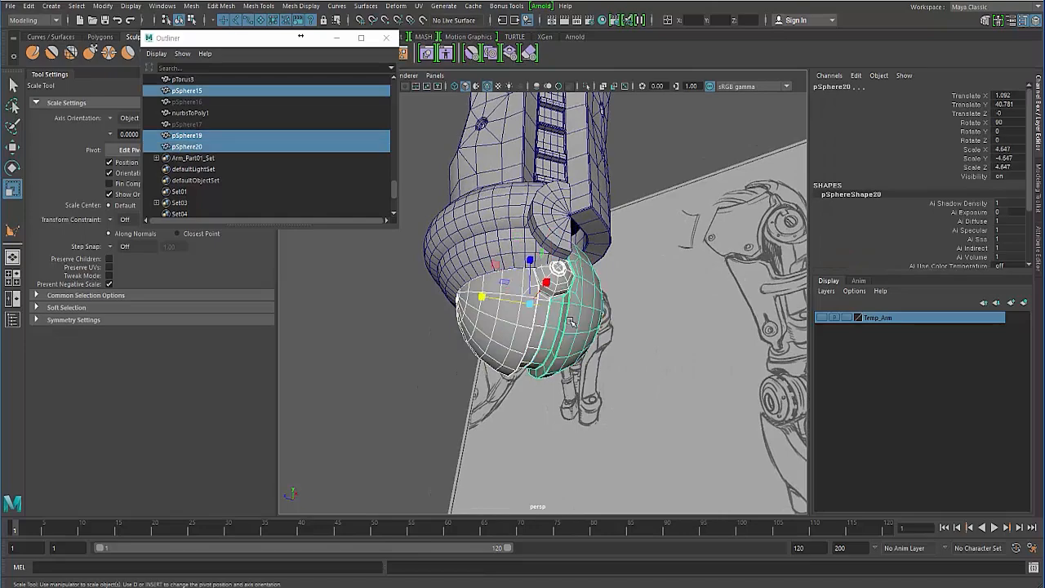
pyautogui.hotkey('ctrl', 'g')
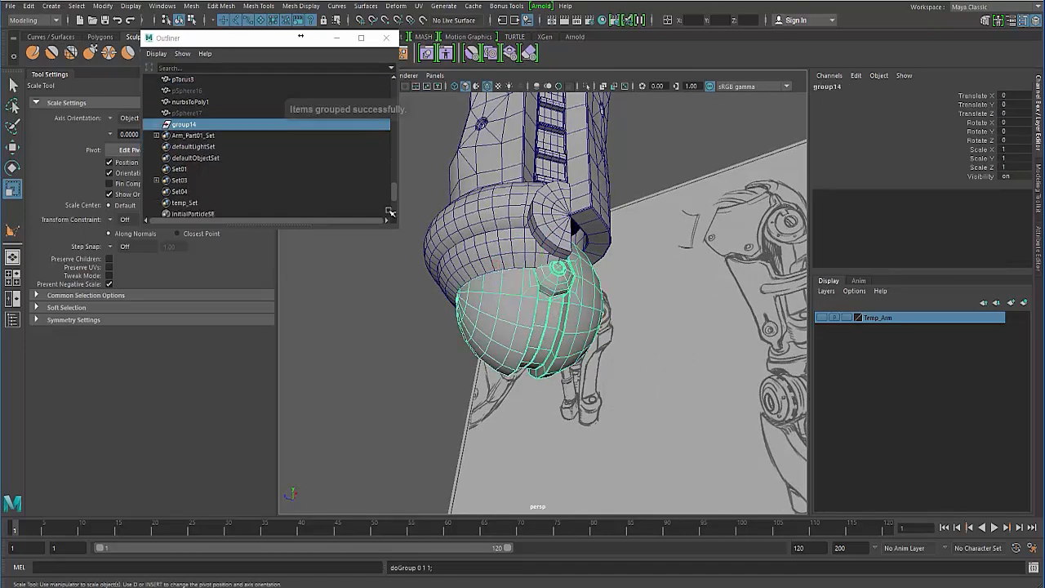
pyautogui.click(103, 6)
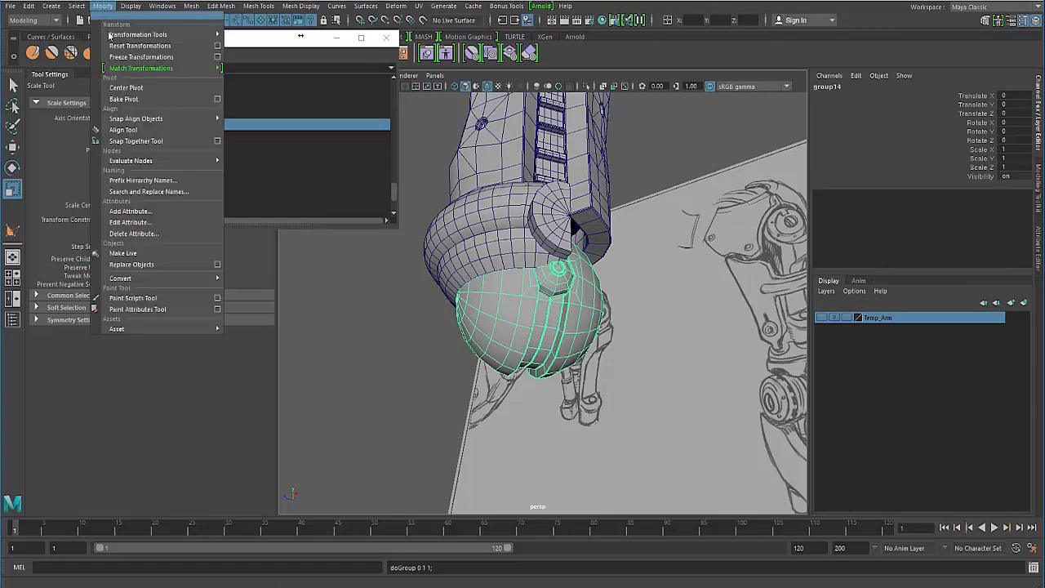
pyautogui.click(125, 87)
# Rotate the joint group about -24 degrees around Z, fine-tune its tilt under the wrist, and deselect it.
pyautogui.press('e')
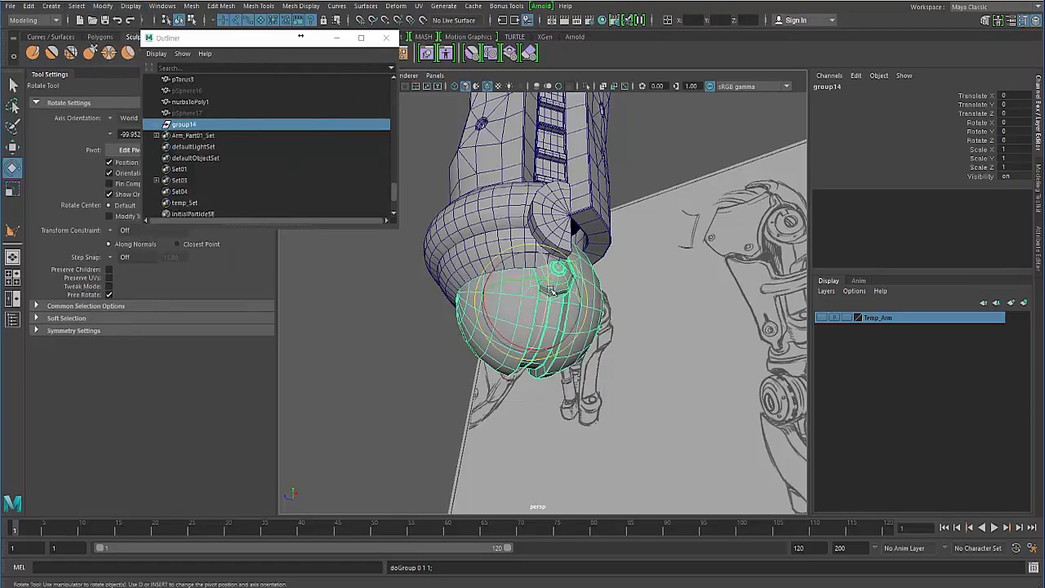
pyautogui.moveTo(547, 265)
pyautogui.mouseDown()
pyautogui.moveTo(540, 288)
pyautogui.moveTo(536, 279)
pyautogui.mouseUp()
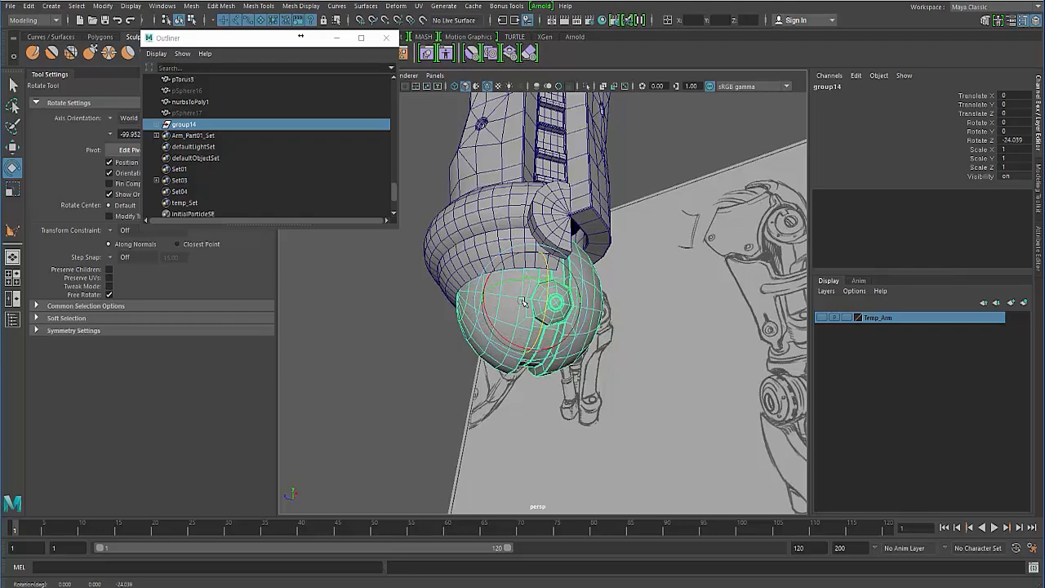
pyautogui.click(375, 331)
pyautogui.keyDown('alt'); pyautogui.moveTo(463, 302); pyautogui.dragTo(512, 295); pyautogui.keyUp('alt')
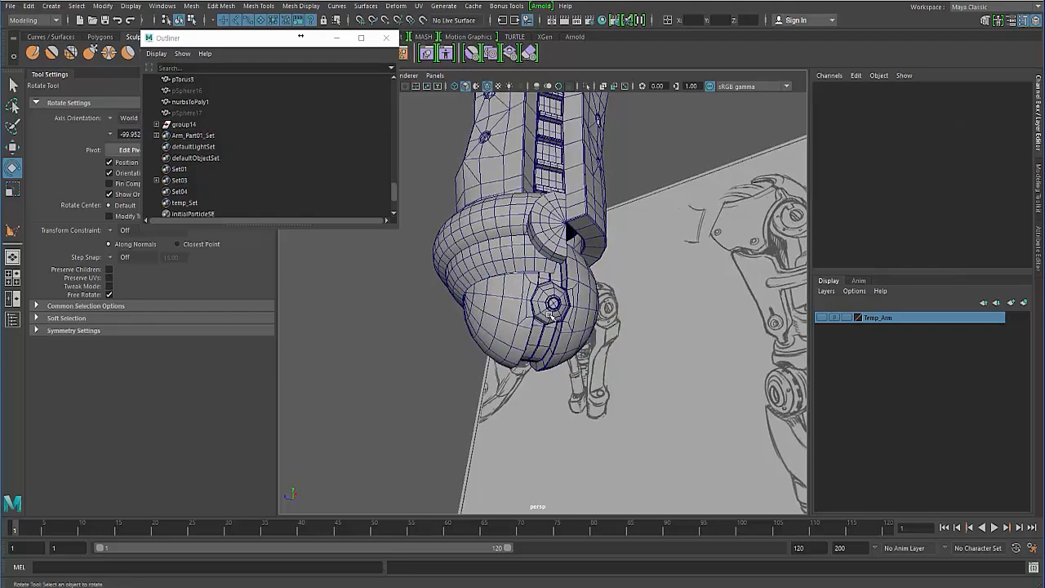
pyautogui.click(513, 306)
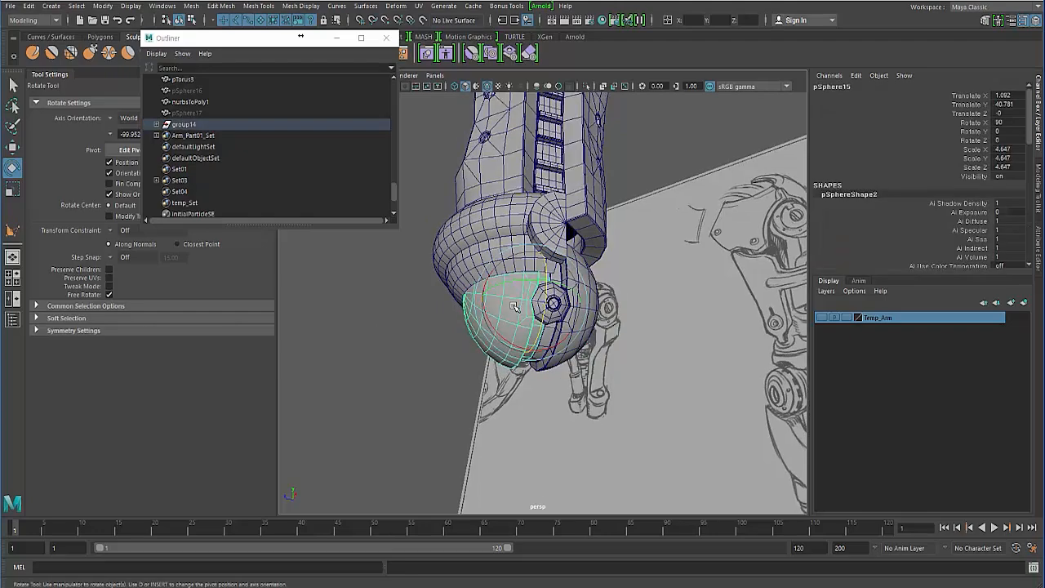
pyautogui.moveTo(544, 265); pyautogui.dragTo(542, 270)
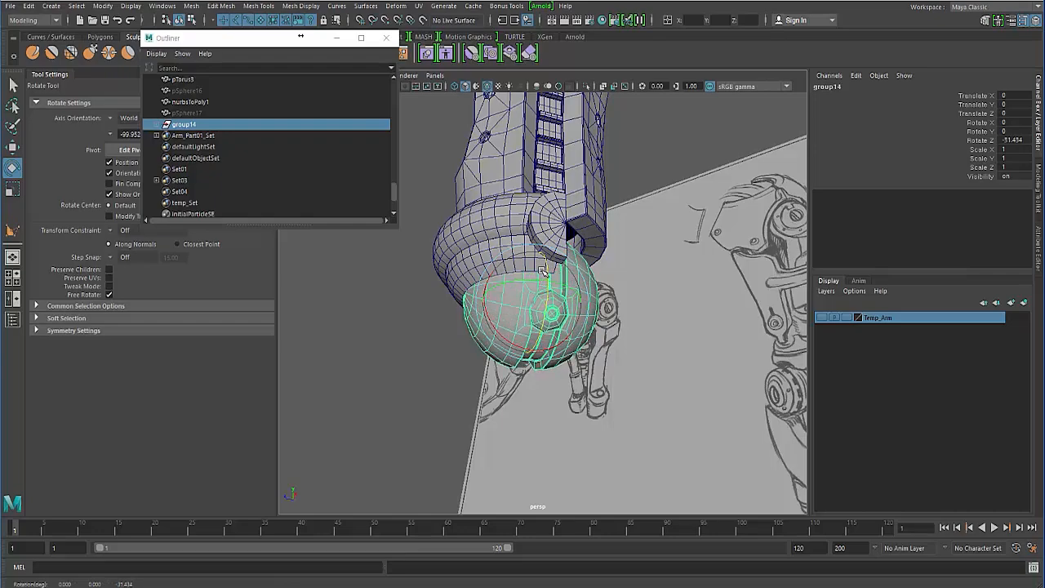
pyautogui.click(417, 346)
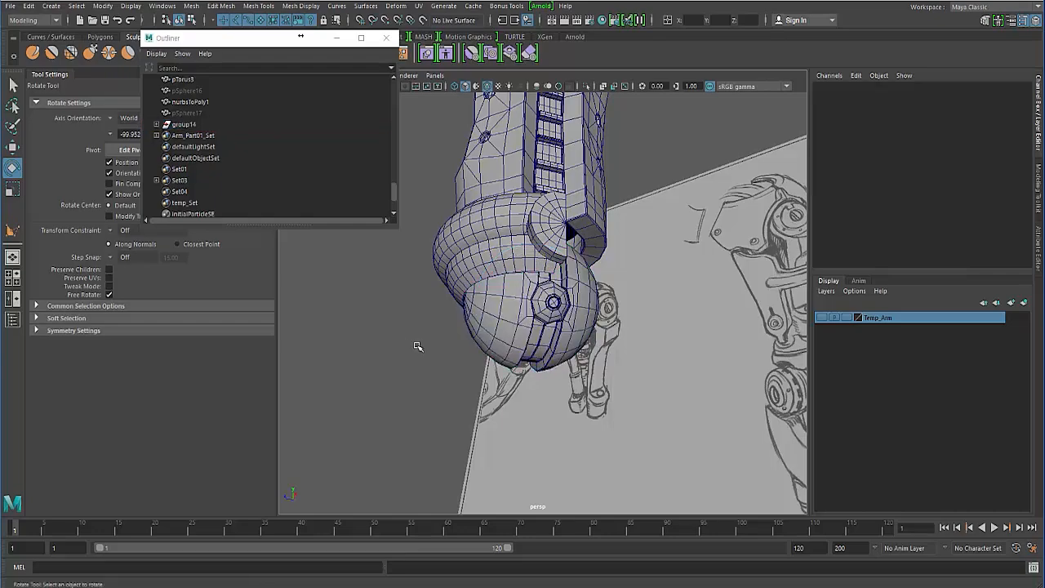
# Select the thin ring between the thick wrist band and the ball joint, and switch it to face selection.
pyautogui.keyDown('alt'); pyautogui.moveTo(431, 353); pyautogui.dragTo(483, 307); pyautogui.keyUp('alt')
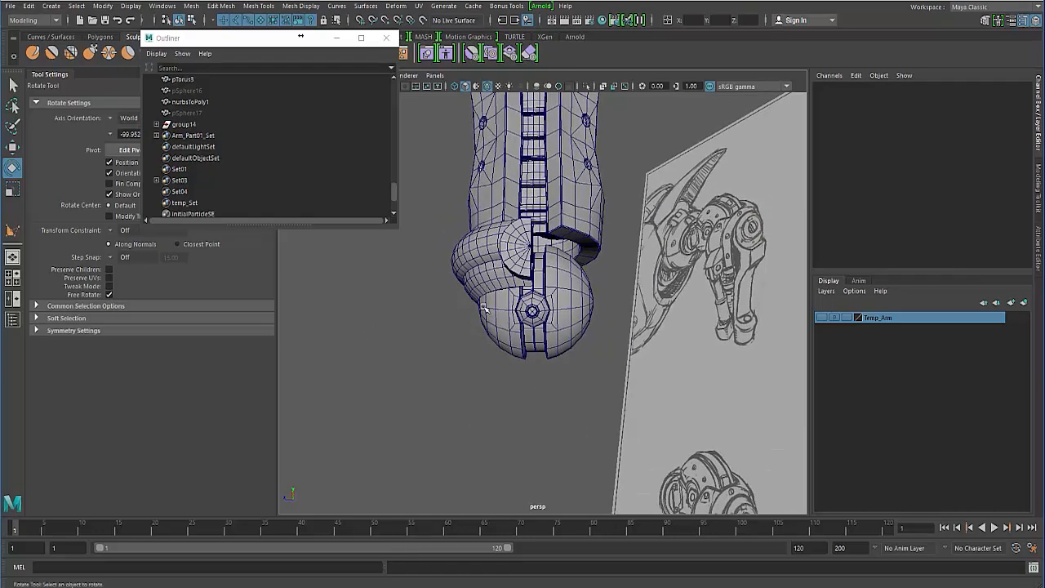
pyautogui.keyDown('alt'); pyautogui.moveTo(552, 325); pyautogui.dragTo(531, 323); pyautogui.keyUp('alt')
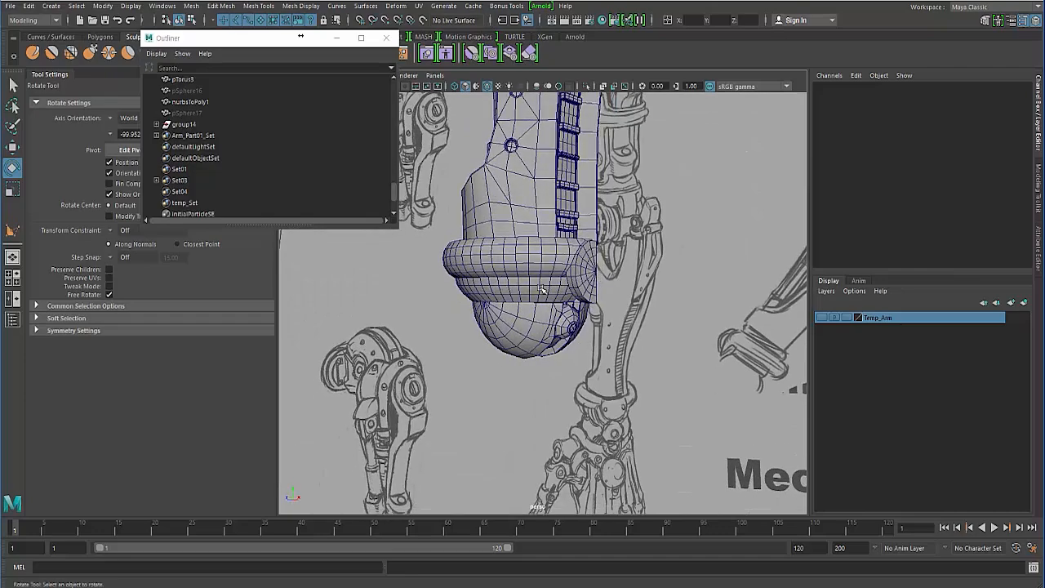
pyautogui.click(530, 323)
pyautogui.keyDown('alt'); pyautogui.moveTo(447, 347); pyautogui.dragTo(478, 361); pyautogui.keyUp('alt')
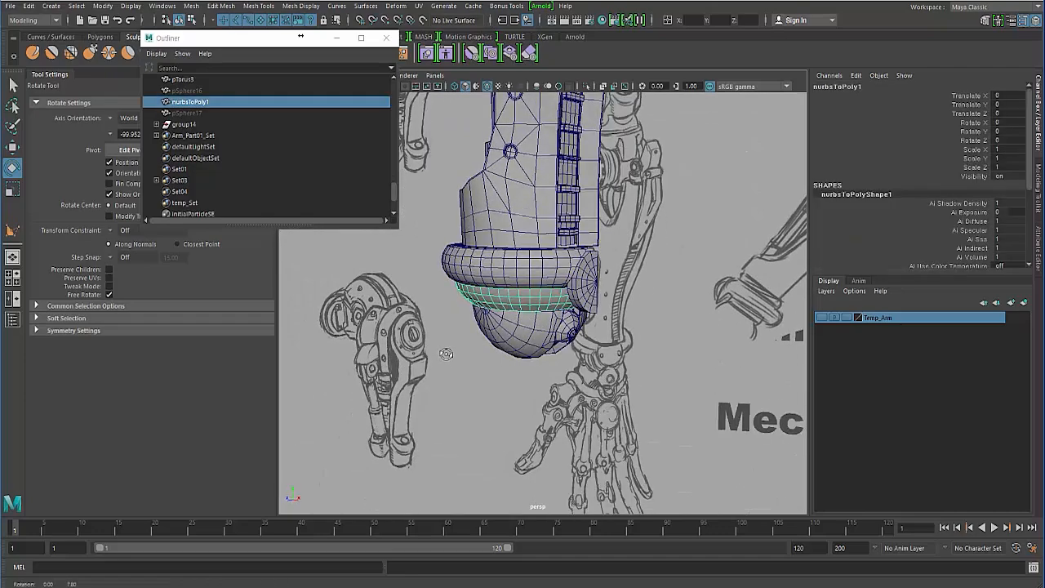
pyautogui.click(485, 302)
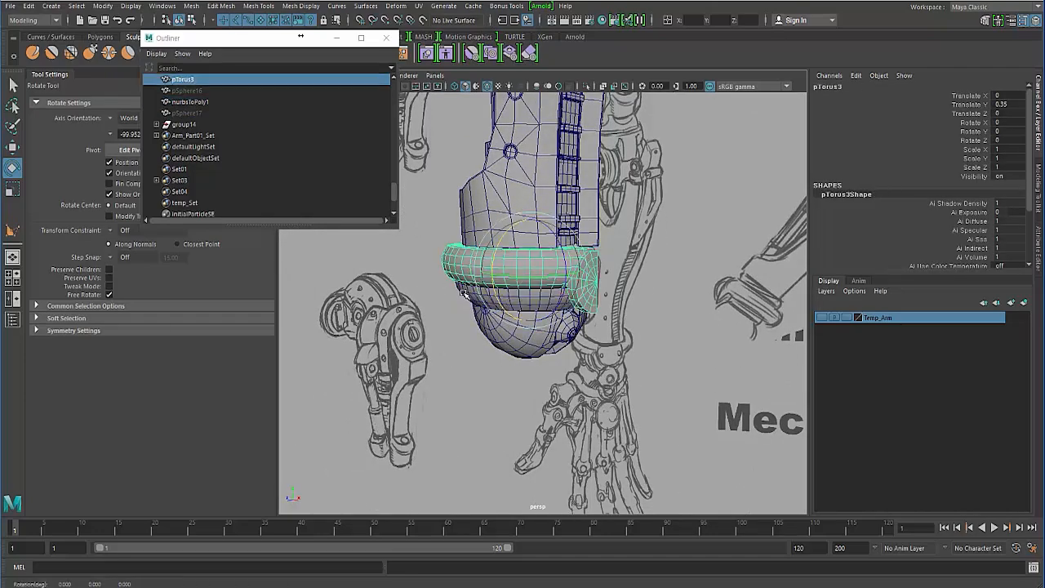
pyautogui.click(476, 310)
pyautogui.keyDown('alt'); pyautogui.moveTo(536, 313); pyautogui.dragTo(659, 285); pyautogui.keyUp('alt')
pyautogui.moveTo(483, 338)
pyautogui.keyDown('alt'); pyautogui.mouseDown()
pyautogui.moveTo(576, 337)
pyautogui.moveTo(474, 385)
pyautogui.mouseUp(); pyautogui.keyUp('alt')
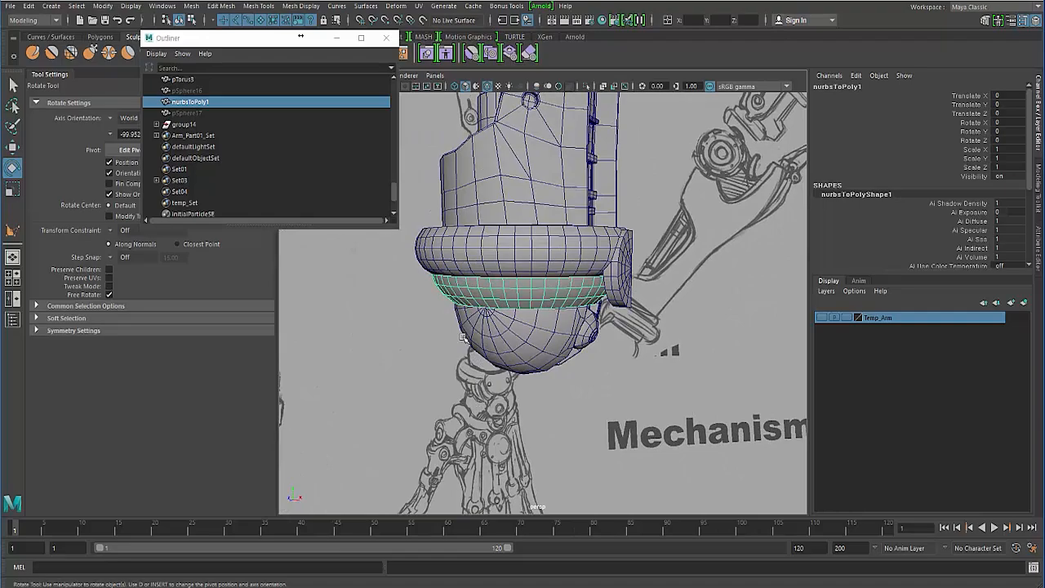
pyautogui.keyDown('alt'); pyautogui.moveTo(463, 337); pyautogui.dragTo(501, 297); pyautogui.keyUp('alt')
pyautogui.keyDown('alt'); pyautogui.moveTo(501, 296); pyautogui.dragTo(572, 270, button='right'); pyautogui.keyUp('alt')
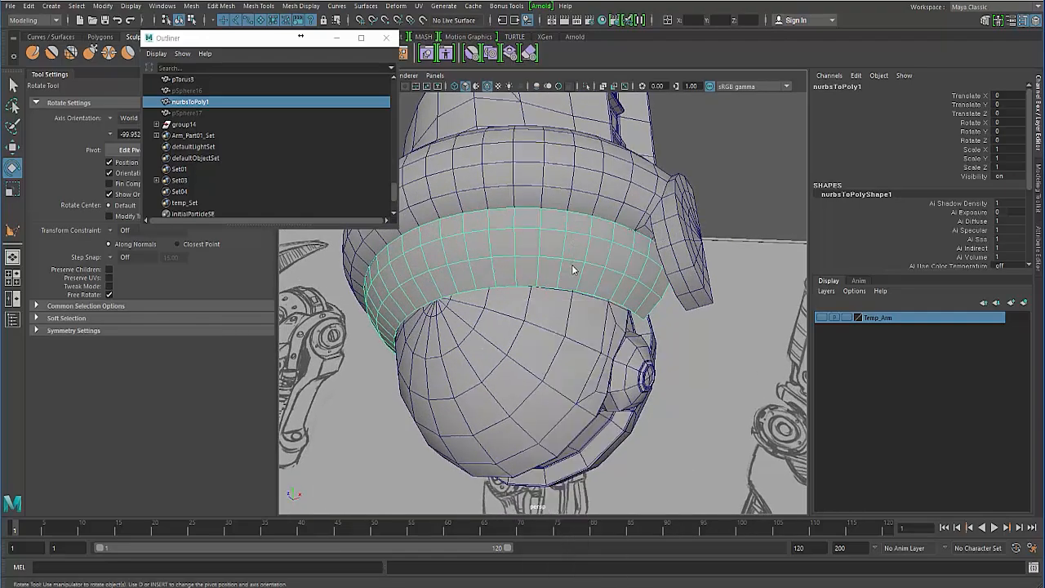
pyautogui.keyDown('alt'); pyautogui.moveTo(573, 270); pyautogui.dragTo(506, 254); pyautogui.keyUp('alt')
pyautogui.keyDown('alt'); pyautogui.moveTo(599, 252); pyautogui.dragTo(556, 229); pyautogui.keyUp('alt')
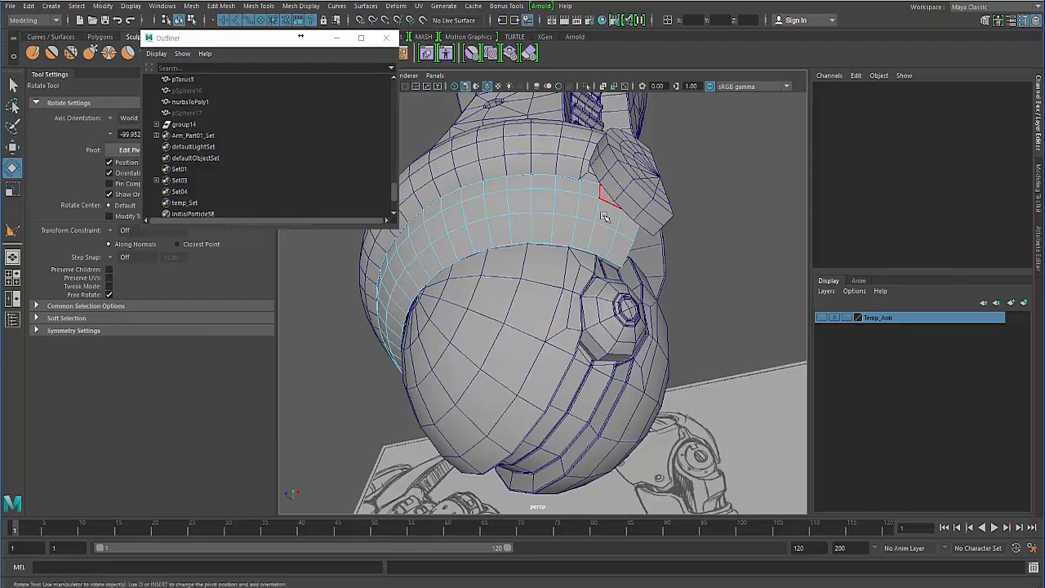
# Select every second column of faces all the way around the thin ring.
pyautogui.click(608, 204)
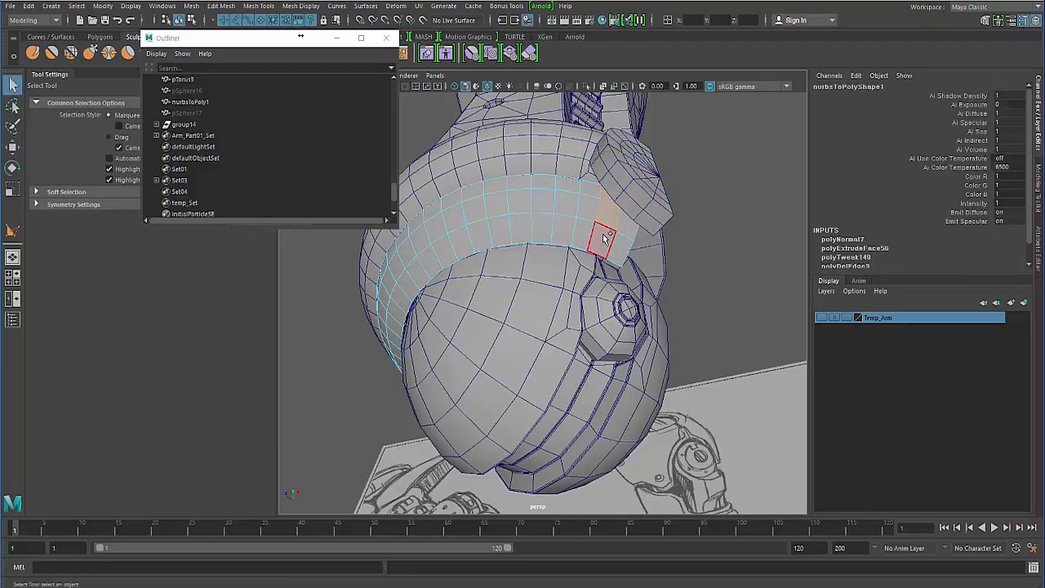
pyautogui.keyDown('alt'); pyautogui.moveTo(479, 245); pyautogui.dragTo(556, 234); pyautogui.keyUp('alt')
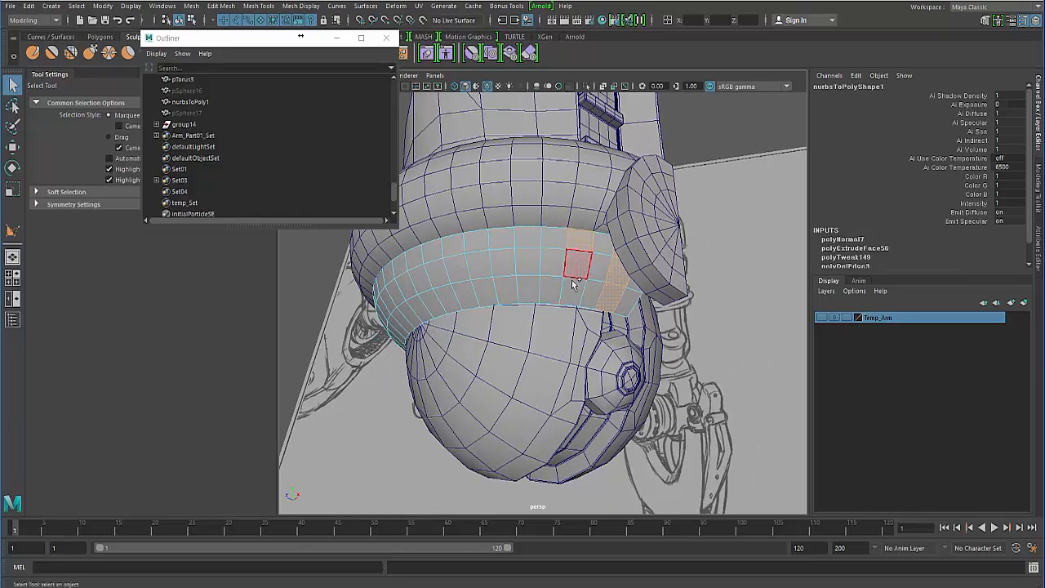
pyautogui.keyDown('shift'); pyautogui.click(527, 239); pyautogui.keyUp('shift')
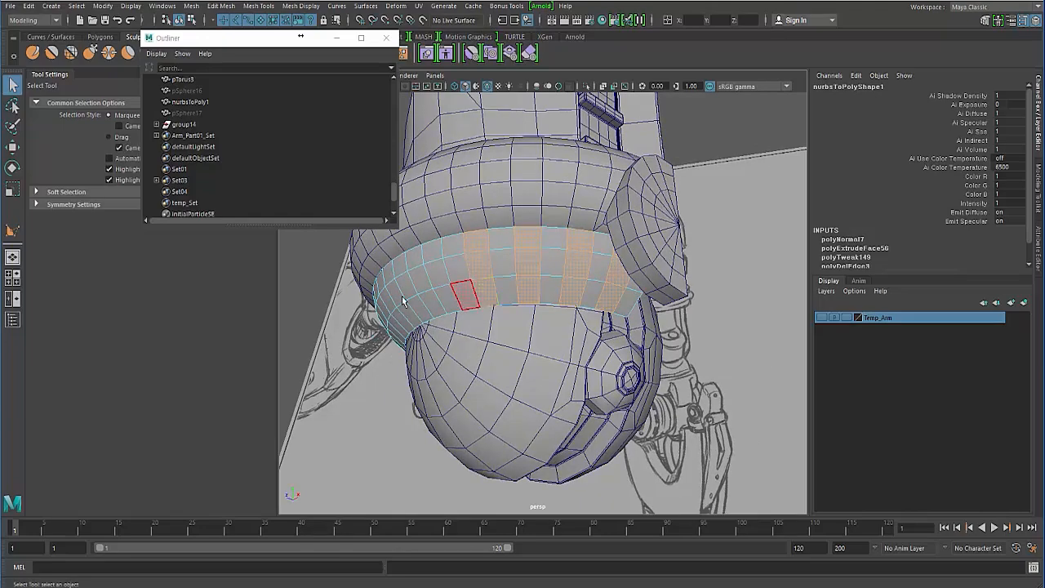
pyautogui.keyDown('alt'); pyautogui.moveTo(401, 301); pyautogui.dragTo(493, 252); pyautogui.keyUp('alt')
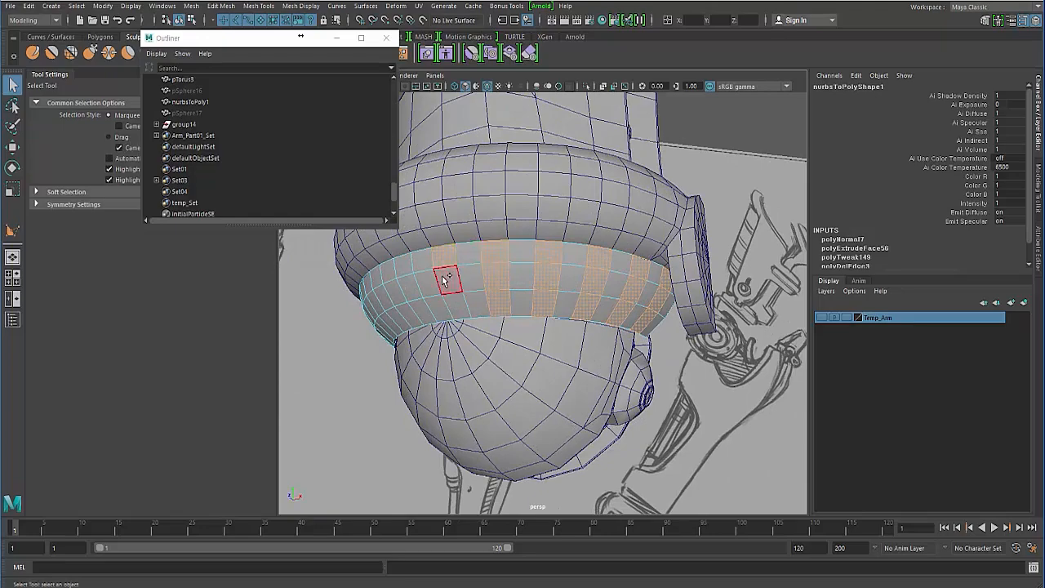
pyautogui.keyDown('alt'); pyautogui.moveTo(447, 309); pyautogui.dragTo(501, 272); pyautogui.keyUp('alt')
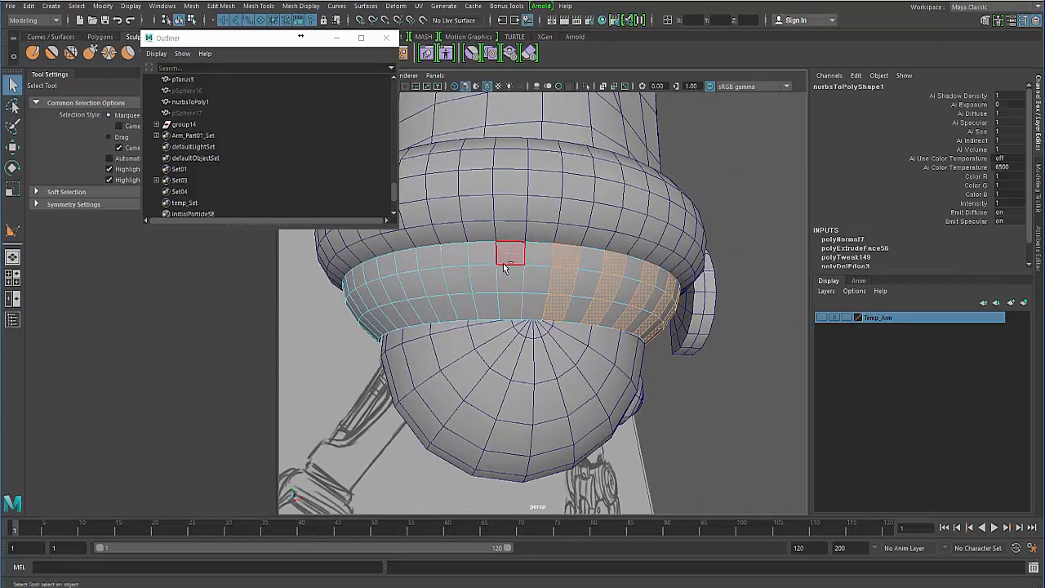
pyautogui.keyDown('shift'); pyautogui.click(507, 282); pyautogui.keyUp('shift')
pyautogui.keyDown('shift'); pyautogui.click(508, 305); pyautogui.keyUp('shift')
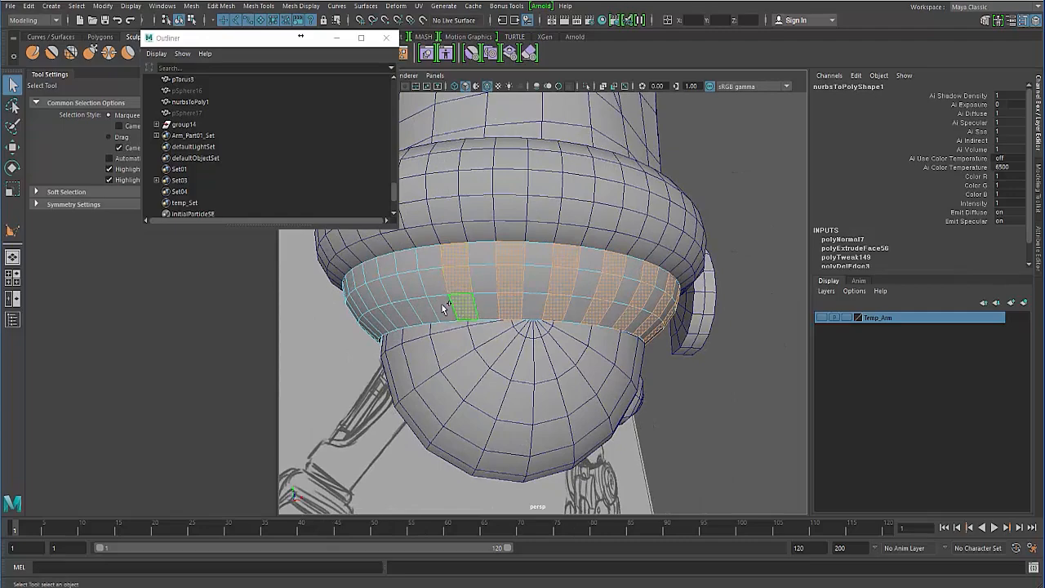
pyautogui.keyDown('alt'); pyautogui.moveTo(441, 308); pyautogui.dragTo(516, 272); pyautogui.keyUp('alt')
pyautogui.keyDown('shift'); pyautogui.click(524, 258); pyautogui.keyUp('shift')
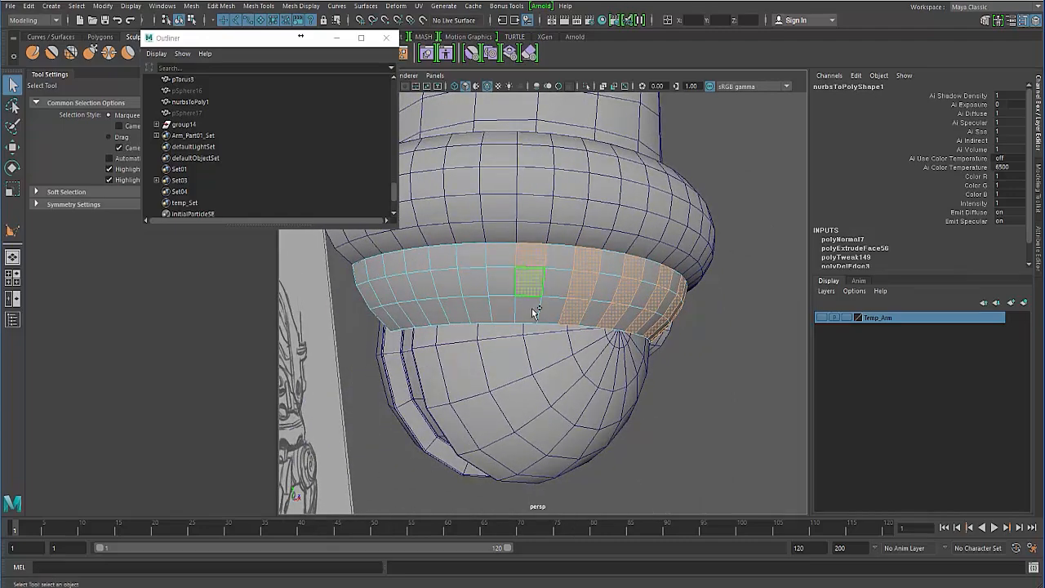
pyautogui.keyDown('shift'); pyautogui.click(480, 259); pyautogui.keyUp('shift')
pyautogui.keyDown('shift'); pyautogui.click(473, 291); pyautogui.keyUp('shift')
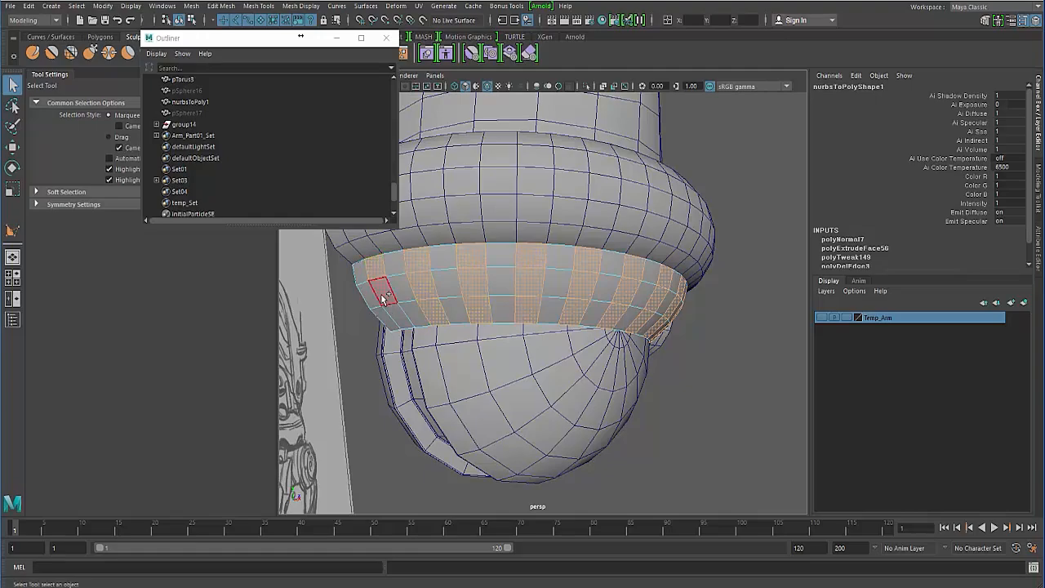
# Try extruding the alternating face columns around the ring.
pyautogui.keyDown('alt'); pyautogui.moveTo(395, 321); pyautogui.dragTo(465, 206); pyautogui.keyUp('alt')
pyautogui.keyDown('shift'); pyautogui.rightClick(465, 206); pyautogui.keyUp('shift')
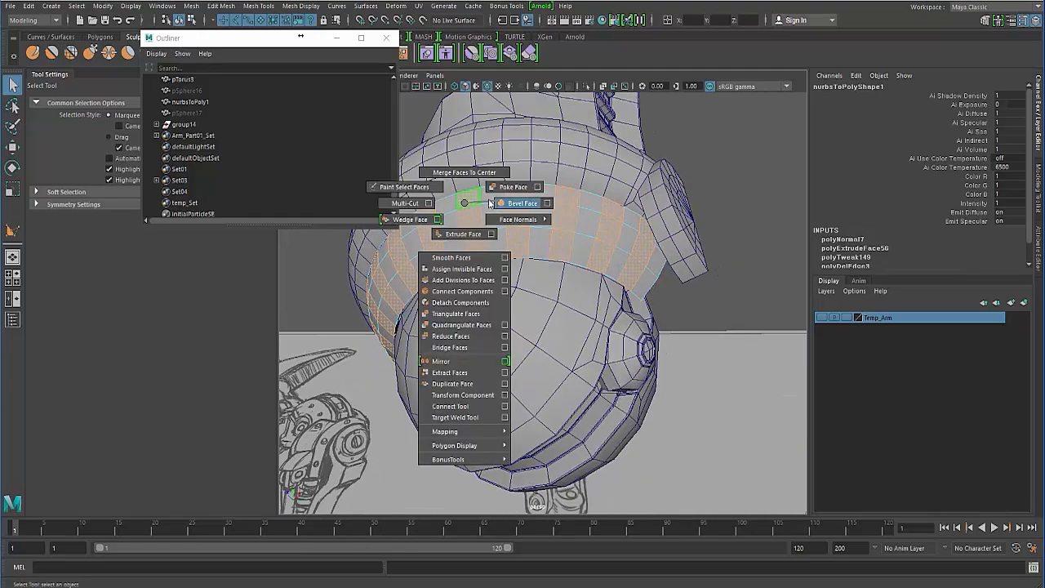
pyautogui.keyDown('shift'); pyautogui.moveTo(467, 222); pyautogui.dragTo(463, 235, button='right'); pyautogui.keyUp('shift')
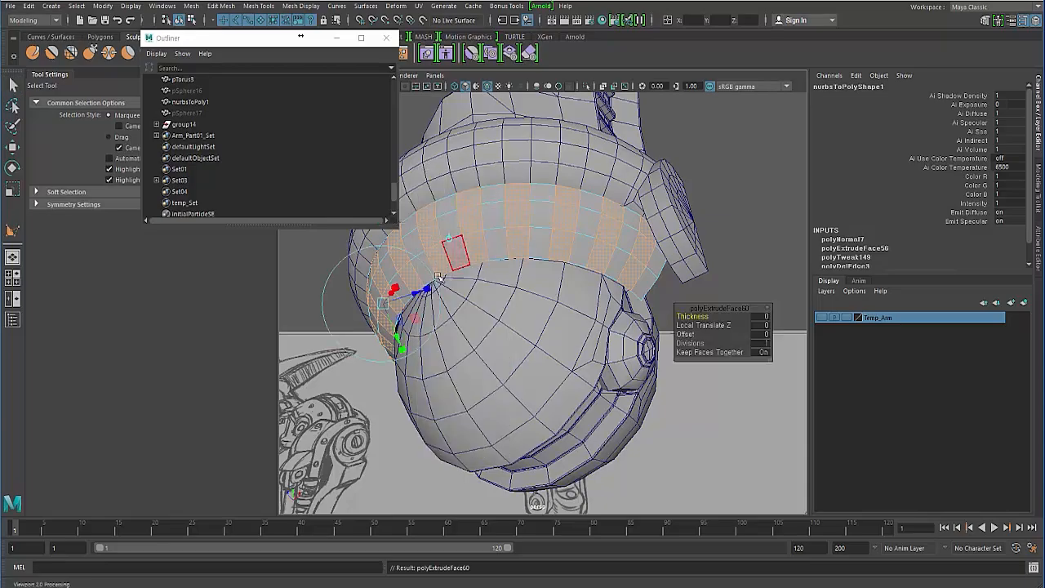
pyautogui.keyDown('alt'); pyautogui.moveTo(455, 249); pyautogui.dragTo(629, 419); pyautogui.keyUp('alt')
pyautogui.scroll(3, 518, 390)
pyautogui.moveTo(575, 324); pyautogui.dragTo(399, 354)
# Return to object selection and examine the extruded ring in smooth preview.
pyautogui.press('F8')
pyautogui.press('q')
pyautogui.press('3')
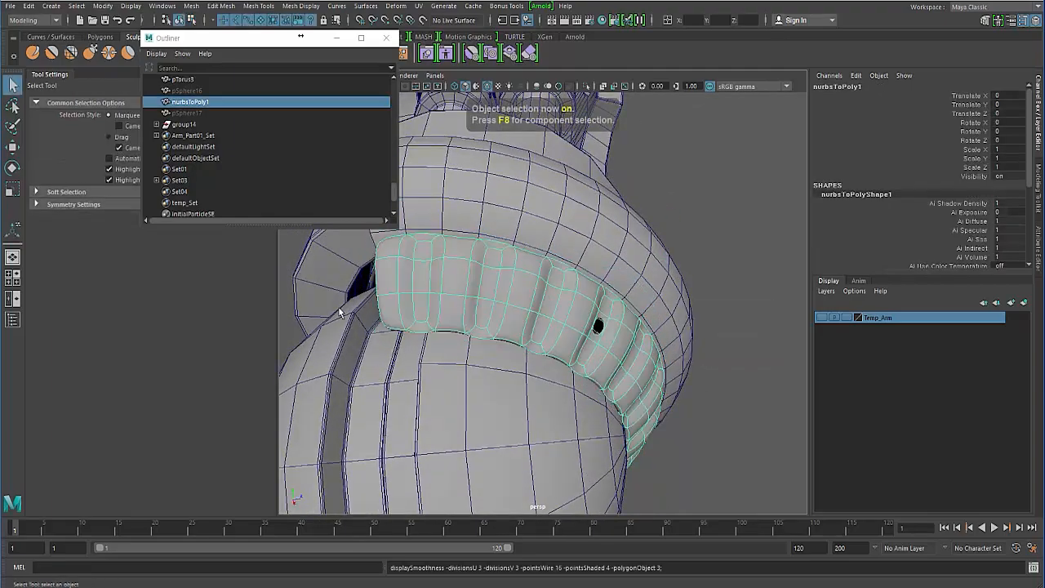
pyautogui.keyDown('alt'); pyautogui.moveTo(315, 296); pyautogui.dragTo(474, 367); pyautogui.keyUp('alt')
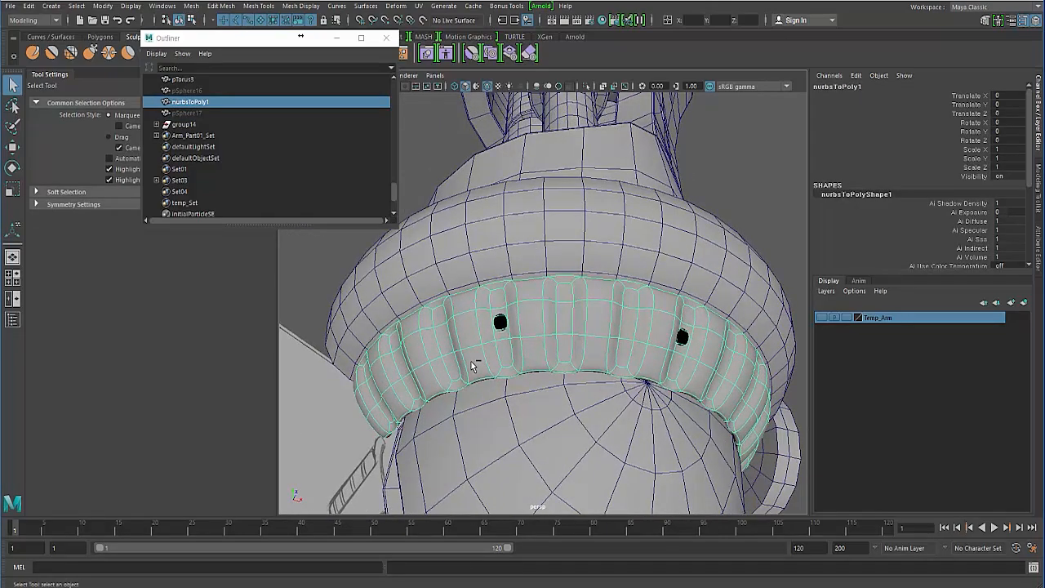
# Undo the extrusion of the ring's face columns, keeping them selected, and show the ring in smooth preview.
pyautogui.click(471, 366)
pyautogui.hotkey('ctrl', 'z')
pyautogui.press('F8')
pyautogui.hotkey('ctrl', 'z')
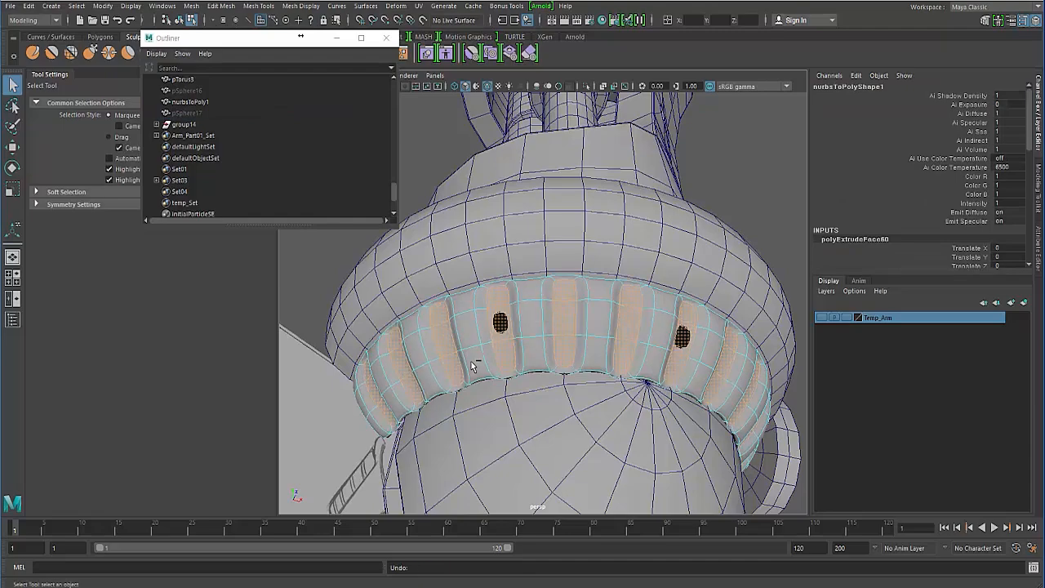
pyautogui.hotkey('ctrl', 'z')
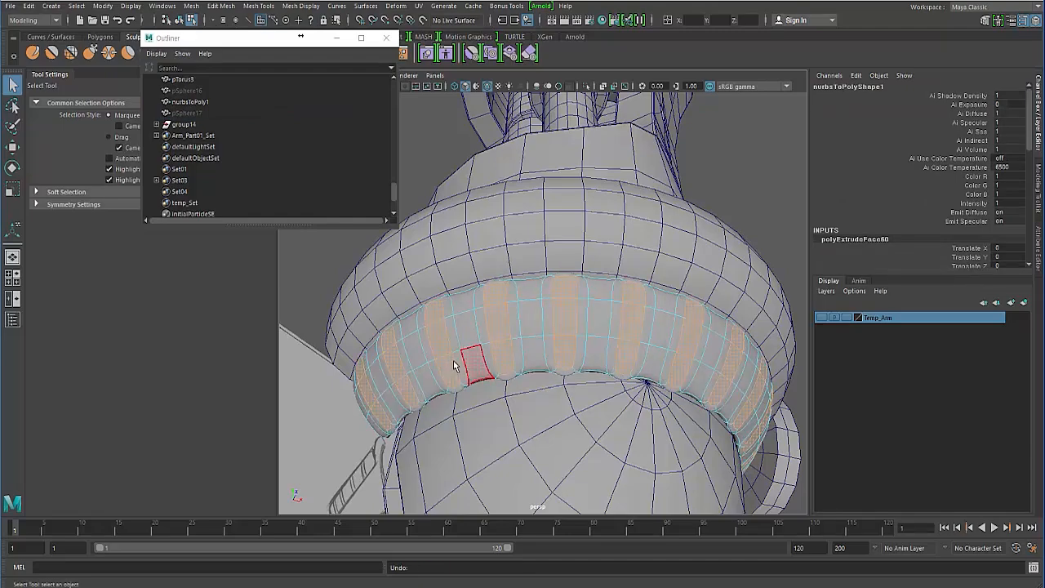
pyautogui.keyDown('alt'); pyautogui.moveTo(454, 365); pyautogui.dragTo(452, 368); pyautogui.keyUp('alt')
pyautogui.press('1')
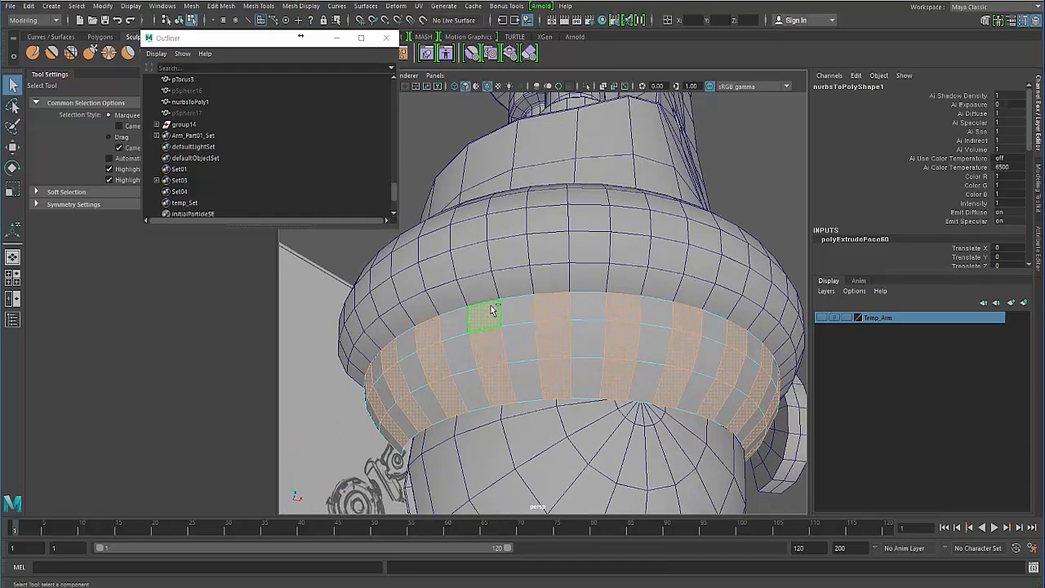
pyautogui.keyDown('shift'); pyautogui.rightClick(491, 309); pyautogui.keyUp('shift')
pyautogui.press('z')
pyautogui.press('z')
pyautogui.press('z')
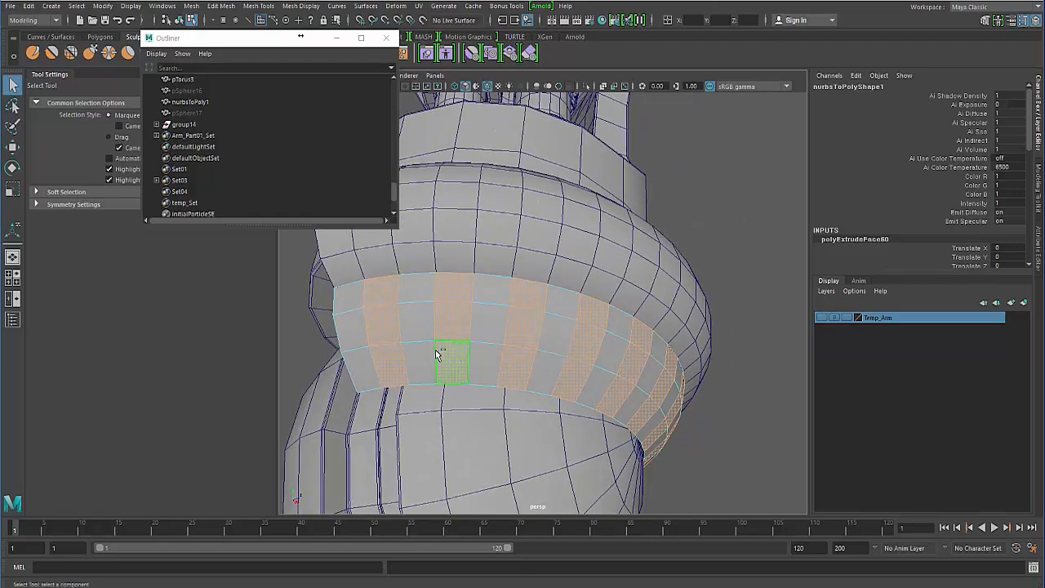
pyautogui.press('3')
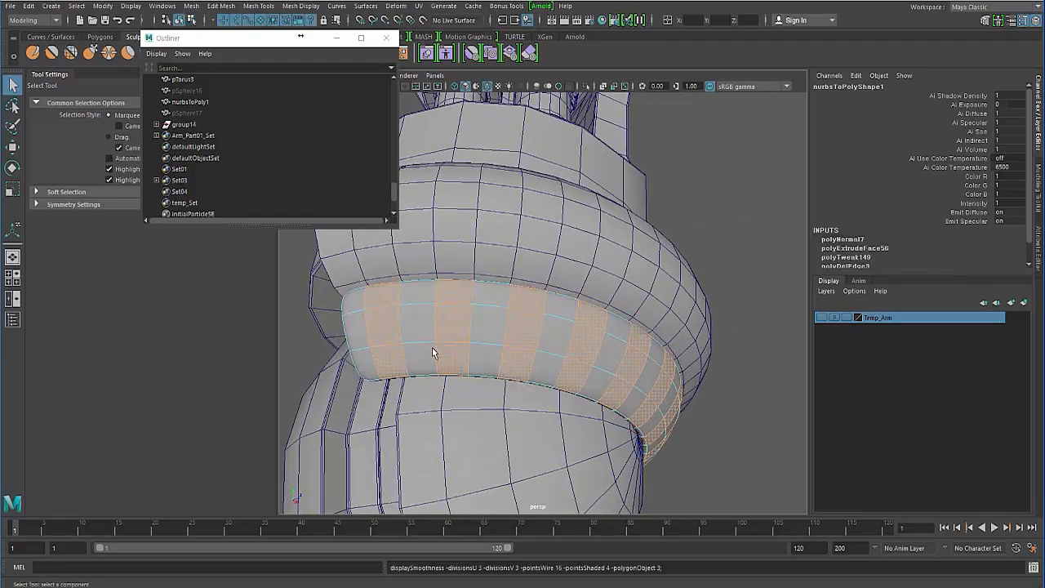
# Try extruding the thin ring's alternating face columns from the unsmoothed display and show the result in smooth preview.
pyautogui.press('1')
pyautogui.keyDown('alt'); pyautogui.moveTo(441, 359); pyautogui.dragTo(457, 325); pyautogui.keyUp('alt')
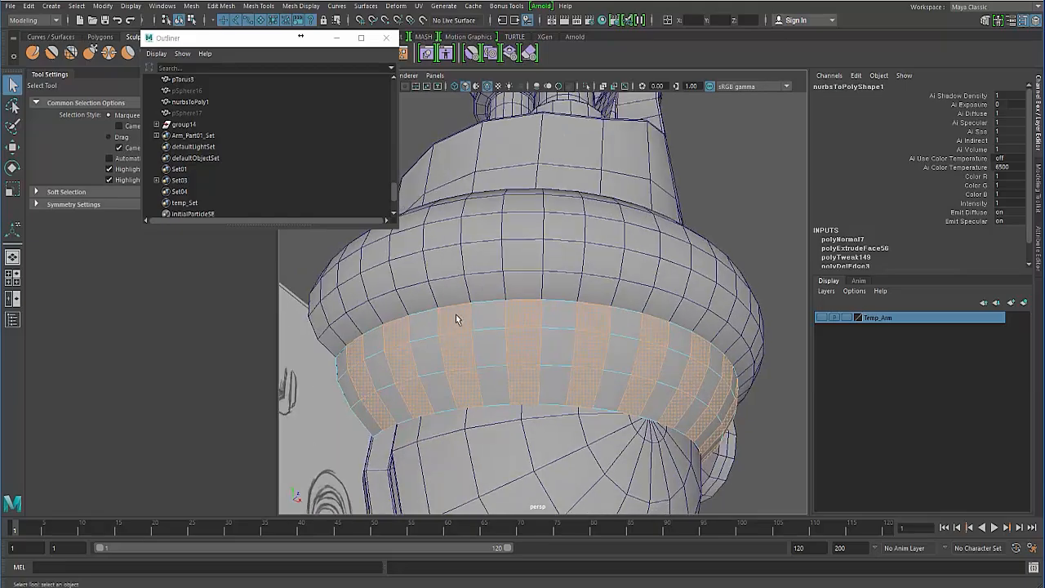
pyautogui.keyDown('shift'); pyautogui.moveTo(457, 316); pyautogui.dragTo(454, 345, button='right'); pyautogui.keyUp('shift')
pyautogui.keyDown('alt'); pyautogui.moveTo(455, 346); pyautogui.dragTo(493, 359); pyautogui.keyUp('alt')
pyautogui.keyDown('alt'); pyautogui.moveTo(496, 364); pyautogui.dragTo(451, 268, button='right'); pyautogui.keyUp('alt')
pyautogui.press('q')
pyautogui.press('F8')
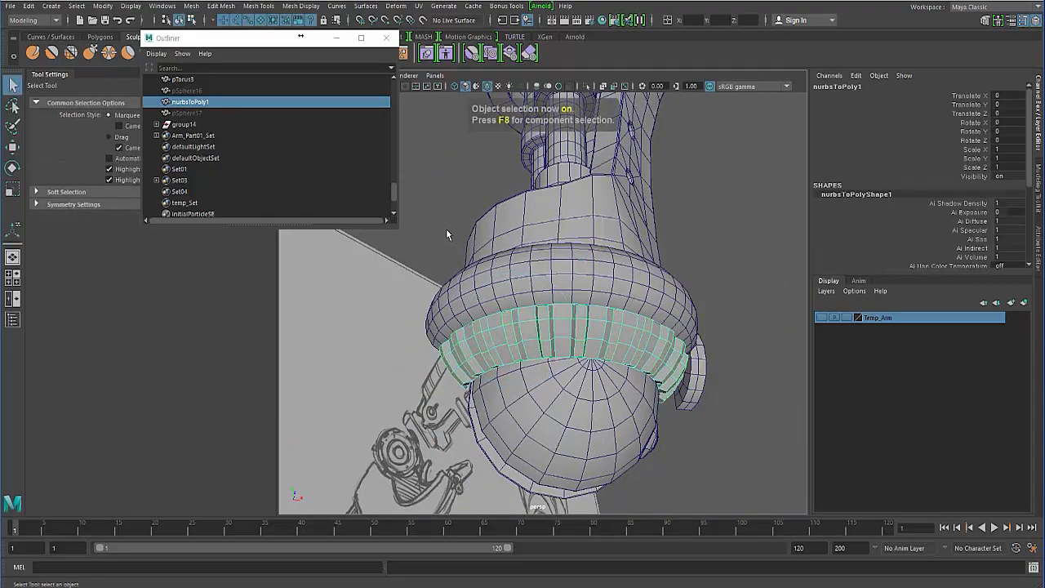
pyautogui.press('3')
pyautogui.click(465, 209)
# Turn off the wireframe overlay on the shaded model and examine the ridged ring from several angles.
pyautogui.keyDown('alt'); pyautogui.moveTo(470, 328); pyautogui.dragTo(467, 92); pyautogui.keyUp('alt')
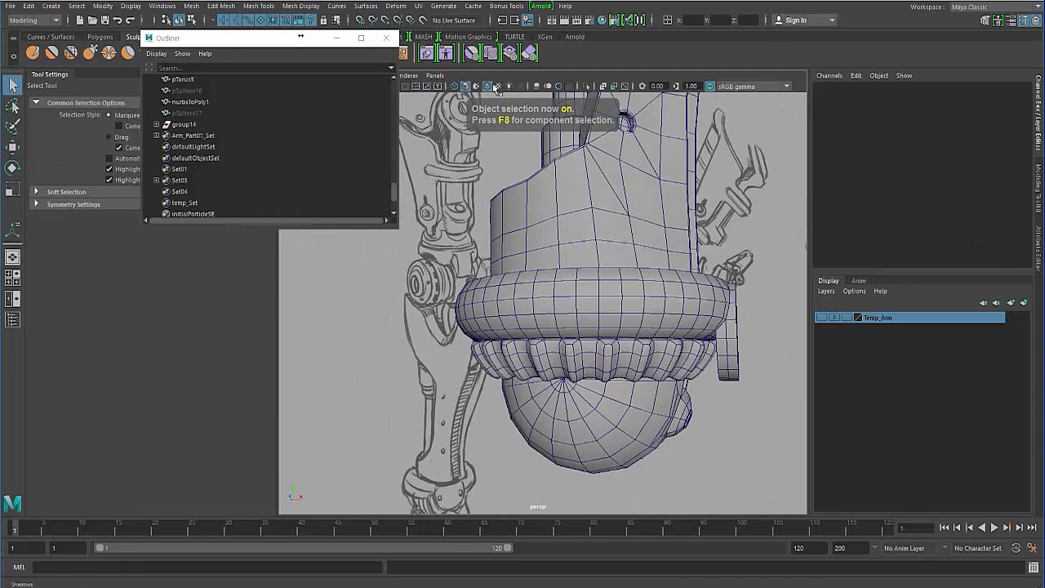
pyautogui.click(488, 86)
pyautogui.moveTo(489, 265)
pyautogui.keyDown('alt'); pyautogui.mouseDown()
pyautogui.moveTo(454, 273)
pyautogui.moveTo(517, 278)
pyautogui.mouseUp(); pyautogui.keyUp('alt')
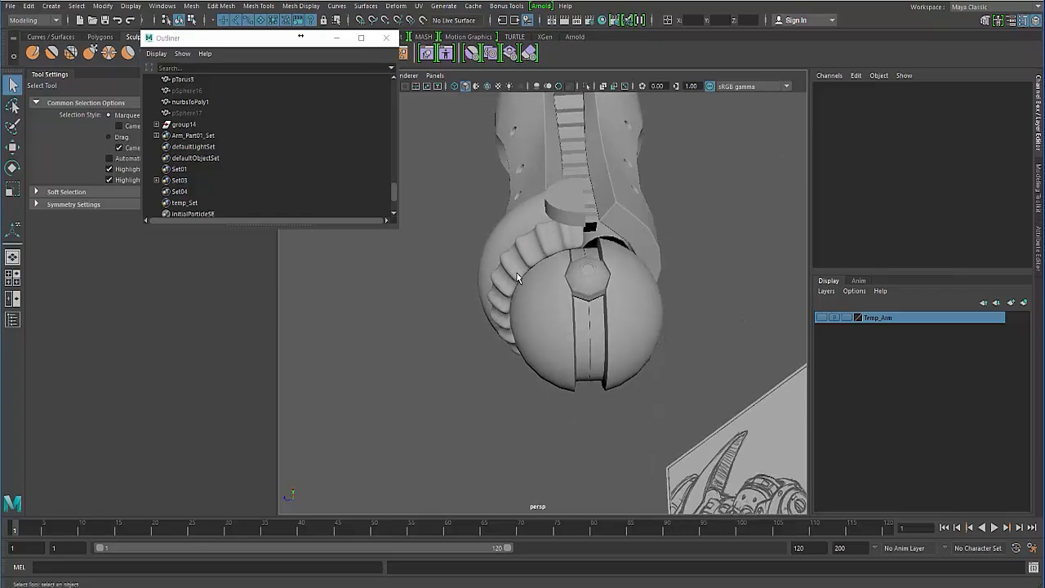
pyautogui.click(517, 277)
pyautogui.keyDown('alt'); pyautogui.moveTo(450, 284); pyautogui.dragTo(523, 359); pyautogui.keyUp('alt')
pyautogui.click(445, 294)
pyautogui.click(523, 361)
# Undo the ridge extrusion, extrude the ring's alternating face columns outward again into raised ridges, and return to object selection.
pyautogui.press('F8')
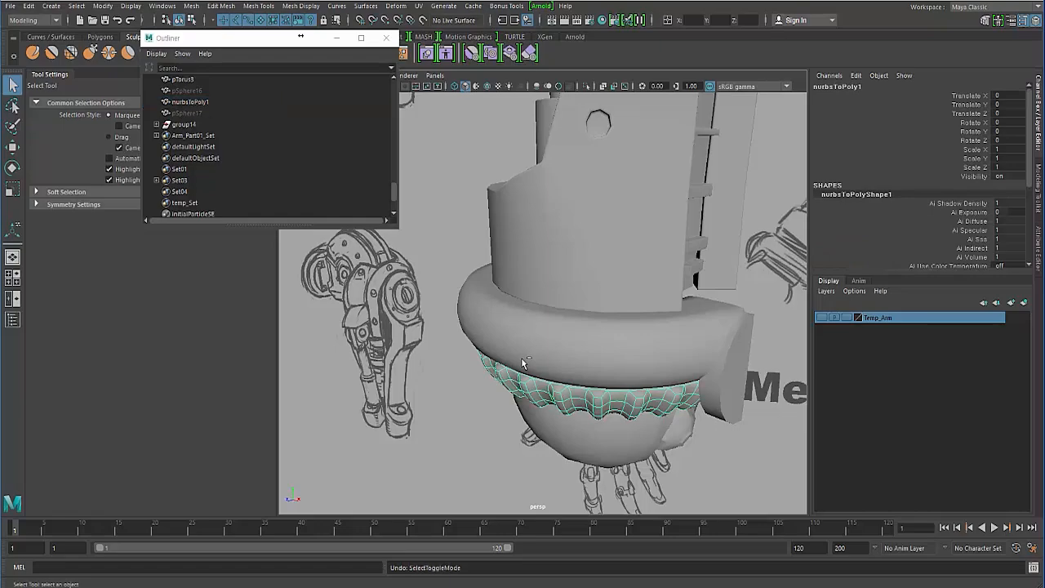
pyautogui.press('3')
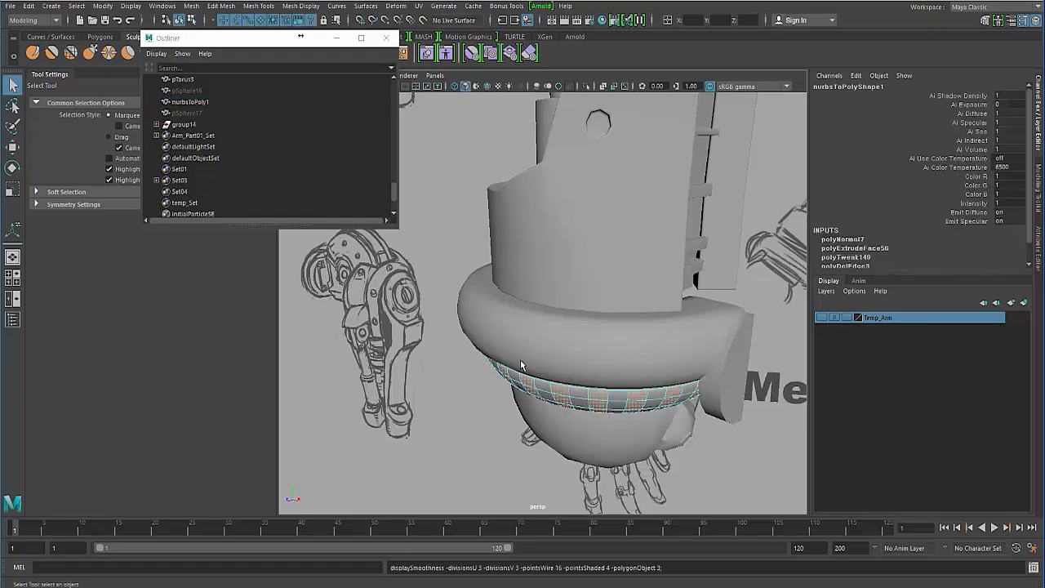
pyautogui.keyDown('alt'); pyautogui.moveTo(520, 360); pyautogui.dragTo(563, 341); pyautogui.keyUp('alt')
pyautogui.keyDown('shift'); pyautogui.moveTo(547, 295); pyautogui.dragTo(548, 324, button='right'); pyautogui.keyUp('shift')
pyautogui.keyDown('alt'); pyautogui.moveTo(548, 314); pyautogui.dragTo(508, 397); pyautogui.keyUp('alt')
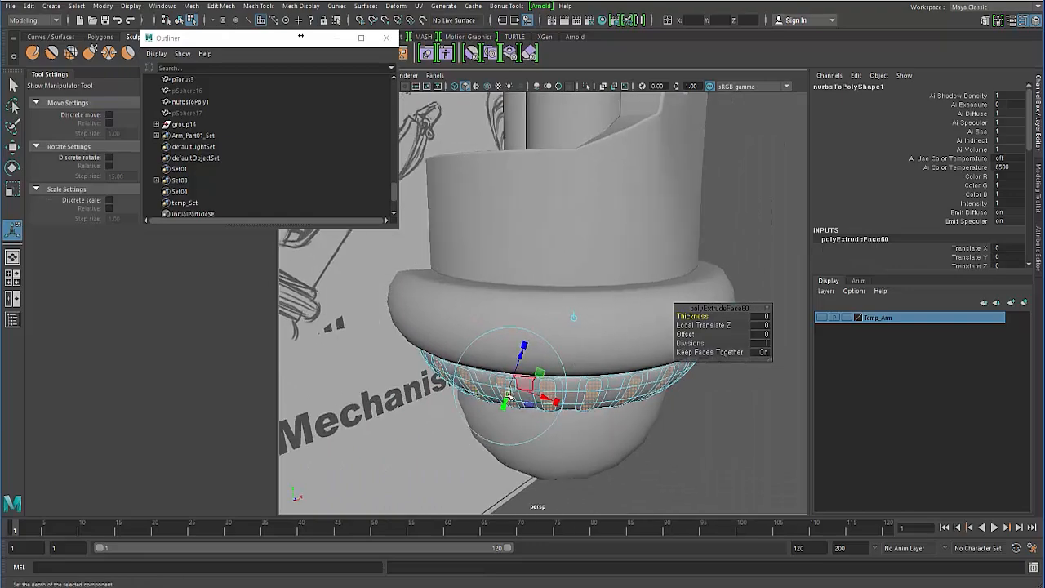
pyautogui.moveTo(520, 359); pyautogui.dragTo(480, 342)
pyautogui.click(681, 433)
pyautogui.press('q')
pyautogui.press('F8')
pyautogui.click(497, 179)
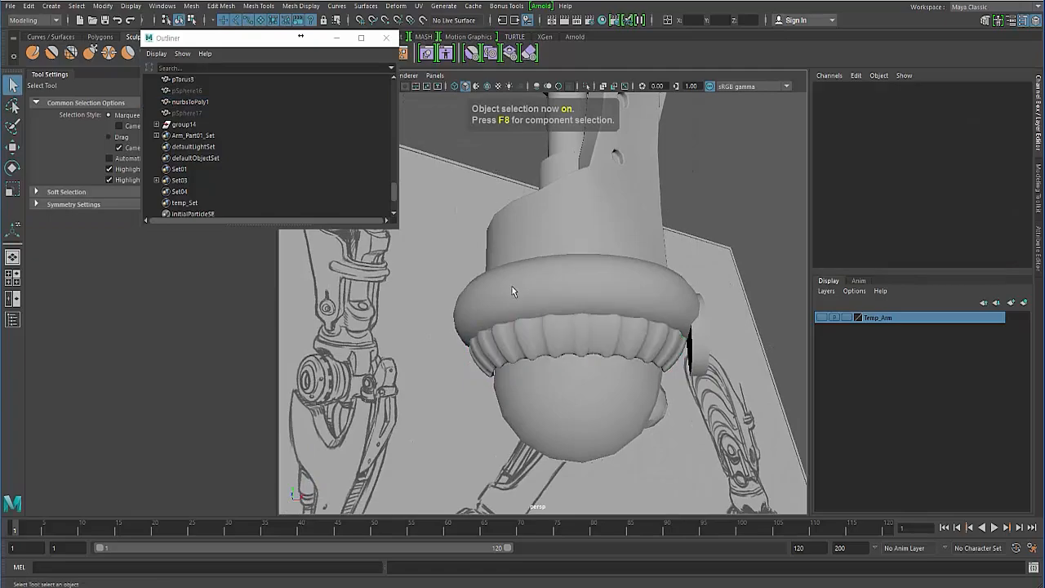
# Select the thick ring with the end disc above the ridged ring and isolate it in the view.
pyautogui.keyDown('alt'); pyautogui.moveTo(511, 290); pyautogui.dragTo(434, 325); pyautogui.keyUp('alt')
pyautogui.click(541, 357)
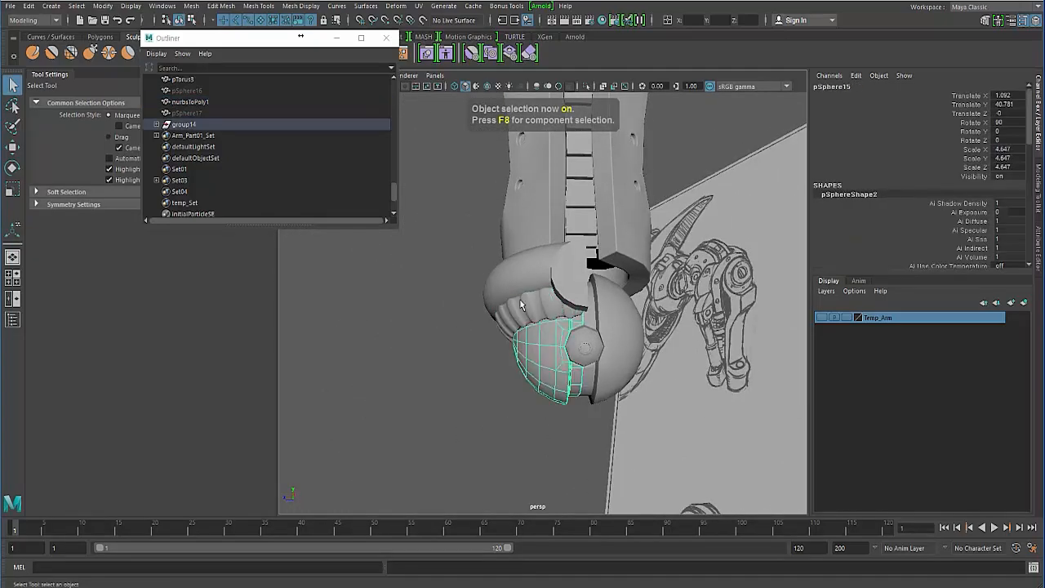
pyautogui.click(502, 299)
pyautogui.keyDown('alt'); pyautogui.moveTo(503, 299); pyautogui.dragTo(453, 305, button='middle'); pyautogui.keyUp('alt')
pyautogui.keyDown('alt'); pyautogui.moveTo(514, 351); pyautogui.dragTo(552, 276); pyautogui.keyUp('alt')
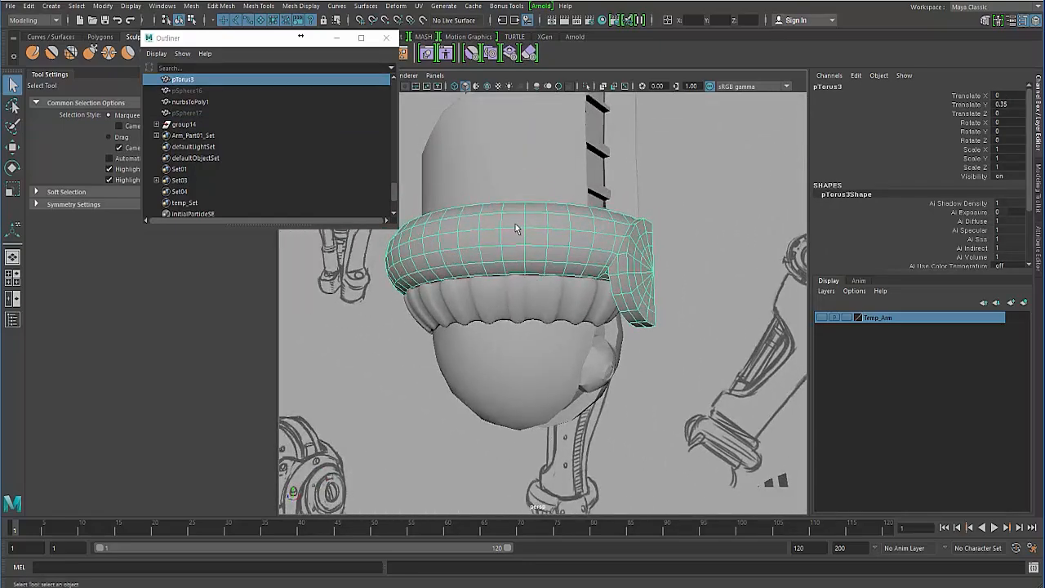
pyautogui.click(586, 87)
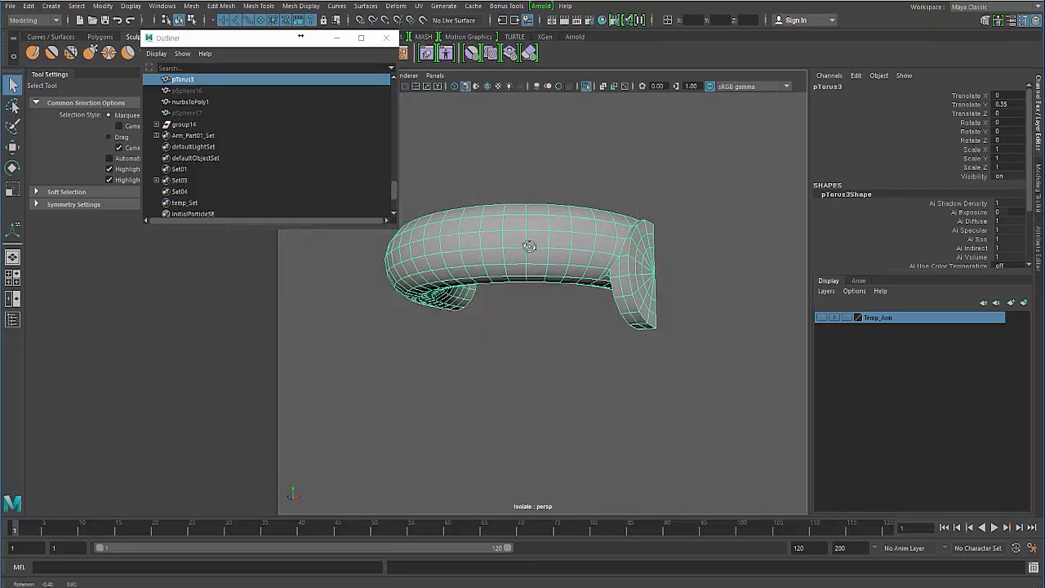
# Select the edges around the end disc's rim and along its junction with the thick ring.
pyautogui.keyDown('alt'); pyautogui.moveTo(529, 245); pyautogui.dragTo(522, 269); pyautogui.keyUp('alt')
pyautogui.moveTo(539, 255); pyautogui.dragTo(538, 226, button='right')
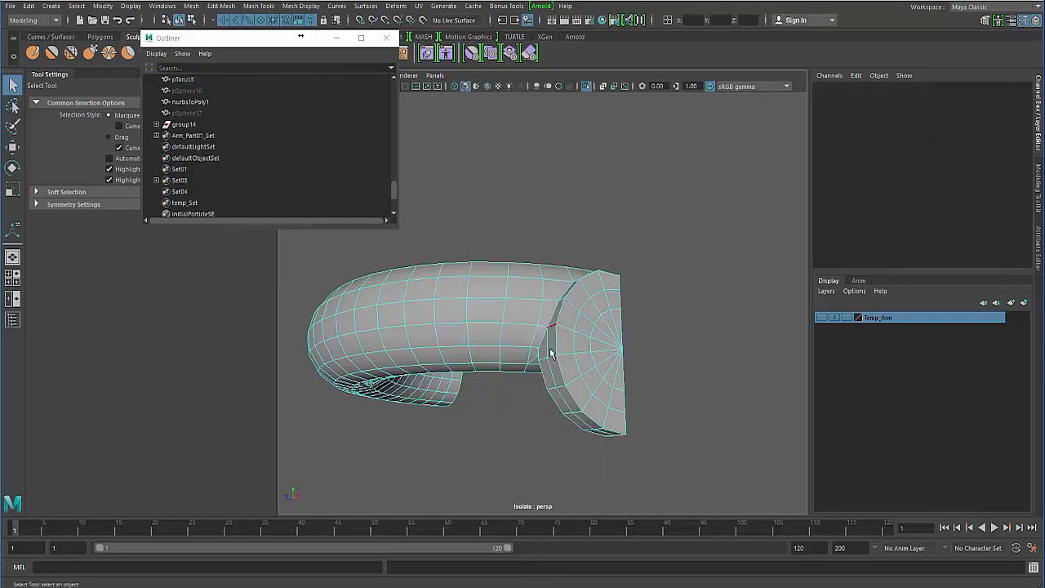
pyautogui.keyDown('alt'); pyautogui.moveTo(554, 347); pyautogui.dragTo(583, 329); pyautogui.keyUp('alt')
pyautogui.scroll(1, 525, 311)
pyautogui.scroll(2, 583, 329)
pyautogui.keyDown('alt'); pyautogui.moveTo(583, 329); pyautogui.dragTo(604, 383, button='middle'); pyautogui.keyUp('alt')
pyautogui.keyDown('alt'); pyautogui.moveTo(599, 305); pyautogui.dragTo(574, 355); pyautogui.keyUp('alt')
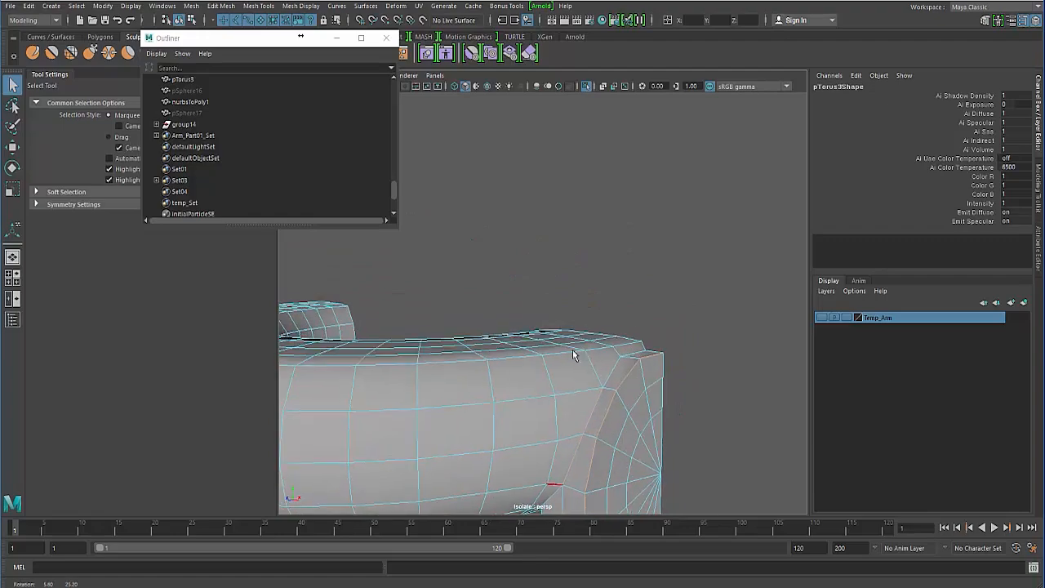
pyautogui.keyDown('alt'); pyautogui.moveTo(560, 393); pyautogui.dragTo(606, 315); pyautogui.keyUp('alt')
pyautogui.keyDown('alt'); pyautogui.moveTo(606, 315); pyautogui.dragTo(526, 364, button='middle'); pyautogui.keyUp('alt')
pyautogui.keyDown('alt'); pyautogui.moveTo(525, 364); pyautogui.dragTo(682, 291, button='right'); pyautogui.keyUp('alt')
pyautogui.keyDown('alt'); pyautogui.moveTo(641, 297); pyautogui.dragTo(659, 287); pyautogui.keyUp('alt')
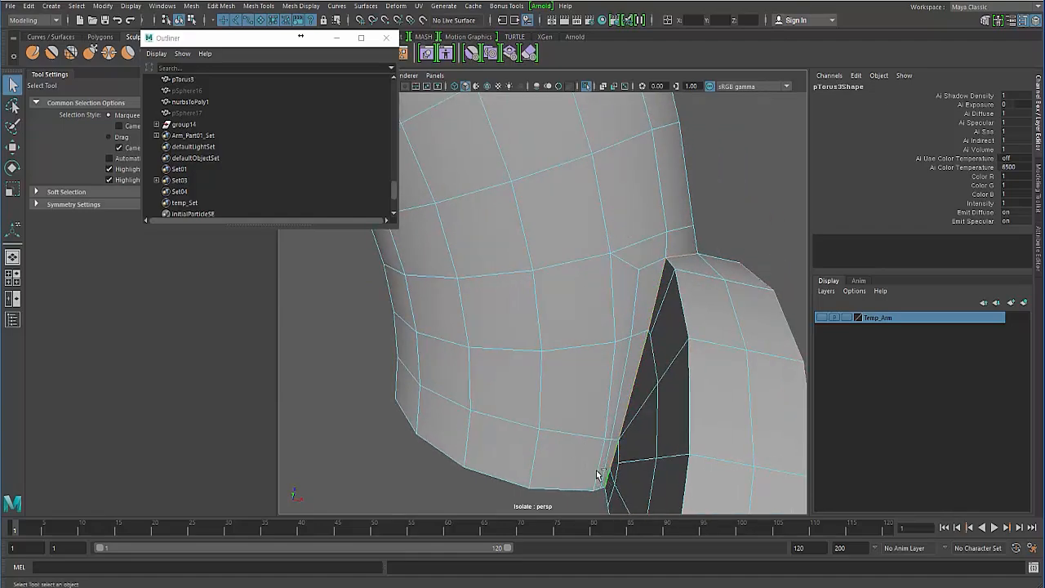
pyautogui.keyDown('alt'); pyautogui.moveTo(555, 424); pyautogui.dragTo(582, 360); pyautogui.keyUp('alt')
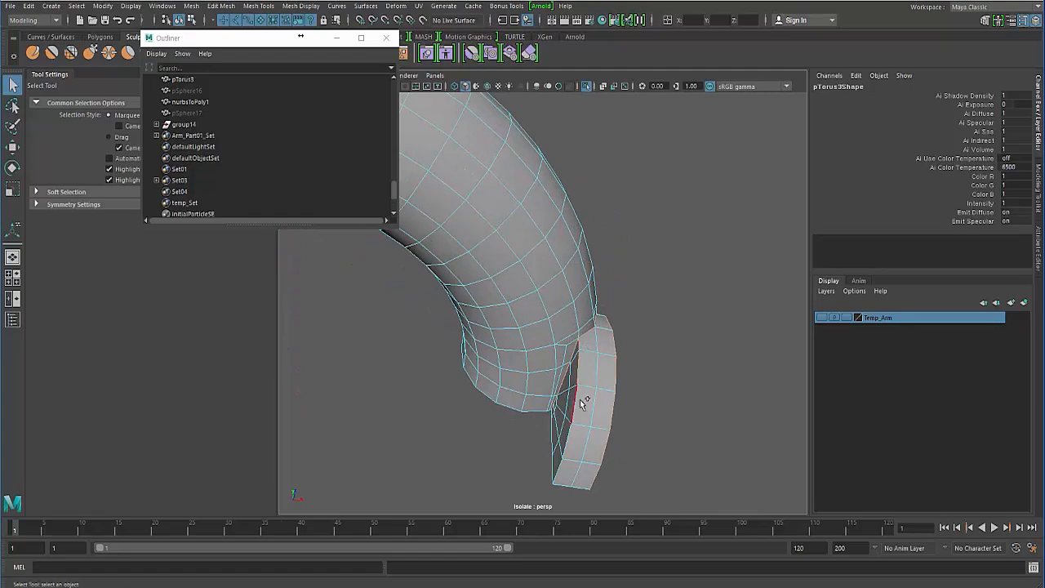
pyautogui.keyDown('alt'); pyautogui.moveTo(562, 402); pyautogui.dragTo(563, 366); pyautogui.keyUp('alt')
# Bevel the selected rim and junction edges and set the bevel fraction to 1.
pyautogui.moveTo(539, 374); pyautogui.dragTo(595, 372, button='right')
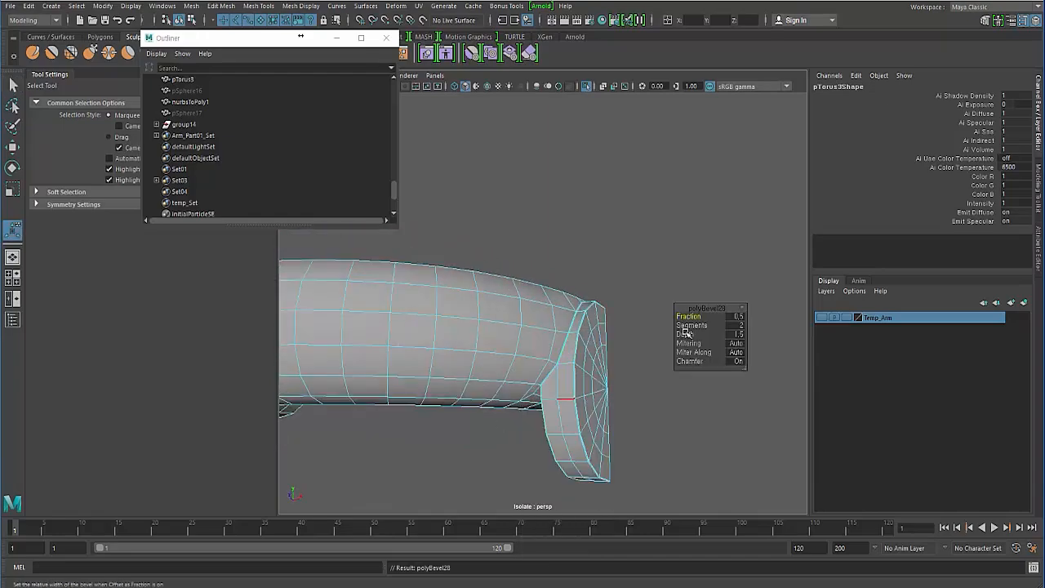
pyautogui.keyDown('alt'); pyautogui.moveTo(508, 369); pyautogui.dragTo(547, 311, button='right'); pyautogui.keyUp('alt')
pyautogui.keyDown('alt'); pyautogui.moveTo(548, 311); pyautogui.dragTo(510, 196, button='middle'); pyautogui.keyUp('alt')
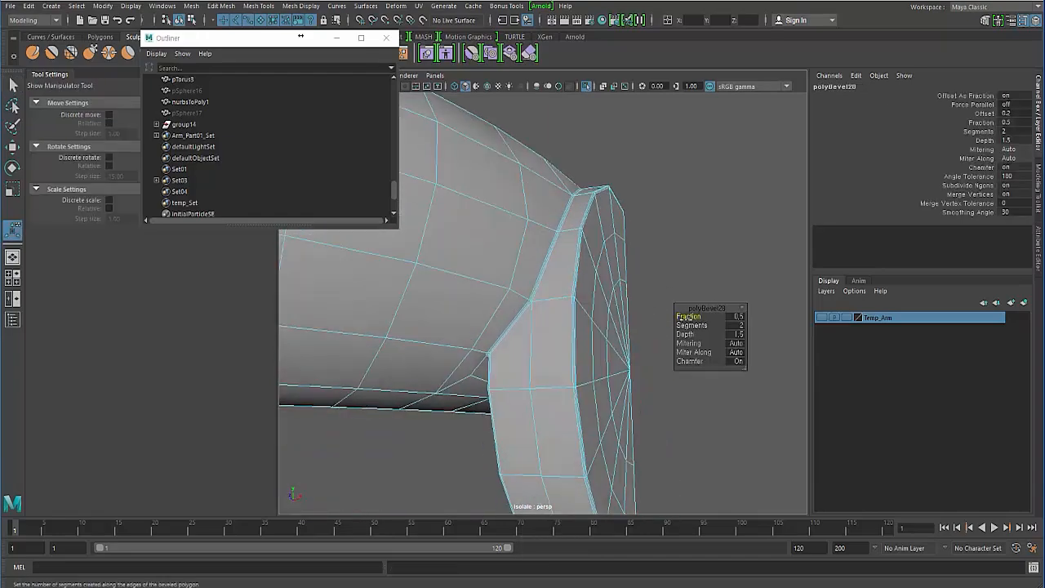
pyautogui.moveTo(683, 317); pyautogui.dragTo(693, 316)
pyautogui.keyDown('alt'); pyautogui.moveTo(483, 353); pyautogui.dragTo(513, 353); pyautogui.keyUp('alt')
pyautogui.keyDown('alt'); pyautogui.moveTo(512, 353); pyautogui.dragTo(585, 356, button='right'); pyautogui.keyUp('alt')
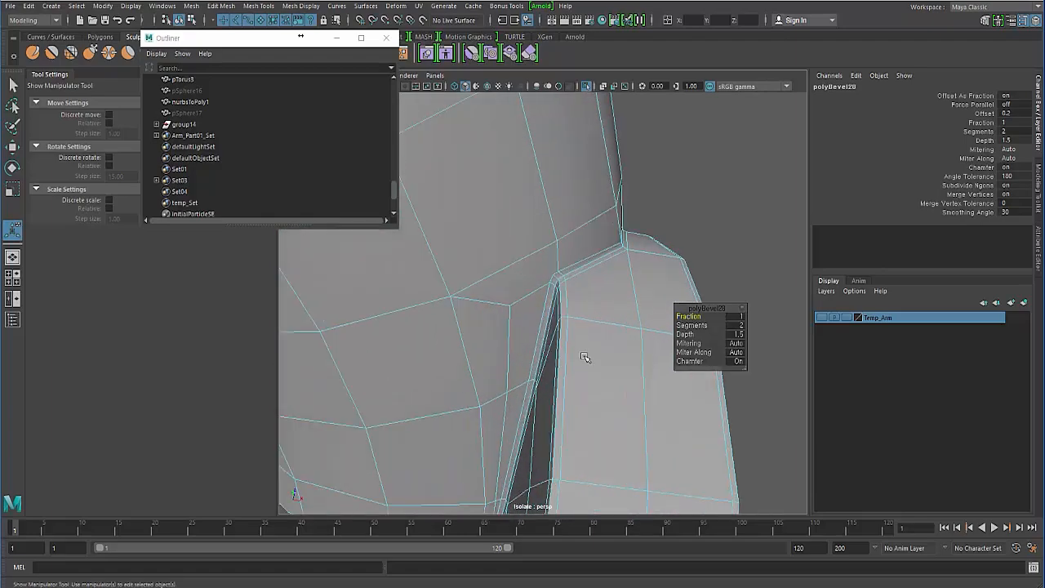
pyautogui.keyDown('alt'); pyautogui.moveTo(585, 357); pyautogui.dragTo(552, 277); pyautogui.keyUp('alt')
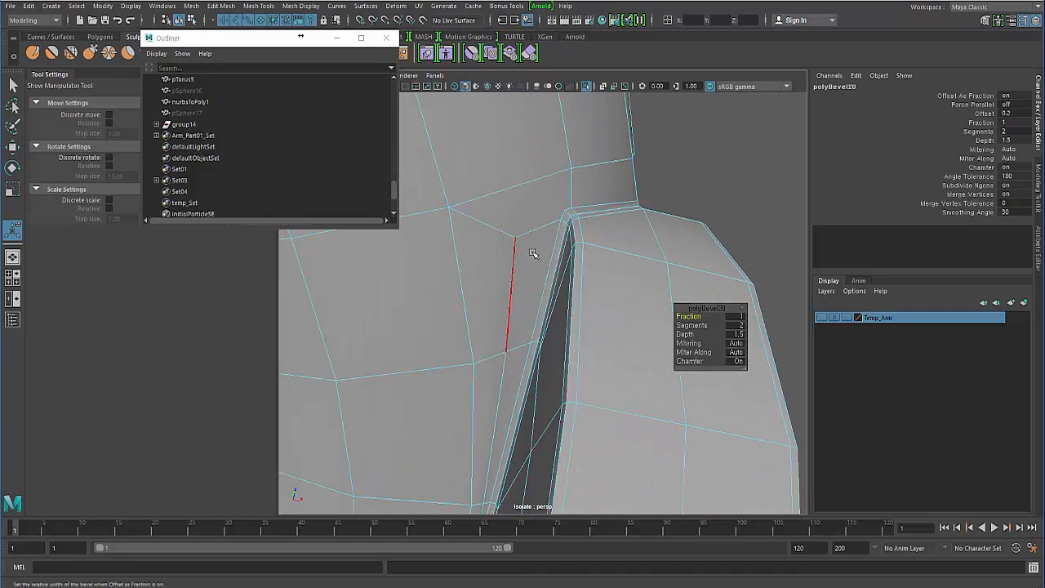
# Try adding Multi-Cut edges across the faces beside the bevelled junction of the ring and end disc.
pyautogui.keyDown('shift'); pyautogui.moveTo(532, 254); pyautogui.dragTo(481, 269, button='right'); pyautogui.keyUp('shift')
pyautogui.rightClick(528, 254)
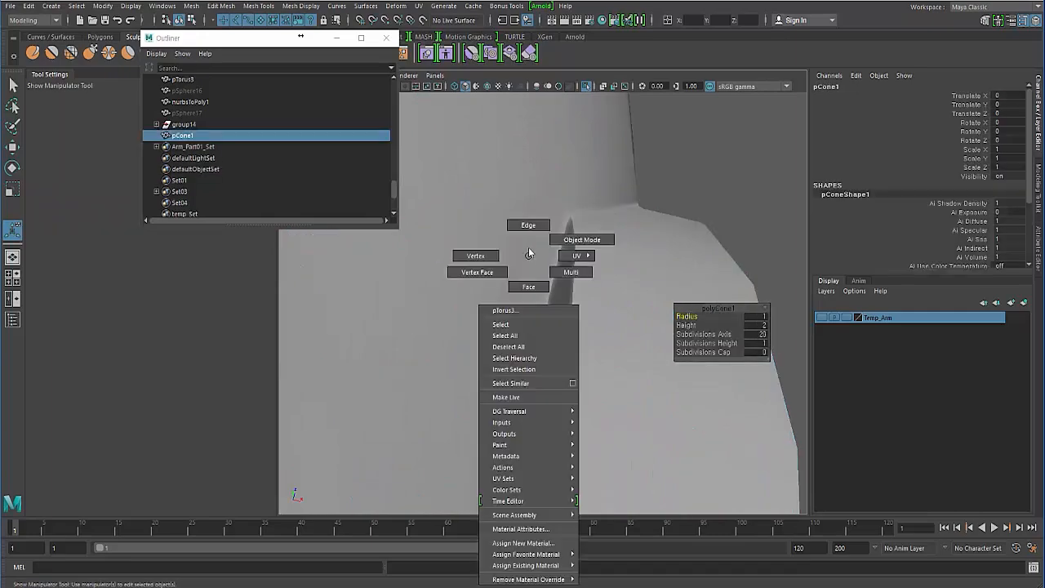
pyautogui.click(527, 243)
pyautogui.keyDown('shift'); pyautogui.moveTo(542, 245); pyautogui.dragTo(575, 223, button='right'); pyautogui.keyUp('shift')
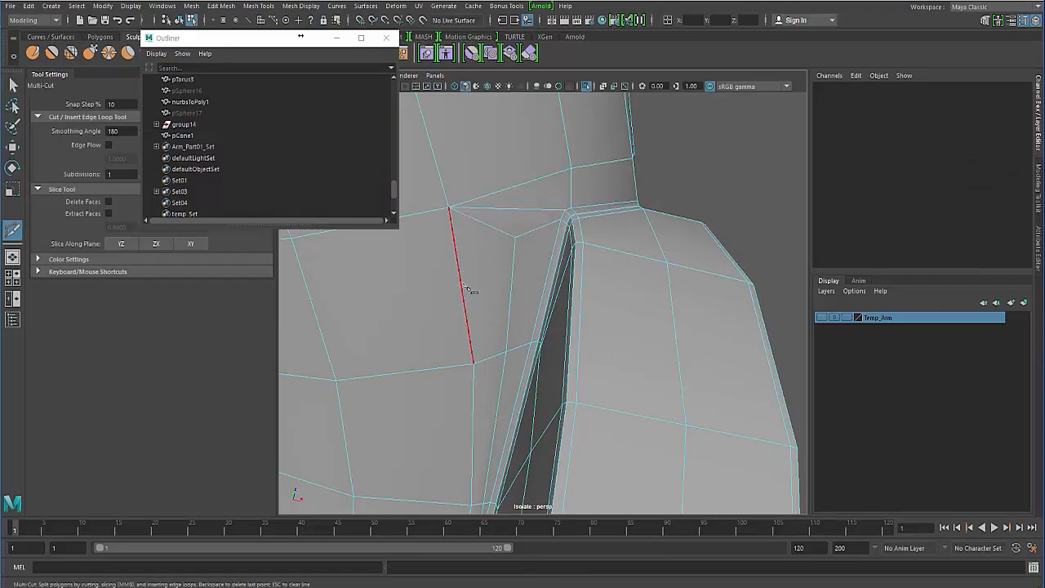
pyautogui.keyDown('alt'); pyautogui.moveTo(468, 289); pyautogui.dragTo(522, 241); pyautogui.keyUp('alt')
pyautogui.keyDown('alt'); pyautogui.moveTo(522, 241); pyautogui.dragTo(685, 275, button='right'); pyautogui.keyUp('alt')
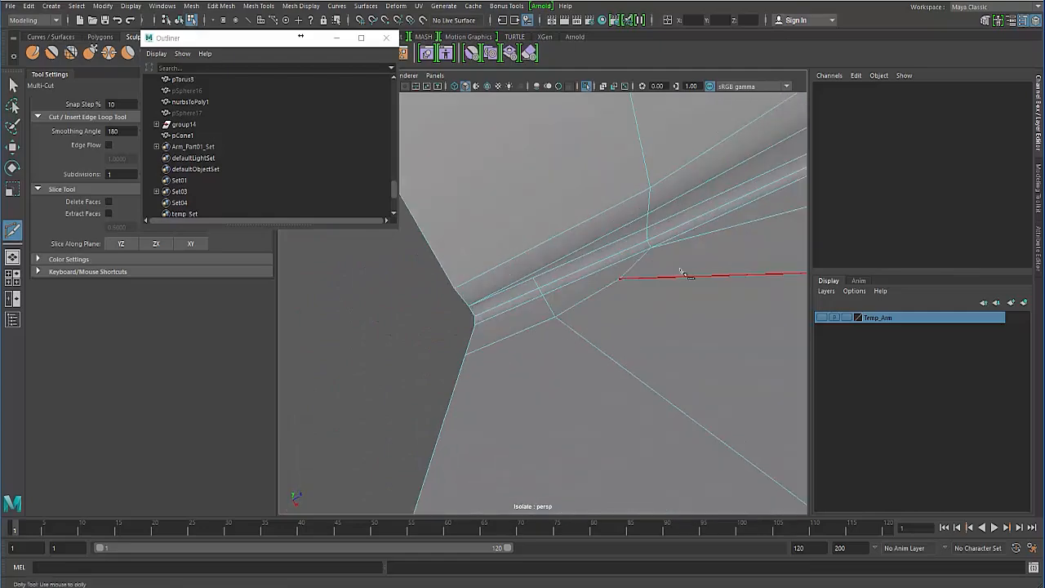
pyautogui.keyDown('alt'); pyautogui.moveTo(596, 266); pyautogui.dragTo(583, 257); pyautogui.keyUp('alt')
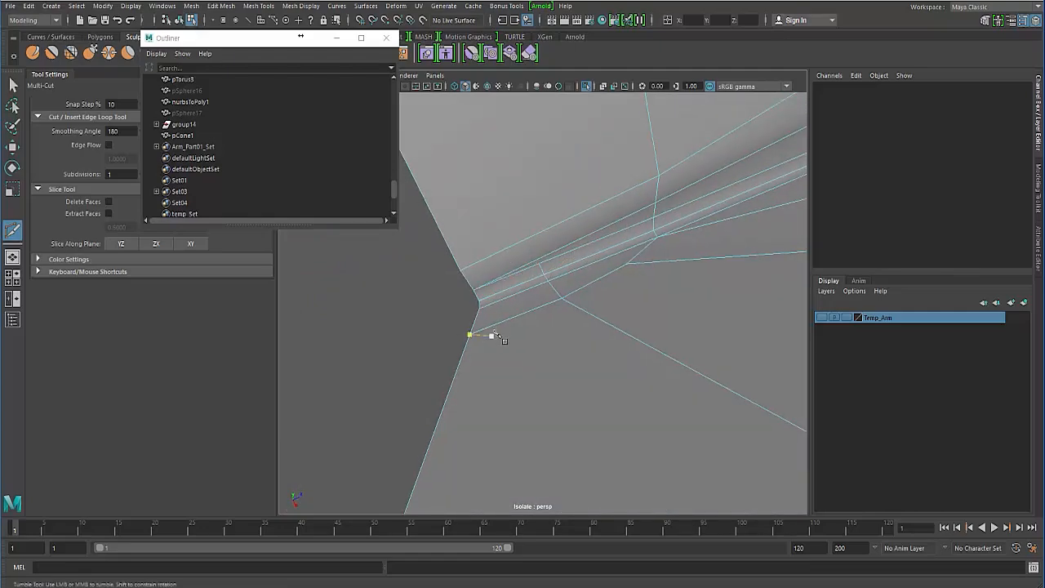
pyautogui.keyDown('alt'); pyautogui.moveTo(496, 334); pyautogui.dragTo(457, 310); pyautogui.keyUp('alt')
pyautogui.click(12, 85)
# Return to object selection and examine the bevelled ring and end disc in smooth preview.
pyautogui.keyDown('alt'); pyautogui.moveTo(686, 274); pyautogui.dragTo(591, 243, button='right'); pyautogui.keyUp('alt')
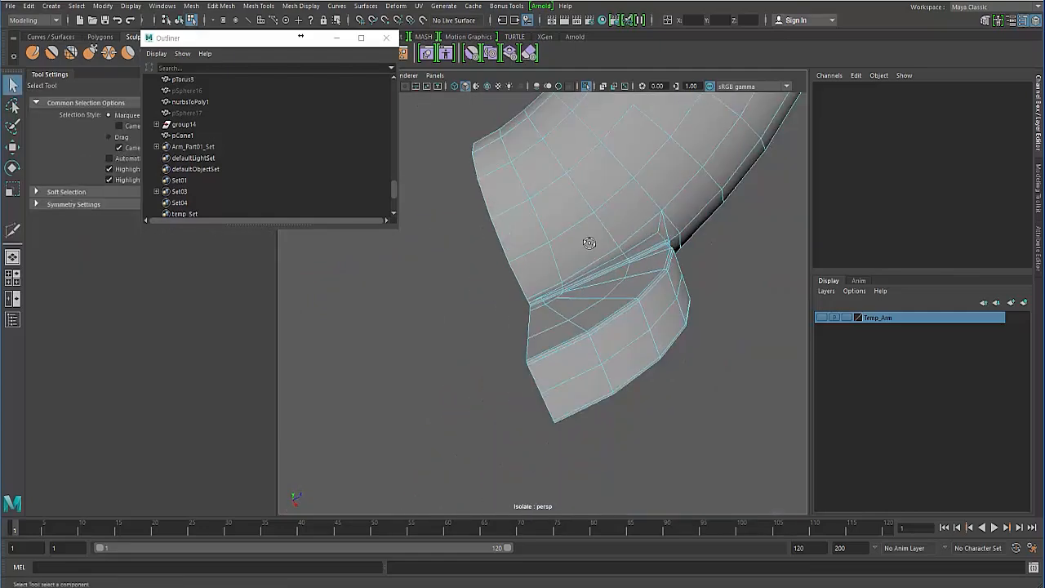
pyautogui.keyDown('alt'); pyautogui.moveTo(590, 243); pyautogui.dragTo(457, 347); pyautogui.keyUp('alt')
pyautogui.keyDown('alt'); pyautogui.moveTo(458, 346); pyautogui.dragTo(501, 356, button='middle'); pyautogui.keyUp('alt')
pyautogui.scroll(2, 502, 357)
pyautogui.press('F8')
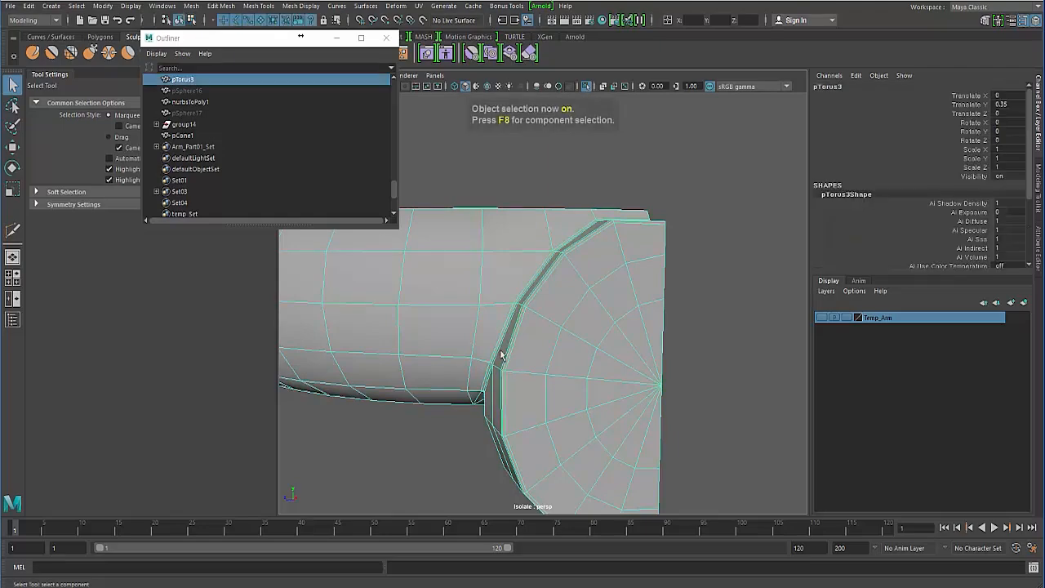
pyautogui.press('3')
pyautogui.click(375, 444)
pyautogui.keyDown('alt'); pyautogui.moveTo(471, 395); pyautogui.dragTo(404, 352); pyautogui.keyUp('alt')
pyautogui.scroll(-3, 403, 352)
pyautogui.scroll(3, 554, 356)
pyautogui.click(554, 356)
pyautogui.keyDown('alt'); pyautogui.moveTo(554, 356); pyautogui.dragTo(541, 324); pyautogui.keyUp('alt')
# Select the edge loop running across the end disc and onto the ring in the unsmoothed display.
pyautogui.press('1')
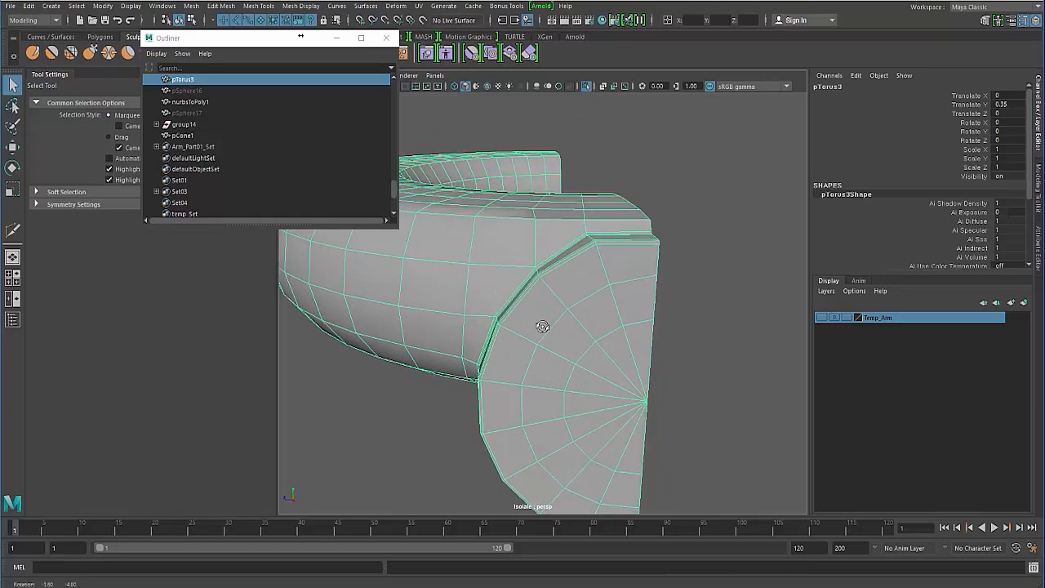
pyautogui.scroll(3, 597, 364)
pyautogui.moveTo(581, 254); pyautogui.dragTo(583, 212, button='right')
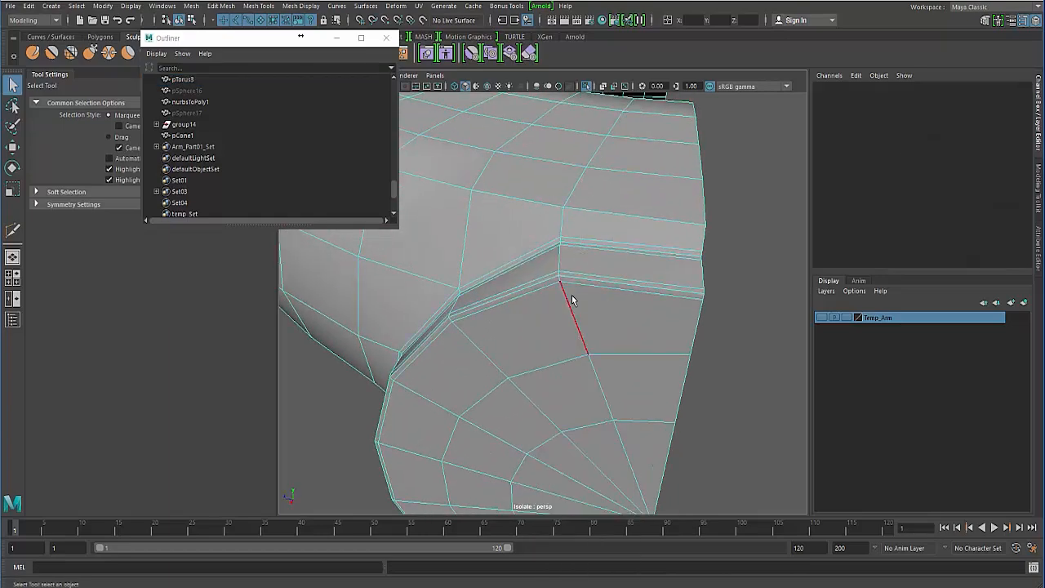
pyautogui.doubleClick(574, 305)
pyautogui.keyDown('alt'); pyautogui.moveTo(553, 330); pyautogui.dragTo(583, 276); pyautogui.keyUp('alt')
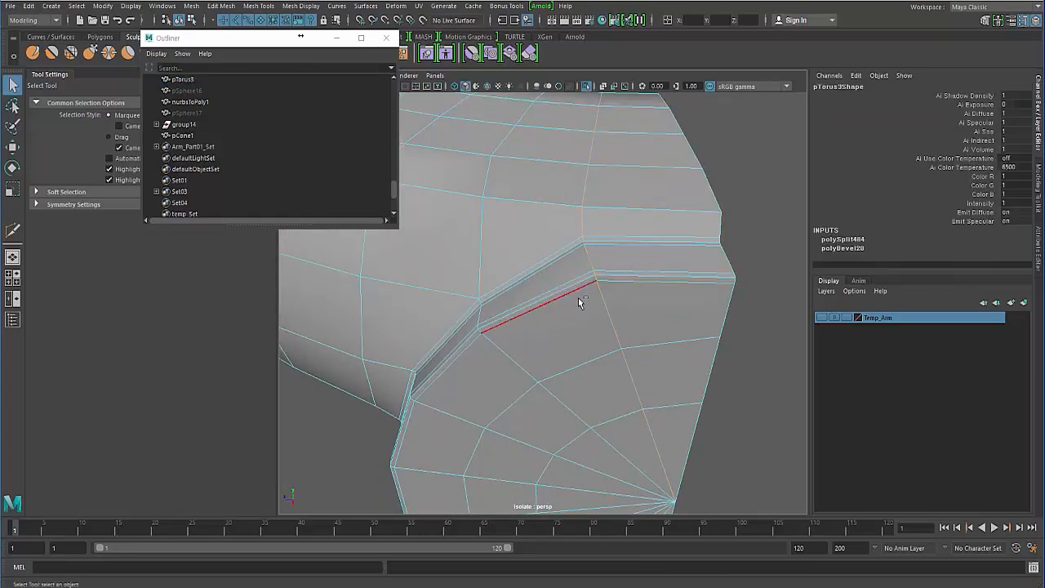
# Undo the loop selection, the Multi-Cut edges and the bevel on the ring and end disc.
pyautogui.hotkey('ctrl', 'z')
pyautogui.hotkey('ctrl', 'z')
pyautogui.hotkey('ctrl', 'z')
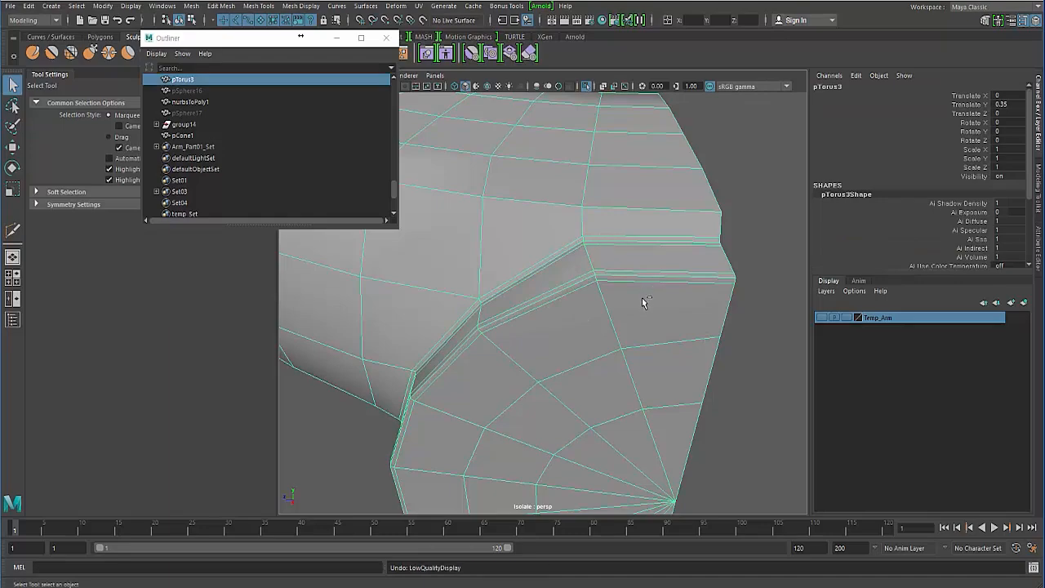
pyautogui.hotkey('ctrl', 'z')
pyautogui.hotkey('ctrl', 'z')
pyautogui.hotkey('ctrl', 'z')
pyautogui.hotkey('ctrl', 'z')
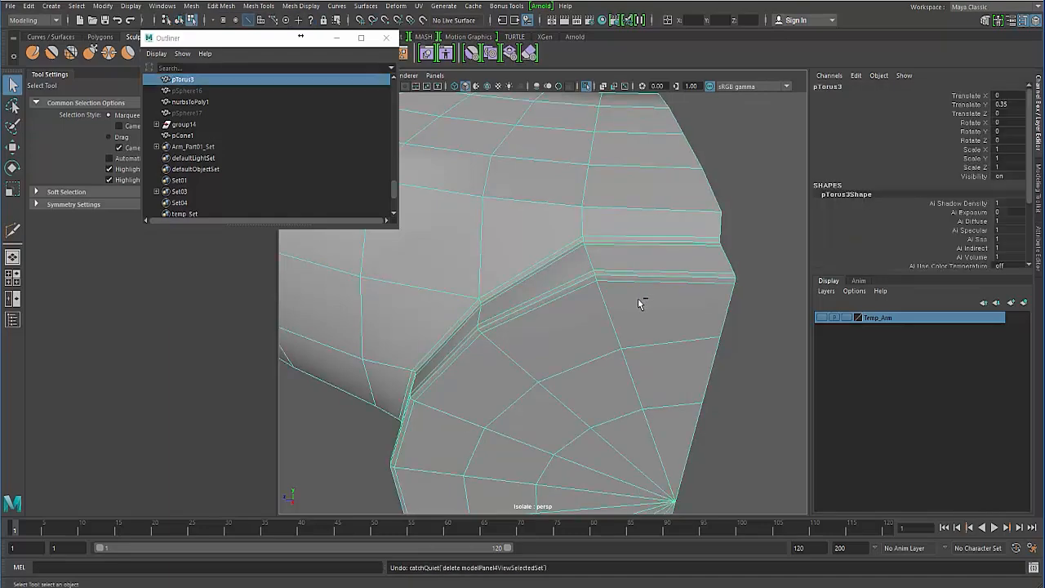
pyautogui.hotkey('ctrl', 'z')
pyautogui.hotkey('ctrl', 'z')
# Bevel the end disc's rim and its junction edges with the ring, using fraction 0.5 and 2 segments.
pyautogui.moveTo(538, 255); pyautogui.dragTo(543, 204, button='right')
pyautogui.keyDown('alt'); pyautogui.moveTo(544, 329); pyautogui.dragTo(560, 272); pyautogui.keyUp('alt')
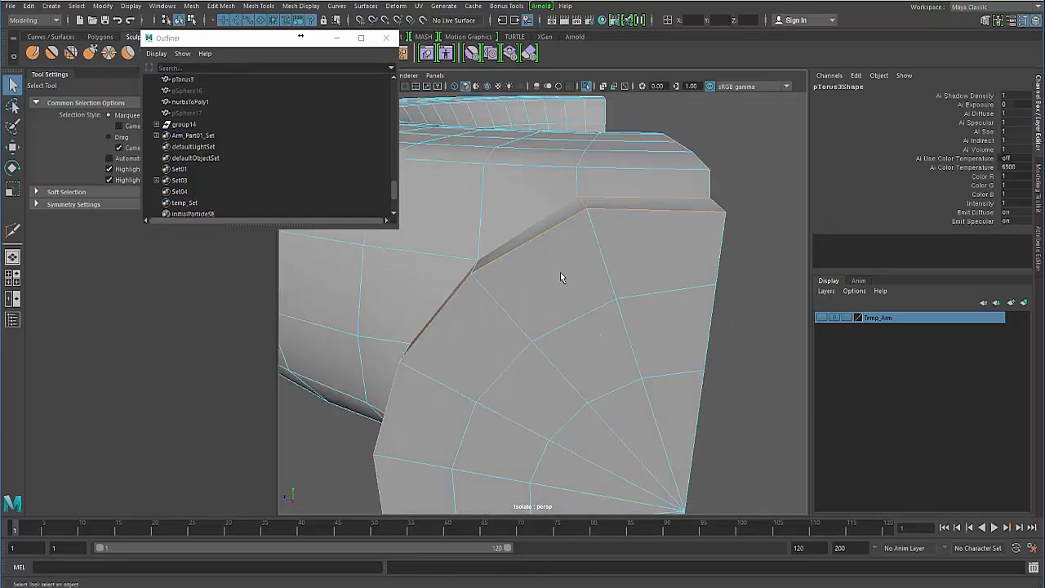
pyautogui.keyDown('shift'); pyautogui.moveTo(556, 262); pyautogui.dragTo(596, 274, button='right'); pyautogui.keyUp('shift')
pyautogui.hotkey('ctrl', 'b')
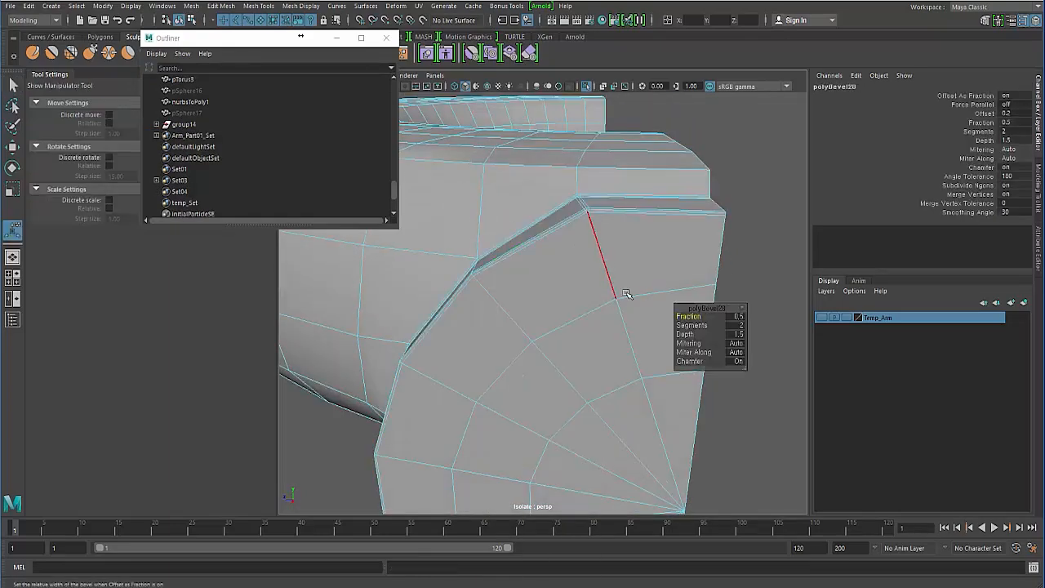
pyautogui.keyDown('alt'); pyautogui.moveTo(579, 323); pyautogui.dragTo(599, 362); pyautogui.keyUp('alt')
pyautogui.scroll(4, 600, 362)
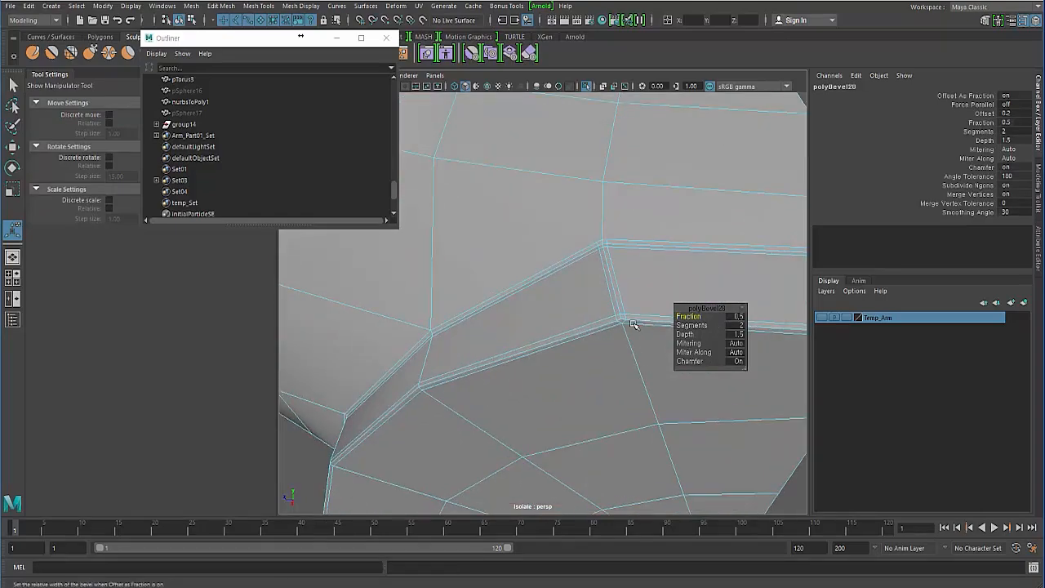
# Cut an edge with Multi-Cut from the bevelled corner of the disc junction to the nearby vertex on the ring.
pyautogui.keyDown('alt'); pyautogui.moveTo(555, 317); pyautogui.dragTo(543, 267); pyautogui.keyUp('alt')
pyautogui.keyDown('shift'); pyautogui.moveTo(537, 291); pyautogui.dragTo(478, 299, button='right'); pyautogui.keyUp('shift')
pyautogui.press('q')
pyautogui.press('F8')
pyautogui.click(581, 277)
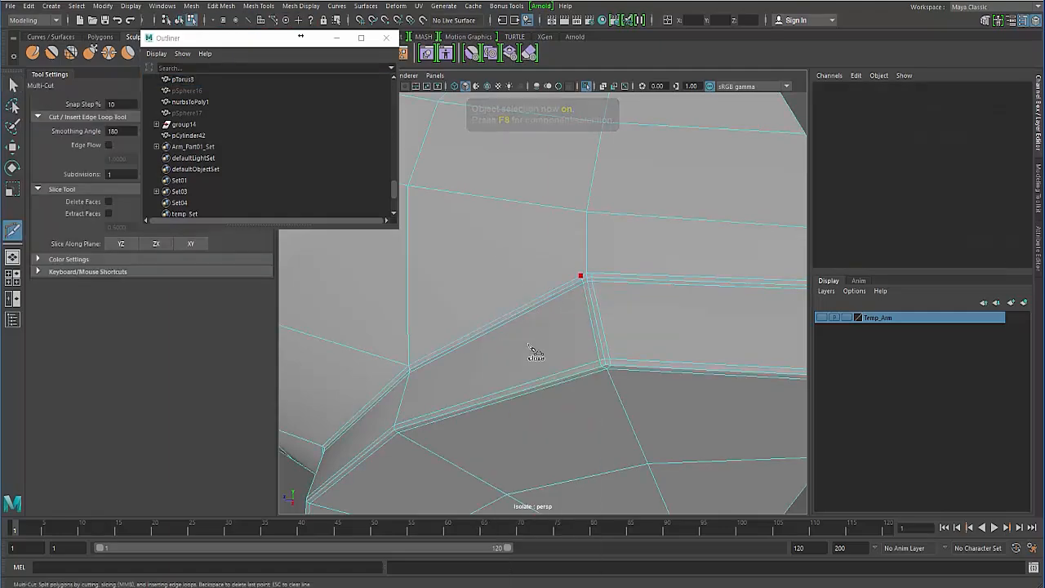
pyautogui.keyDown('alt'); pyautogui.moveTo(527, 347); pyautogui.dragTo(503, 421); pyautogui.keyUp('alt')
pyautogui.keyDown('alt'); pyautogui.moveTo(504, 421); pyautogui.dragTo(555, 410, button='right'); pyautogui.keyUp('alt')
pyautogui.keyDown('alt'); pyautogui.moveTo(555, 411); pyautogui.dragTo(531, 401); pyautogui.keyUp('alt')
pyautogui.keyDown('alt'); pyautogui.moveTo(441, 305); pyautogui.dragTo(514, 320, button='middle'); pyautogui.keyUp('alt')
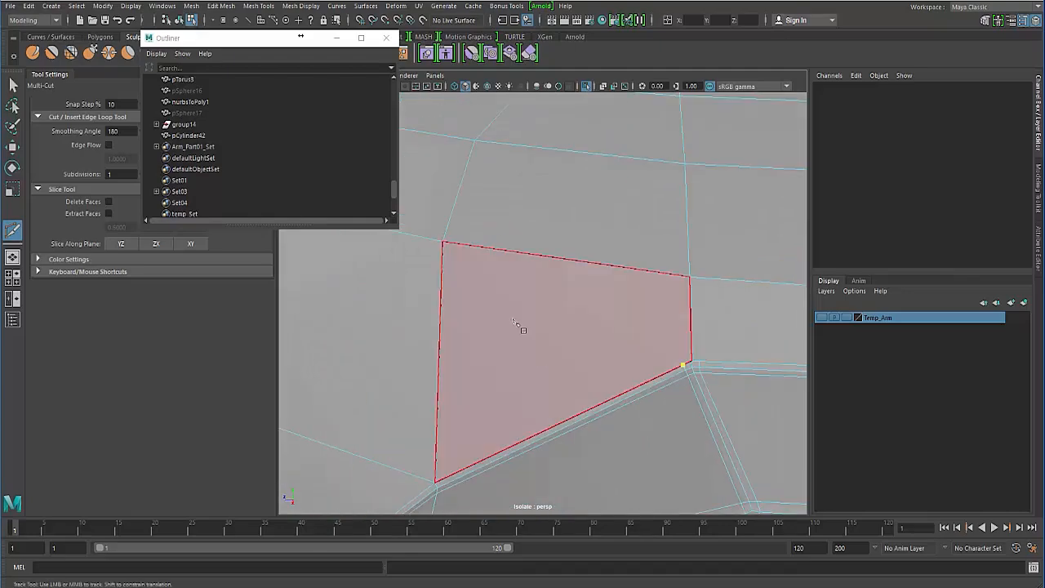
pyautogui.click(457, 249)
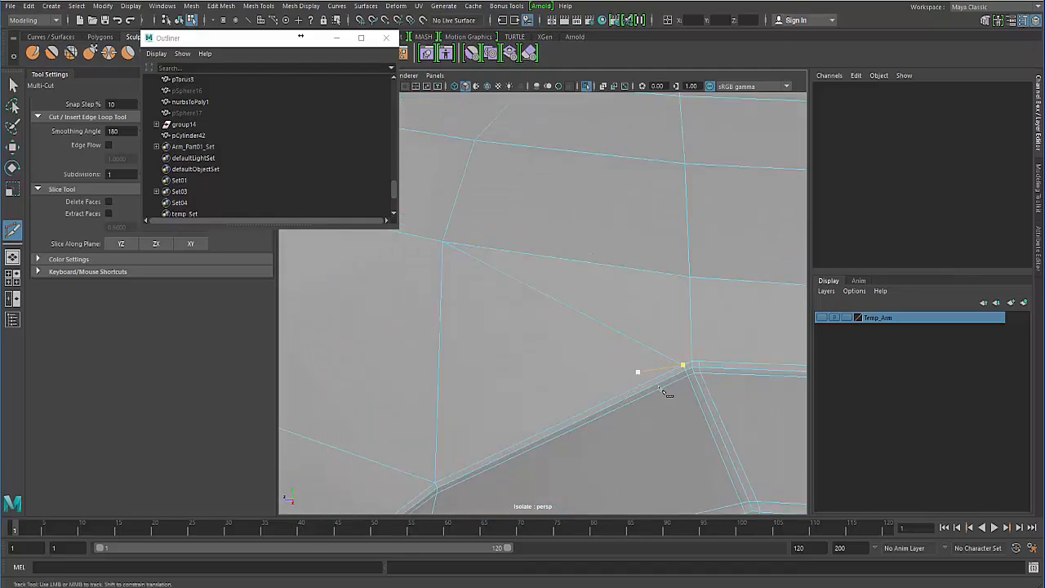
# Cut a small fan of edges around the bevelled junction corner and run one edge out to the ring's open border.
pyautogui.press('Return')
pyautogui.press('Return')
pyautogui.keyDown('alt'); pyautogui.moveTo(560, 338); pyautogui.dragTo(571, 342); pyautogui.keyUp('alt')
pyautogui.scroll(-2, 573, 343)
pyautogui.click(589, 342)
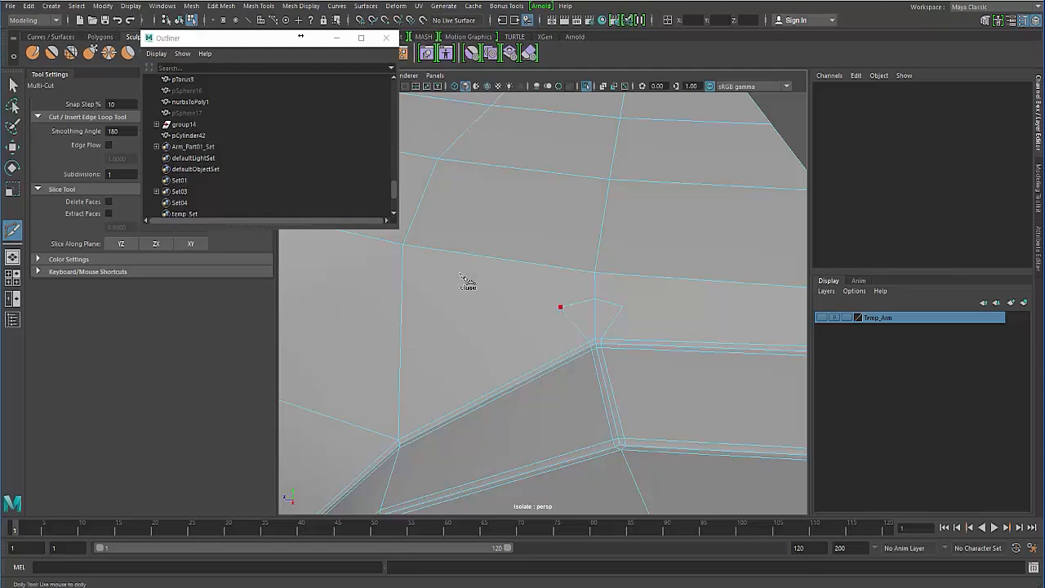
pyautogui.keyDown('alt'); pyautogui.moveTo(515, 369); pyautogui.dragTo(505, 333); pyautogui.keyUp('alt')
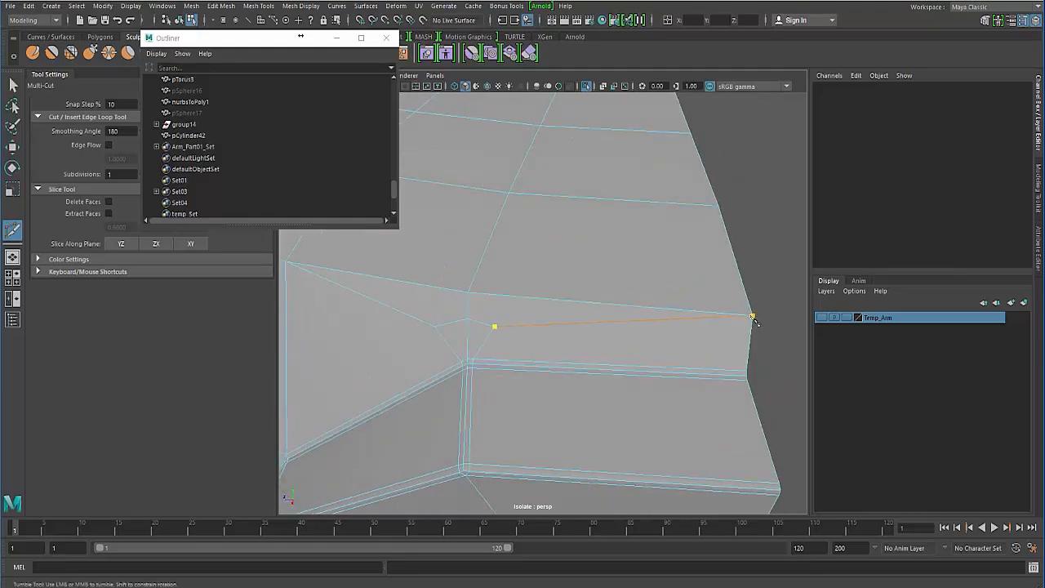
pyautogui.click(12, 84)
# Examine the ring and end disc junction in smooth preview from several angles in object selection.
pyautogui.keyDown('alt'); pyautogui.moveTo(490, 347); pyautogui.dragTo(458, 343); pyautogui.keyUp('alt')
pyautogui.moveTo(515, 256); pyautogui.dragTo(527, 312, button='right')
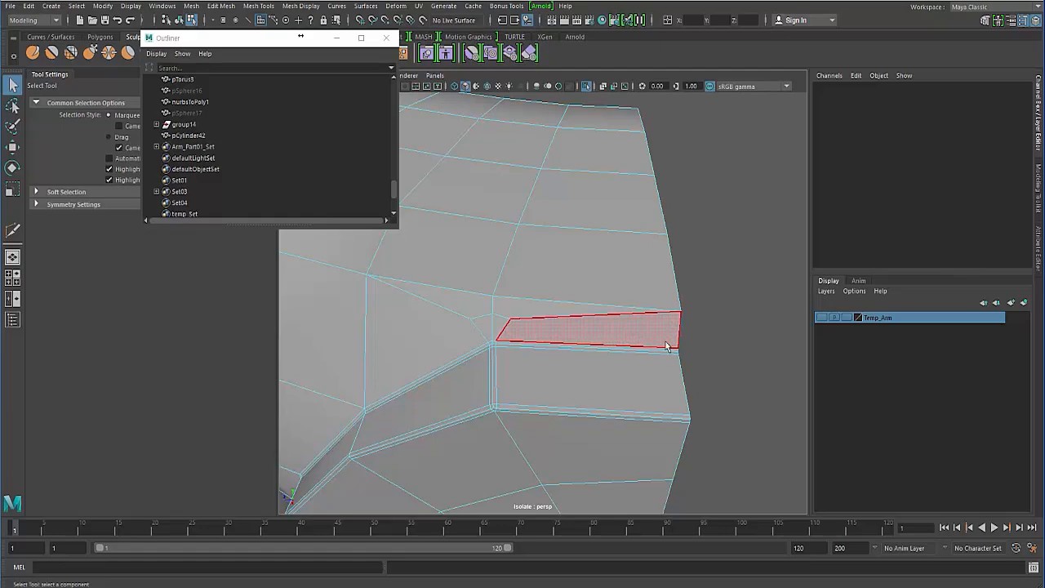
pyautogui.press('F8')
pyautogui.press('3')
pyautogui.click(693, 334)
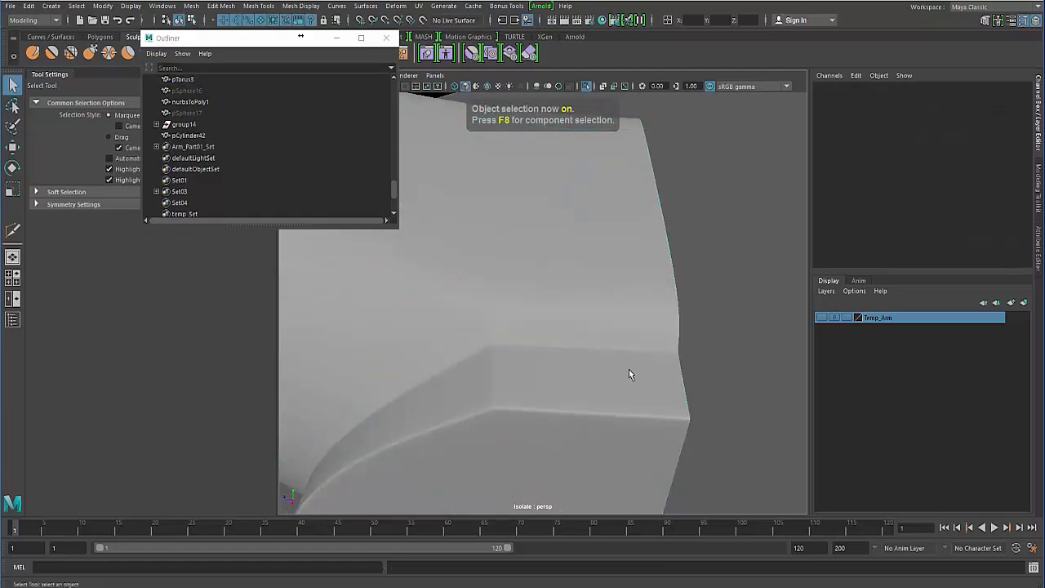
pyautogui.keyDown('alt'); pyautogui.moveTo(629, 369); pyautogui.dragTo(458, 323); pyautogui.keyUp('alt')
pyautogui.click(518, 264)
pyautogui.click(637, 327)
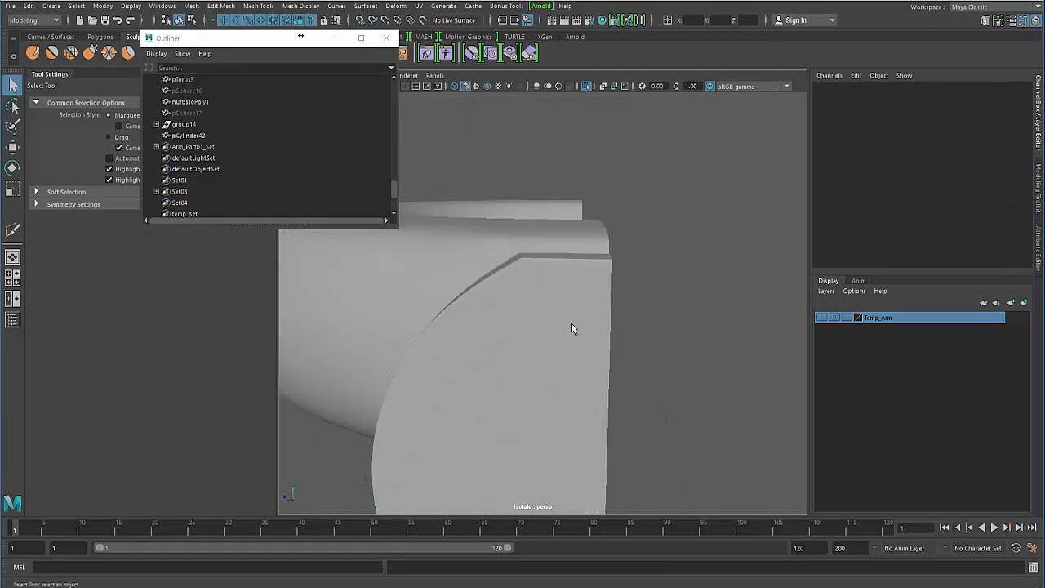
pyautogui.keyDown('alt'); pyautogui.moveTo(571, 327); pyautogui.dragTo(535, 278); pyautogui.keyUp('alt')
pyautogui.click(535, 402)
pyautogui.keyDown('alt'); pyautogui.moveTo(544, 353); pyautogui.dragTo(541, 319); pyautogui.keyUp('alt')
# Cut edges from the junction's lower bevelled corner to the neighbouring ring vertices in the unsmoothed display.
pyautogui.press('1')
pyautogui.keyDown('alt'); pyautogui.moveTo(542, 319); pyautogui.dragTo(592, 393, button='right'); pyautogui.keyUp('alt')
pyautogui.keyDown('alt'); pyautogui.moveTo(591, 392); pyautogui.dragTo(607, 292); pyautogui.keyUp('alt')
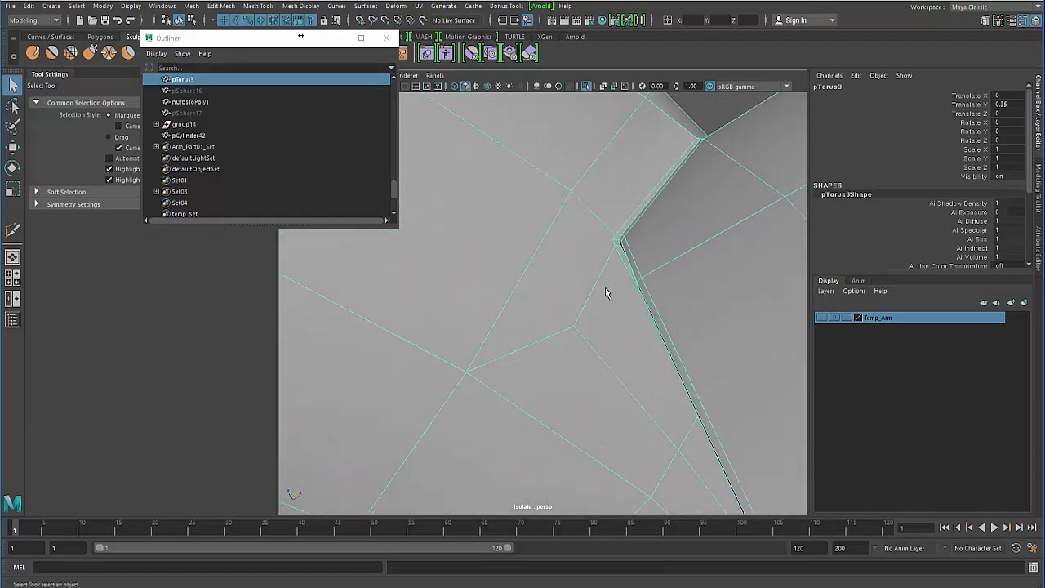
pyautogui.keyDown('shift'); pyautogui.moveTo(606, 292); pyautogui.dragTo(621, 260, button='right'); pyautogui.keyUp('shift')
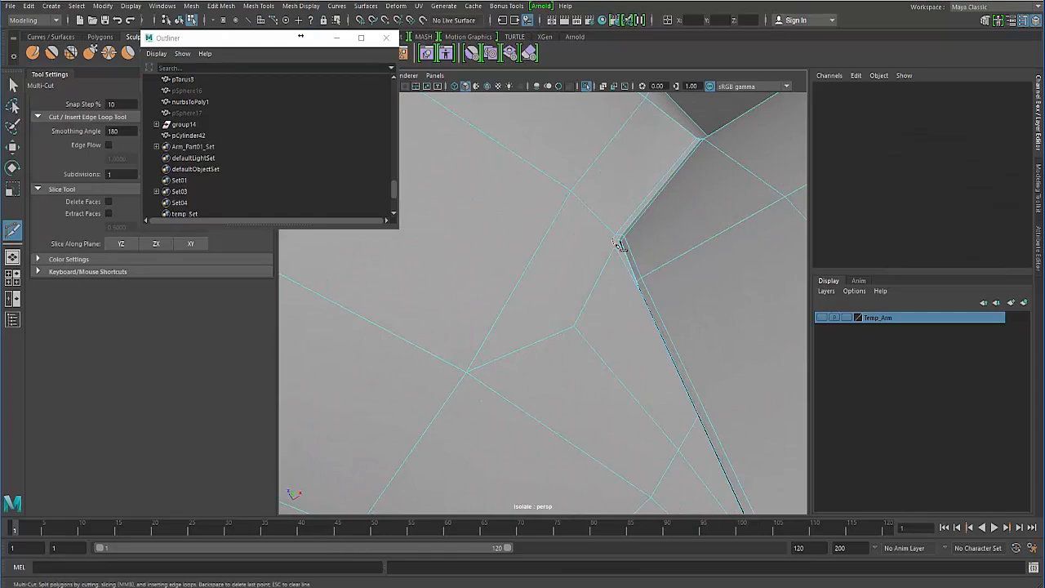
pyautogui.click(613, 240)
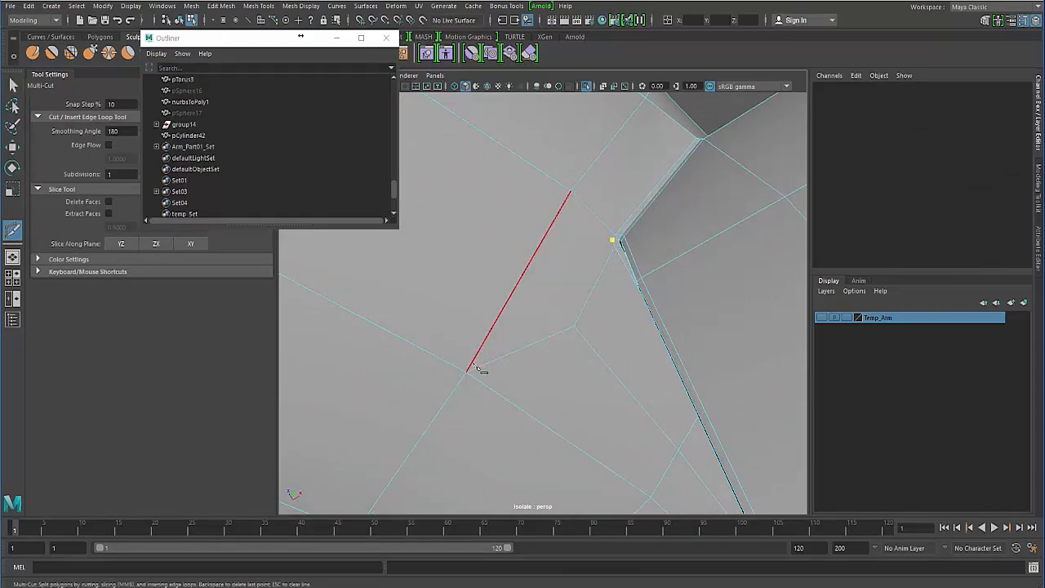
pyautogui.keyDown('alt'); pyautogui.moveTo(440, 318); pyautogui.dragTo(27, 98, button='right'); pyautogui.keyUp('alt')
pyautogui.keyDown('alt'); pyautogui.moveTo(359, 293); pyautogui.dragTo(469, 354); pyautogui.keyUp('alt')
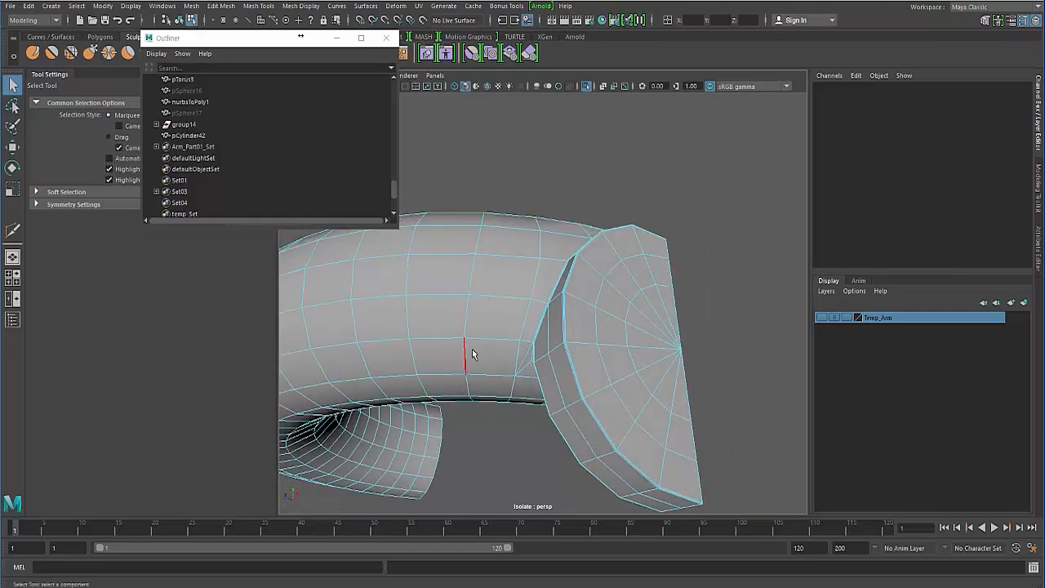
pyautogui.press('q')
# Return to object selection and check the recut lower junction corner in smooth preview.
pyautogui.press('F8')
pyautogui.click(516, 446)
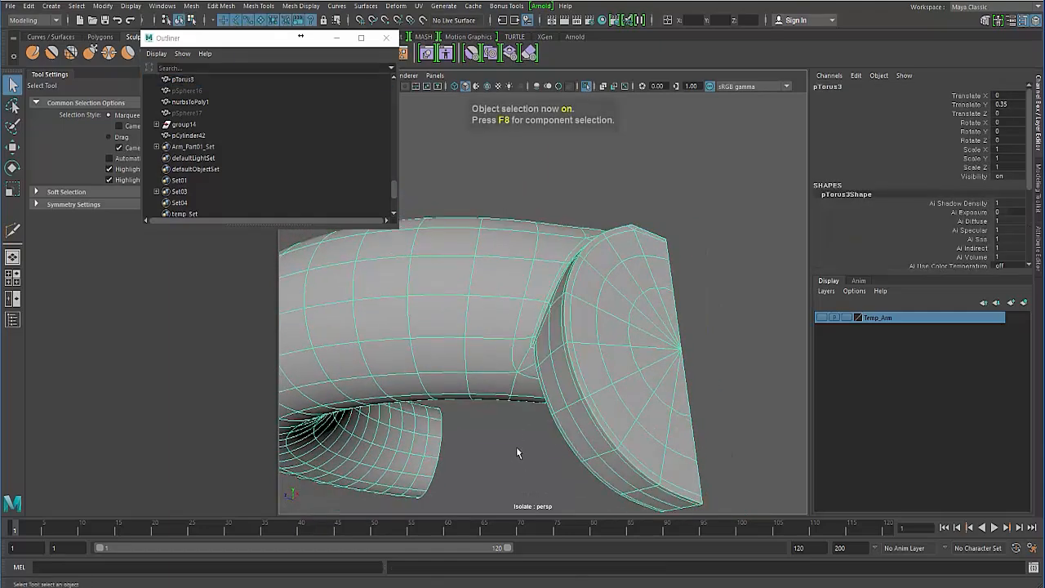
pyautogui.keyDown('alt'); pyautogui.moveTo(516, 447); pyautogui.dragTo(349, 246); pyautogui.keyUp('alt')
pyautogui.click(462, 322)
# Constrain polygon selection on the unsmoothed ring to faces, using All and Next with the Nsided order.
pyautogui.press('1')
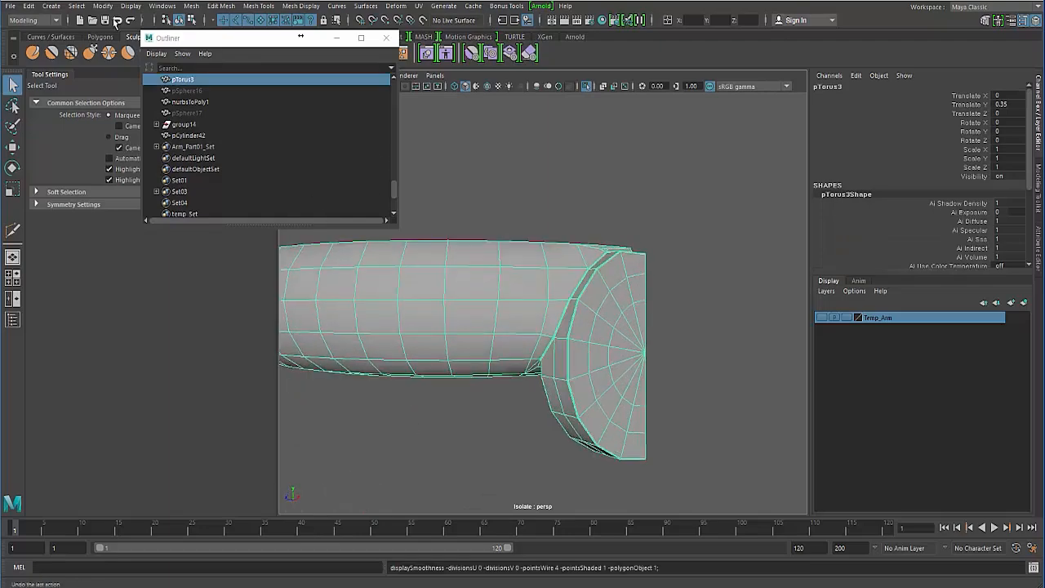
pyautogui.click(84, 7)
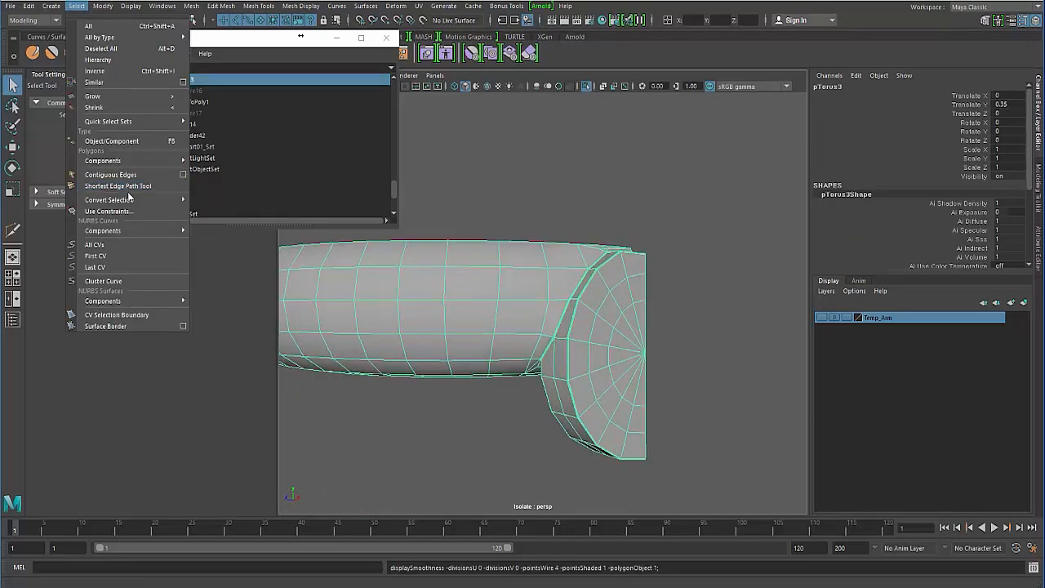
pyautogui.click(191, 231)
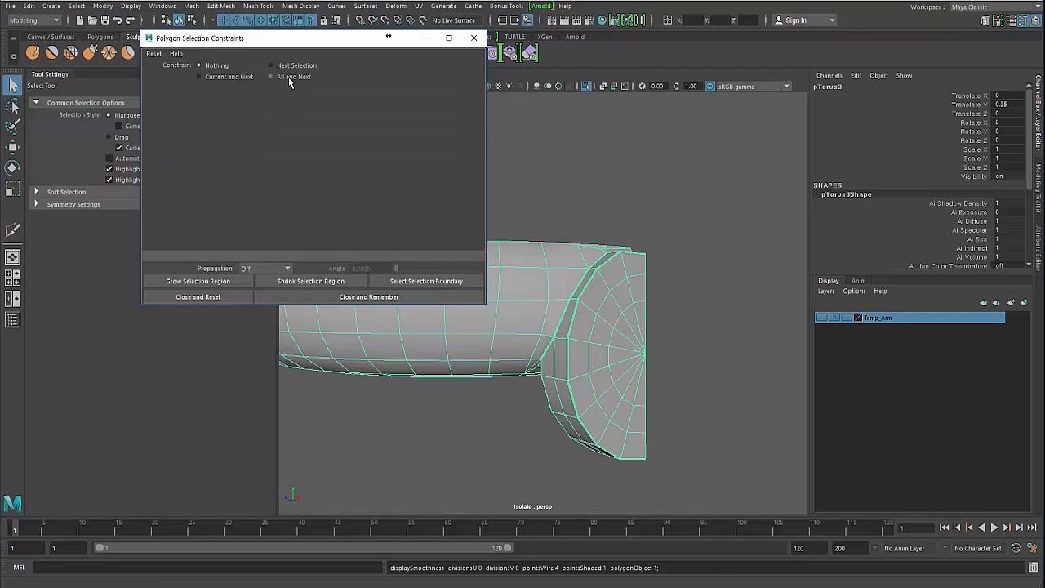
pyautogui.click(288, 77)
pyautogui.click(501, 301)
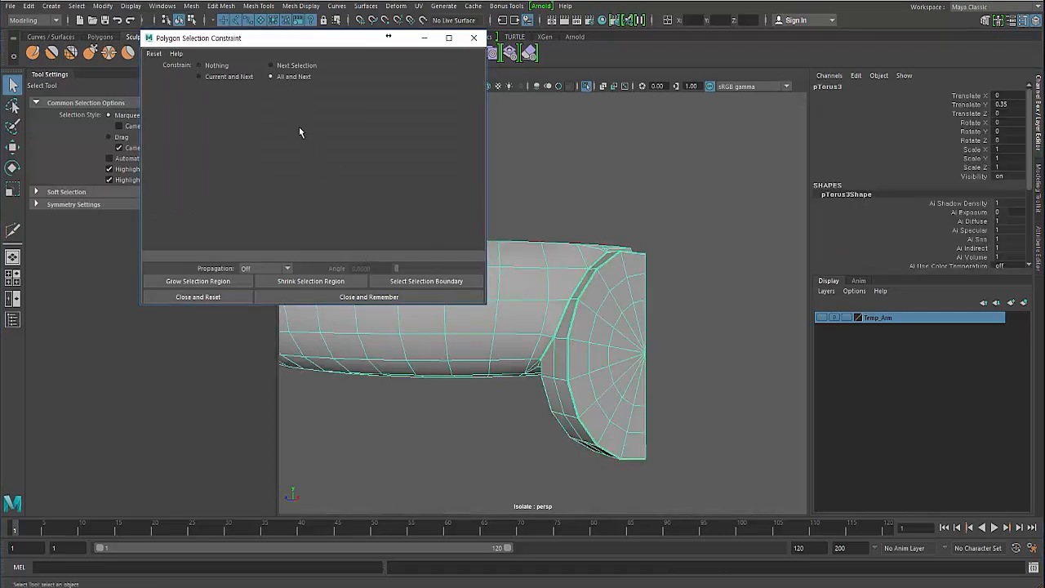
pyautogui.moveTo(535, 255); pyautogui.dragTo(541, 287, button='right')
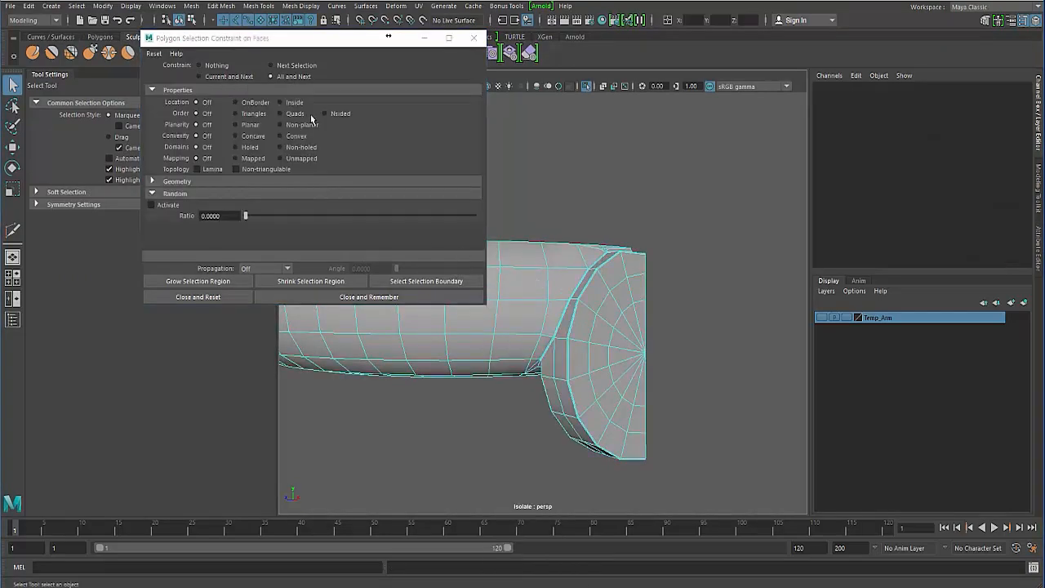
pyautogui.click(330, 113)
pyautogui.keyDown('alt'); pyautogui.moveTo(457, 380); pyautogui.dragTo(507, 294); pyautogui.keyUp('alt')
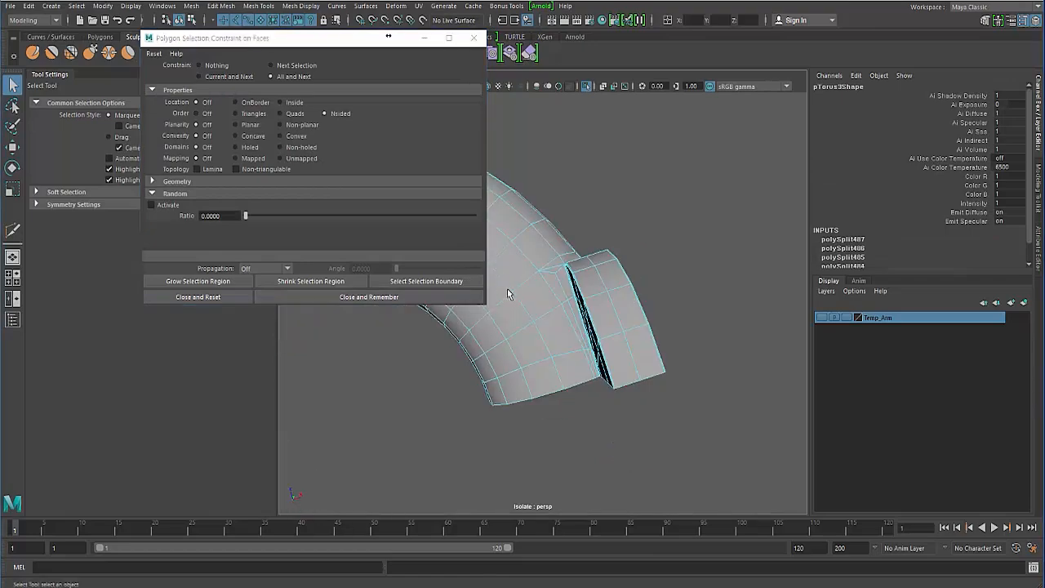
pyautogui.click(281, 113)
pyautogui.click(334, 112)
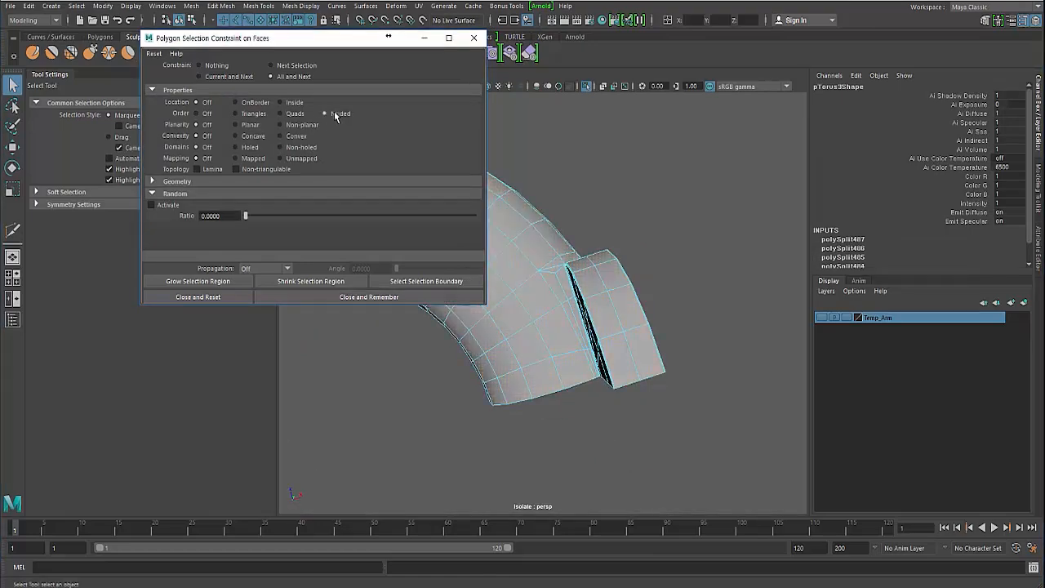
# Inspect the bevelled strips along the ring and end disc junction for selected n-sided faces.
pyautogui.keyDown('alt'); pyautogui.moveTo(555, 217); pyautogui.dragTo(628, 350); pyautogui.keyUp('alt')
pyautogui.scroll(3, 629, 350)
pyautogui.scroll(3, 628, 353)
pyautogui.keyDown('alt'); pyautogui.moveTo(629, 354); pyautogui.dragTo(642, 303, button='middle'); pyautogui.keyUp('alt')
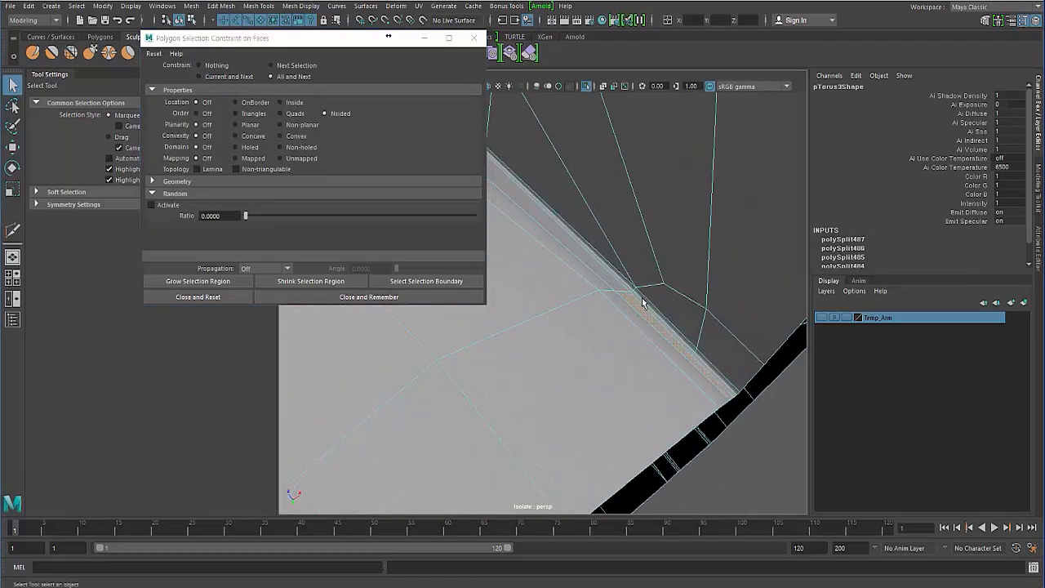
pyautogui.keyDown('alt'); pyautogui.moveTo(642, 303); pyautogui.dragTo(625, 289); pyautogui.keyUp('alt')
pyautogui.keyDown('alt'); pyautogui.moveTo(626, 289); pyautogui.dragTo(601, 304, button='middle'); pyautogui.keyUp('alt')
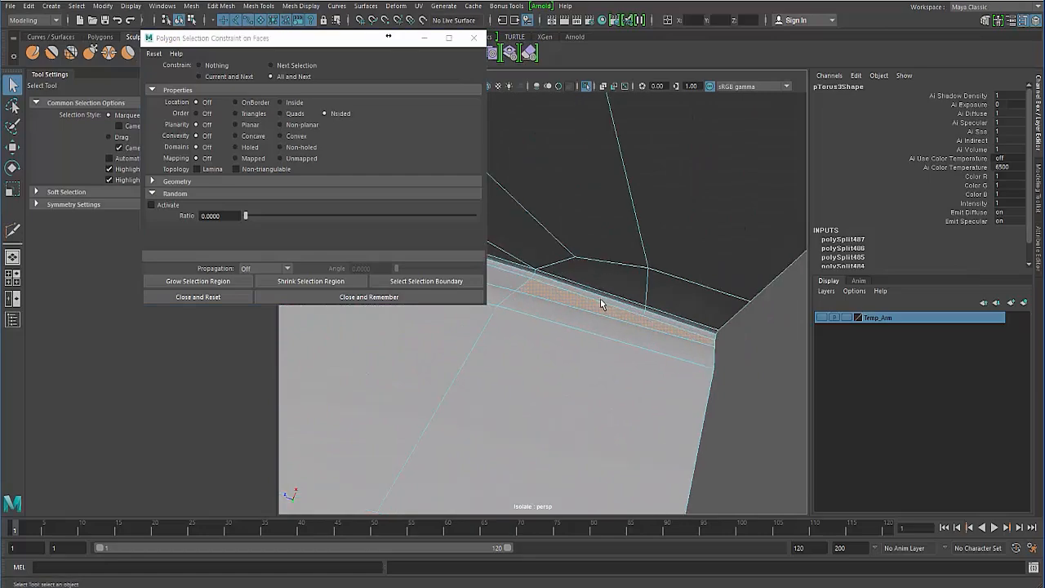
pyautogui.keyDown('alt'); pyautogui.moveTo(581, 324); pyautogui.dragTo(581, 329); pyautogui.keyUp('alt')
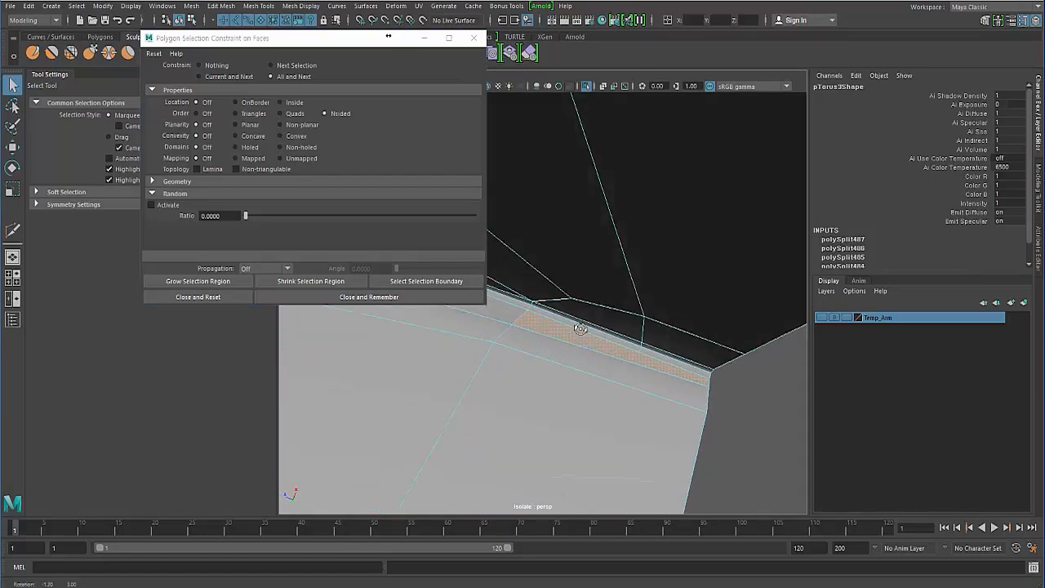
pyautogui.keyDown('alt'); pyautogui.moveTo(581, 329); pyautogui.dragTo(602, 312, button='middle'); pyautogui.keyUp('alt')
pyautogui.scroll(1, 602, 313)
pyautogui.keyDown('alt'); pyautogui.moveTo(564, 307); pyautogui.dragTo(563, 304); pyautogui.keyUp('alt')
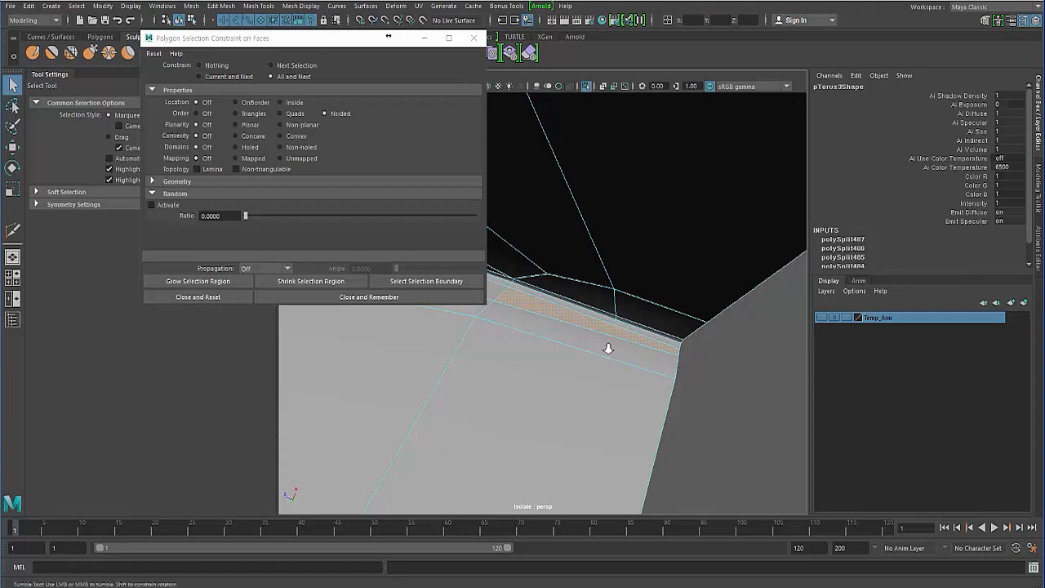
pyautogui.keyDown('alt'); pyautogui.moveTo(607, 348); pyautogui.dragTo(614, 223); pyautogui.keyUp('alt')
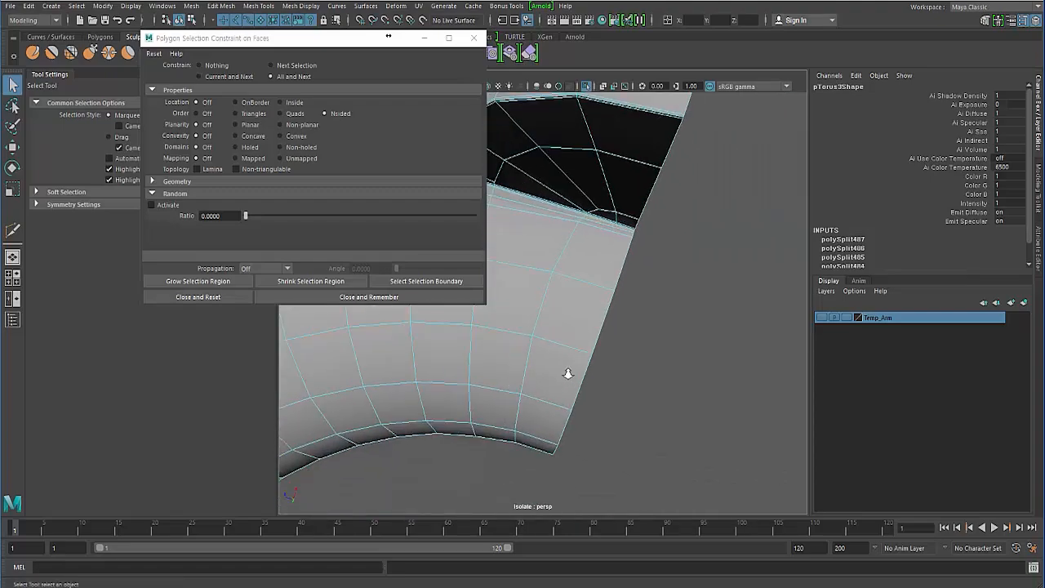
# Cut edges with Multi-Cut across the selected n-sided strip and into the adjoining narrow face beside the open border.
pyautogui.keyDown('alt'); pyautogui.moveTo(568, 374); pyautogui.dragTo(598, 381, button='right'); pyautogui.keyUp('alt')
pyautogui.keyDown('alt'); pyautogui.moveTo(598, 380); pyautogui.dragTo(618, 396, button='middle'); pyautogui.keyUp('alt')
pyautogui.keyDown('alt'); pyautogui.moveTo(618, 397); pyautogui.dragTo(634, 344); pyautogui.keyUp('alt')
pyautogui.keyDown('shift'); pyautogui.moveTo(642, 343); pyautogui.dragTo(583, 323, button='right'); pyautogui.keyUp('shift')
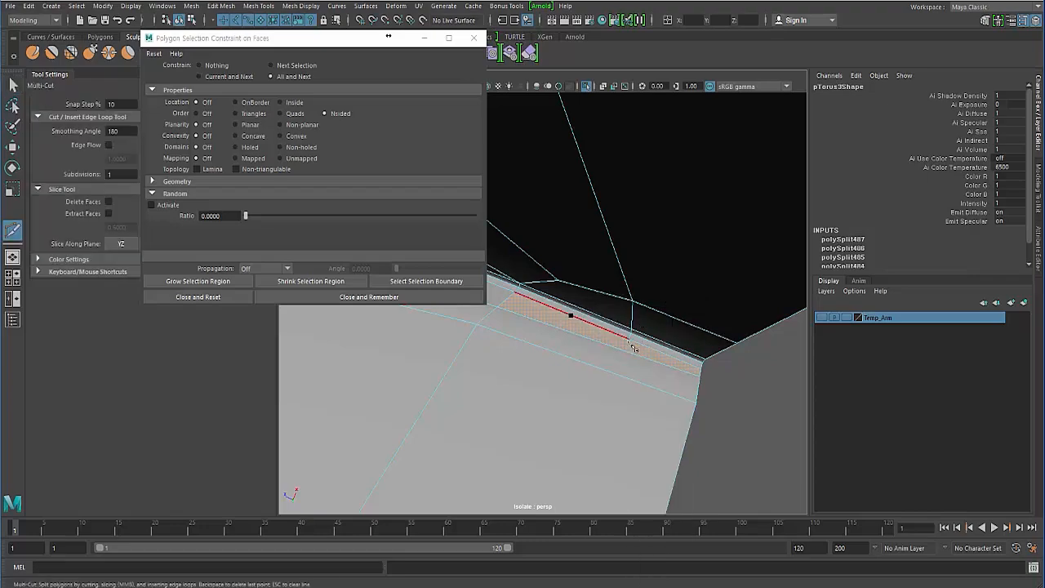
pyautogui.moveTo(637, 367)
pyautogui.keyDown('alt'); pyautogui.mouseDown(button='middle')
pyautogui.moveTo(653, 363)
pyautogui.moveTo(648, 353)
pyautogui.mouseUp(button='middle'); pyautogui.keyUp('alt')
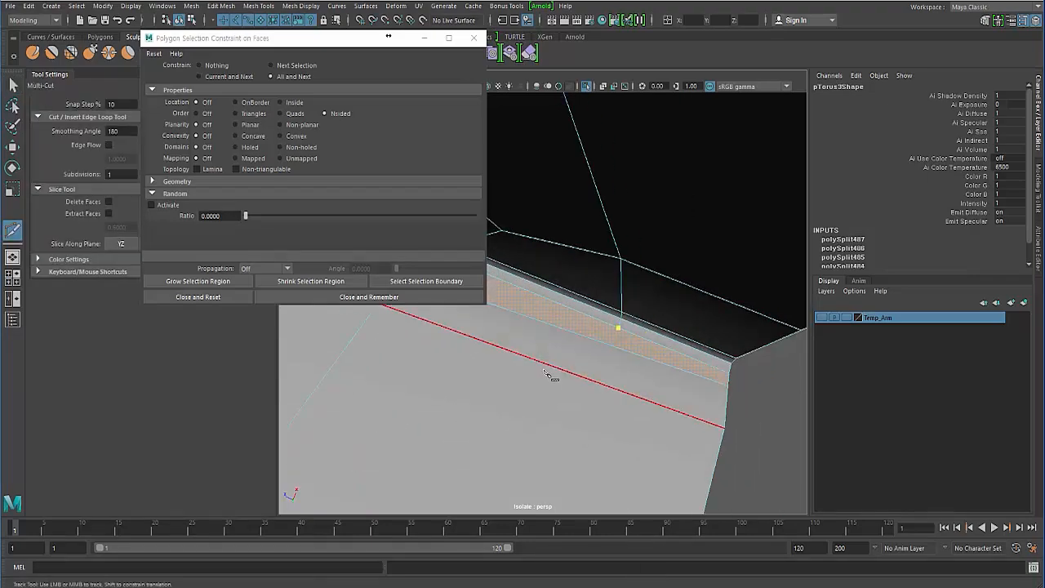
pyautogui.scroll(-3, 545, 389)
pyautogui.scroll(3, 546, 389)
pyautogui.keyDown('alt'); pyautogui.moveTo(546, 380); pyautogui.dragTo(572, 281, button='middle'); pyautogui.keyUp('alt')
pyautogui.keyDown('alt'); pyautogui.moveTo(580, 290); pyautogui.dragTo(585, 302, button='right'); pyautogui.keyUp('alt')
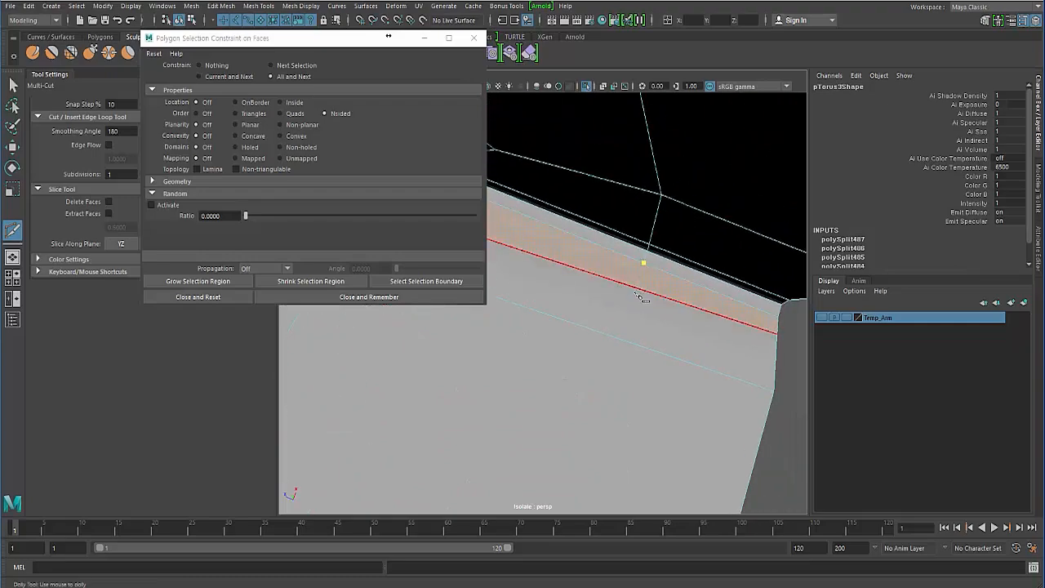
pyautogui.keyDown('alt'); pyautogui.moveTo(618, 333); pyautogui.dragTo(611, 326, button='right'); pyautogui.keyUp('alt')
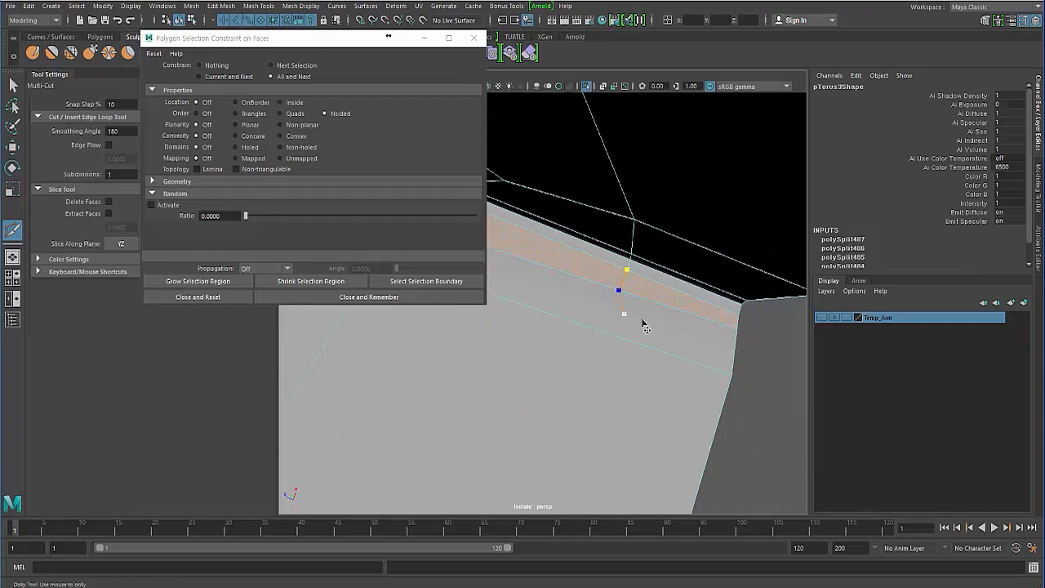
pyautogui.rightClick(630, 326)
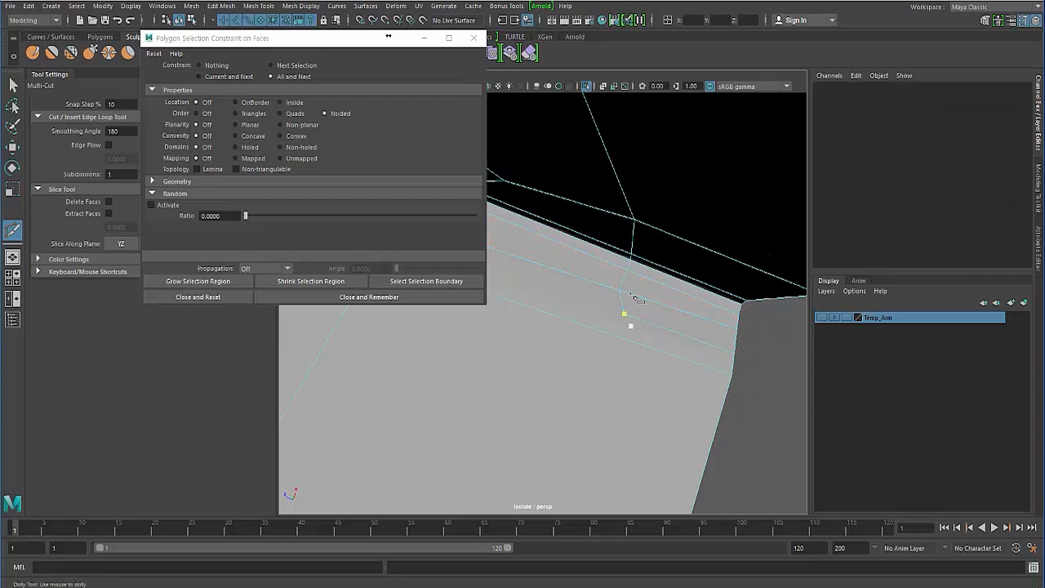
pyautogui.keyDown('alt'); pyautogui.moveTo(593, 352); pyautogui.dragTo(703, 314); pyautogui.keyUp('alt')
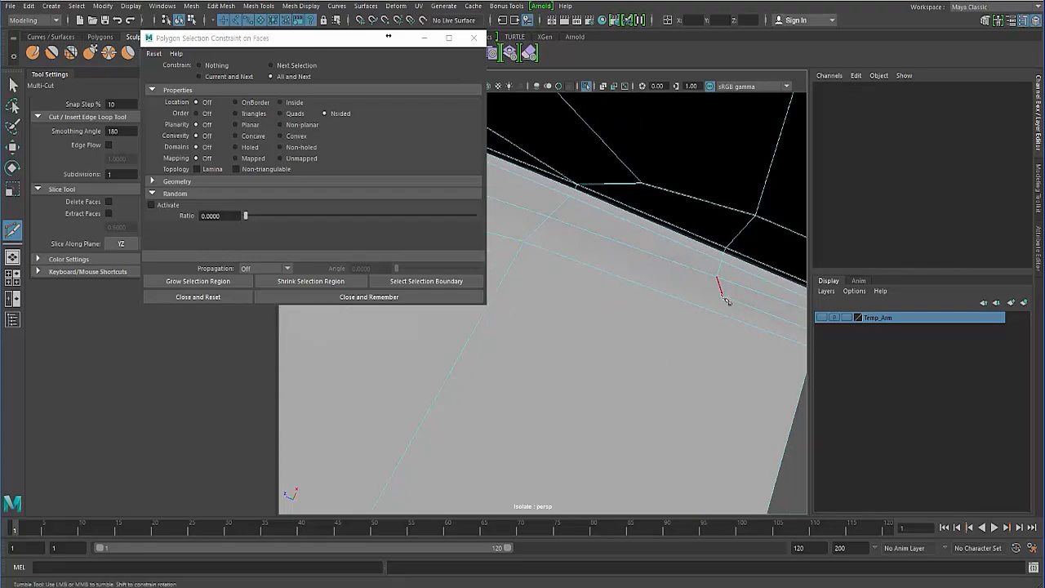
pyautogui.click(717, 297)
pyautogui.click(13, 85)
# Reapply the Nsided face constraint to check the recut area, and display the mesh in smooth preview.
pyautogui.keyDown('alt'); pyautogui.moveTo(560, 294); pyautogui.dragTo(546, 303); pyautogui.keyUp('alt')
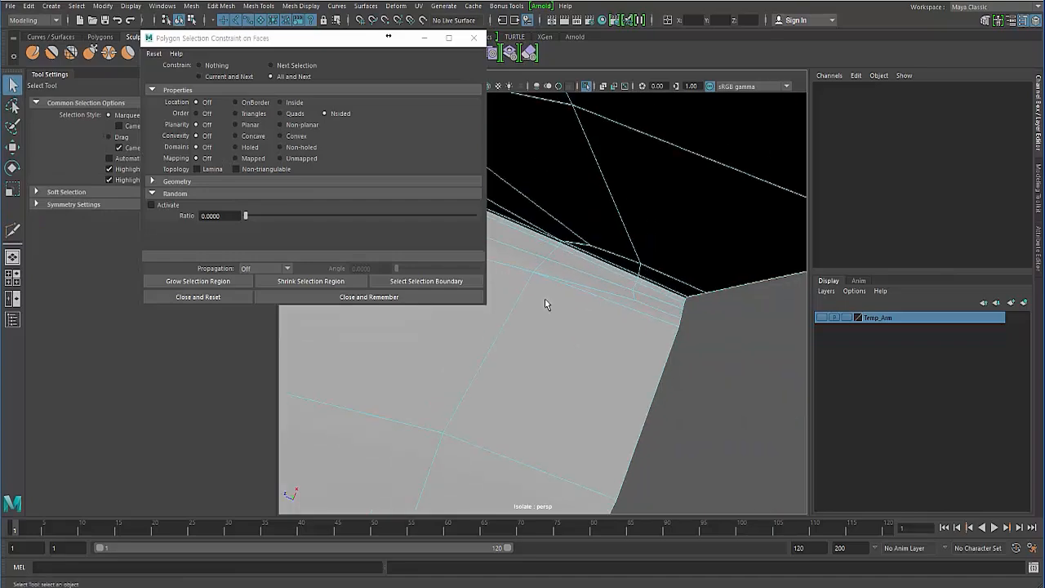
pyautogui.moveTo(557, 256); pyautogui.dragTo(560, 291, button='right')
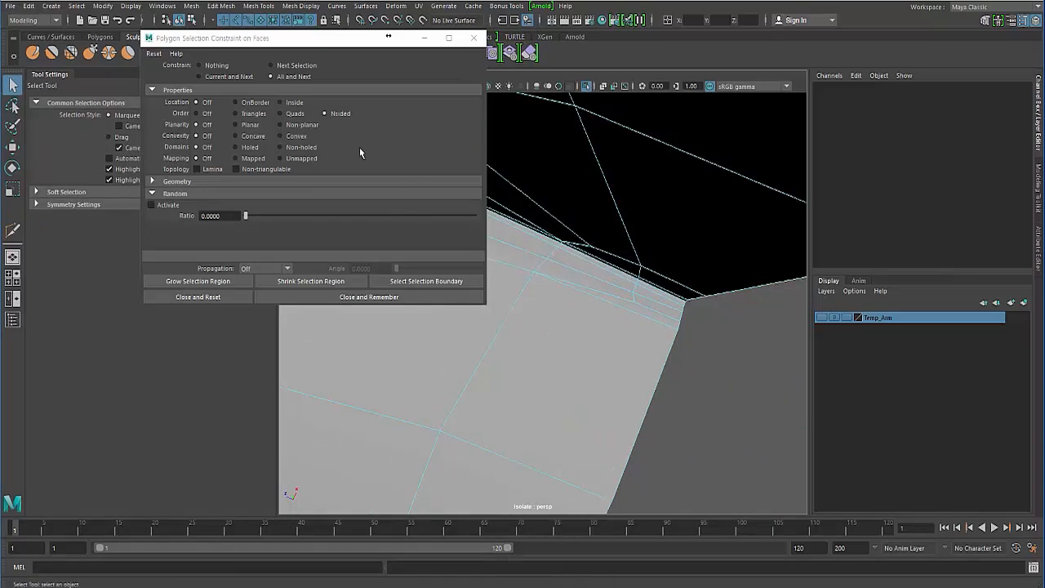
pyautogui.click(340, 115)
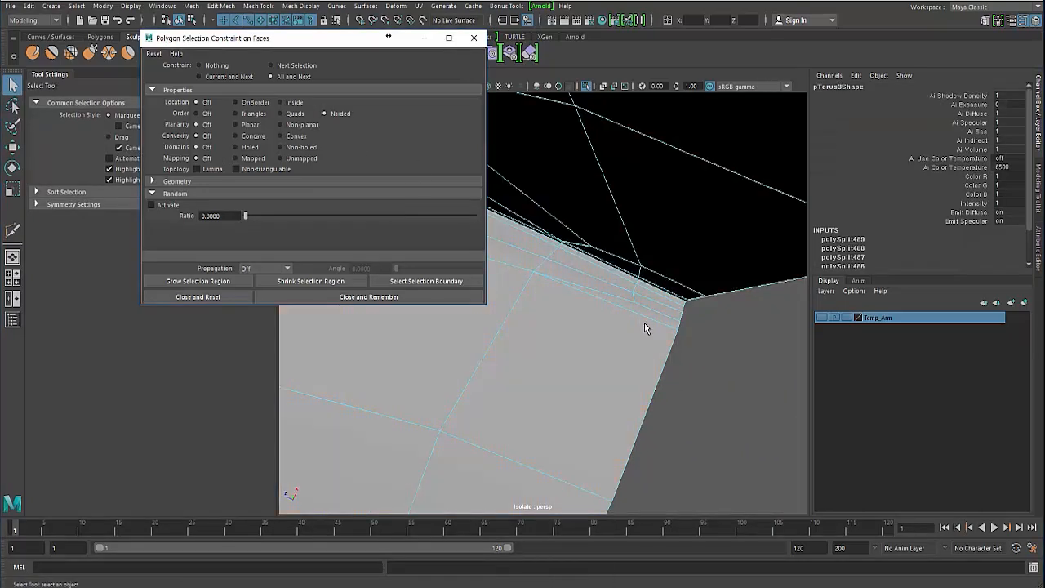
pyautogui.press('3')
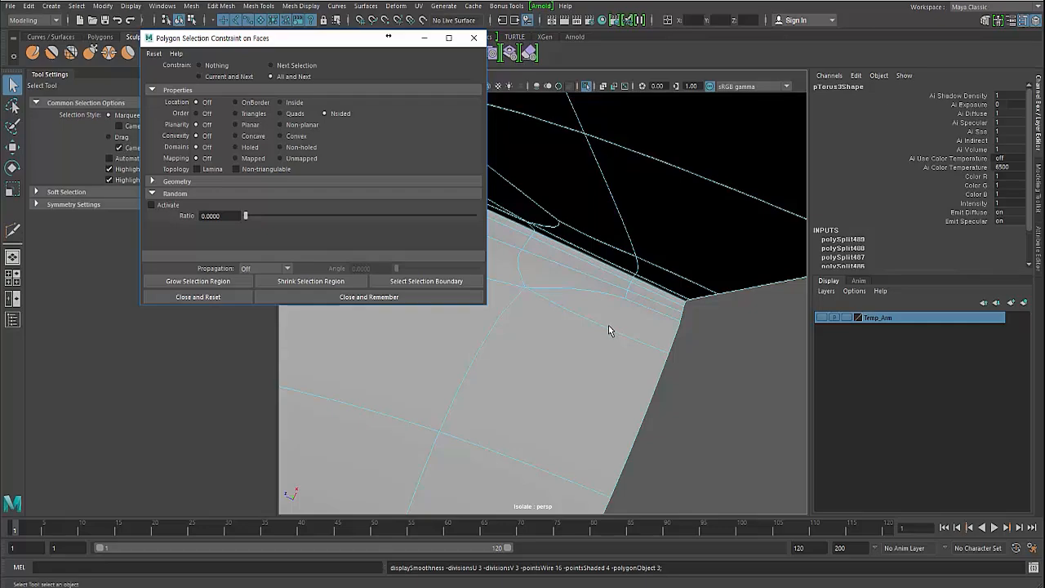
# Return the ring to unsmoothed display and object selection, and close the selection constraint settings and the Outliner.
pyautogui.press('1')
pyautogui.click(674, 348)
pyautogui.keyDown('alt'); pyautogui.moveTo(610, 305); pyautogui.dragTo(604, 333, button='right'); pyautogui.keyUp('alt')
pyautogui.keyDown('alt'); pyautogui.moveTo(604, 333); pyautogui.dragTo(569, 340); pyautogui.keyUp('alt')
pyautogui.press('F8')
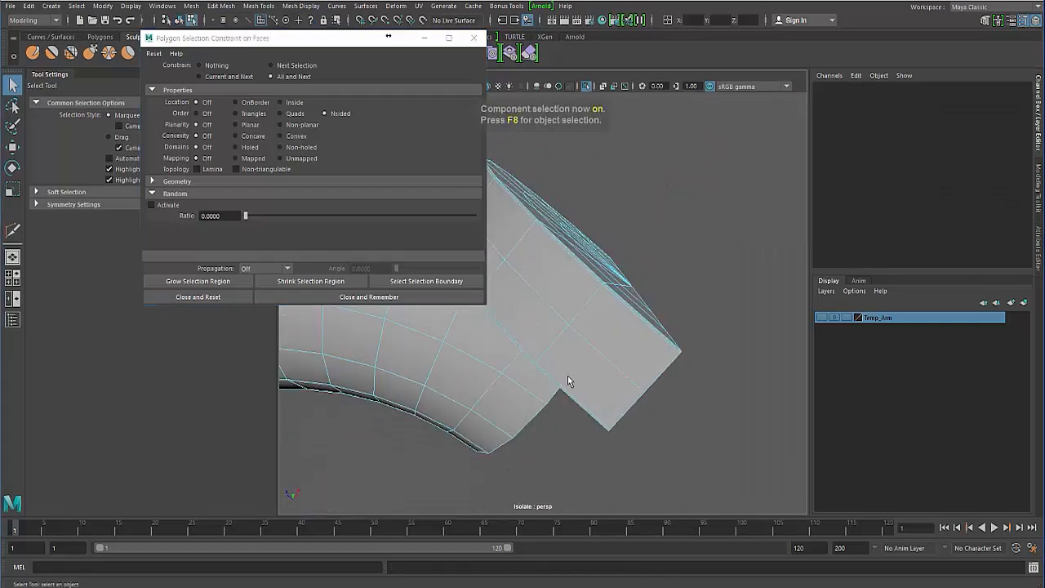
pyautogui.press('F8')
pyautogui.click(475, 38)
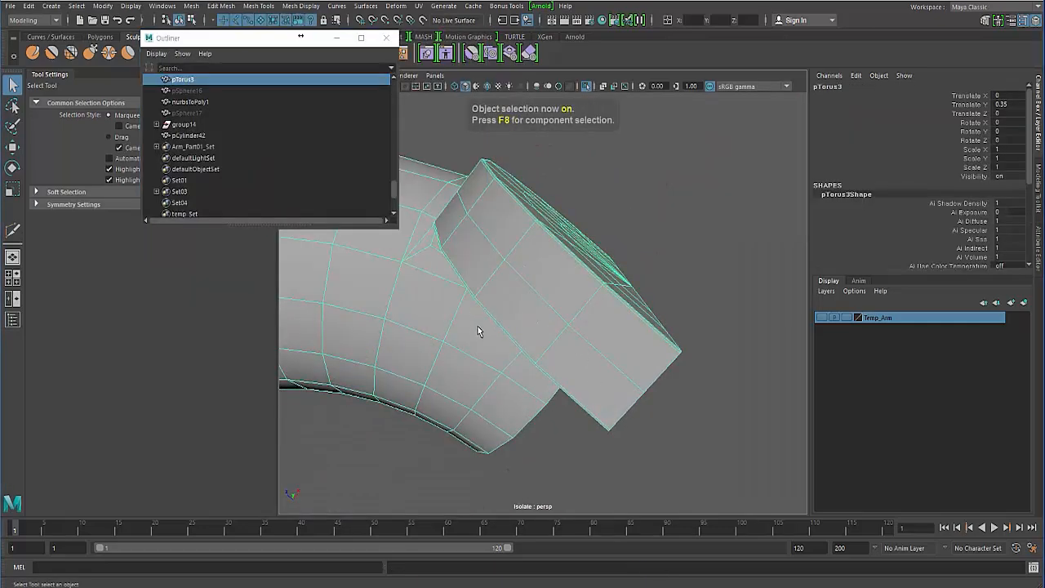
pyautogui.keyDown('alt'); pyautogui.moveTo(478, 327); pyautogui.dragTo(333, 257); pyautogui.keyUp('alt')
pyautogui.click(388, 38)
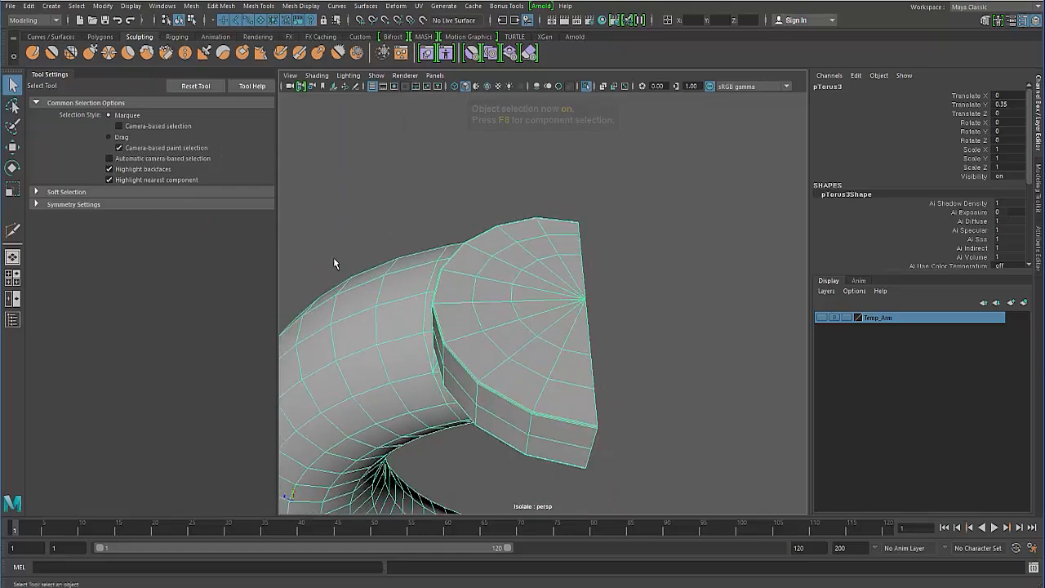
# Leave the isolated view and apply Soften Edge to the whole group of wrist parts.
pyautogui.keyDown('alt'); pyautogui.moveTo(366, 354); pyautogui.dragTo(435, 231); pyautogui.keyUp('alt')
pyautogui.press('f')
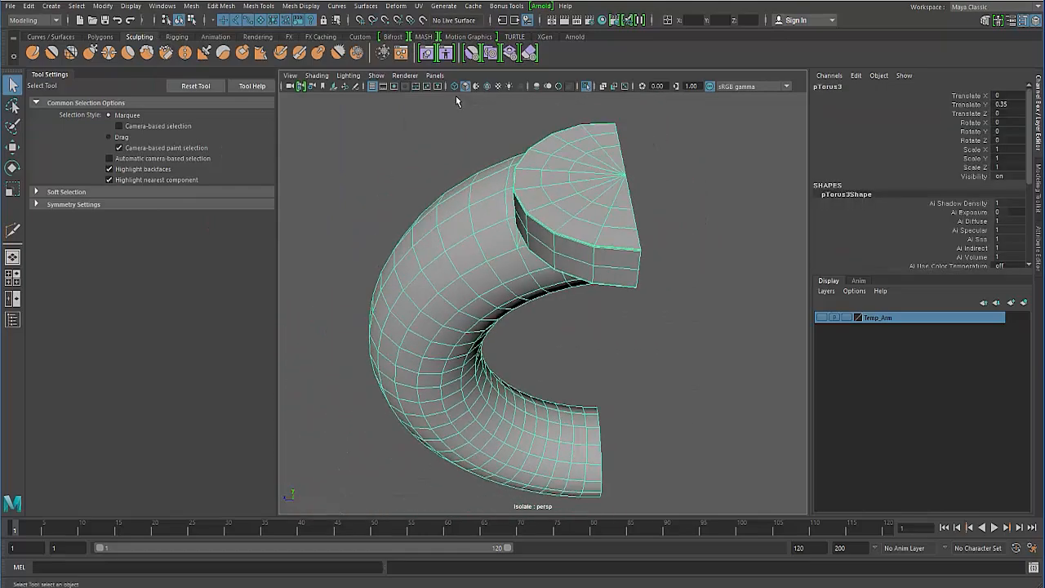
pyautogui.click(586, 87)
pyautogui.keyDown('alt'); pyautogui.moveTo(424, 270); pyautogui.dragTo(441, 294); pyautogui.keyUp('alt')
pyautogui.click(329, 225)
pyautogui.click(497, 321)
pyautogui.press('Up')
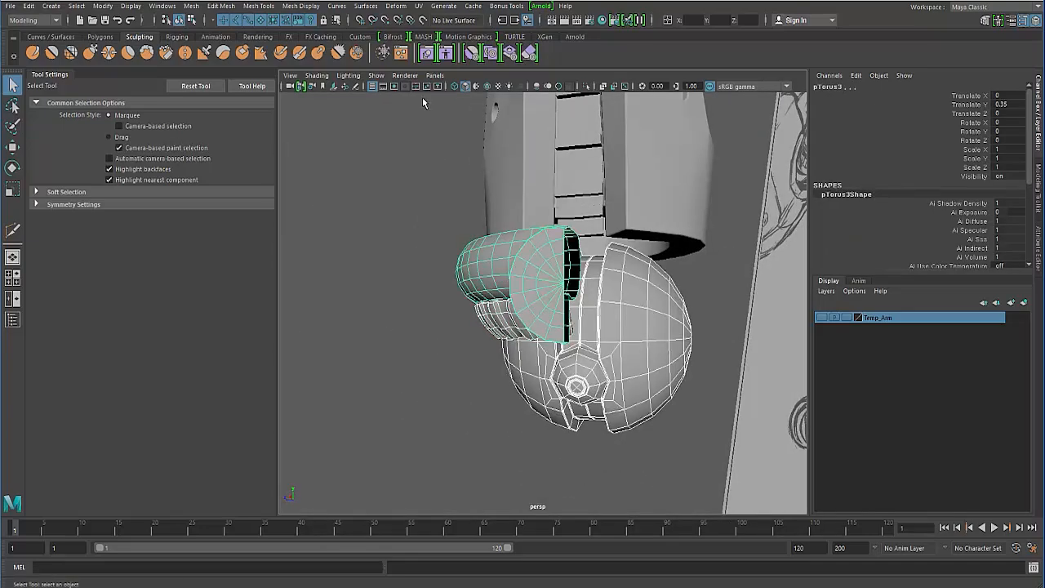
pyautogui.click(307, 6)
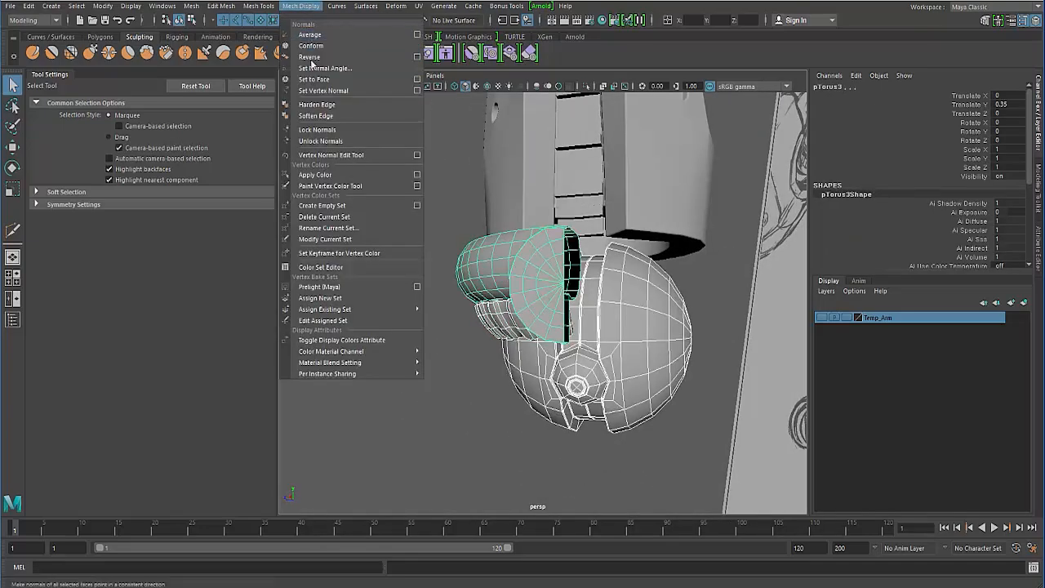
pyautogui.click(317, 115)
# Select the ribbed band beneath the thick ring and display it unsmoothed.
pyautogui.click(402, 309)
pyautogui.keyDown('alt'); pyautogui.moveTo(402, 309); pyautogui.dragTo(522, 323); pyautogui.keyUp('alt')
pyautogui.keyDown('alt'); pyautogui.moveTo(522, 323); pyautogui.dragTo(622, 327, button='right'); pyautogui.keyUp('alt')
pyautogui.click(382, 333)
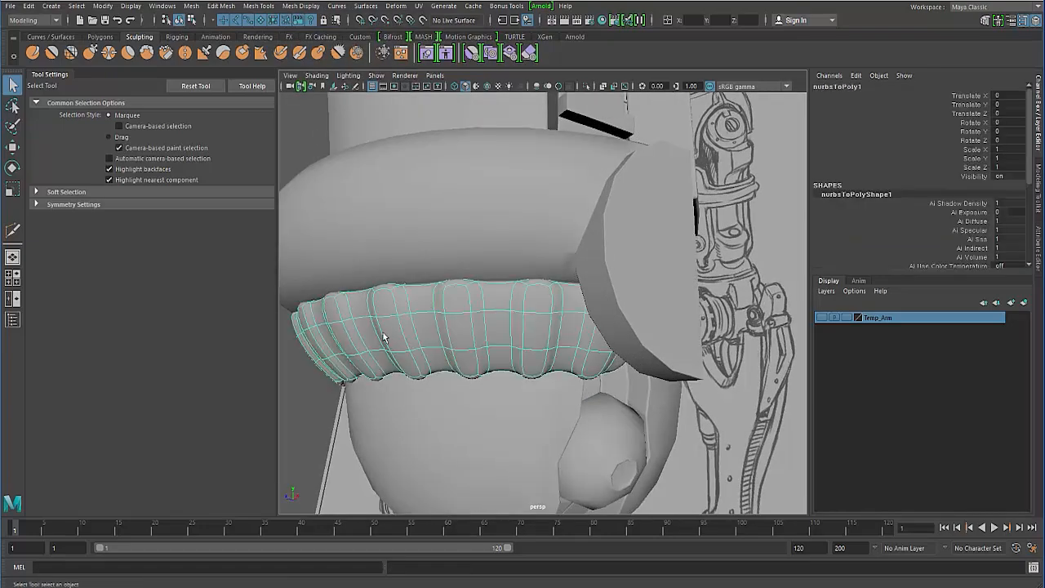
pyautogui.keyDown('alt'); pyautogui.moveTo(383, 333); pyautogui.dragTo(465, 338, button='middle'); pyautogui.keyUp('alt')
pyautogui.press('1')
pyautogui.keyDown('alt'); pyautogui.moveTo(431, 330); pyautogui.dragTo(422, 305); pyautogui.keyUp('alt')
pyautogui.keyDown('alt'); pyautogui.moveTo(422, 305); pyautogui.dragTo(454, 313, button='right'); pyautogui.keyUp('alt')
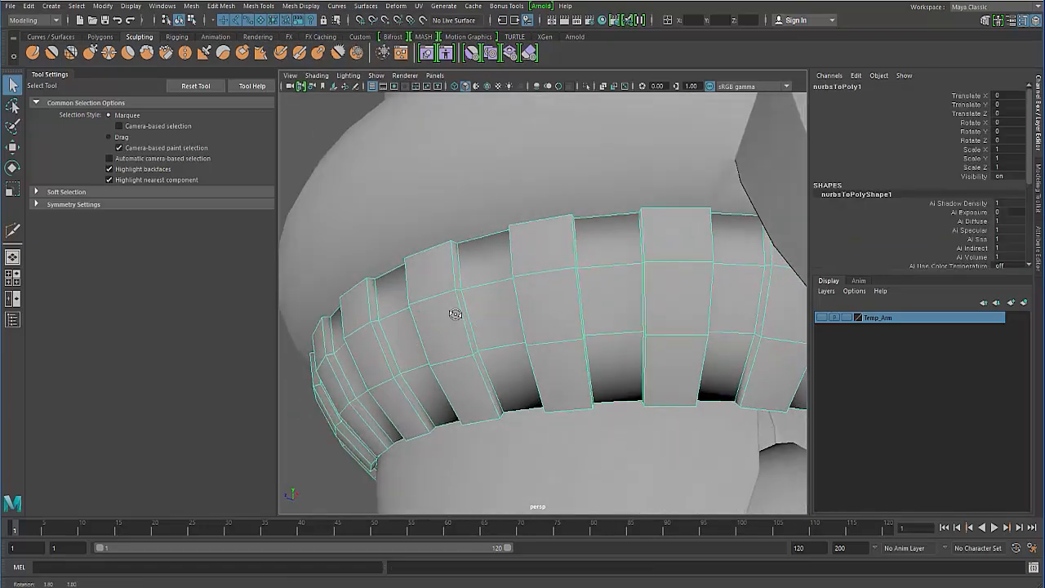
pyautogui.keyDown('alt'); pyautogui.moveTo(455, 313); pyautogui.dragTo(475, 340); pyautogui.keyUp('alt')
pyautogui.keyDown('alt'); pyautogui.moveTo(476, 341); pyautogui.dragTo(536, 342, button='right'); pyautogui.keyUp('alt')
pyautogui.keyDown('alt'); pyautogui.moveTo(536, 342); pyautogui.dragTo(515, 319); pyautogui.keyUp('alt')
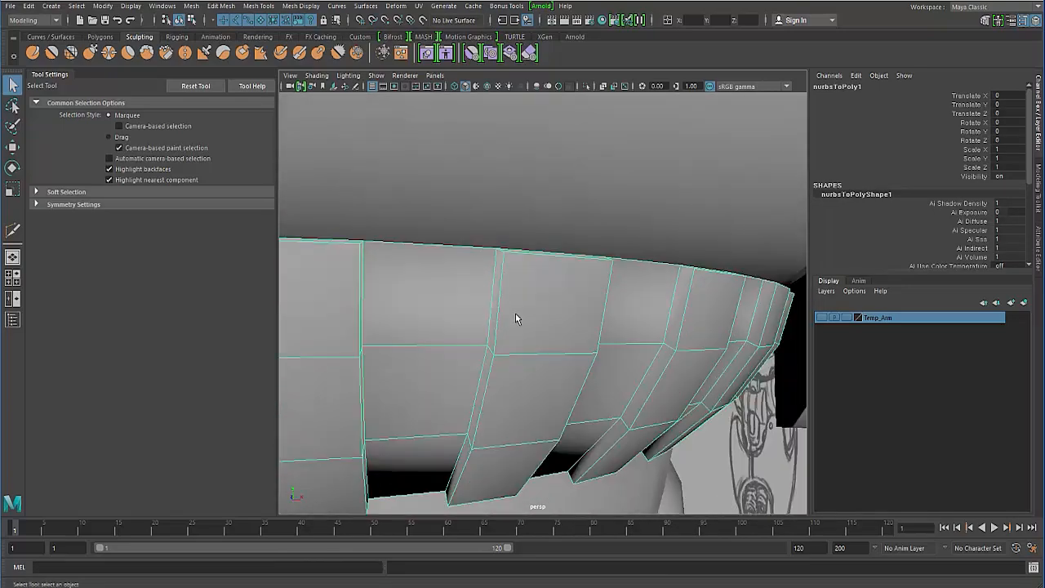
# Insert supporting edge loops along a rib's narrow side wall with Multi-Cut, checking the band in smooth preview.
pyautogui.keyDown('shift'); pyautogui.moveTo(548, 289); pyautogui.dragTo(548, 304, button='right'); pyautogui.keyUp('shift')
pyautogui.keyDown('shift'); pyautogui.moveTo(485, 292); pyautogui.dragTo(484, 290, button='right'); pyautogui.keyUp('shift')
pyautogui.keyDown('alt'); pyautogui.moveTo(483, 291); pyautogui.dragTo(530, 255); pyautogui.keyUp('alt')
pyautogui.keyDown('alt'); pyautogui.moveTo(471, 306); pyautogui.dragTo(535, 352); pyautogui.keyUp('alt')
pyautogui.press('3')
pyautogui.press('1')
pyautogui.keyDown('alt'); pyautogui.moveTo(552, 291); pyautogui.dragTo(490, 313); pyautogui.keyUp('alt')
pyautogui.keyDown('alt'); pyautogui.moveTo(491, 312); pyautogui.dragTo(515, 318, button='middle'); pyautogui.keyUp('alt')
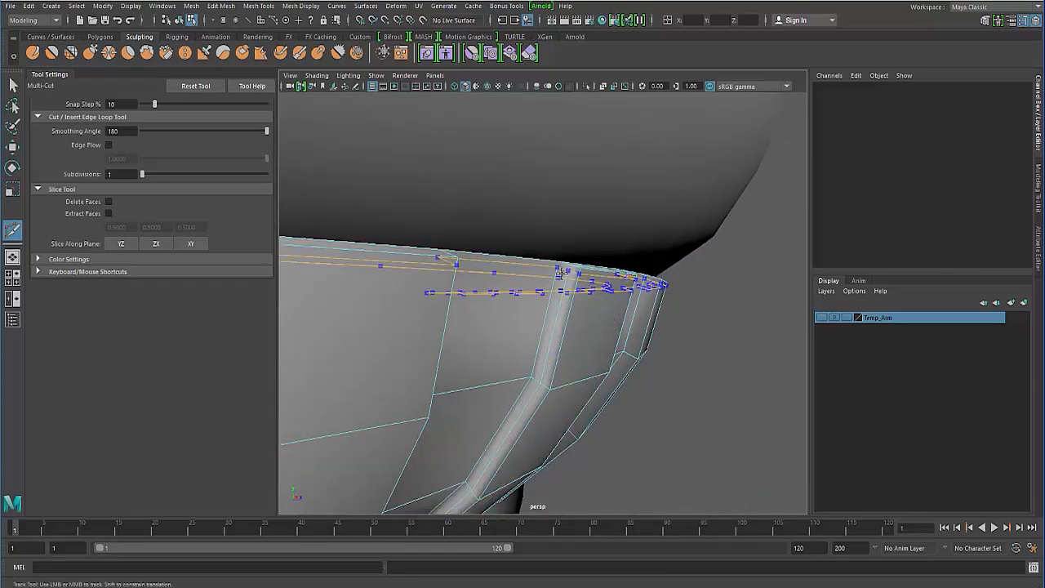
# Insert edge loops along the narrow side walls of the ribs near the band's open end.
pyautogui.keyDown('alt'); pyautogui.moveTo(571, 274); pyautogui.dragTo(495, 306); pyautogui.keyUp('alt')
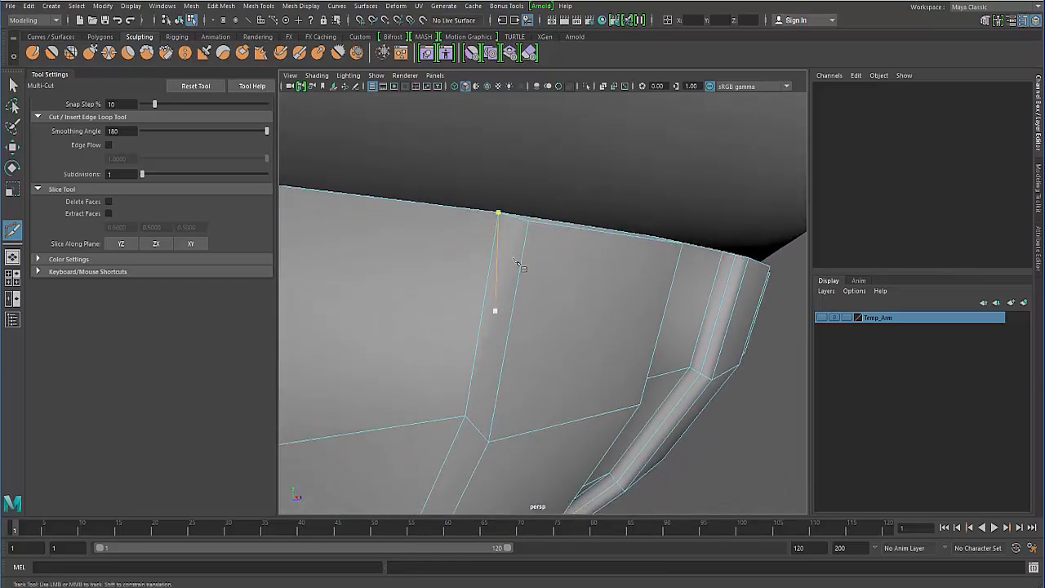
pyautogui.click(432, 308)
pyautogui.keyDown('alt'); pyautogui.moveTo(432, 308); pyautogui.dragTo(618, 255); pyautogui.keyUp('alt')
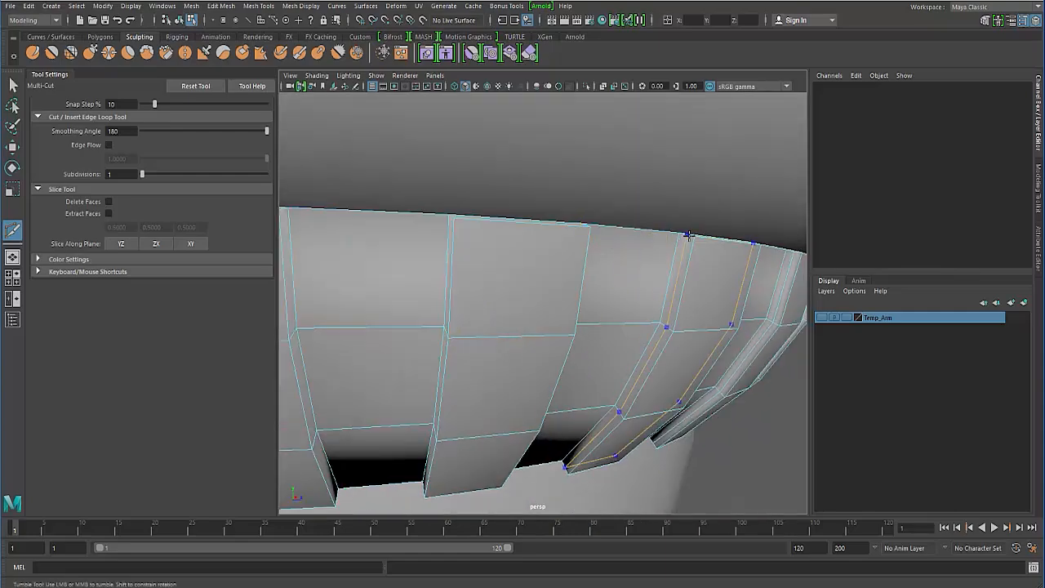
pyautogui.keyDown('alt'); pyautogui.moveTo(494, 277); pyautogui.dragTo(645, 230); pyautogui.keyUp('alt')
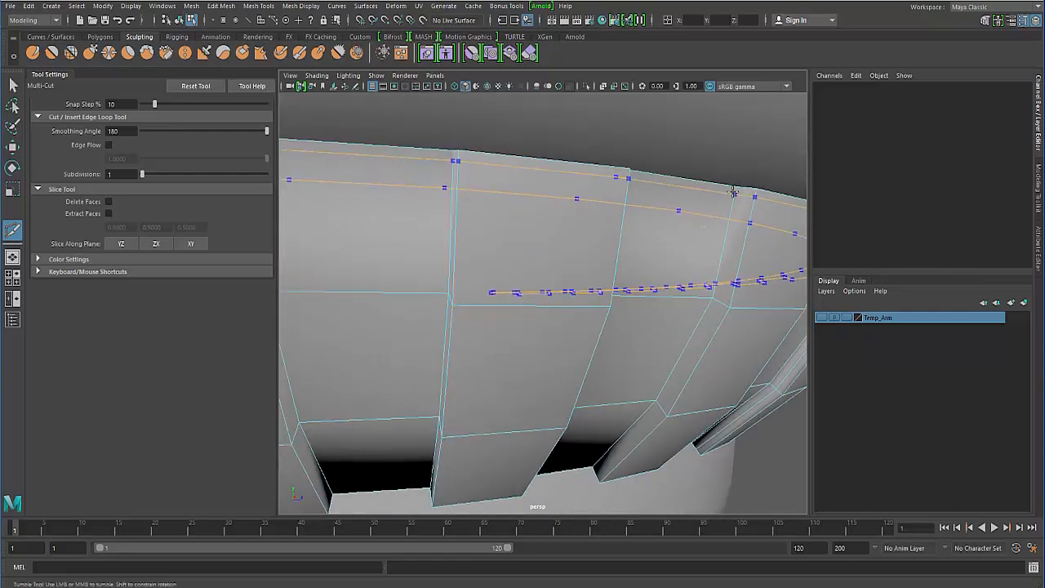
pyautogui.keyDown('alt'); pyautogui.moveTo(555, 268); pyautogui.dragTo(508, 259); pyautogui.keyUp('alt')
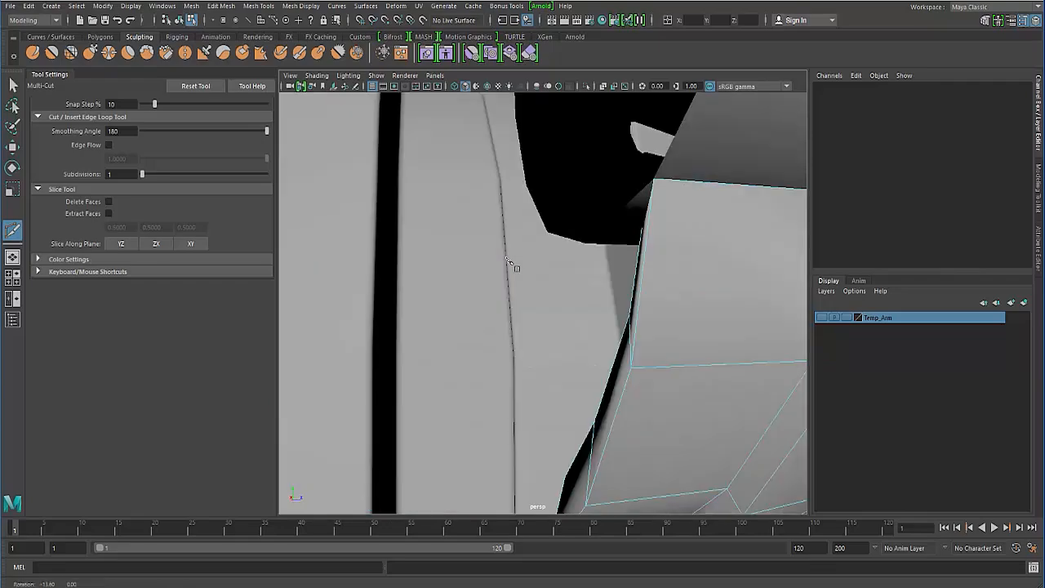
pyautogui.keyDown('alt'); pyautogui.moveTo(561, 271); pyautogui.dragTo(519, 271, button='right'); pyautogui.keyUp('alt')
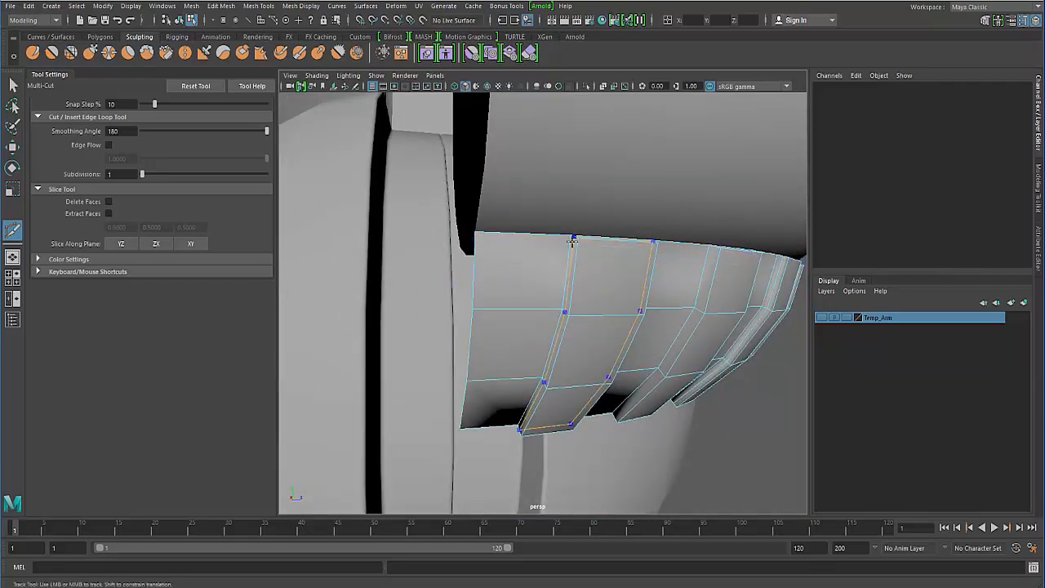
pyautogui.keyDown('alt'); pyautogui.moveTo(575, 240); pyautogui.dragTo(602, 324, button='right'); pyautogui.keyUp('alt')
pyautogui.keyDown('ctrl'); pyautogui.click(608, 342); pyautogui.keyUp('ctrl')
pyautogui.keyDown('alt'); pyautogui.moveTo(710, 336); pyautogui.dragTo(686, 335, button='middle'); pyautogui.keyUp('alt')
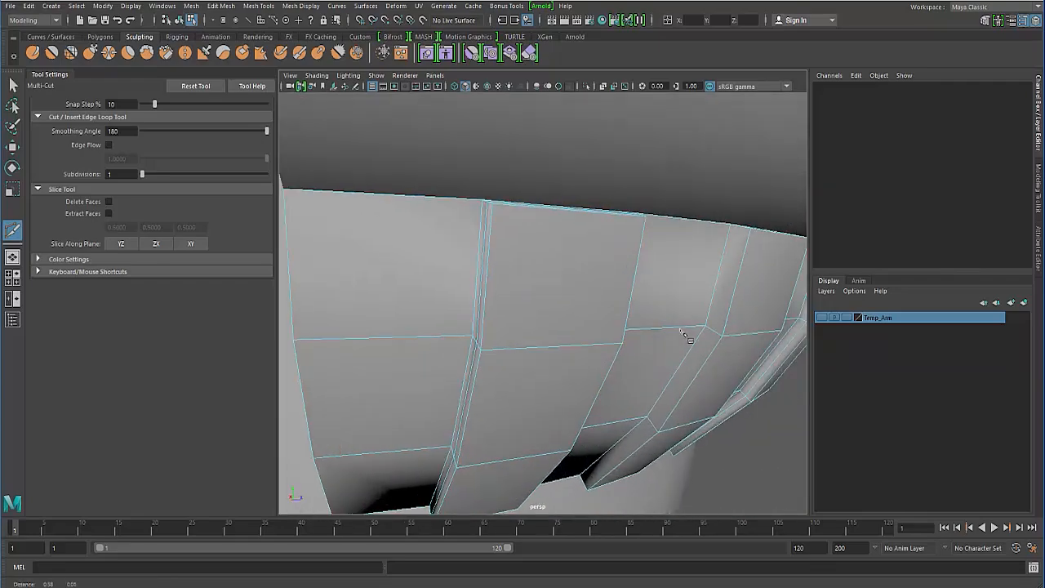
pyautogui.keyDown('ctrl'); pyautogui.click(715, 329); pyautogui.keyUp('ctrl')
# Continue adding edge loops to the side walls of the remaining ribs around the rest of the band.
pyautogui.keyDown('alt'); pyautogui.moveTo(664, 340); pyautogui.dragTo(523, 327, button='right'); pyautogui.keyUp('alt')
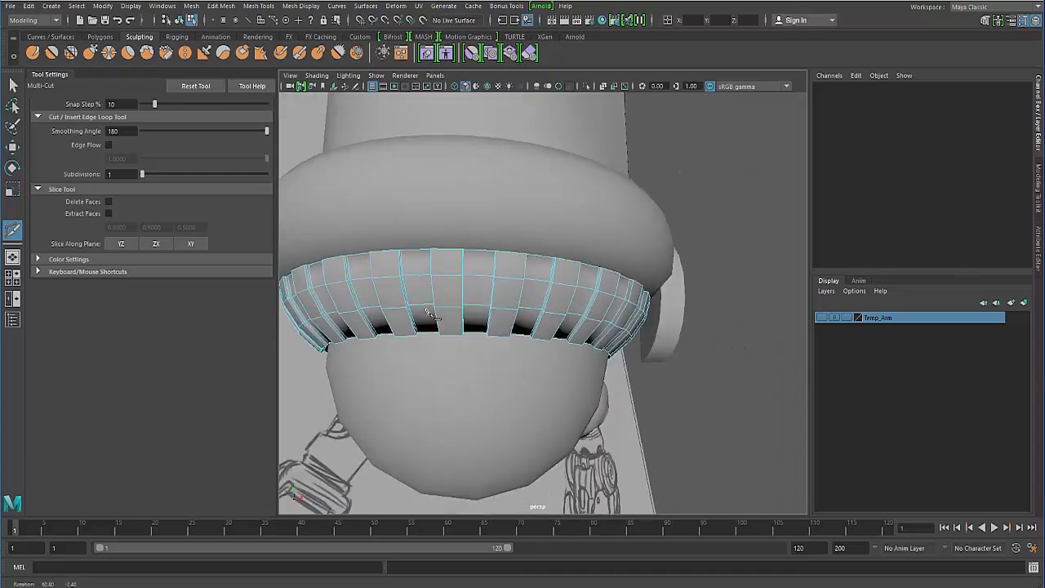
pyautogui.keyDown('alt'); pyautogui.moveTo(523, 327); pyautogui.dragTo(552, 338); pyautogui.keyUp('alt')
pyautogui.keyDown('alt'); pyautogui.moveTo(583, 343); pyautogui.dragTo(628, 337, button='right'); pyautogui.keyUp('alt')
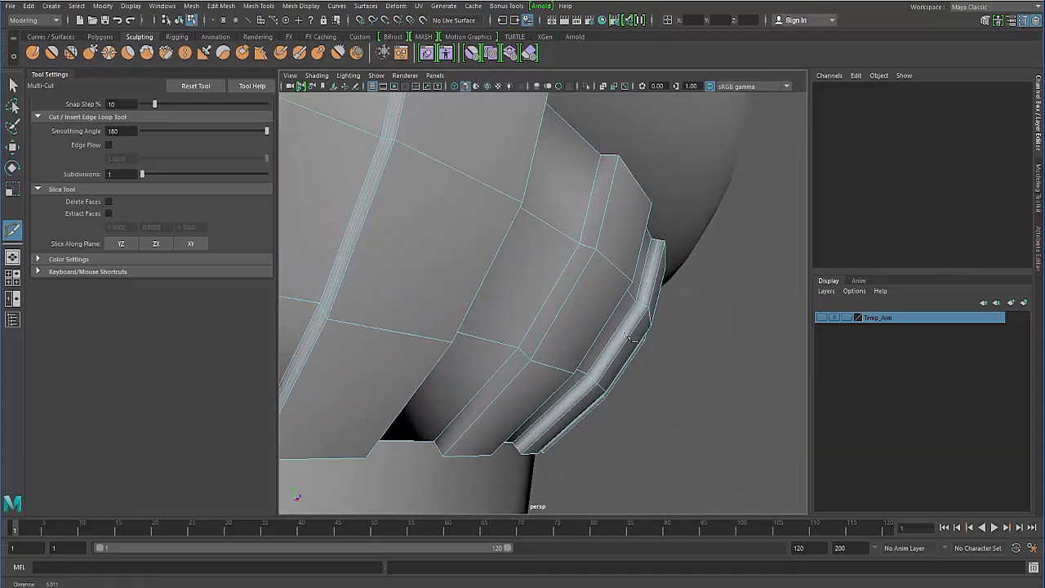
pyautogui.keyDown('alt'); pyautogui.moveTo(588, 247); pyautogui.dragTo(465, 335); pyautogui.keyUp('alt')
pyautogui.keyDown('alt'); pyautogui.moveTo(466, 335); pyautogui.dragTo(527, 343, button='right'); pyautogui.keyUp('alt')
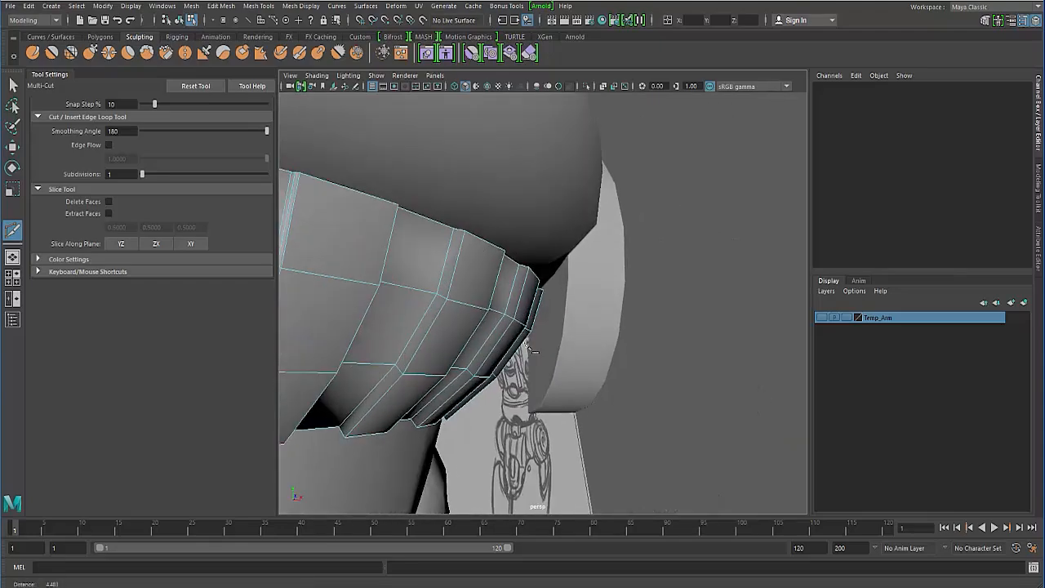
pyautogui.keyDown('alt'); pyautogui.moveTo(526, 343); pyautogui.dragTo(441, 322); pyautogui.keyUp('alt')
pyautogui.keyDown('alt'); pyautogui.moveTo(441, 322); pyautogui.dragTo(443, 322, button='middle'); pyautogui.keyUp('alt')
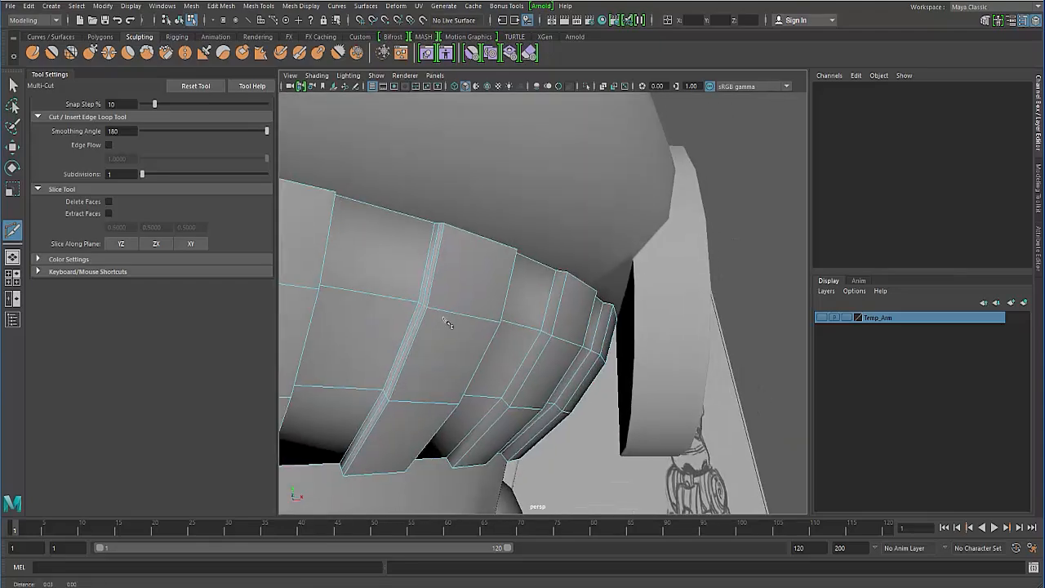
pyautogui.keyDown('alt'); pyautogui.moveTo(448, 324); pyautogui.dragTo(524, 341, button='right'); pyautogui.keyUp('alt')
pyautogui.keyDown('alt'); pyautogui.moveTo(532, 342); pyautogui.dragTo(492, 331); pyautogui.keyUp('alt')
pyautogui.keyDown('alt'); pyautogui.moveTo(492, 332); pyautogui.dragTo(445, 336, button='middle'); pyautogui.keyUp('alt')
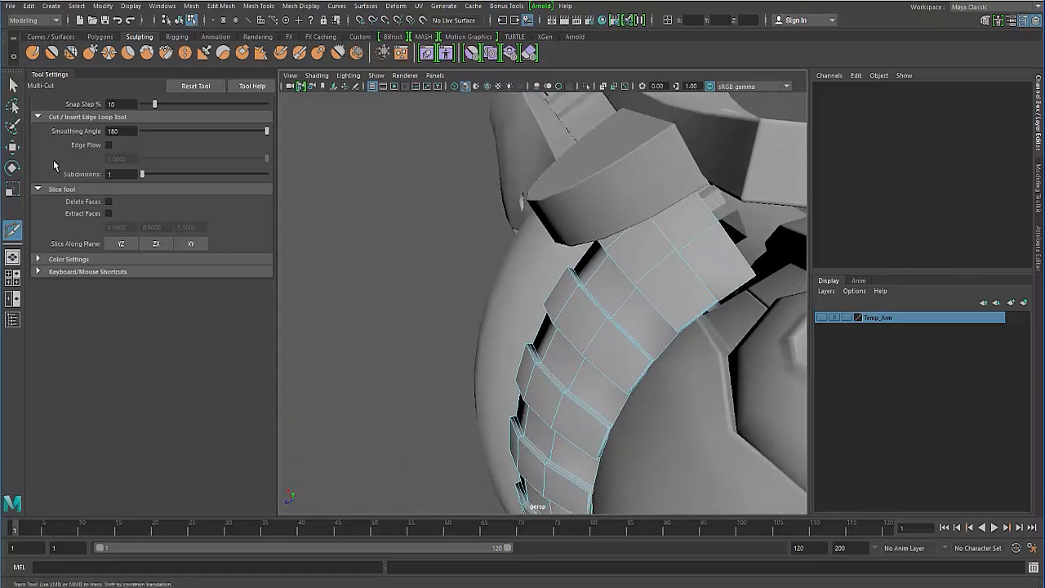
# Leave Multi-Cut, return to object selection and select the thick ring.
pyautogui.click(13, 89)
pyautogui.scroll(-2, 425, 269)
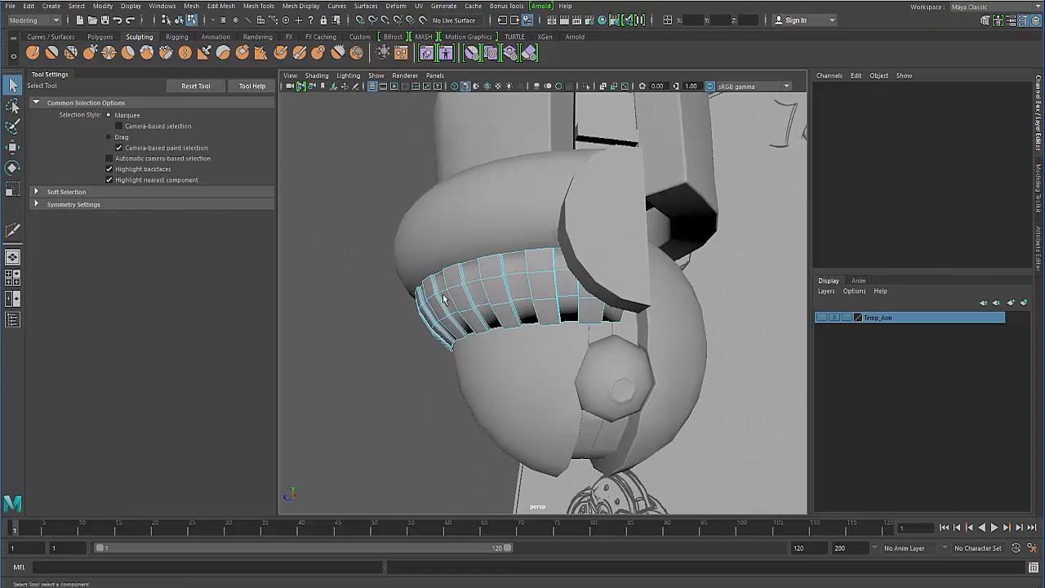
pyautogui.press('F8')
pyautogui.press('F8')
pyautogui.press('F8')
pyautogui.click(437, 229)
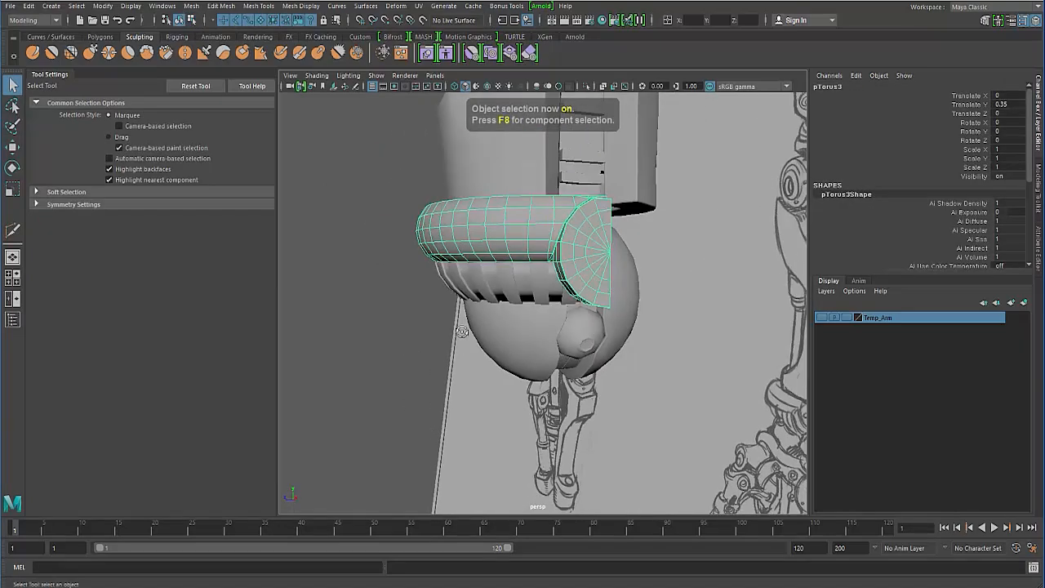
# In the side view, select the vertices on the thick ring's open border and set their Z position to 0.
pyautogui.press('space')
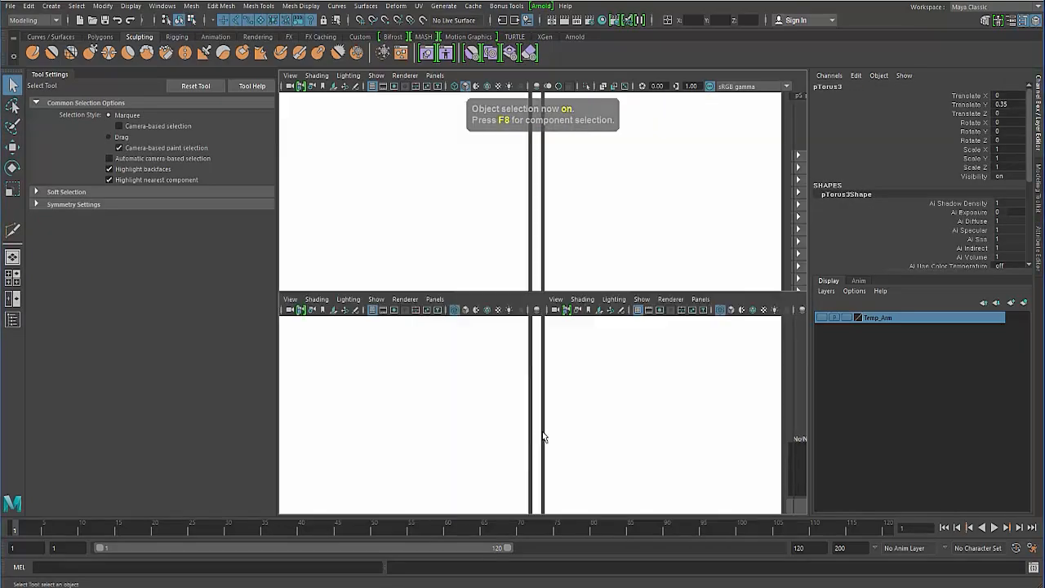
pyautogui.press('space')
pyautogui.press('w')
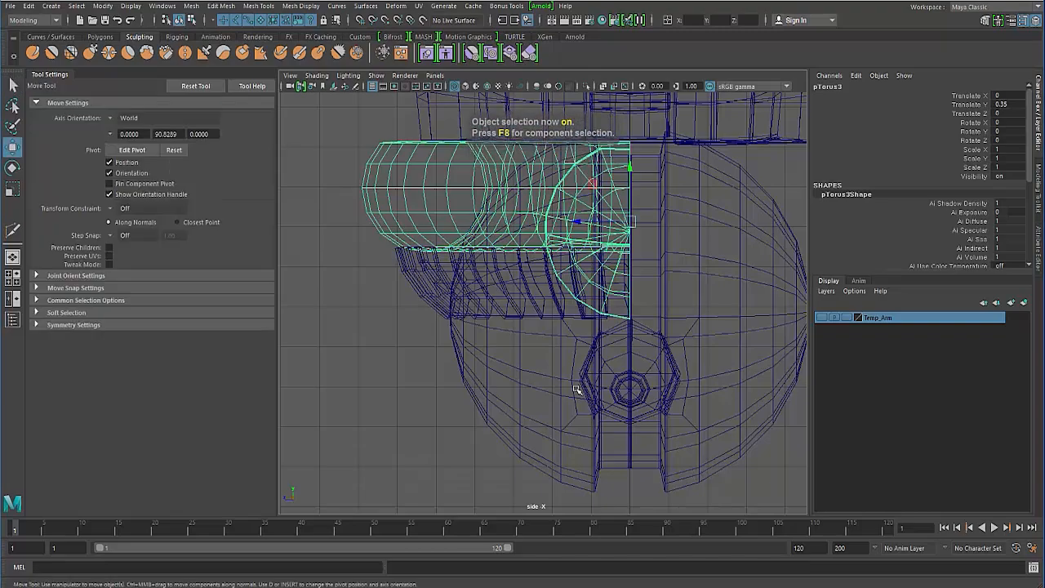
pyautogui.keyDown('alt'); pyautogui.moveTo(579, 392); pyautogui.dragTo(570, 472, button='middle'); pyautogui.keyUp('alt')
pyautogui.keyDown('alt'); pyautogui.moveTo(570, 472); pyautogui.dragTo(644, 380, button='right'); pyautogui.keyUp('alt')
pyautogui.keyDown('alt'); pyautogui.moveTo(644, 380); pyautogui.dragTo(581, 360, button='middle'); pyautogui.keyUp('alt')
pyautogui.keyDown('alt'); pyautogui.moveTo(581, 360); pyautogui.dragTo(658, 373, button='right'); pyautogui.keyUp('alt')
pyautogui.keyDown('alt'); pyautogui.click(658, 373); pyautogui.keyUp('alt')
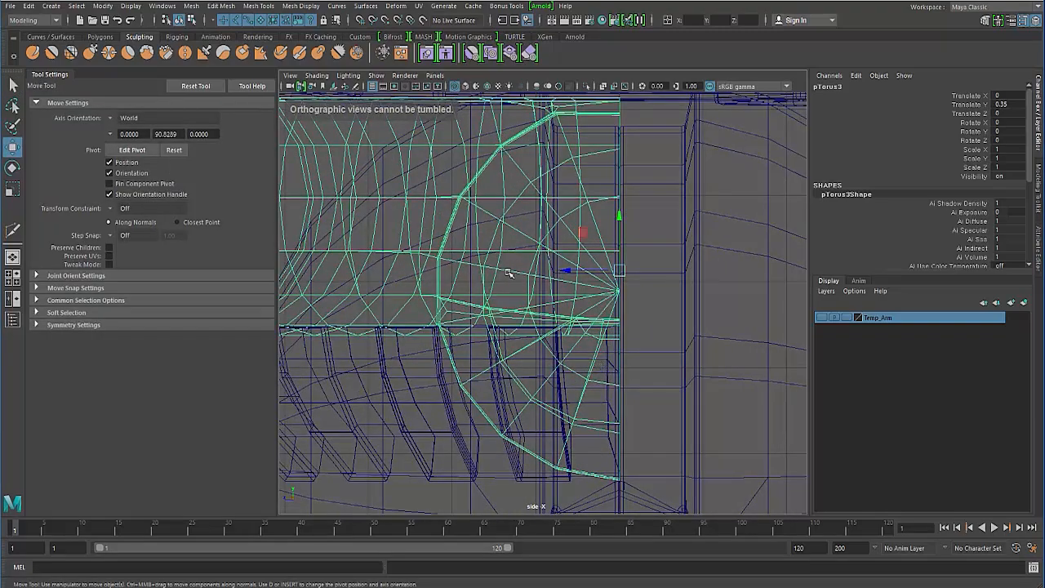
pyautogui.press('F8')
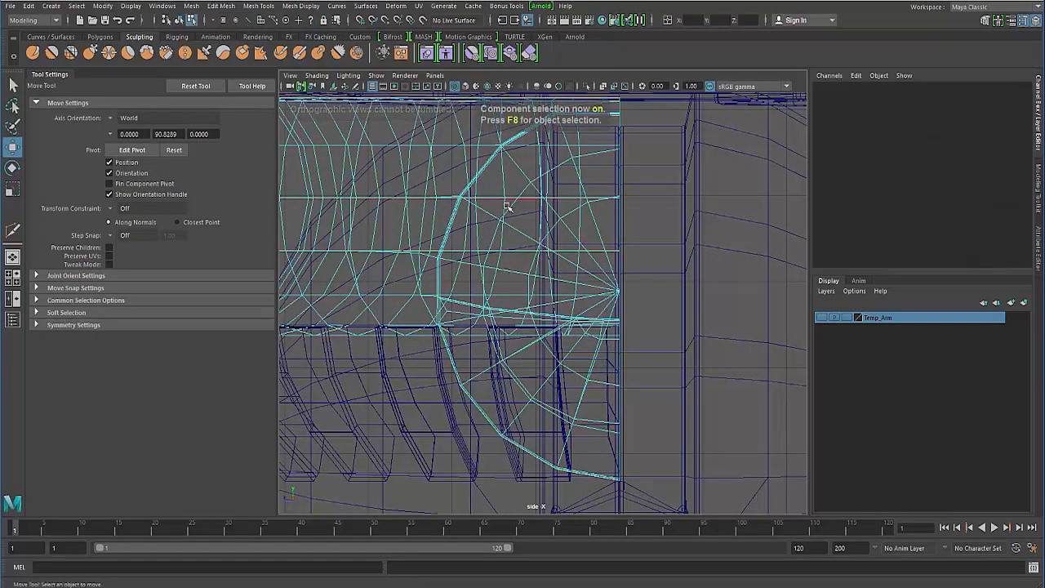
pyautogui.moveTo(501, 219); pyautogui.dragTo(455, 192, button='right')
pyautogui.keyDown('alt'); pyautogui.moveTo(581, 291); pyautogui.dragTo(392, 245, button='right'); pyautogui.keyUp('alt')
pyautogui.keyDown('alt'); pyautogui.moveTo(570, 252); pyautogui.dragTo(556, 248, button='middle'); pyautogui.keyUp('alt')
pyautogui.keyDown('alt'); pyautogui.click(556, 248); pyautogui.keyUp('alt')
pyautogui.moveTo(562, 196); pyautogui.dragTo(599, 384)
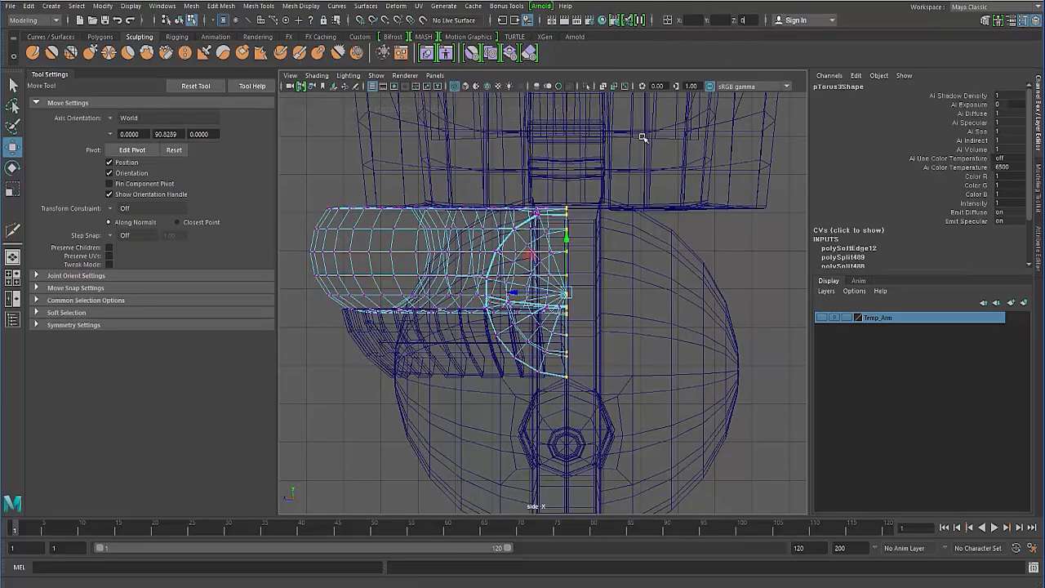
# Select the ribbed band's open-end vertices in the side view, then return to object selection in perspective.
pyautogui.click(405, 360)
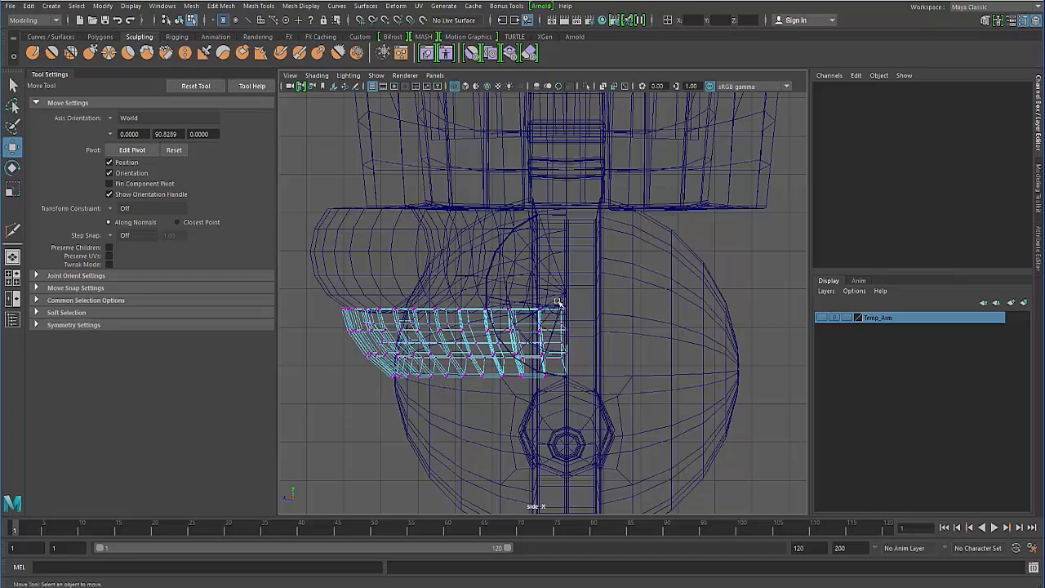
pyautogui.moveTo(556, 300); pyautogui.dragTo(603, 435)
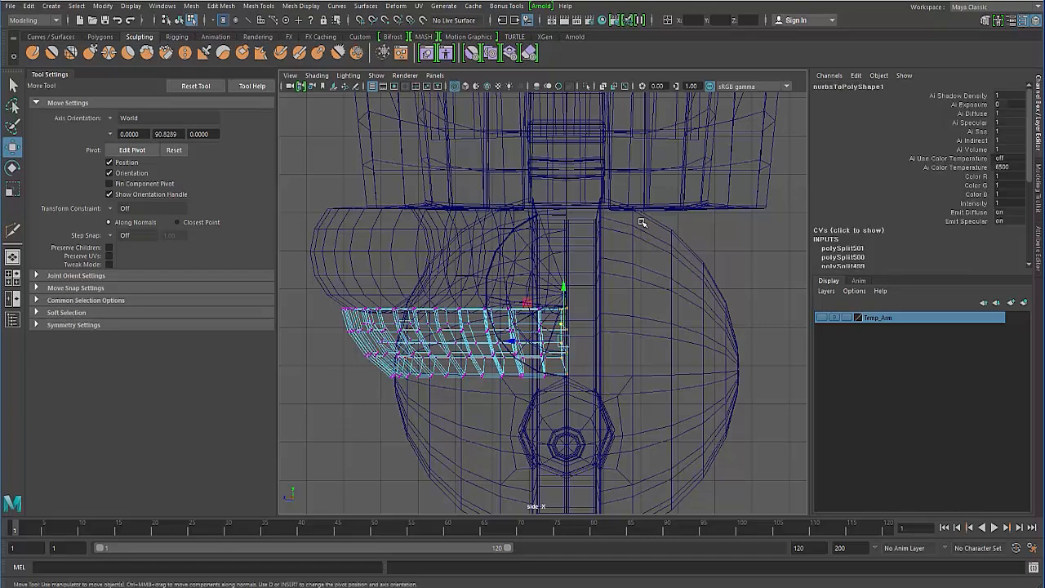
pyautogui.press('space')
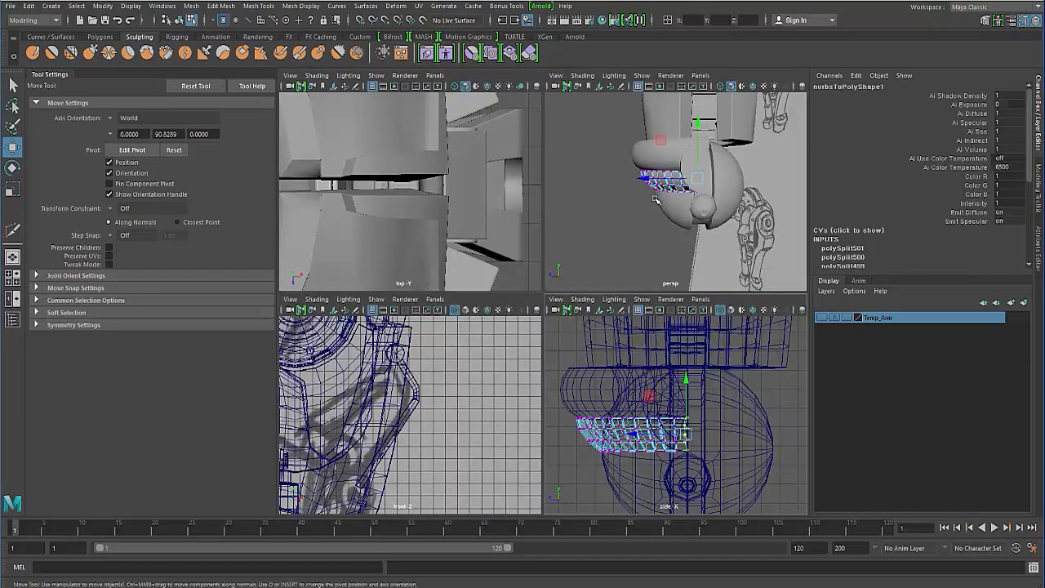
pyautogui.press('space')
pyautogui.press('F8')
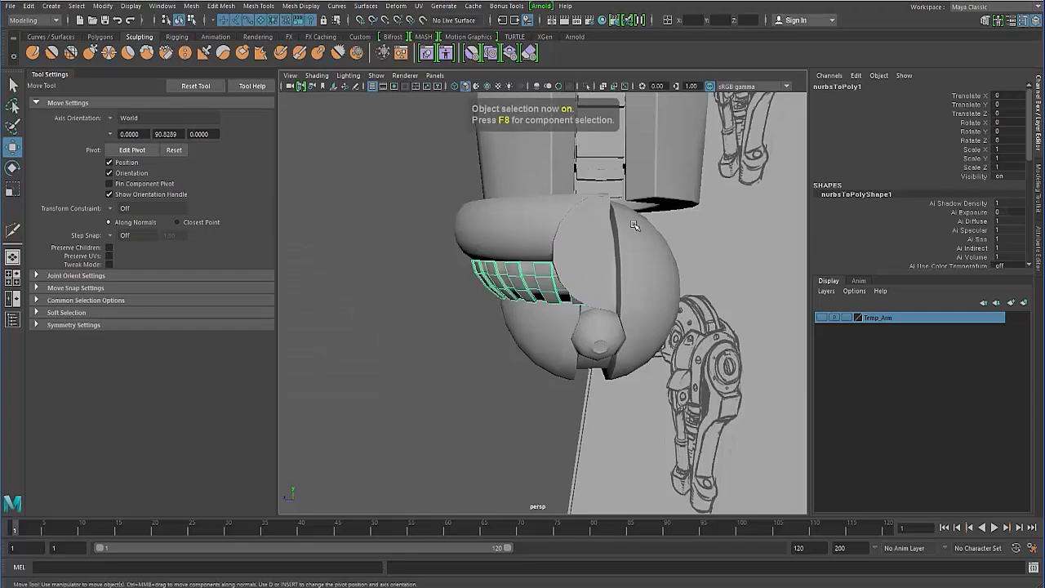
# Hide every object except the ribbed band to expose its open end.
pyautogui.hotkey('alt', 'h')
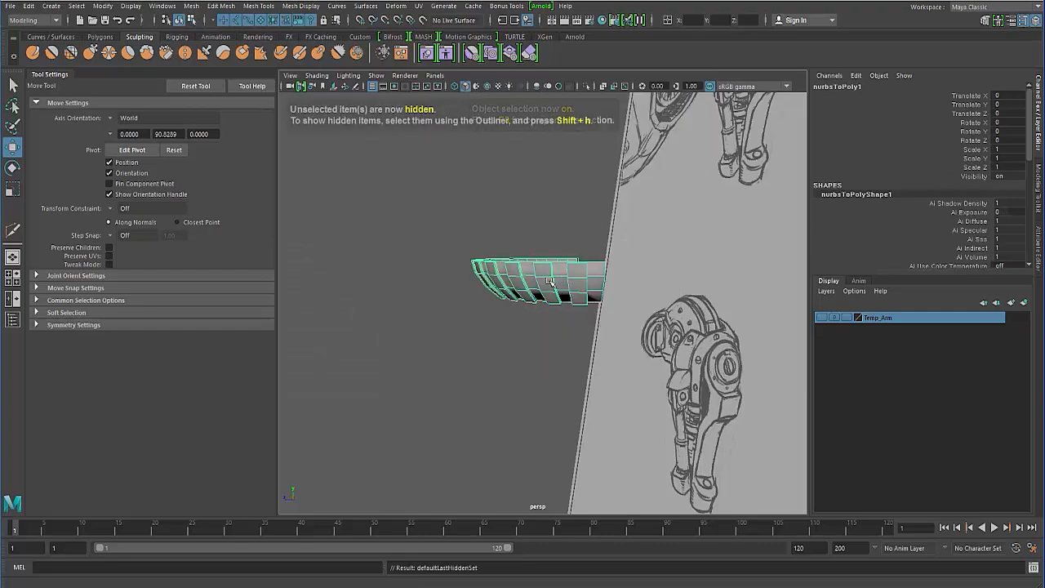
pyautogui.keyDown('alt'); pyautogui.moveTo(534, 287); pyautogui.dragTo(548, 334); pyautogui.keyUp('alt')
pyautogui.keyDown('alt'); pyautogui.moveTo(548, 334); pyautogui.dragTo(615, 308, button='right'); pyautogui.keyUp('alt')
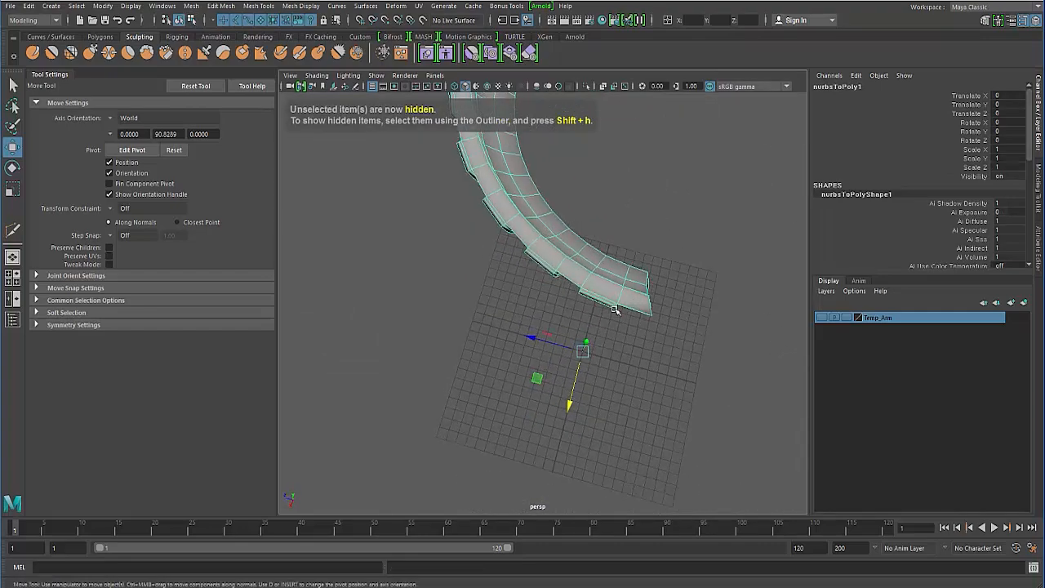
pyautogui.keyDown('alt'); pyautogui.moveTo(616, 308); pyautogui.dragTo(592, 289); pyautogui.keyUp('alt')
pyautogui.moveTo(539, 226); pyautogui.dragTo(540, 252, button='right')
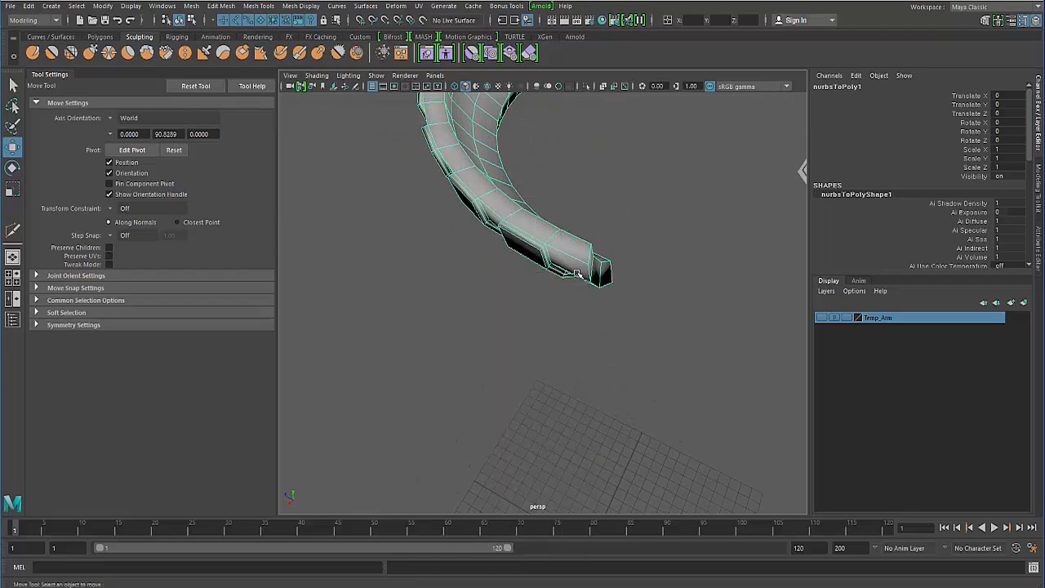
# Check the isolated ribbed band's open end, return to object selection and bring all the other objects back into view.
pyautogui.keyDown('alt'); pyautogui.moveTo(540, 251); pyautogui.dragTo(587, 249); pyautogui.keyUp('alt')
pyautogui.click(577, 251)
pyautogui.moveTo(577, 252)
pyautogui.mouseDown(button='right')
pyautogui.moveTo(577, 271)
pyautogui.moveTo(583, 247)
pyautogui.mouseUp(button='right')
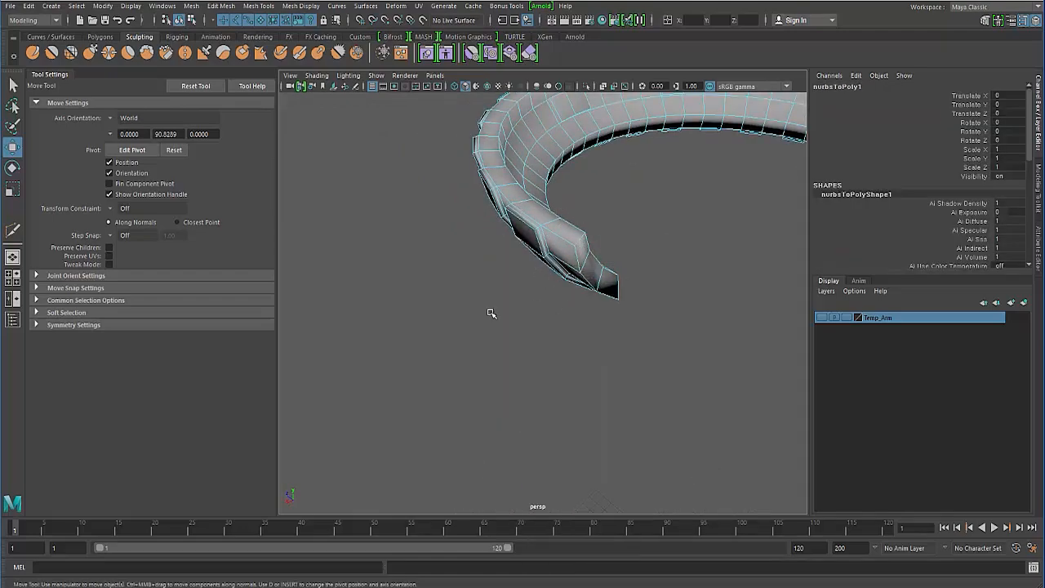
pyautogui.keyDown('alt'); pyautogui.moveTo(491, 313); pyautogui.dragTo(523, 256); pyautogui.keyUp('alt')
pyautogui.moveTo(523, 256); pyautogui.dragTo(570, 312, button='right')
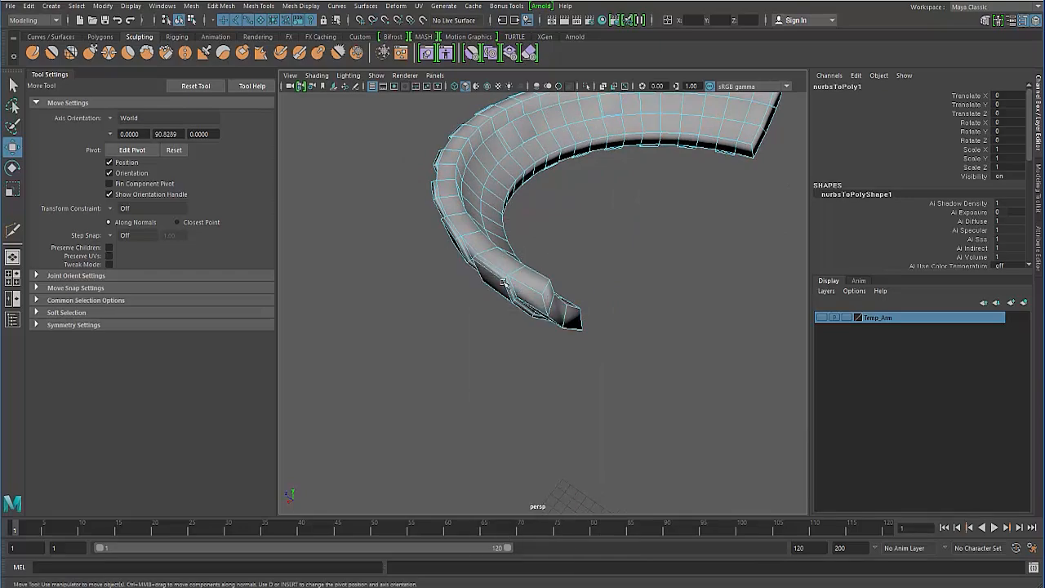
pyautogui.press('F8')
pyautogui.keyDown('alt'); pyautogui.moveTo(411, 283); pyautogui.dragTo(422, 325); pyautogui.keyUp('alt')
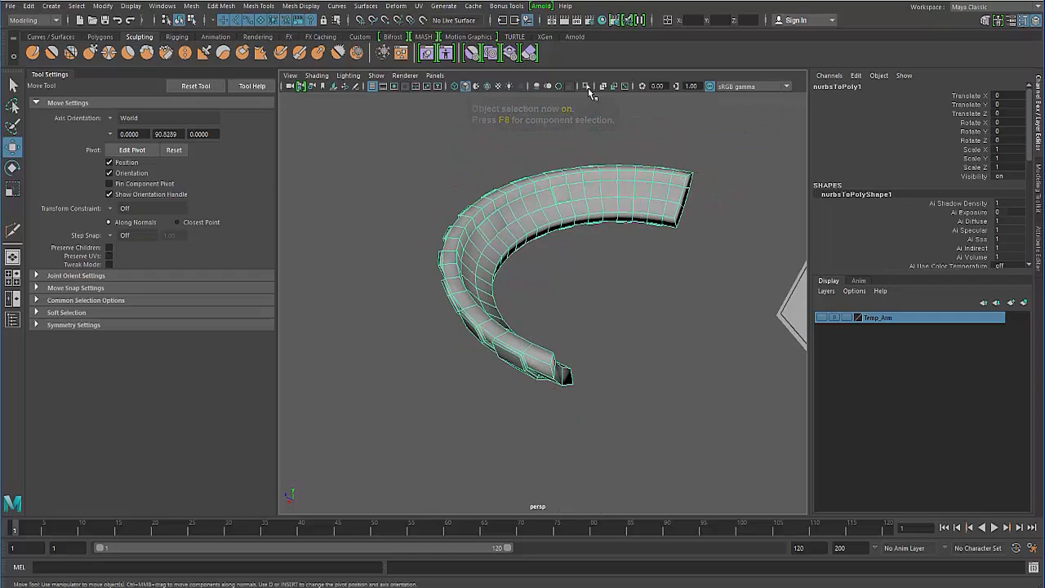
pyautogui.click(586, 87)
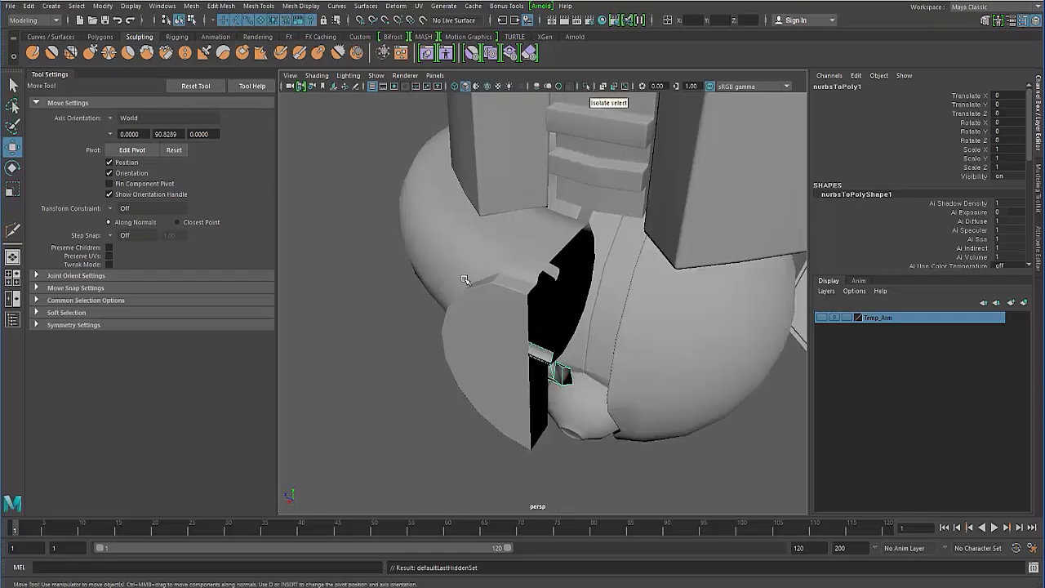
# Compare the wrist's lower half-sphere and surrounding parts with the reference sketches, leaving nothing selected.
pyautogui.keyDown('alt'); pyautogui.moveTo(461, 288); pyautogui.dragTo(375, 242); pyautogui.keyUp('alt')
pyautogui.click(375, 242)
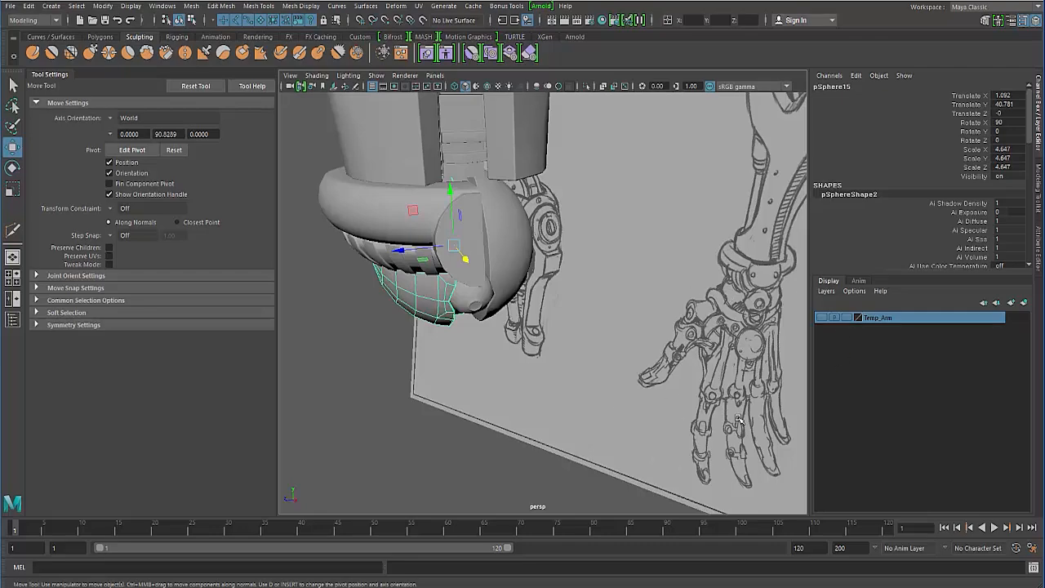
pyautogui.moveTo(536, 369)
pyautogui.keyDown('alt'); pyautogui.mouseDown()
pyautogui.moveTo(519, 360)
pyautogui.moveTo(530, 365)
pyautogui.mouseUp(); pyautogui.keyUp('alt')
pyautogui.keyDown('alt'); pyautogui.moveTo(434, 385); pyautogui.dragTo(364, 336, button='right'); pyautogui.keyUp('alt')
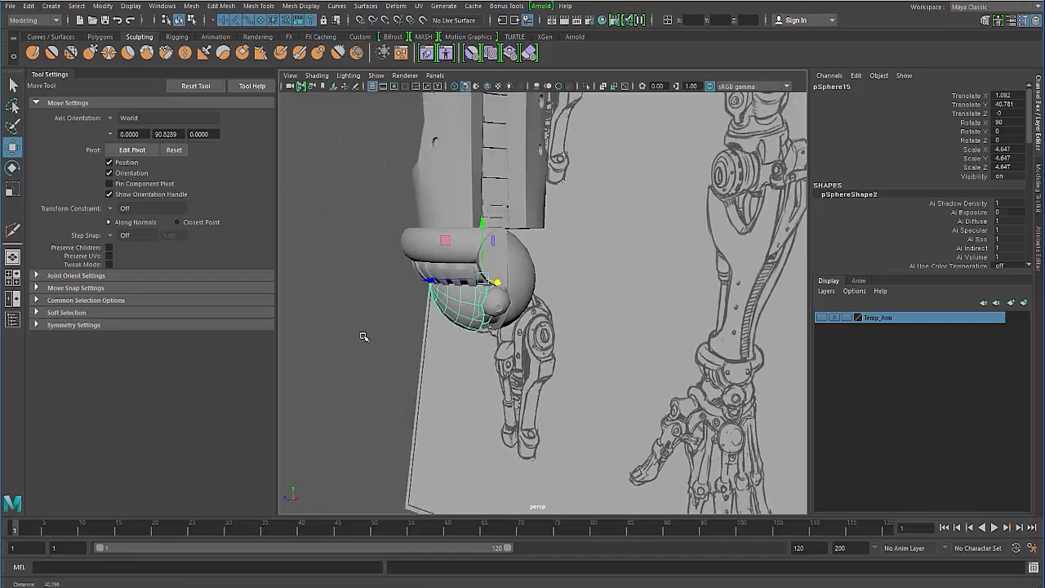
pyautogui.moveTo(376, 347)
pyautogui.keyDown('alt'); pyautogui.mouseDown(button='middle')
pyautogui.moveTo(396, 400)
pyautogui.moveTo(378, 388)
pyautogui.moveTo(381, 401)
pyautogui.mouseUp(button='middle'); pyautogui.keyUp('alt')
pyautogui.click(378, 388)
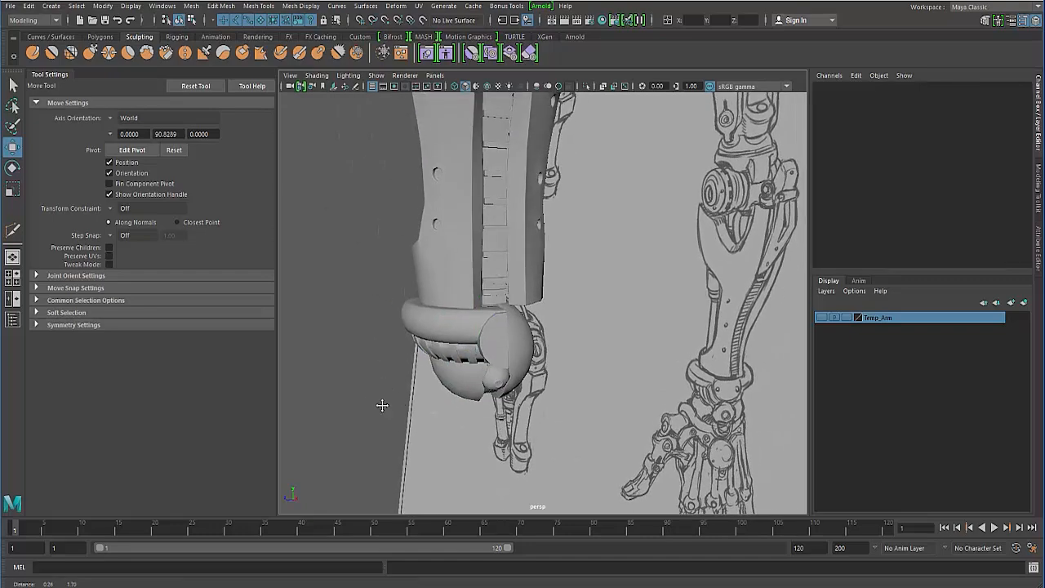